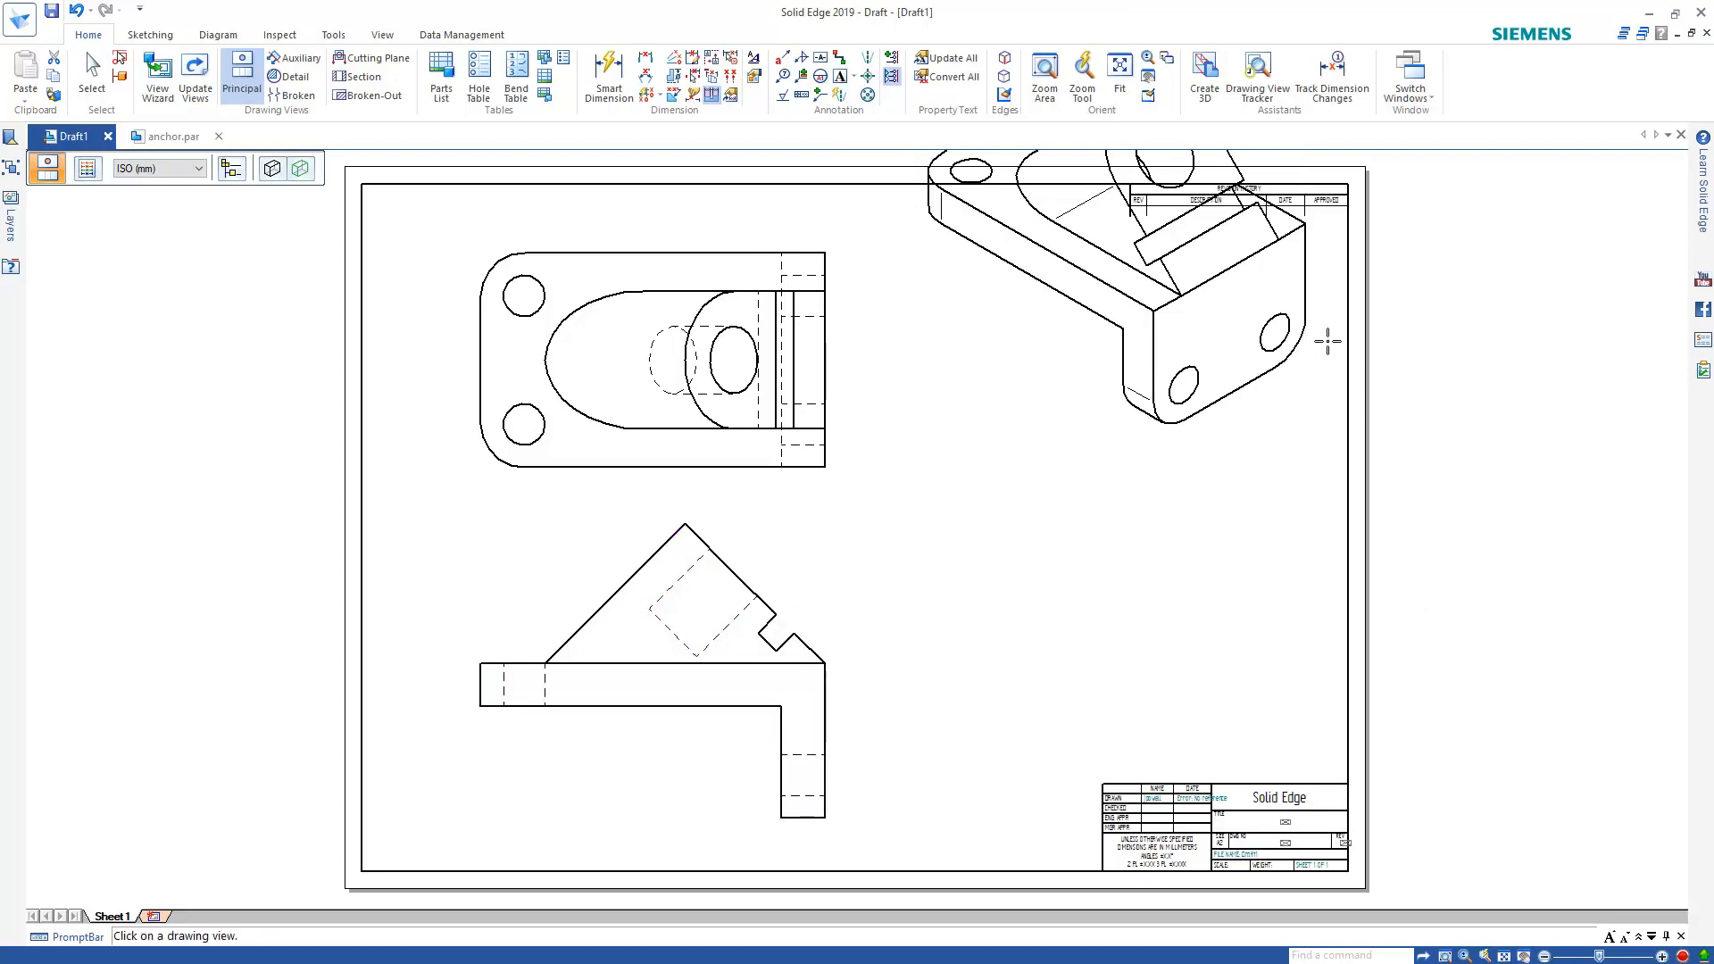
# - Move the isometric drawing view down so it lies fully inside the sheet border
pyautogui.press('Escape')
pyautogui.moveTo(1185, 293); pyautogui.dragTo(1179, 513)
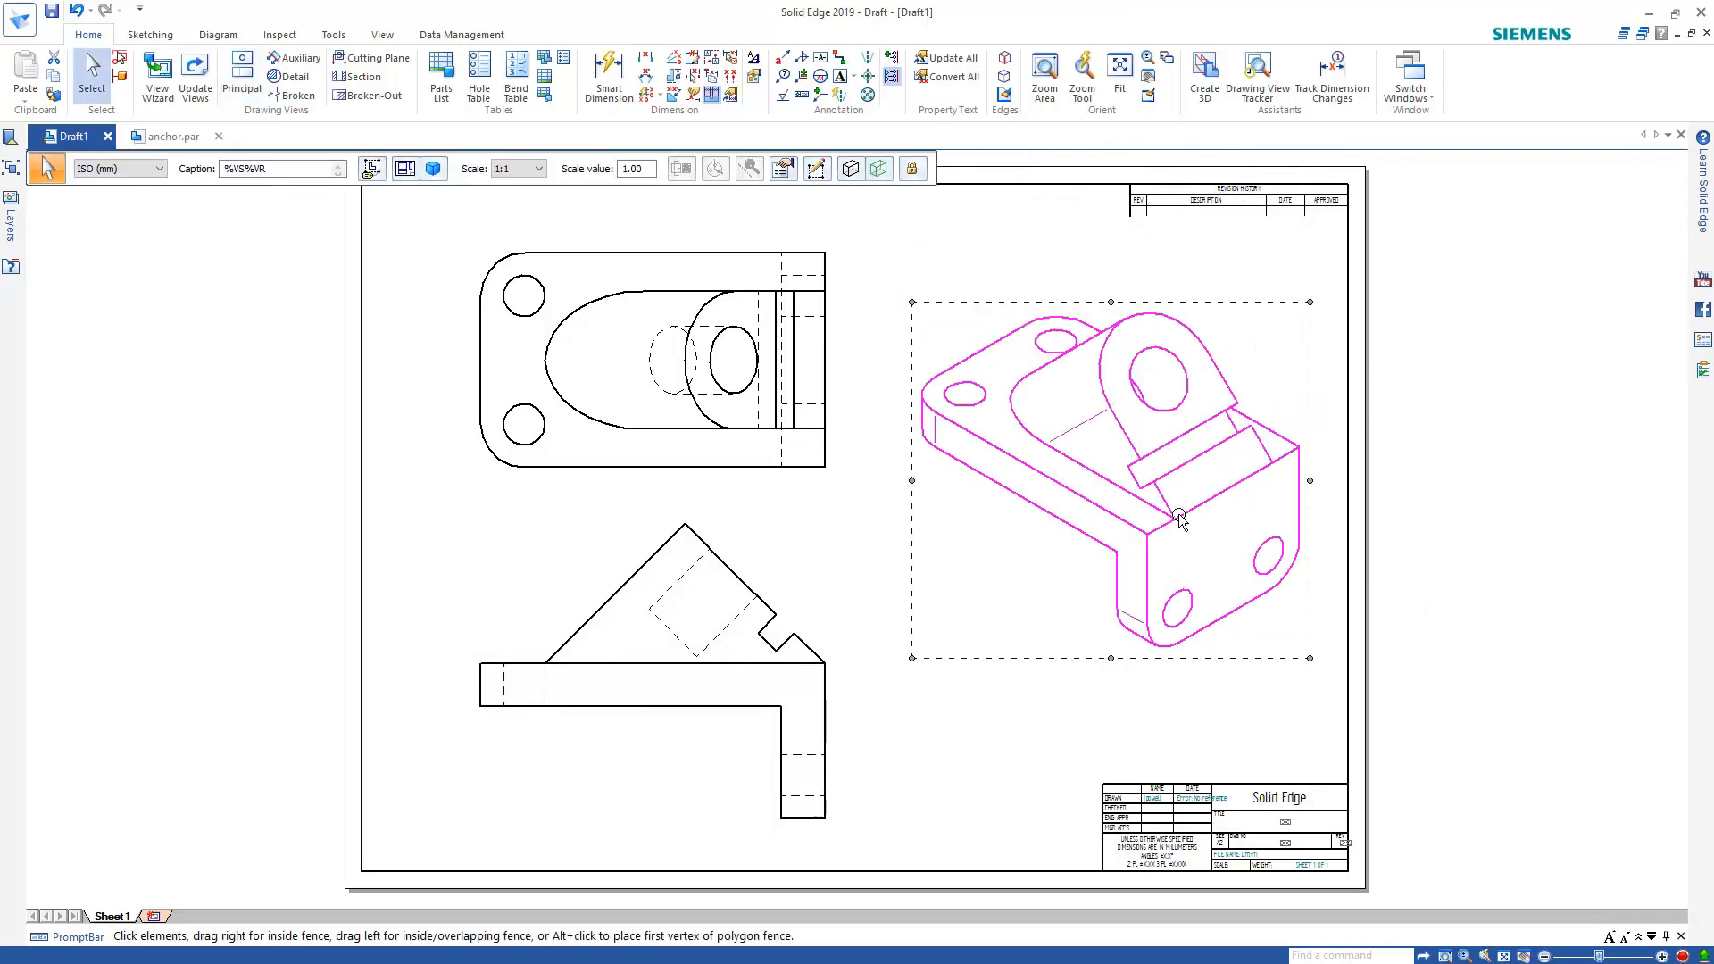
# - Set the scale of all three drawing views to 1:2 and move the front view up closer to the top view
pyautogui.keyDown('ctrl'); pyautogui.click(741, 393); pyautogui.keyUp('ctrl')
pyautogui.keyDown('ctrl'); pyautogui.click(732, 582); pyautogui.keyUp('ctrl')
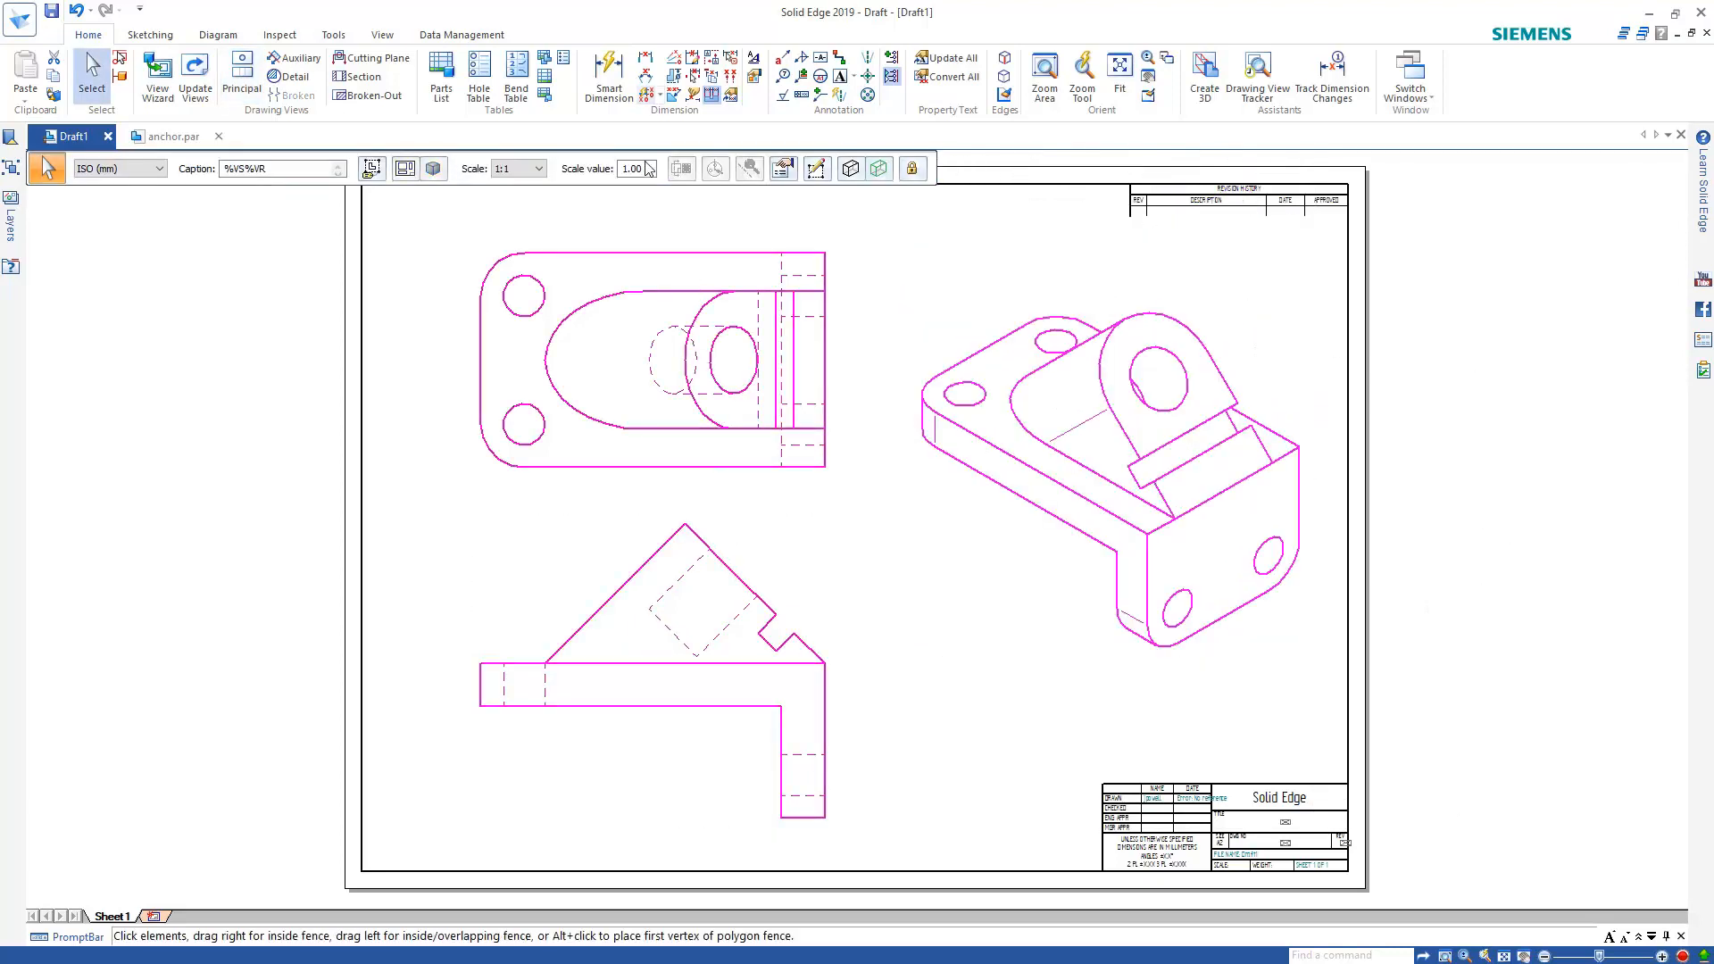
pyautogui.click(519, 170)
pyautogui.click(500, 254)
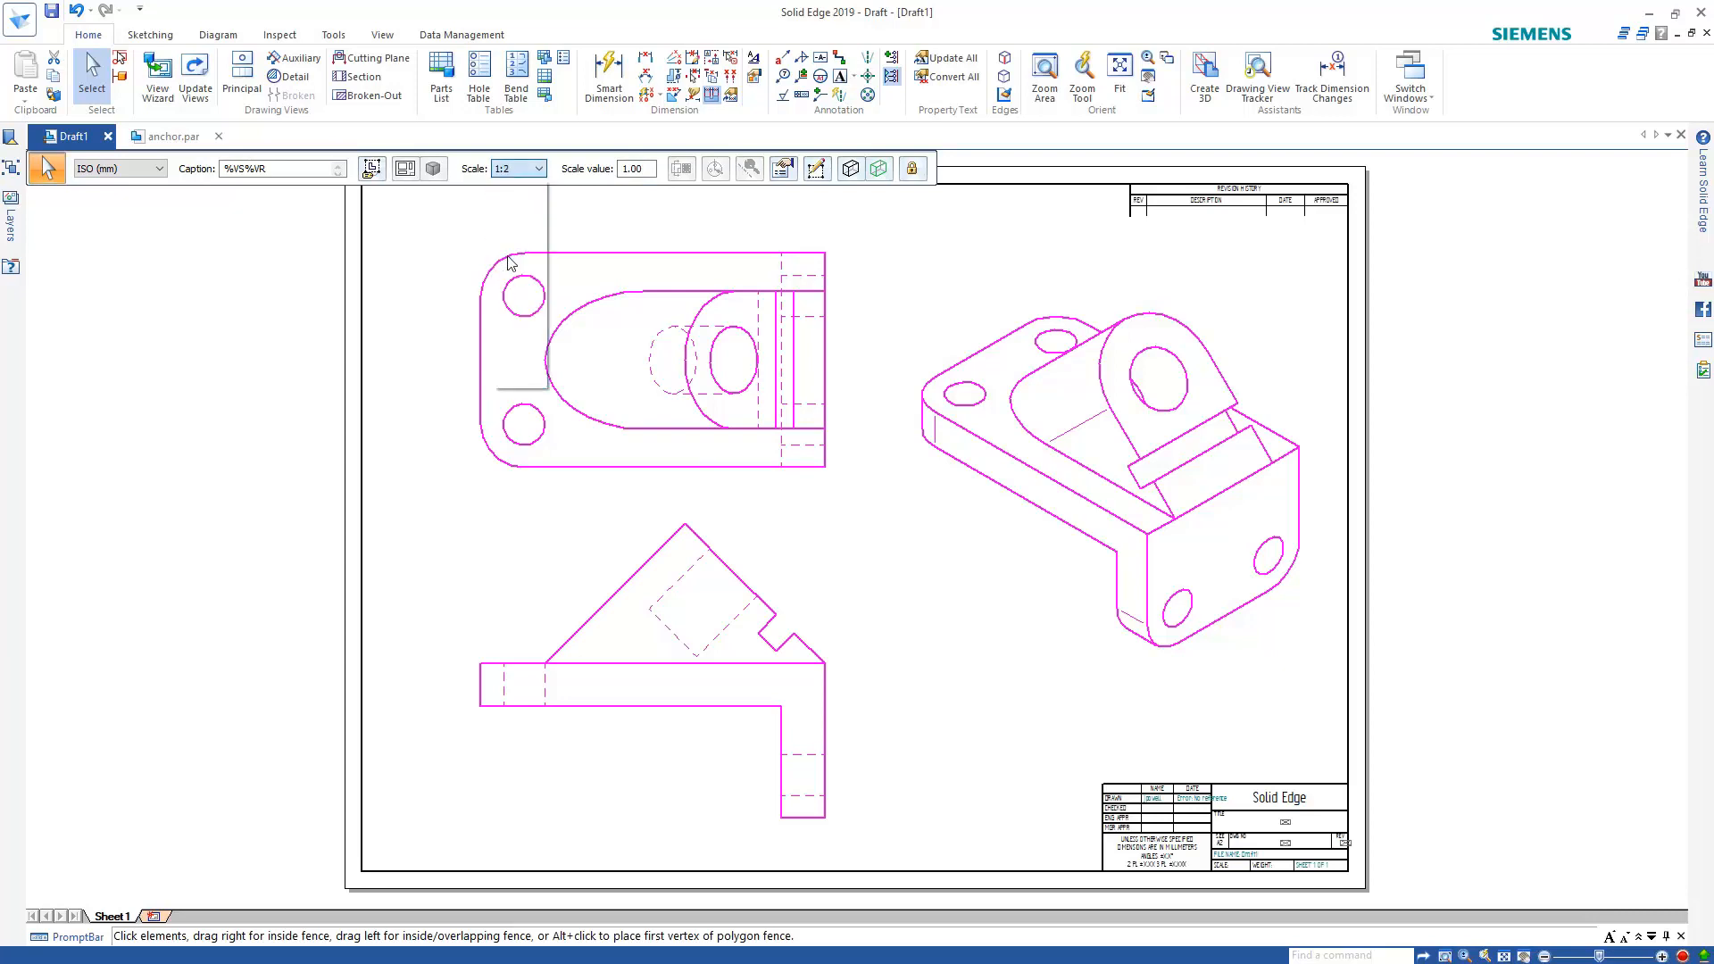
pyautogui.click(849, 516)
pyautogui.moveTo(685, 609); pyautogui.dragTo(686, 547)
# - Display the isometric view as shaded with edges and move it up roughly level with the top view
pyautogui.click(1105, 483)
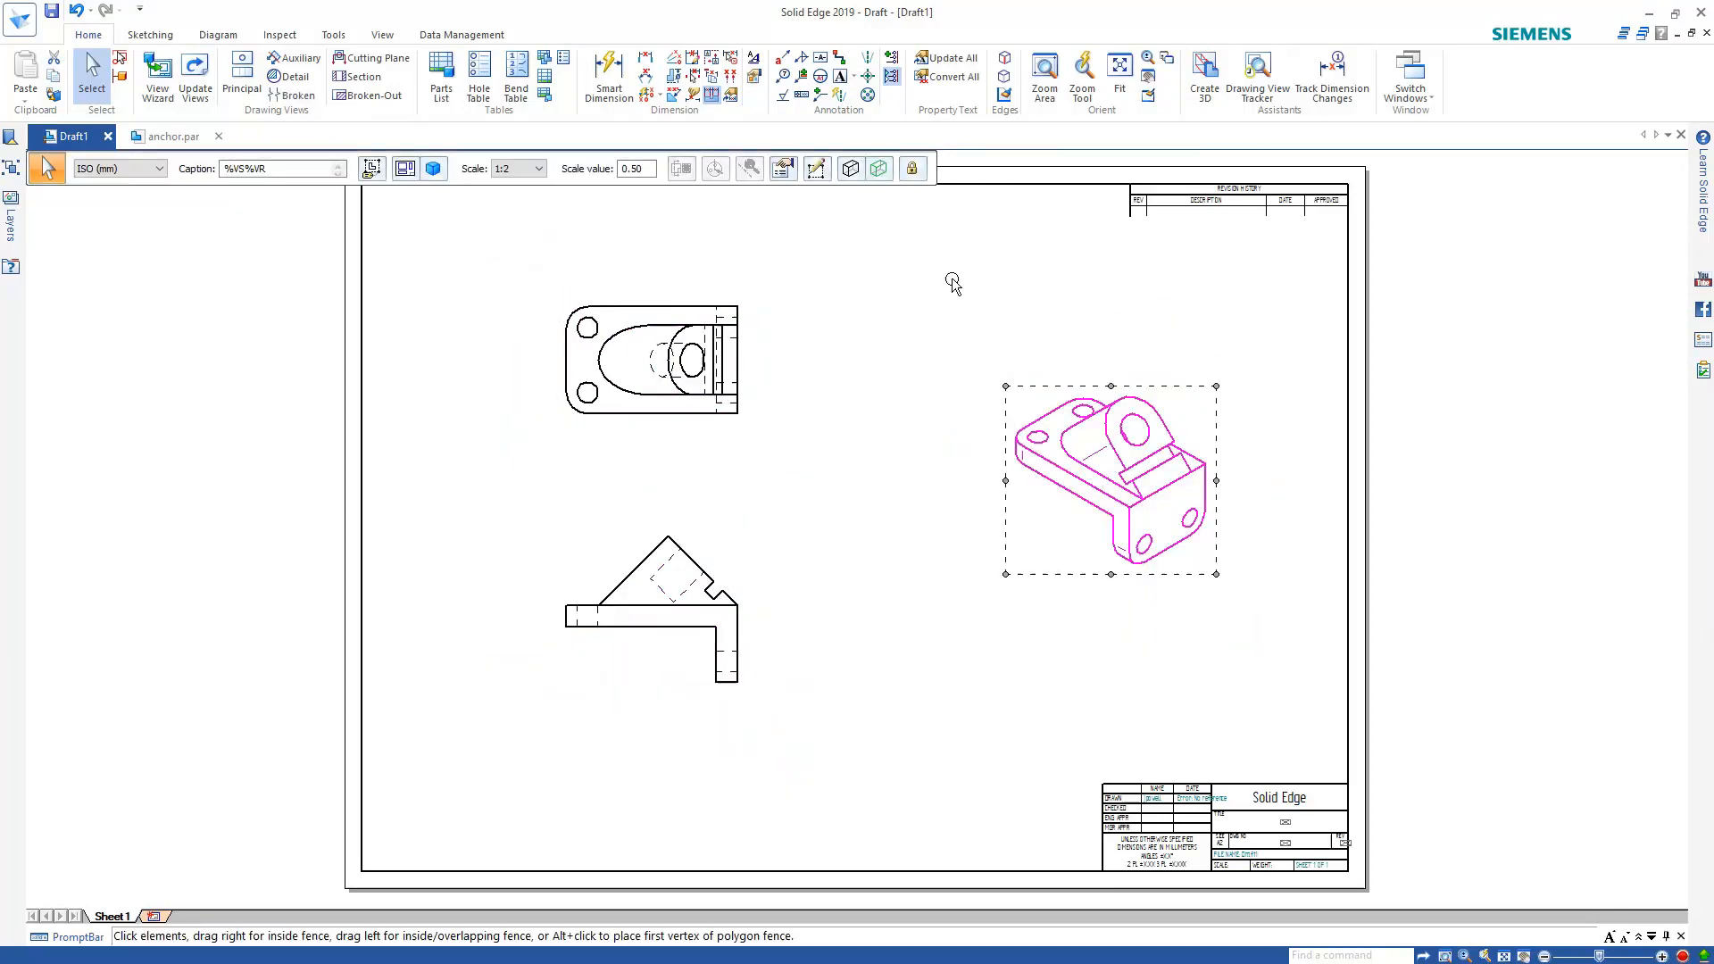
pyautogui.click(850, 168)
pyautogui.click(873, 256)
pyautogui.click(1232, 425)
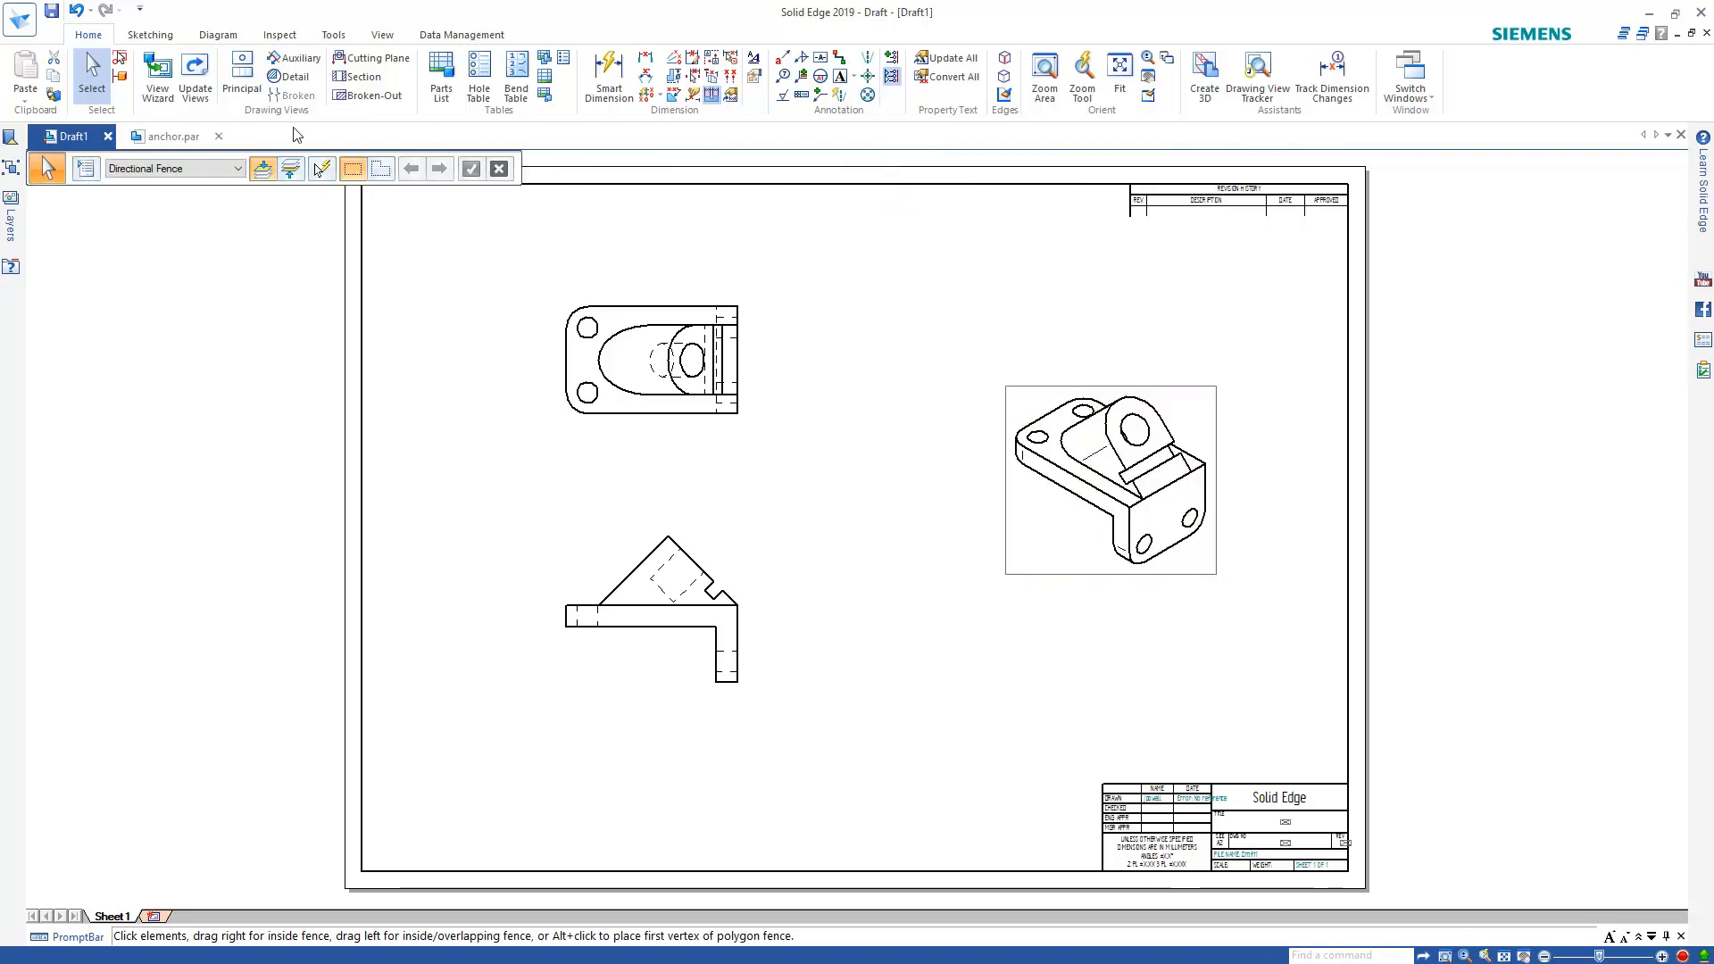
pyautogui.moveTo(1158, 420); pyautogui.dragTo(1143, 298)
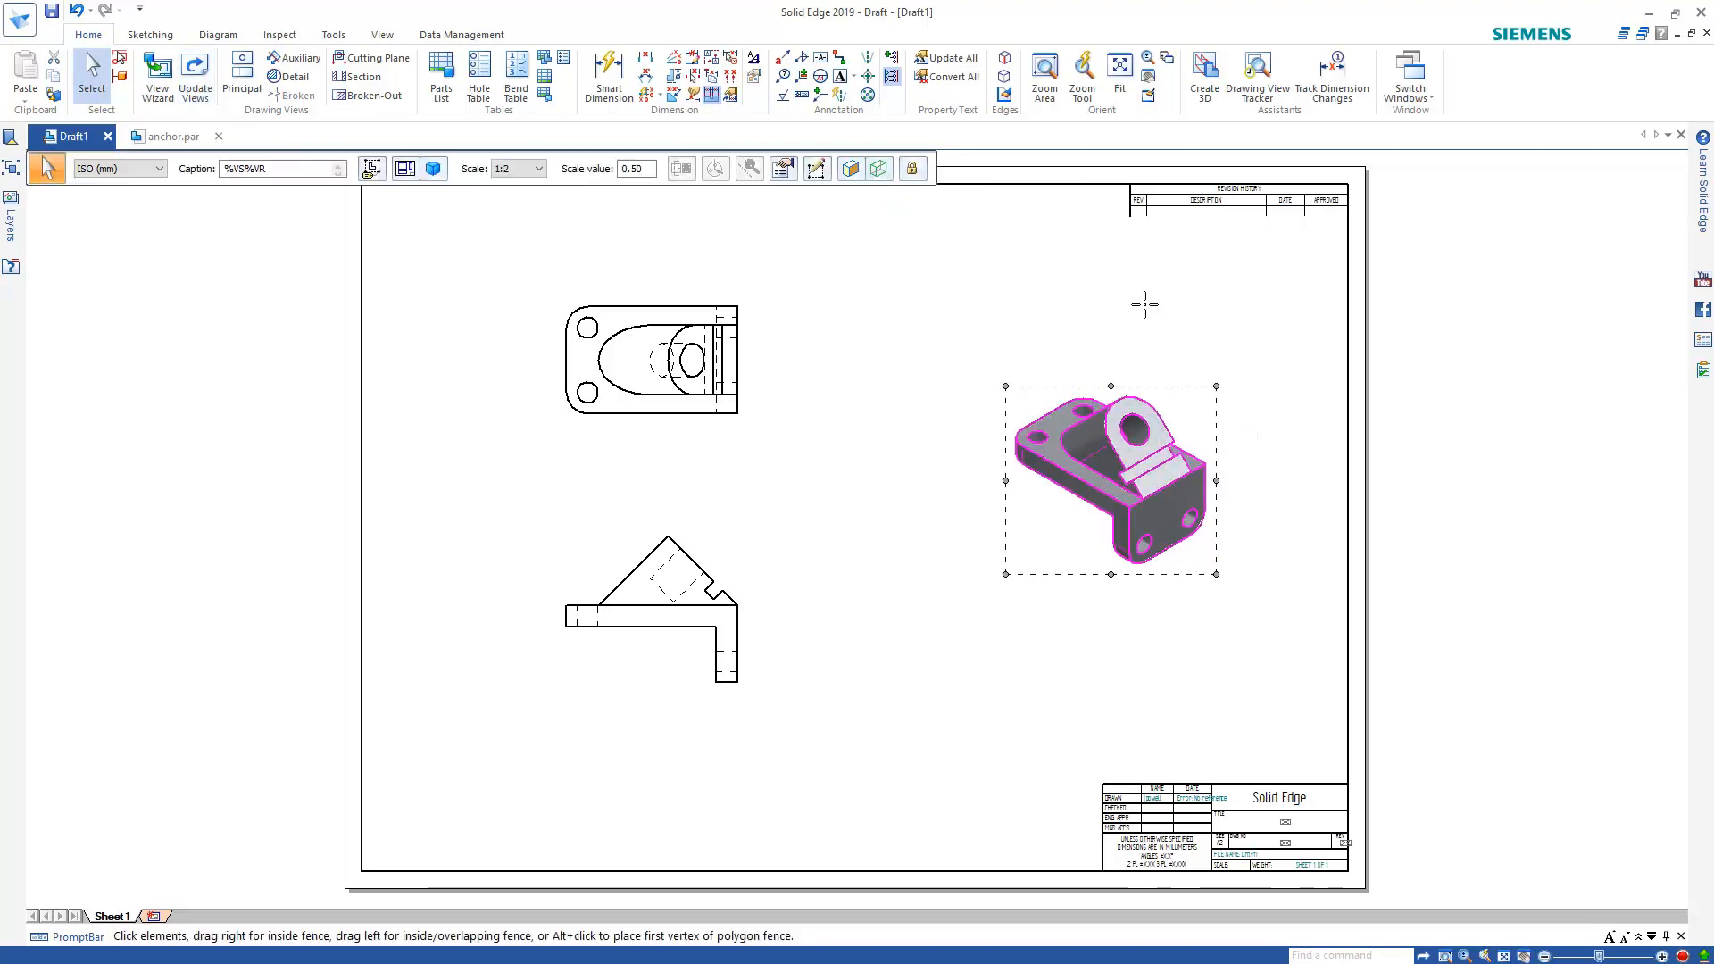
pyautogui.click(1217, 559)
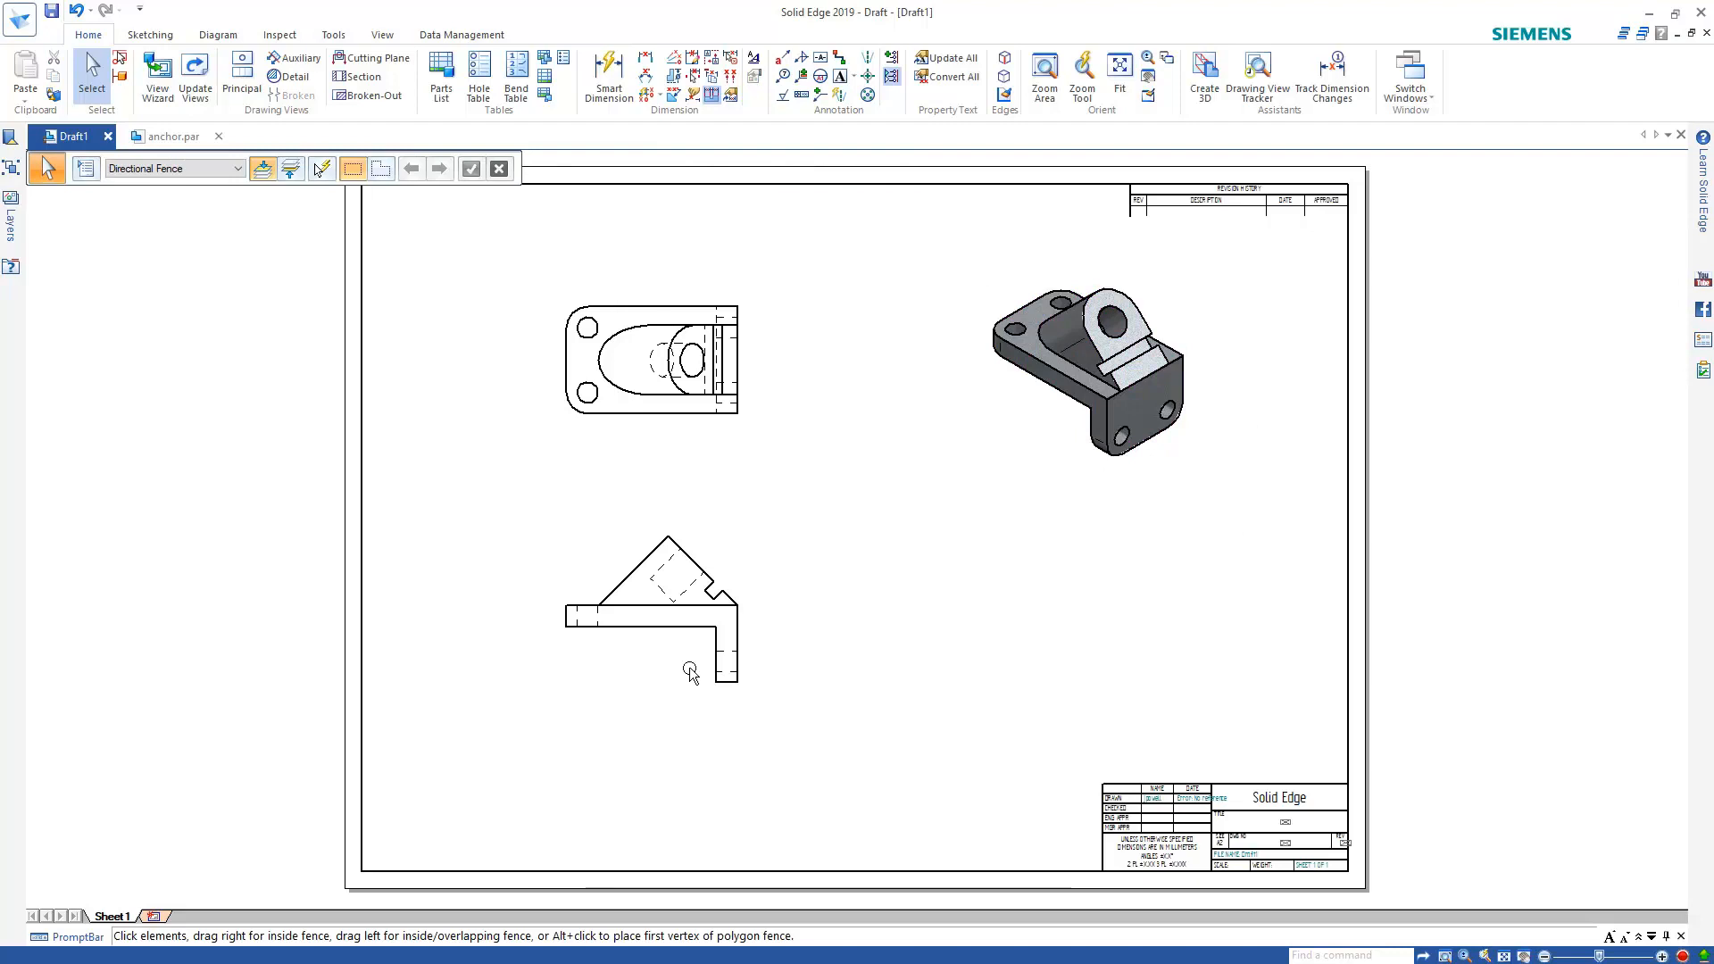
# - Place a datum frame with the text A on the upper edge of the base plate's free end in the front view
pyautogui.scroll(2, 688, 670)
pyautogui.scroll(2, 643, 623)
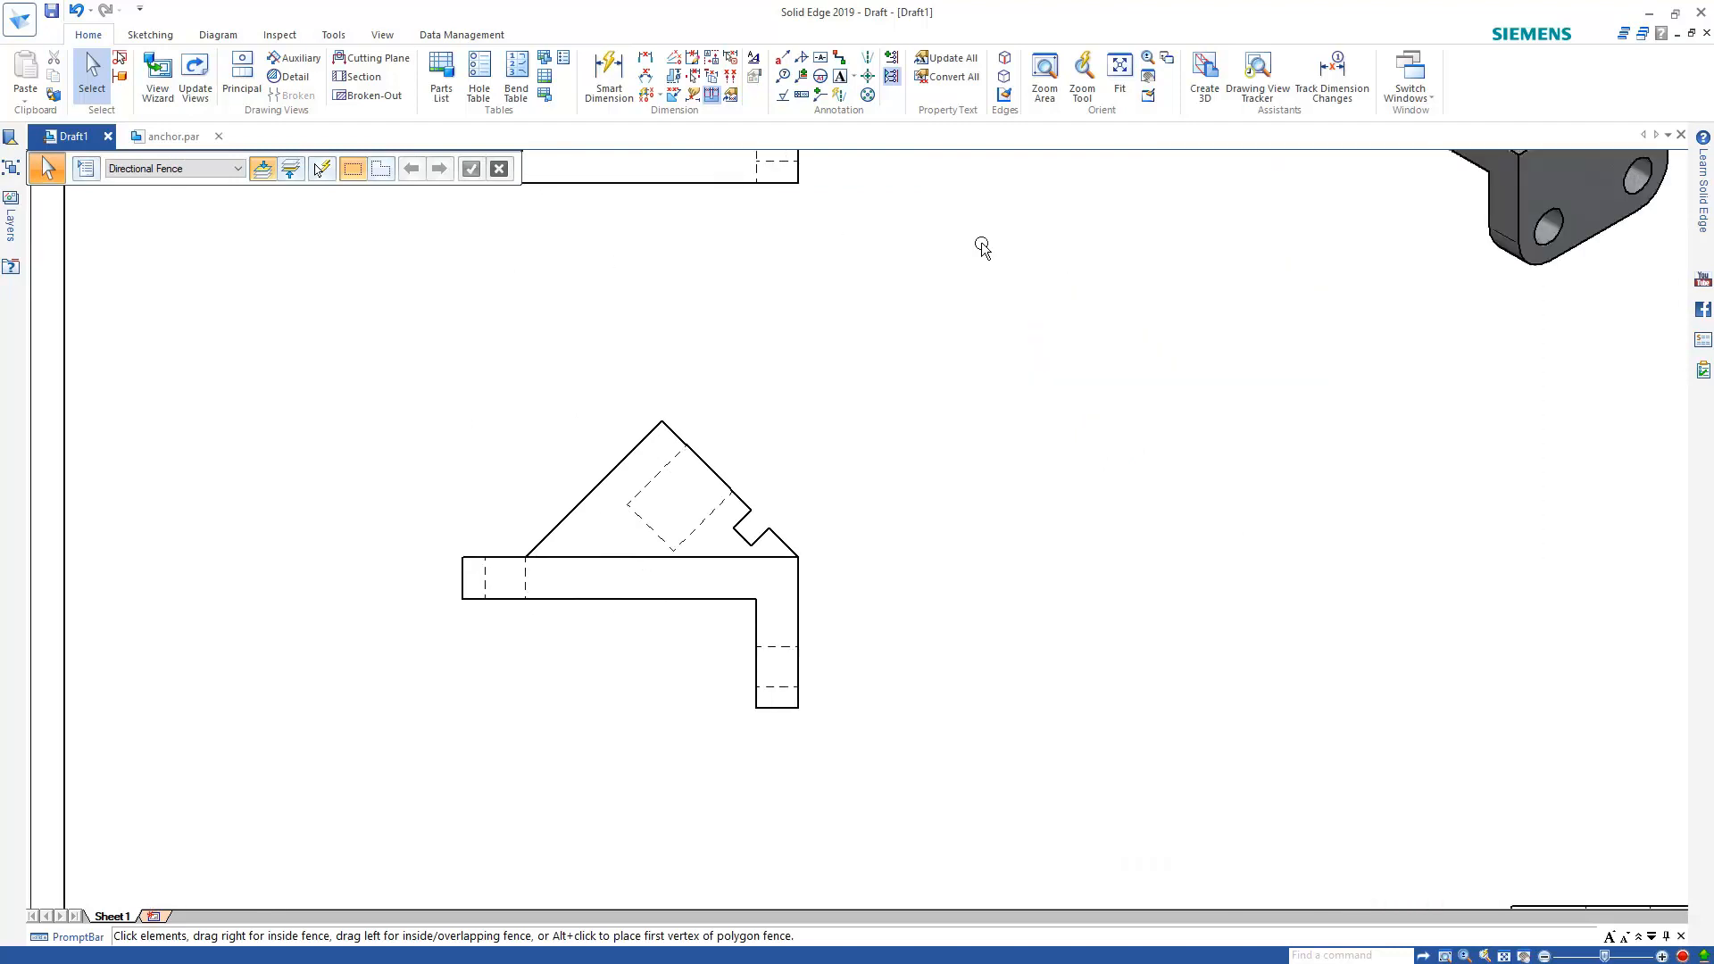
pyautogui.click(821, 56)
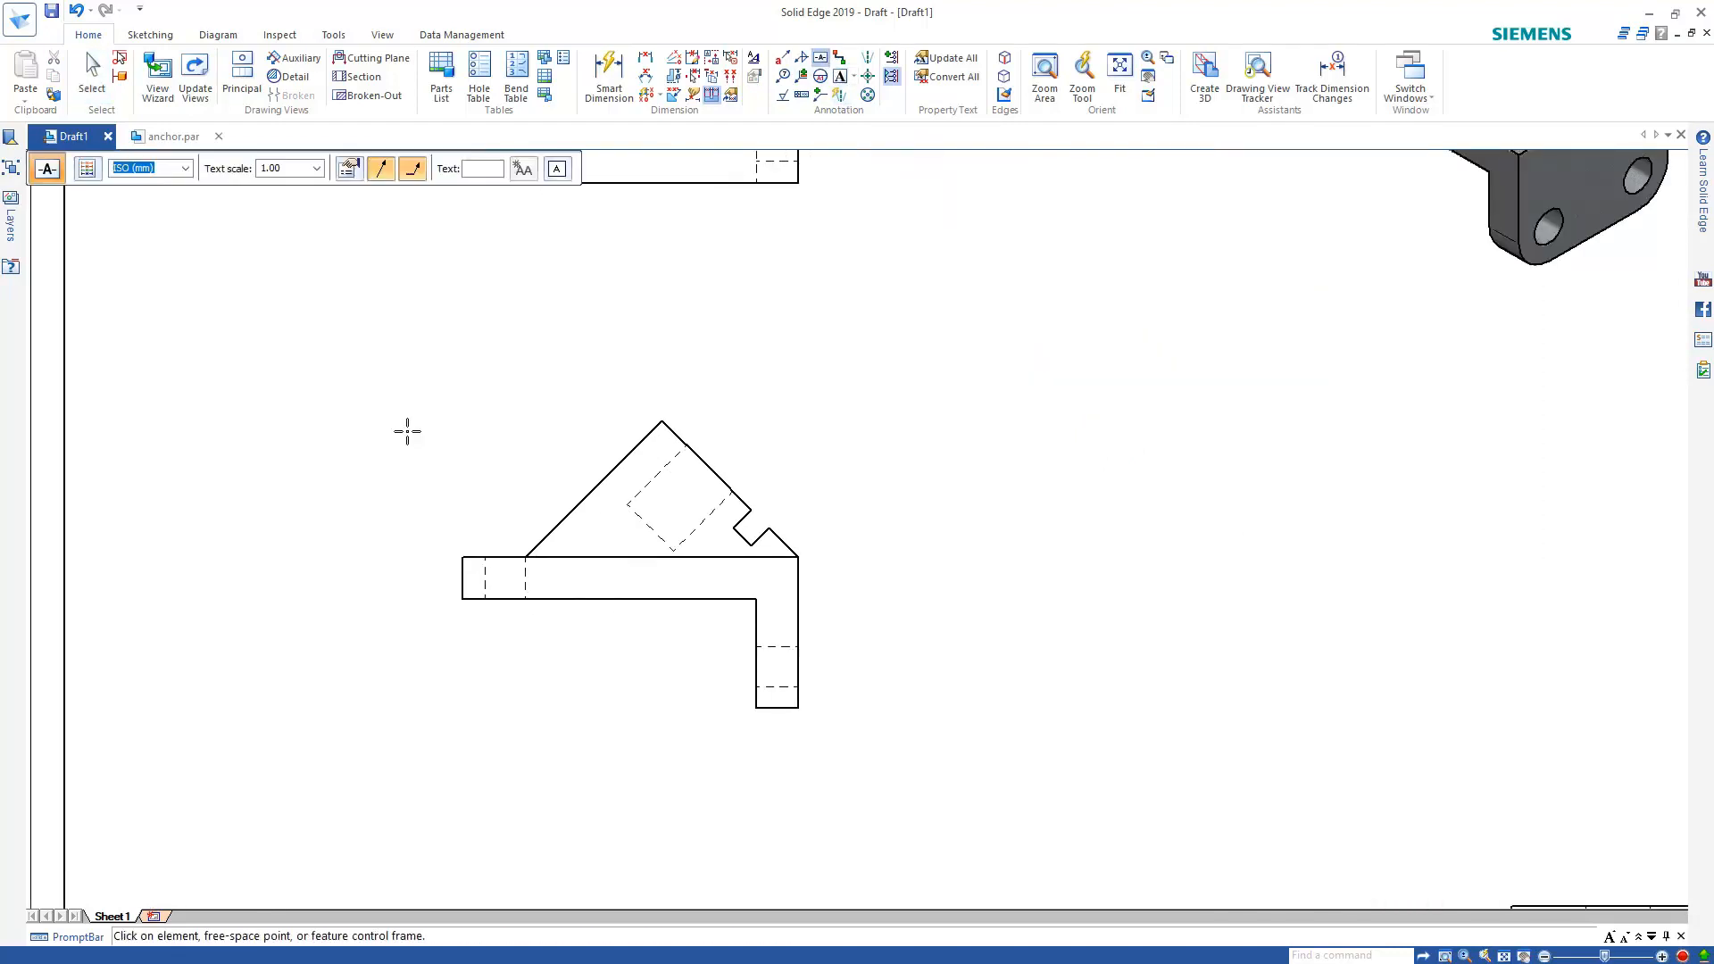
pyautogui.click(474, 557)
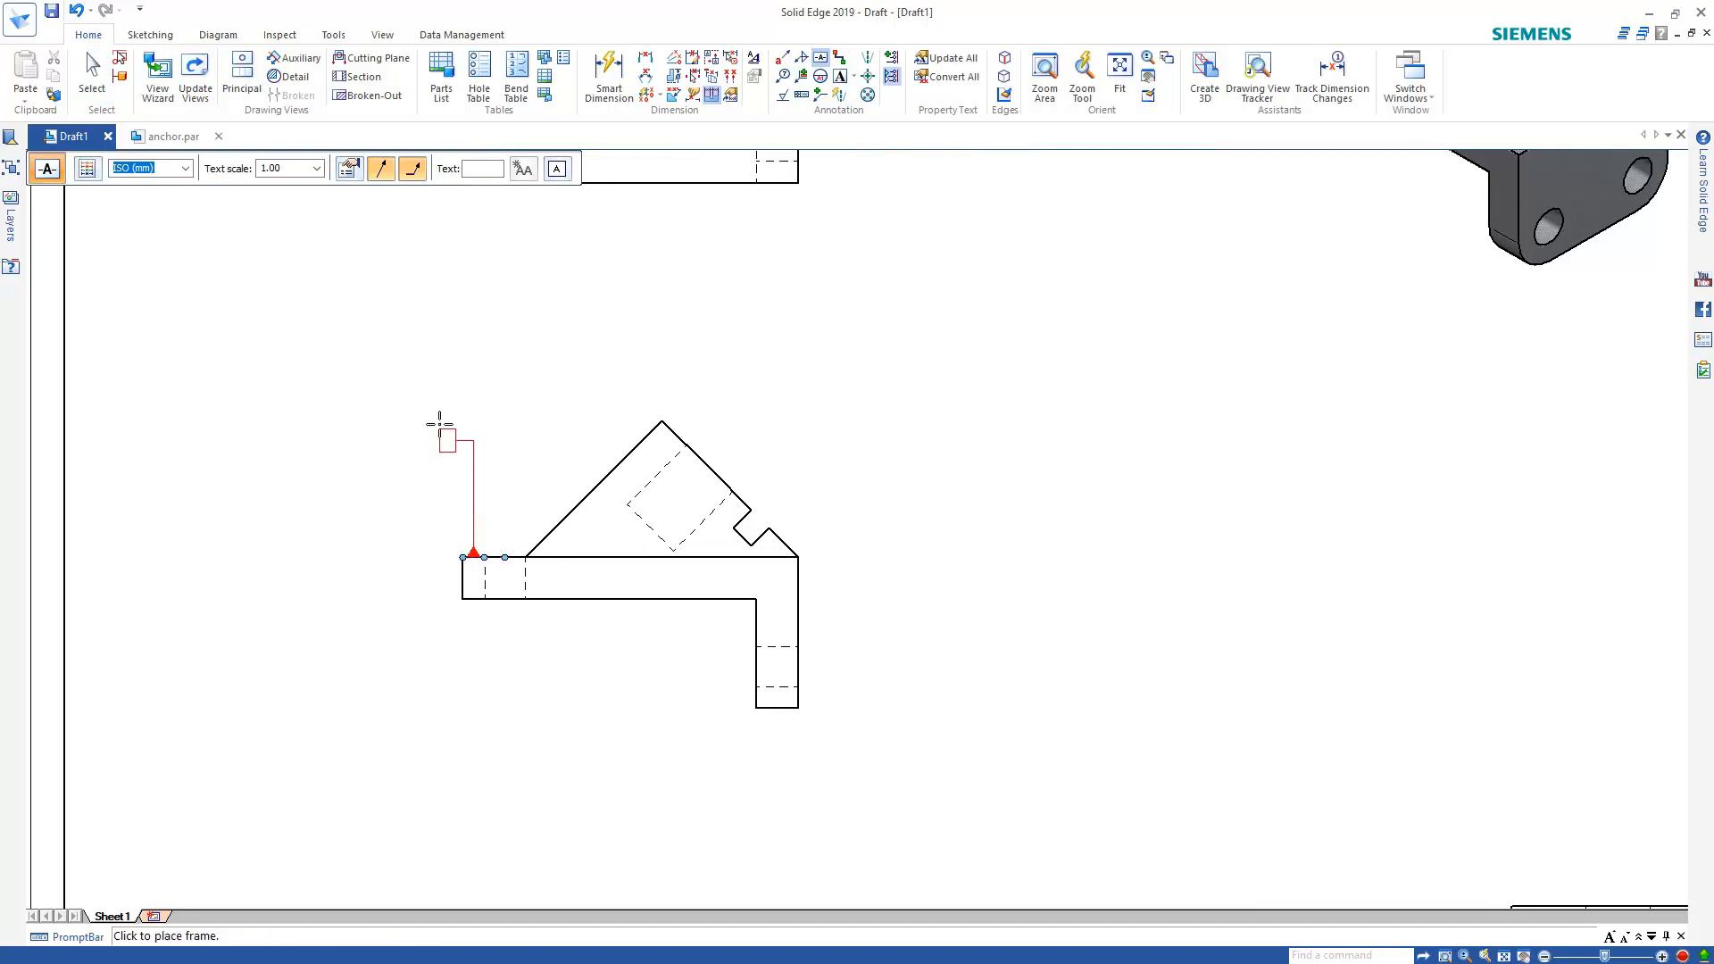
pyautogui.click(479, 170)
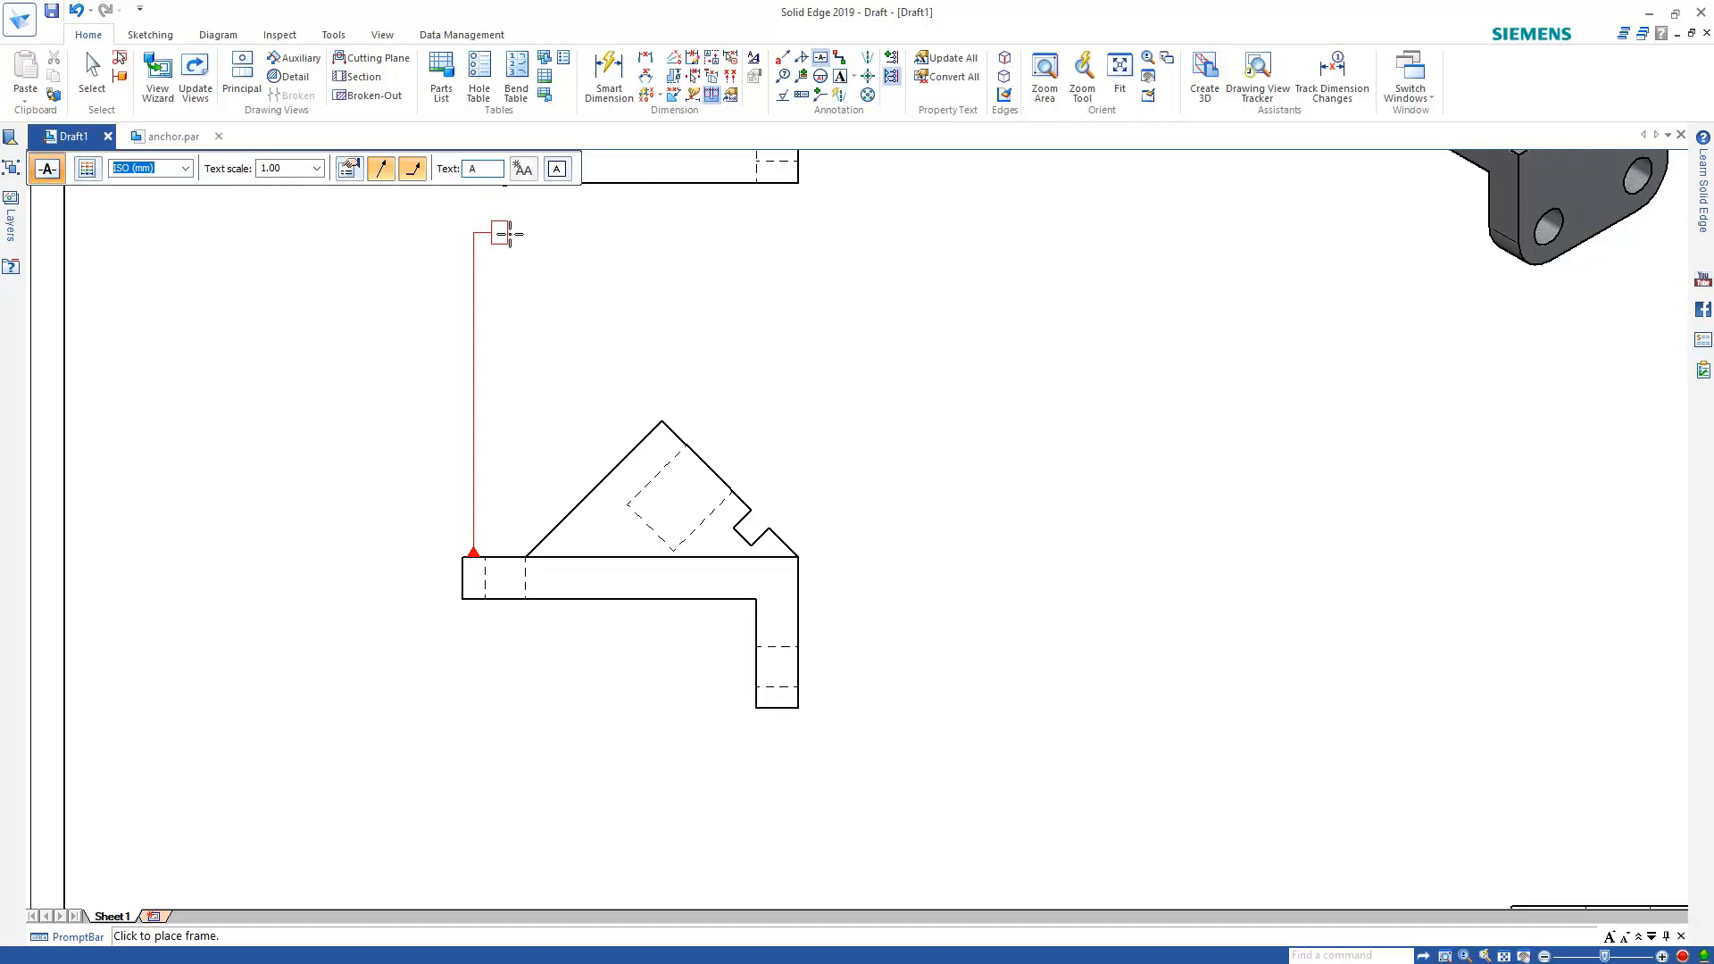
pyautogui.click(399, 486)
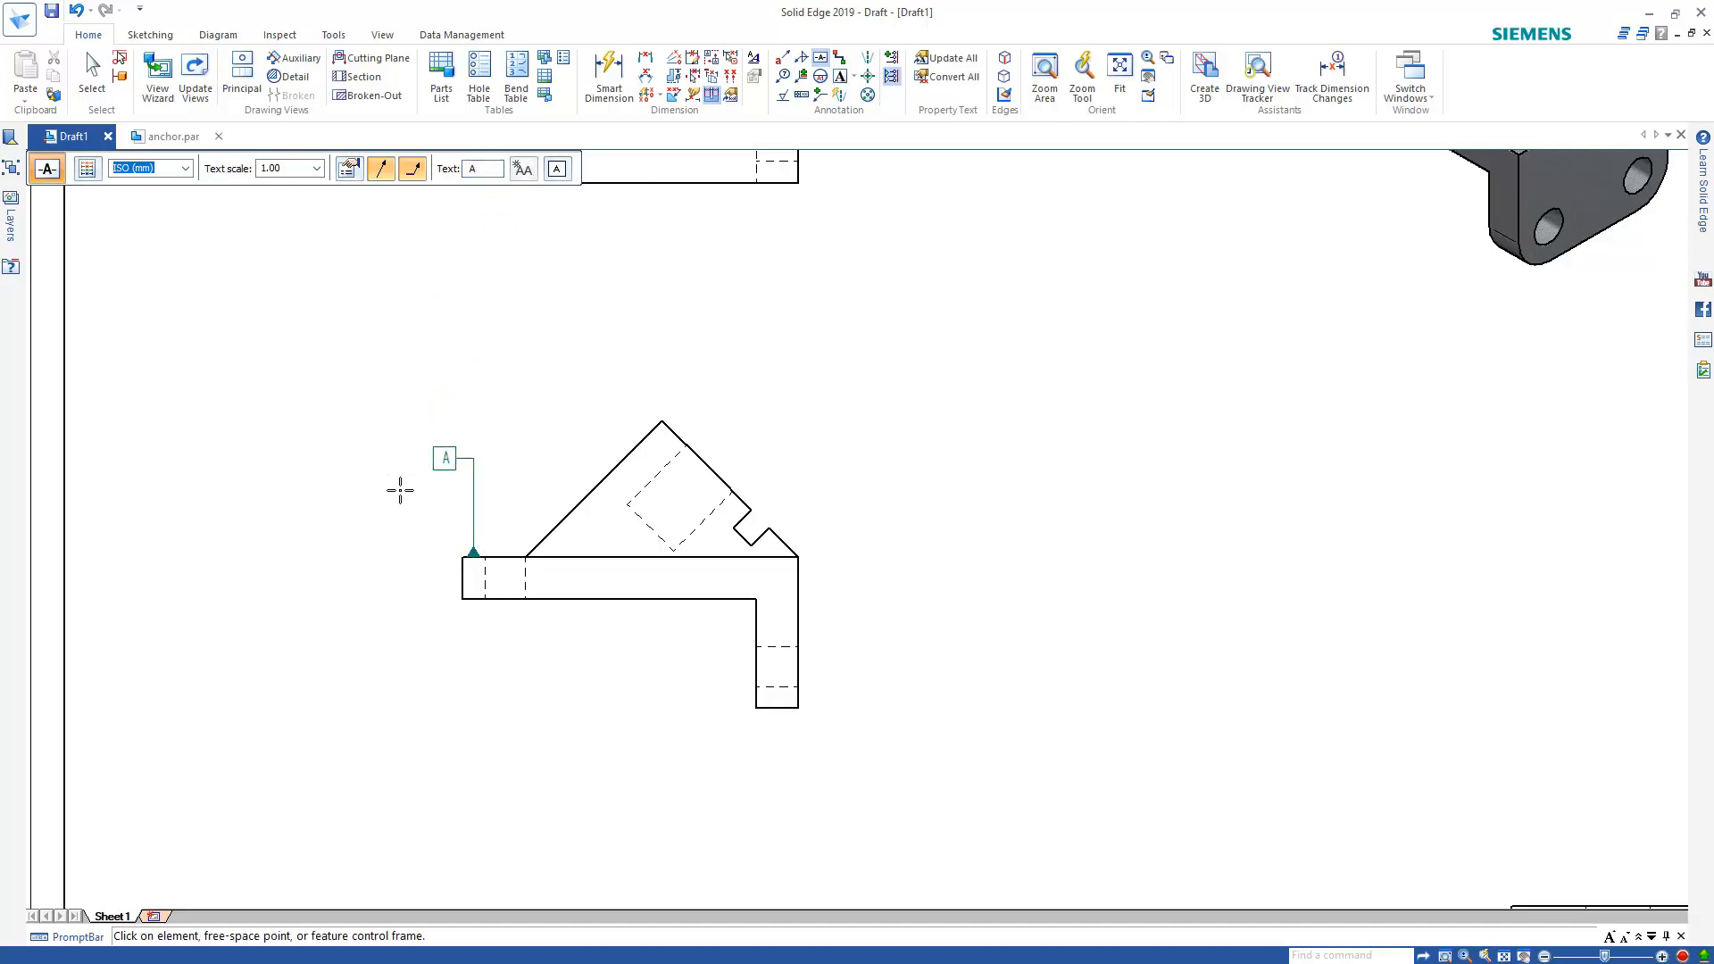
pyautogui.rightClick(922, 448)
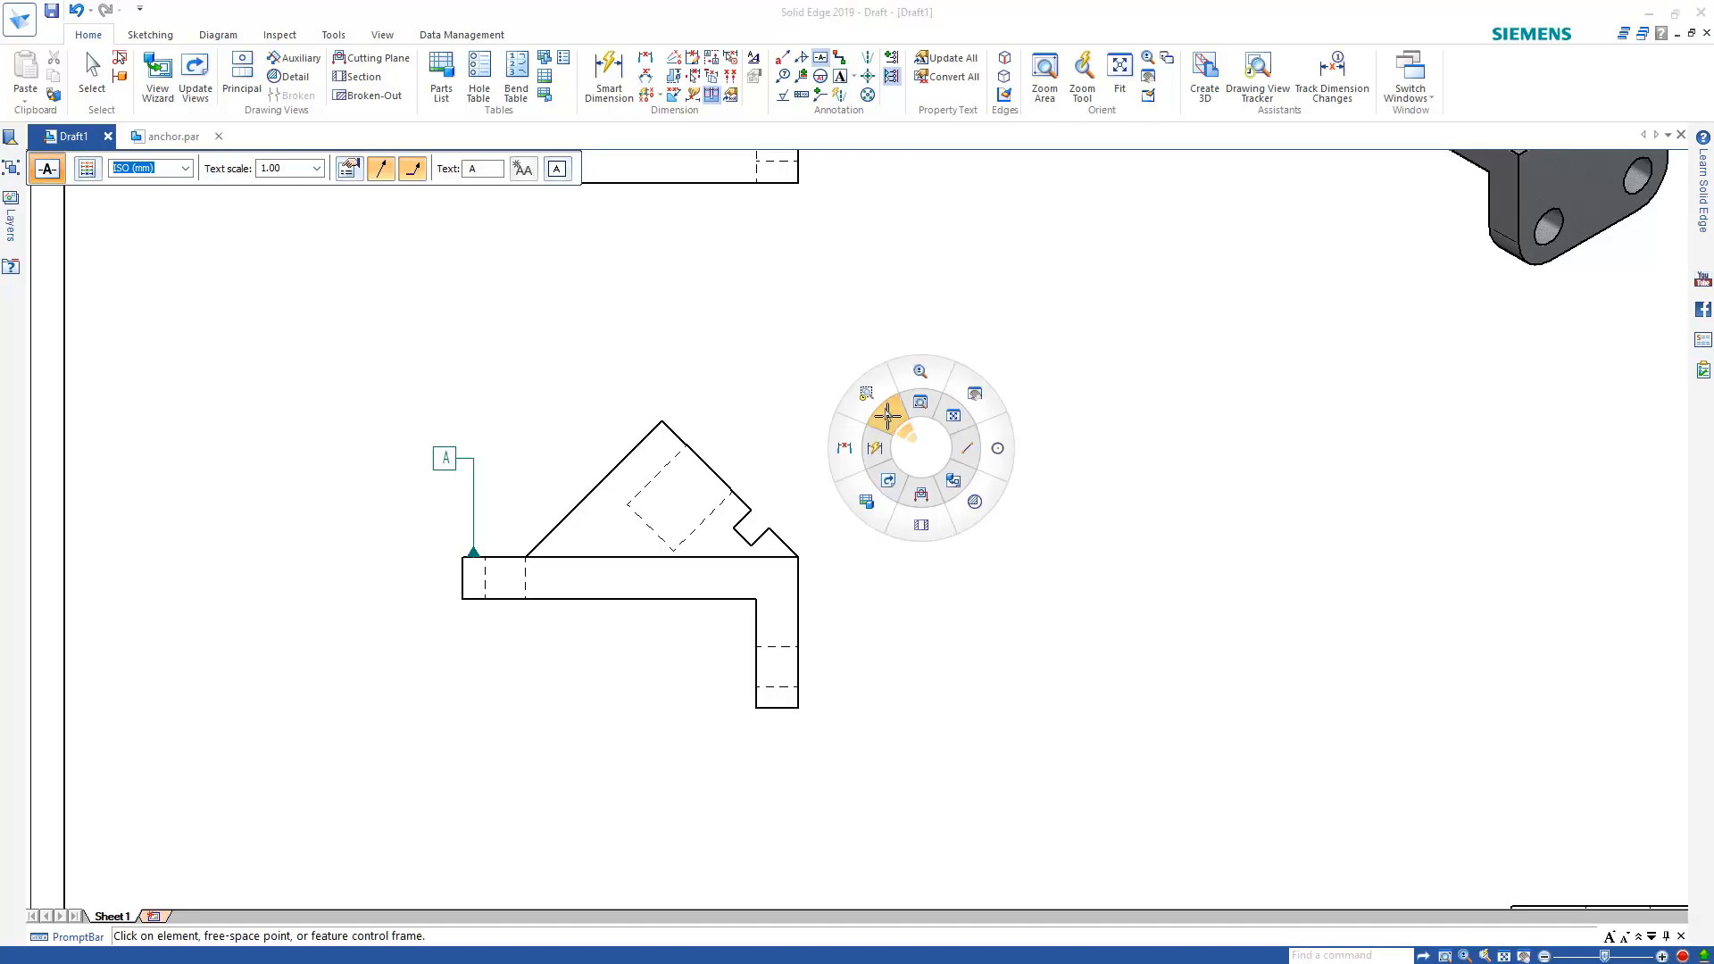
pyautogui.click(883, 406)
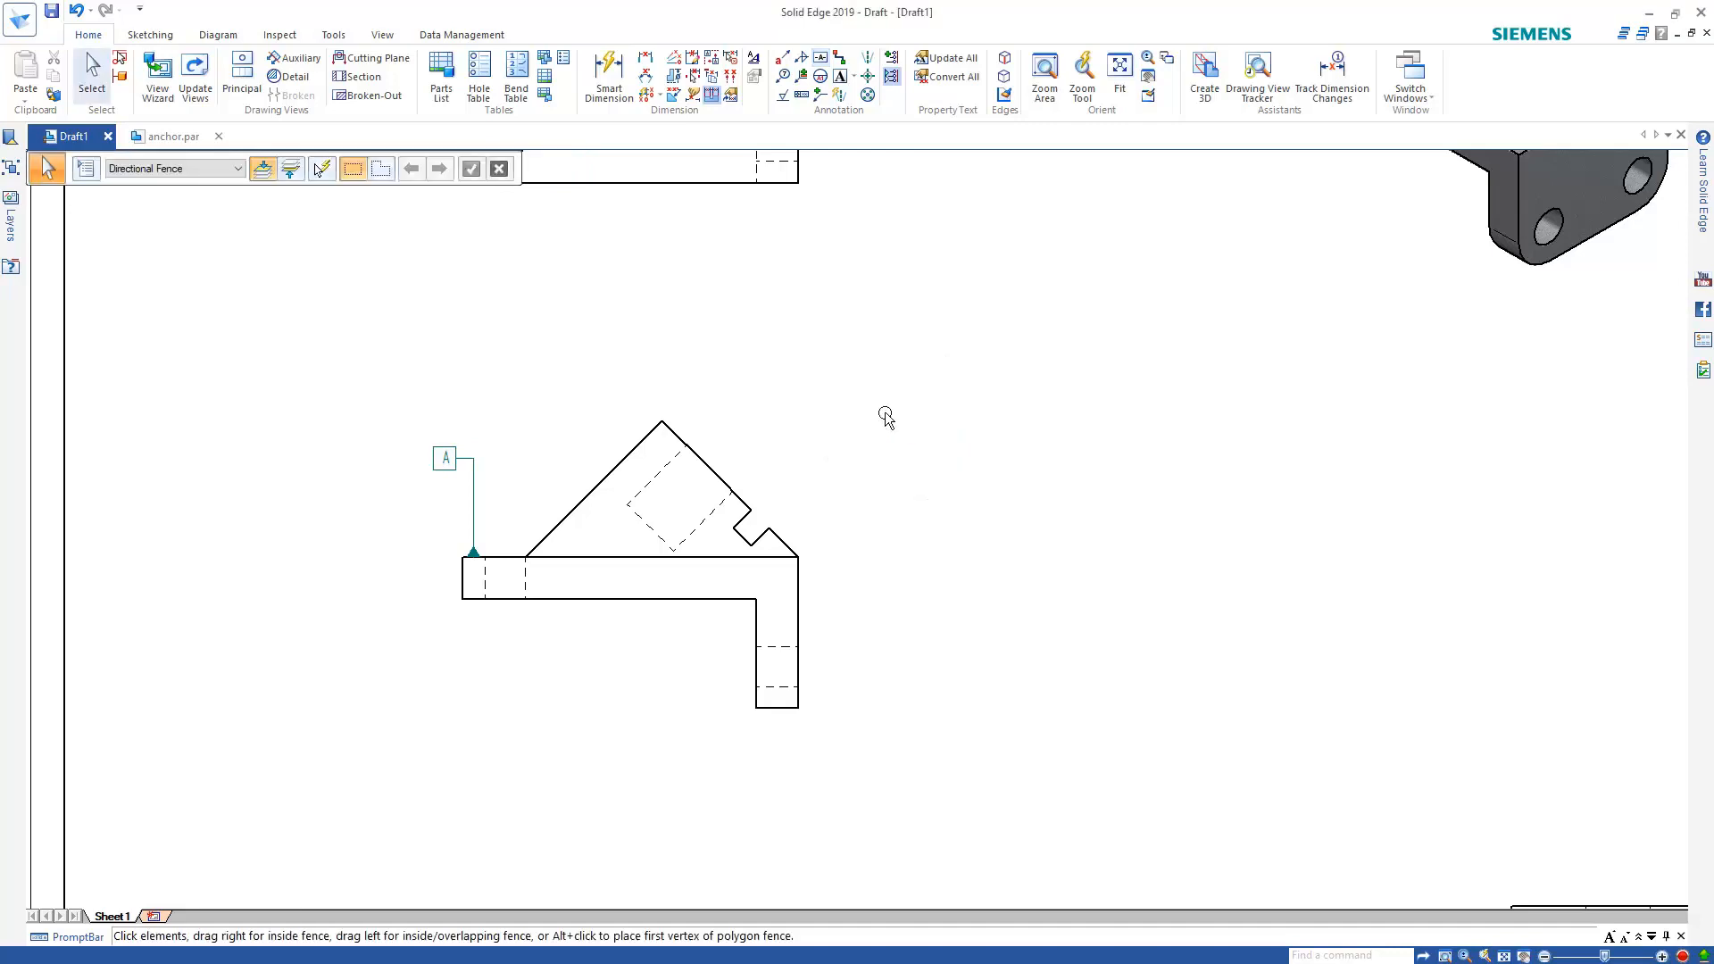
# - Start a feature control frame whose content begins with the maximum material condition symbol and a divider
pyautogui.click(803, 96)
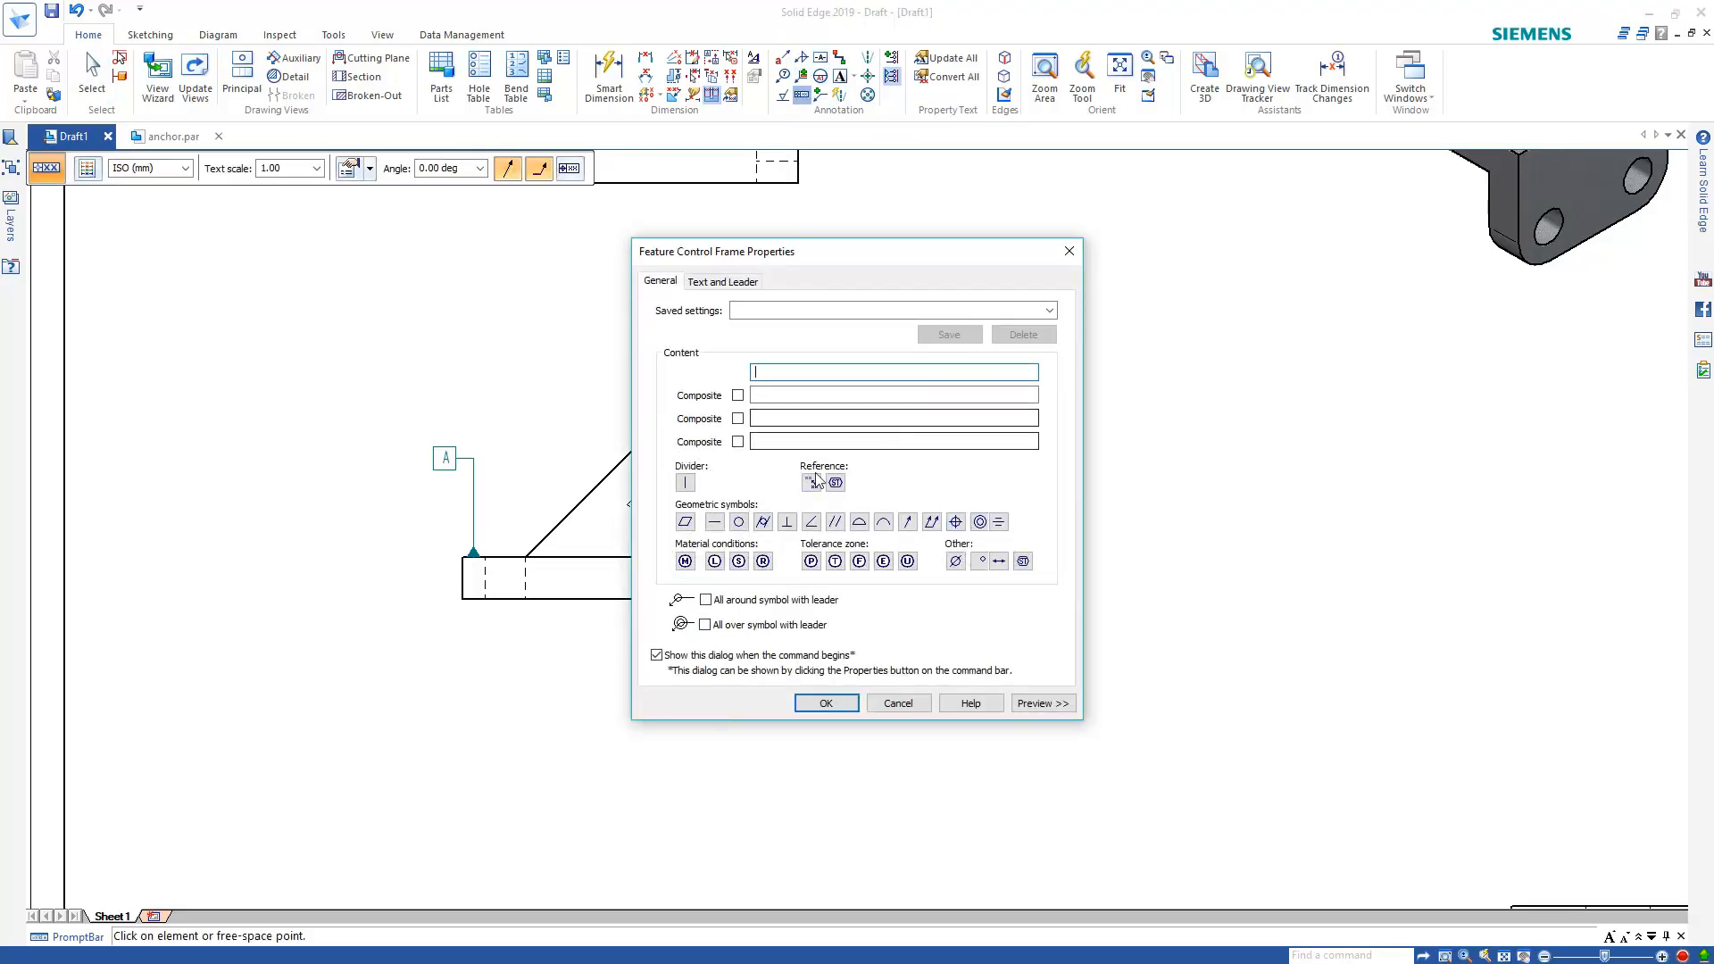
pyautogui.click(685, 561)
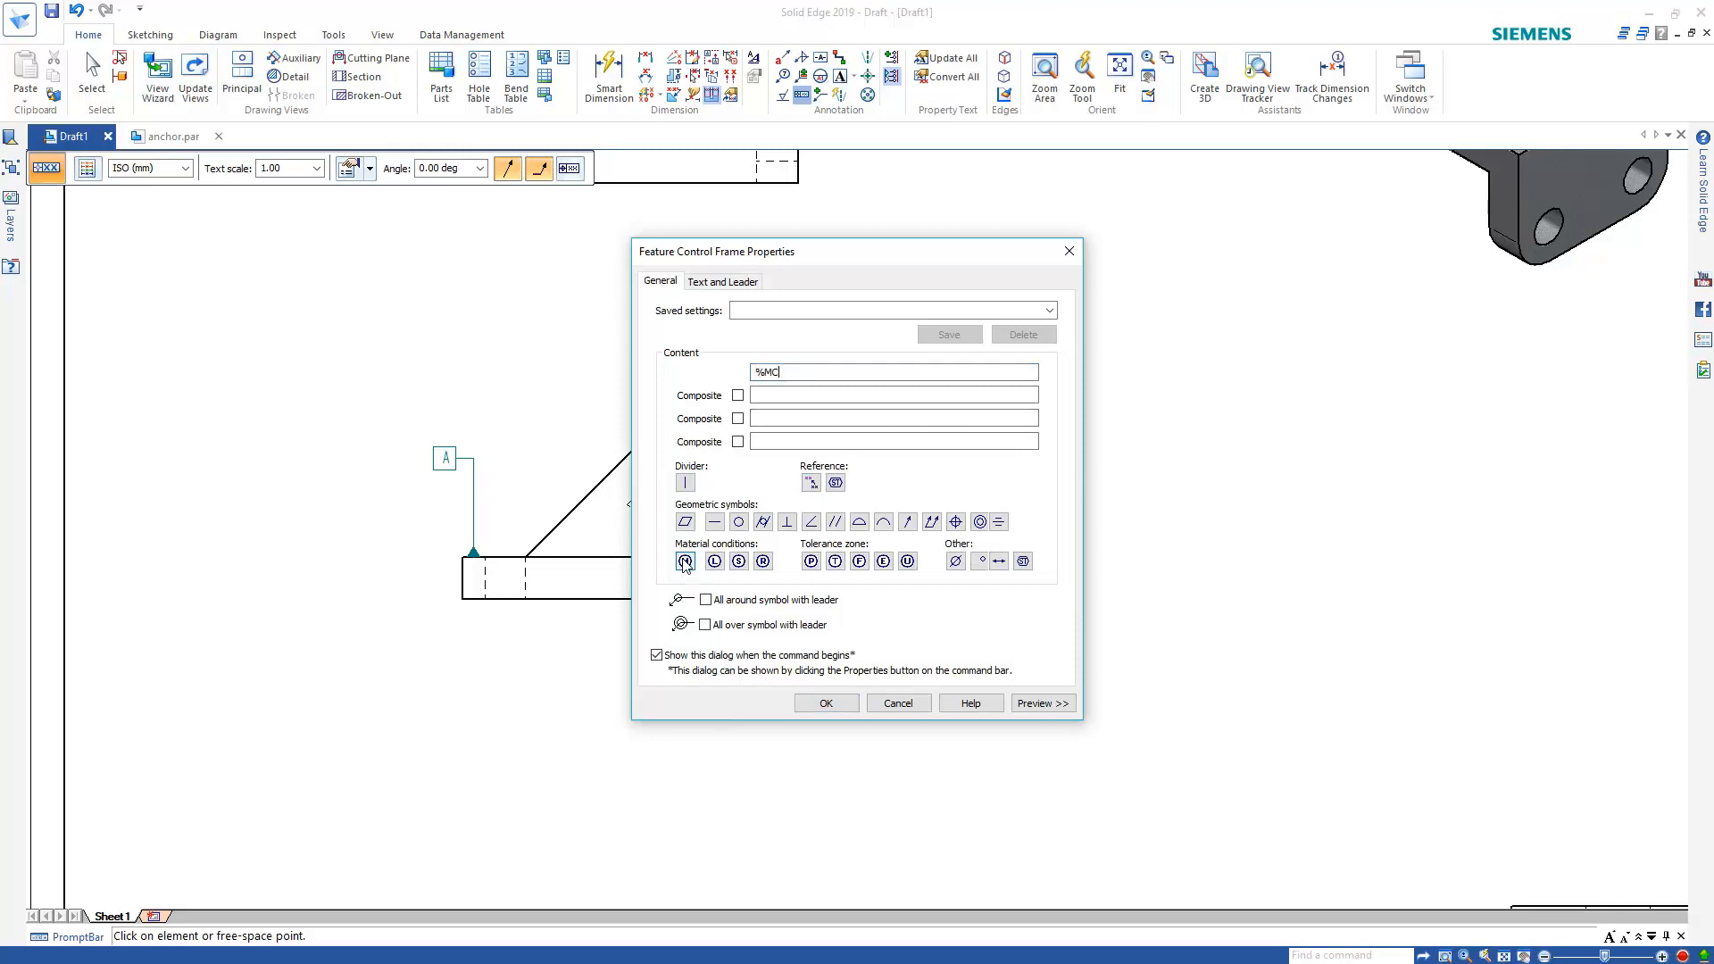
pyautogui.click(687, 489)
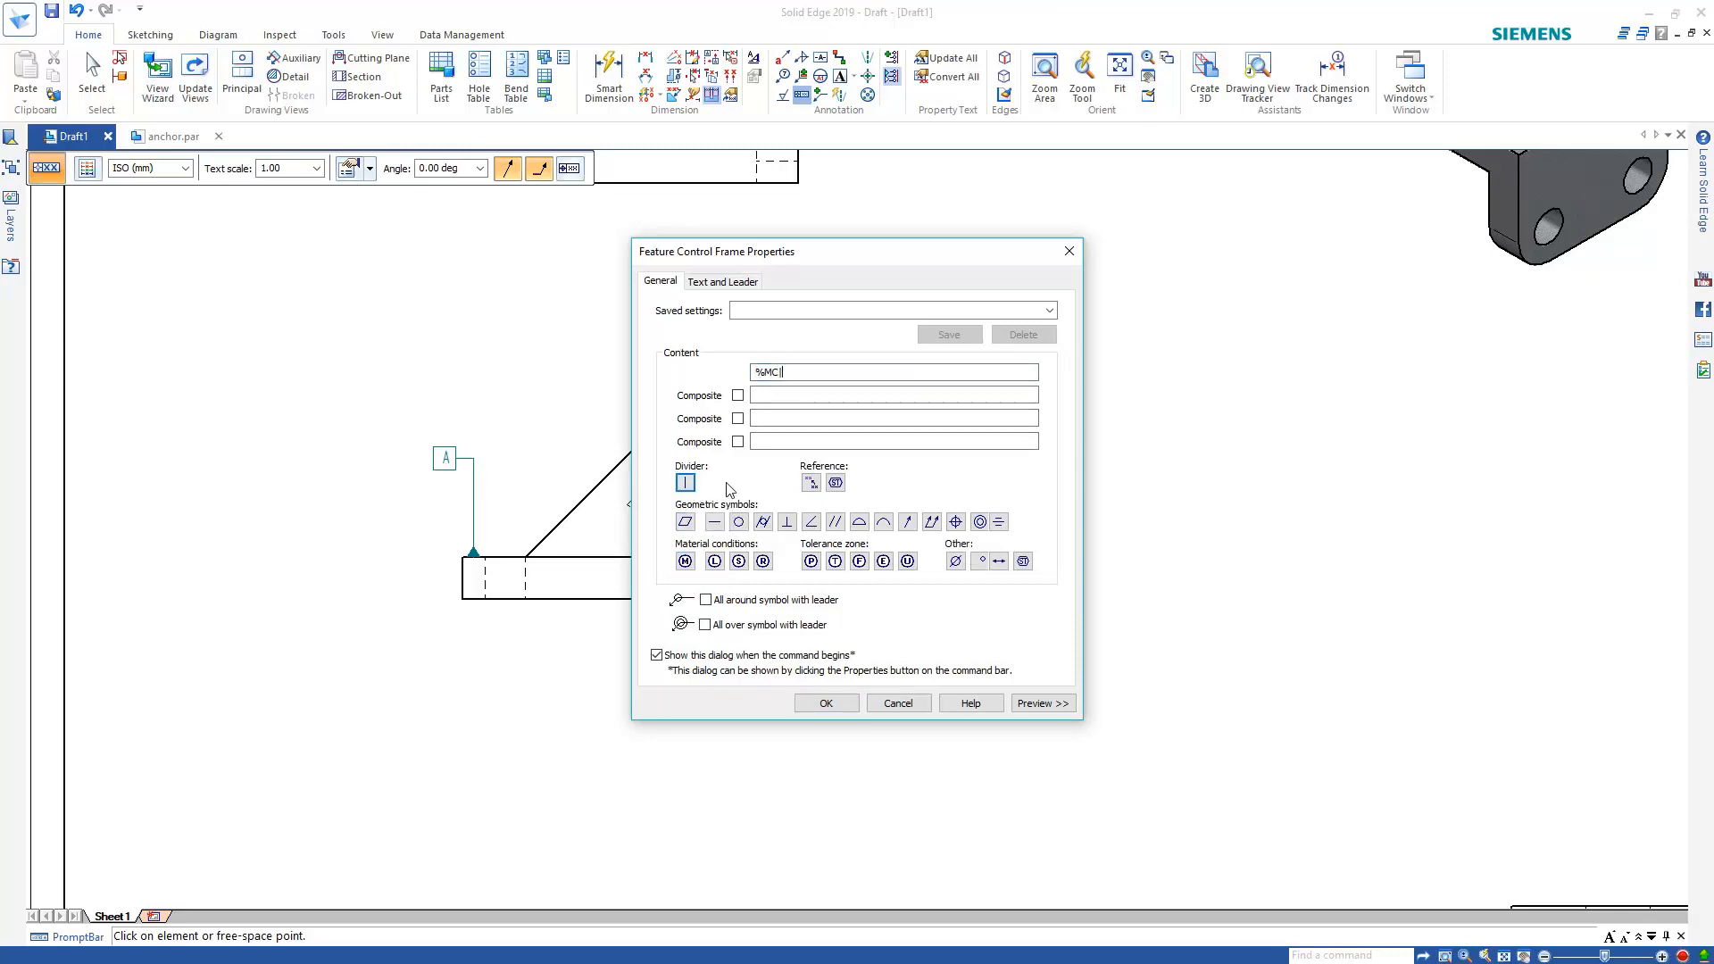
# - Generate reference text for datum frame A's text and copy it to the clipboard
pyautogui.click(818, 485)
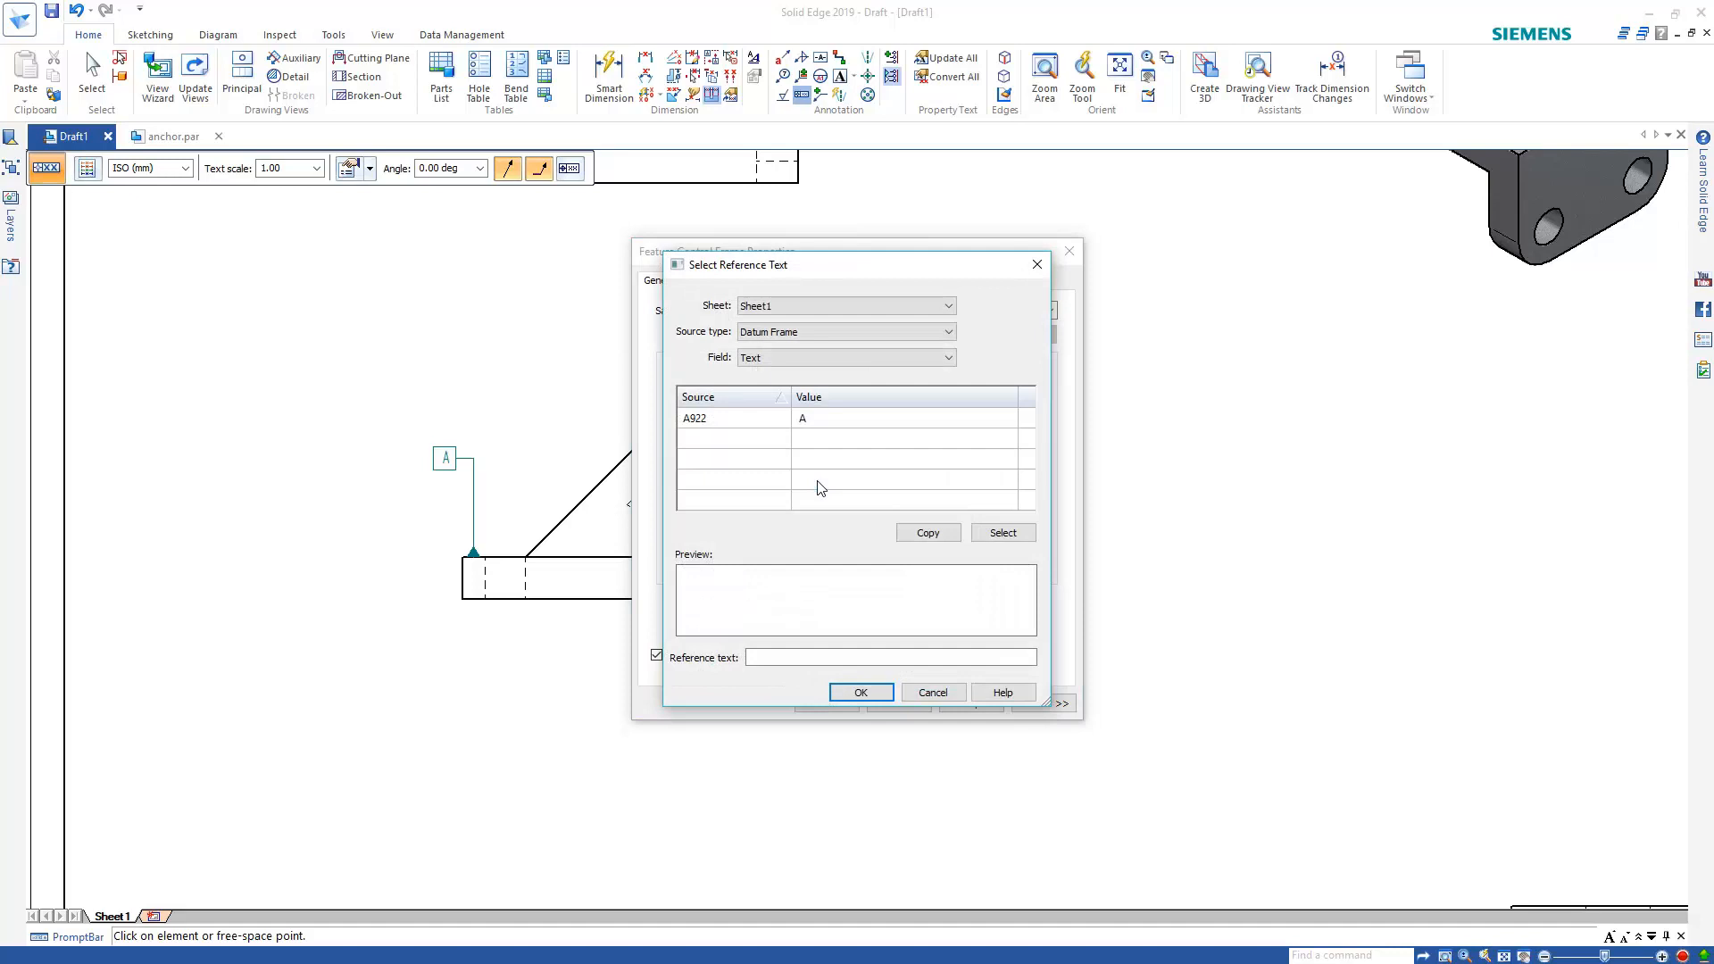
pyautogui.click(821, 421)
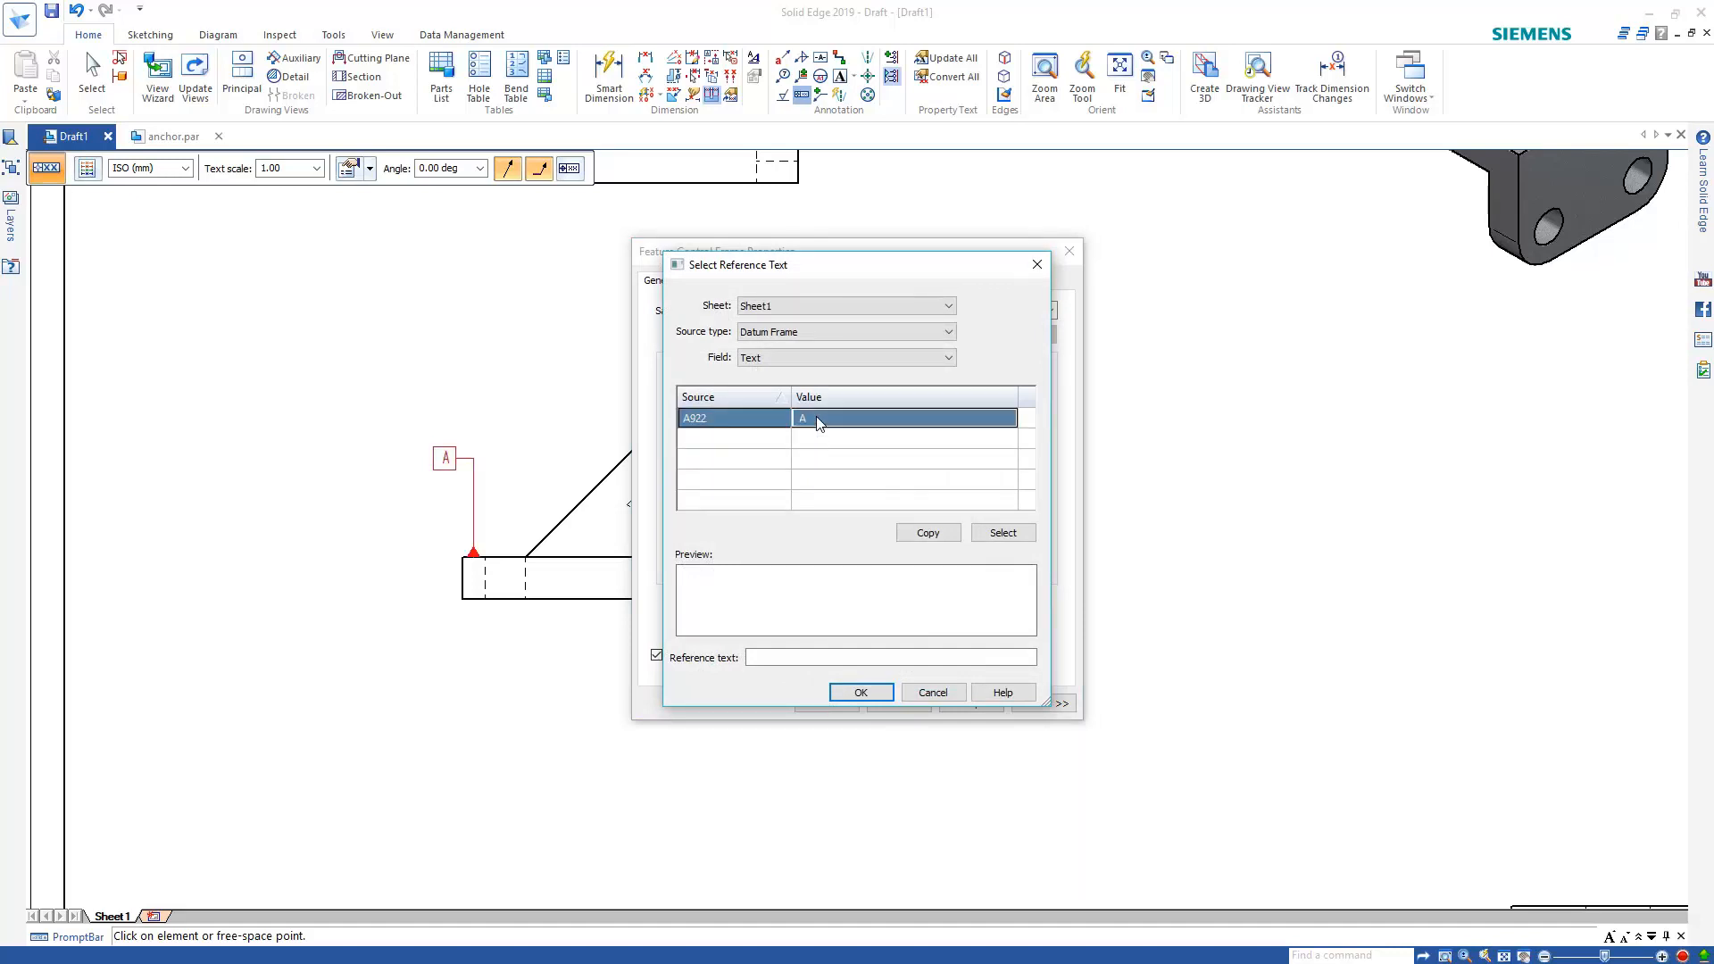
pyautogui.click(1030, 533)
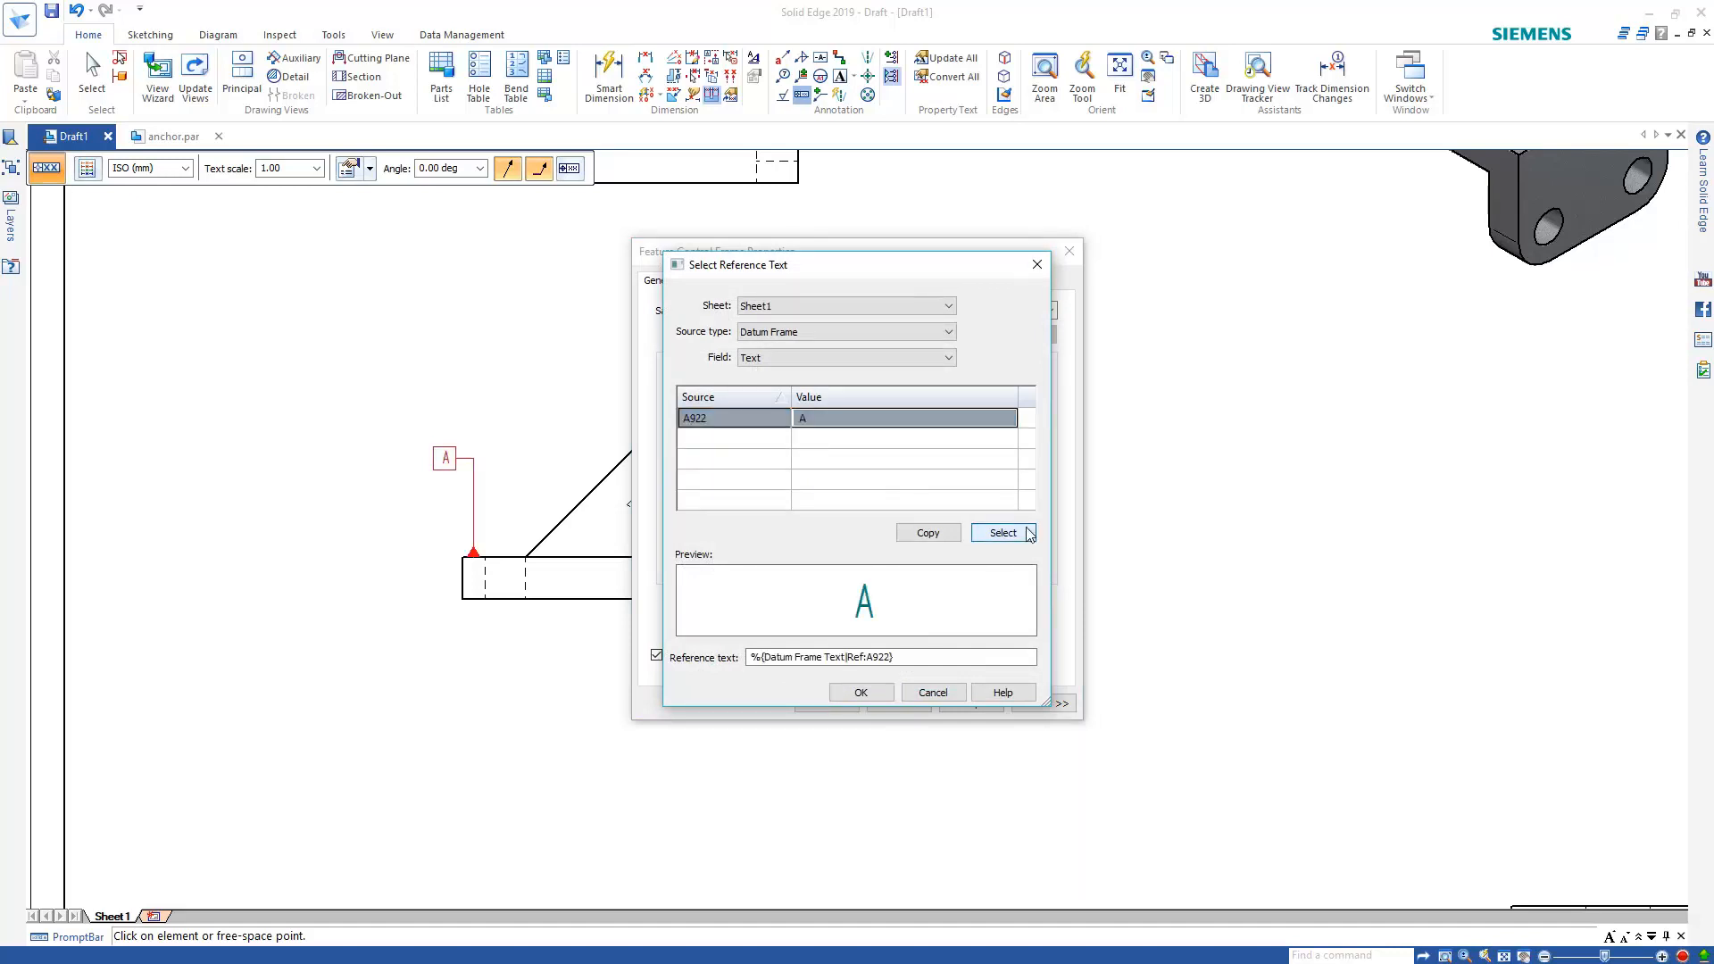
pyautogui.click(928, 533)
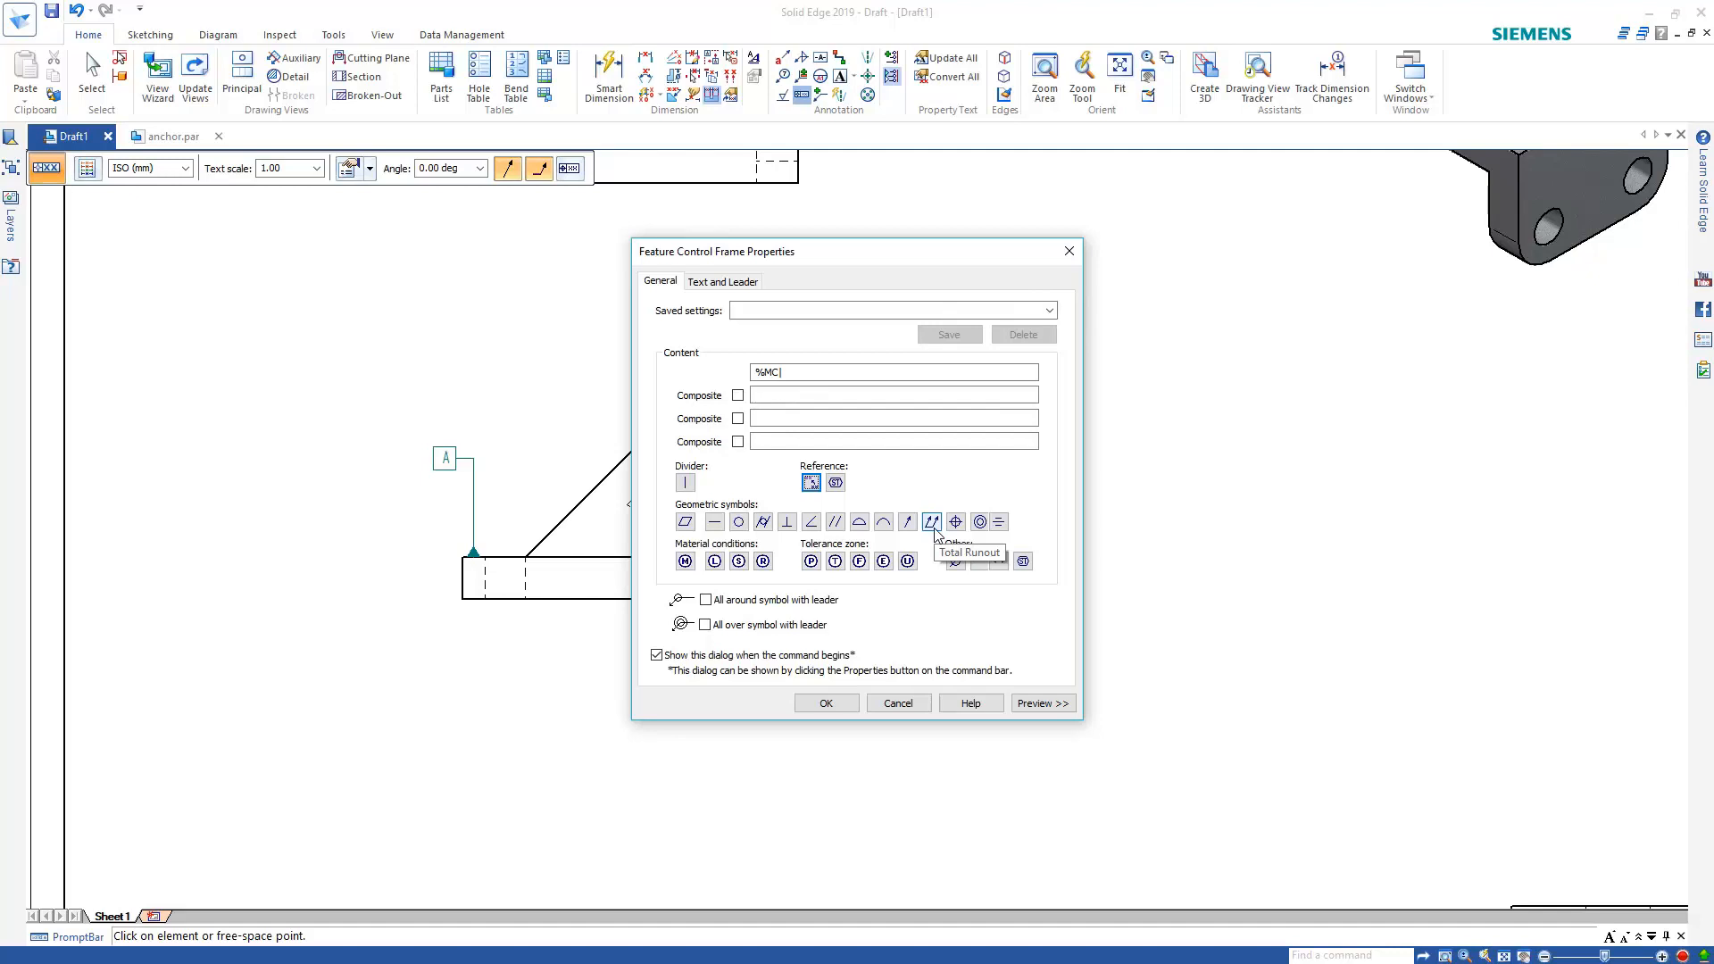
# - Insert a reference to the text of datum frame A into the feature control frame content
pyautogui.click(810, 483)
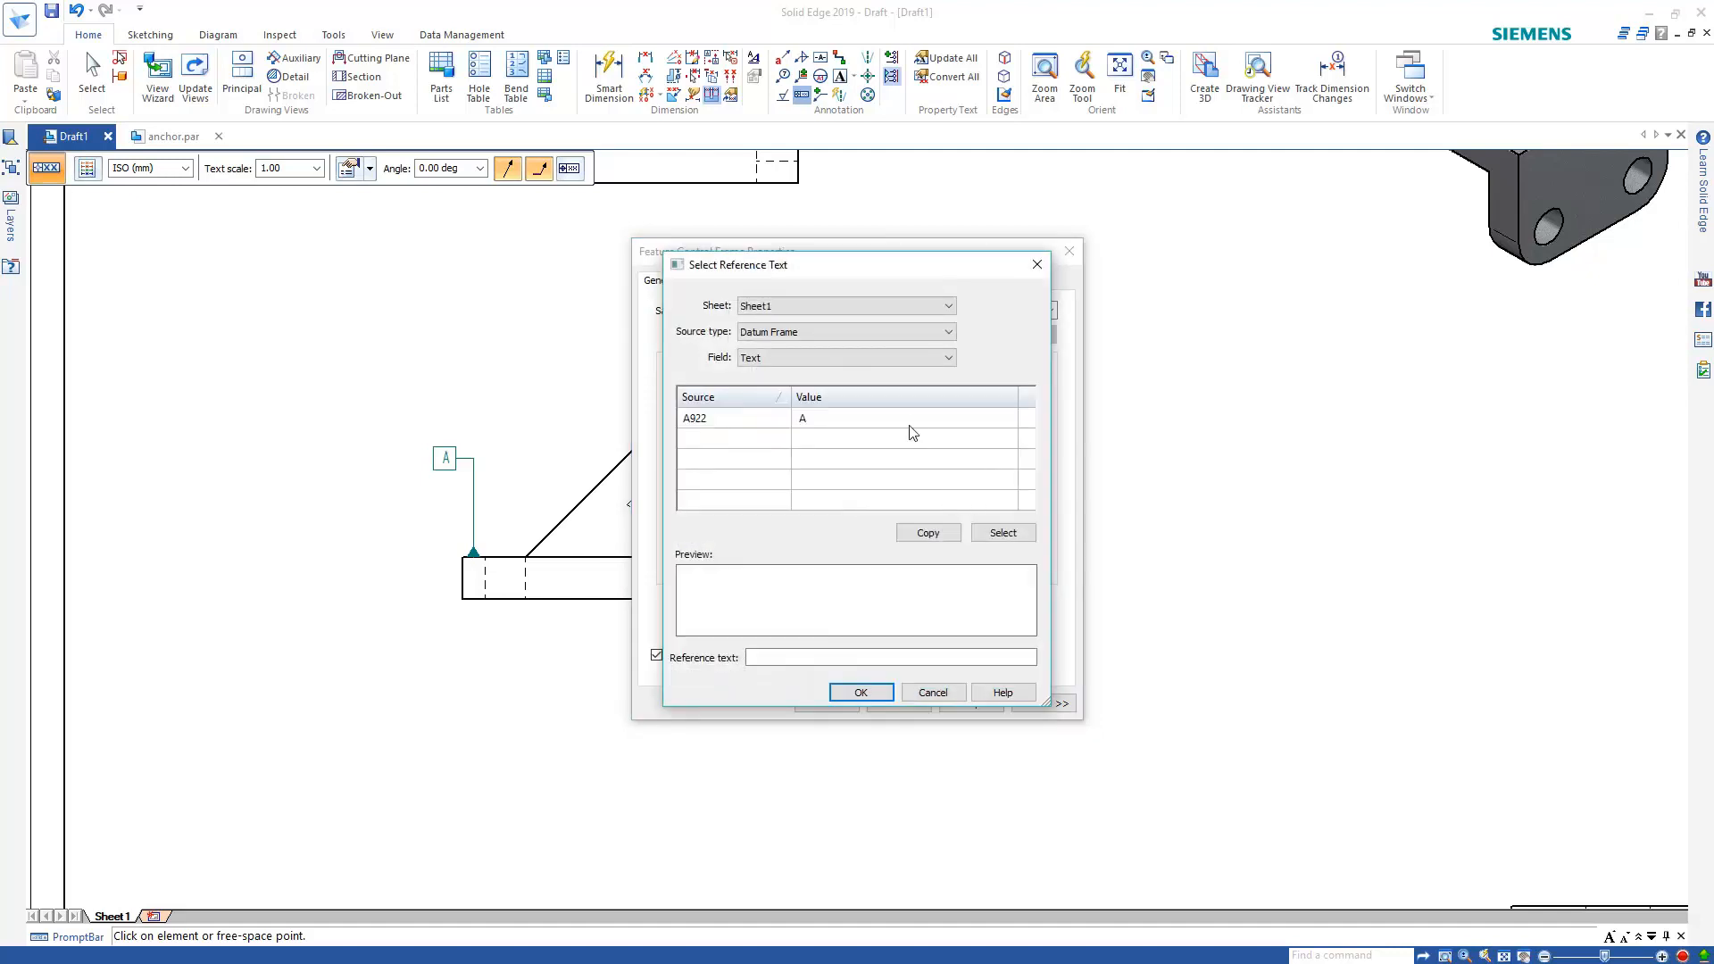
pyautogui.click(910, 427)
pyautogui.click(898, 335)
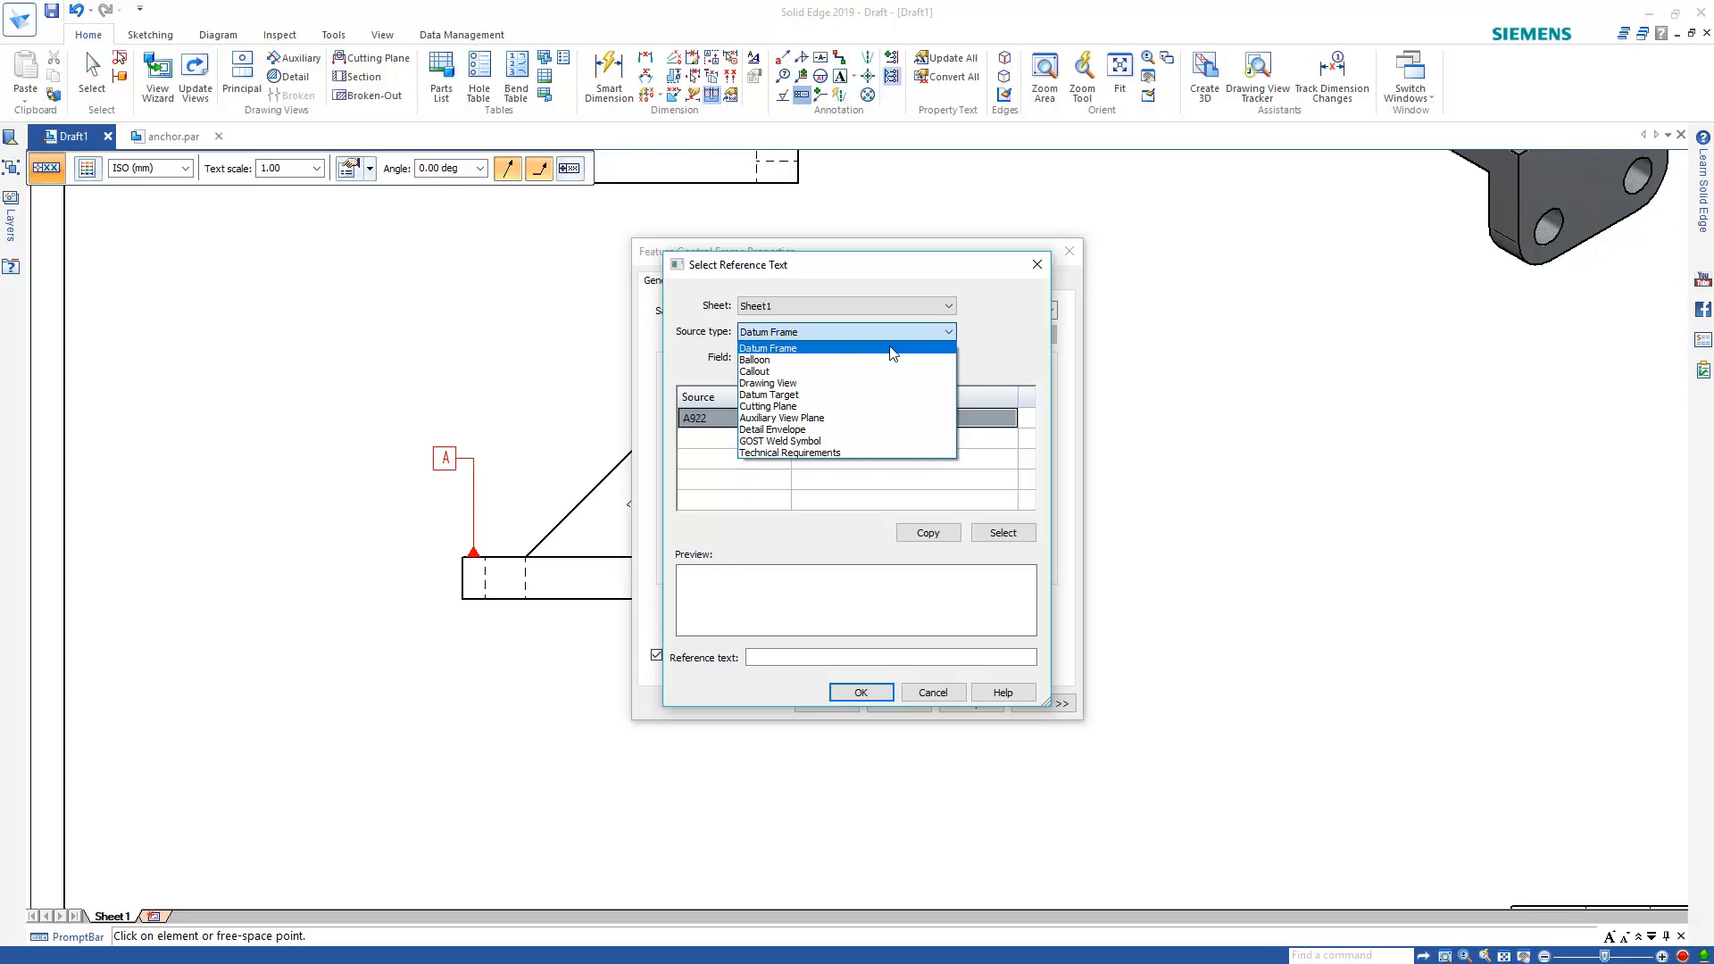
pyautogui.click(893, 348)
pyautogui.click(873, 356)
pyautogui.click(873, 355)
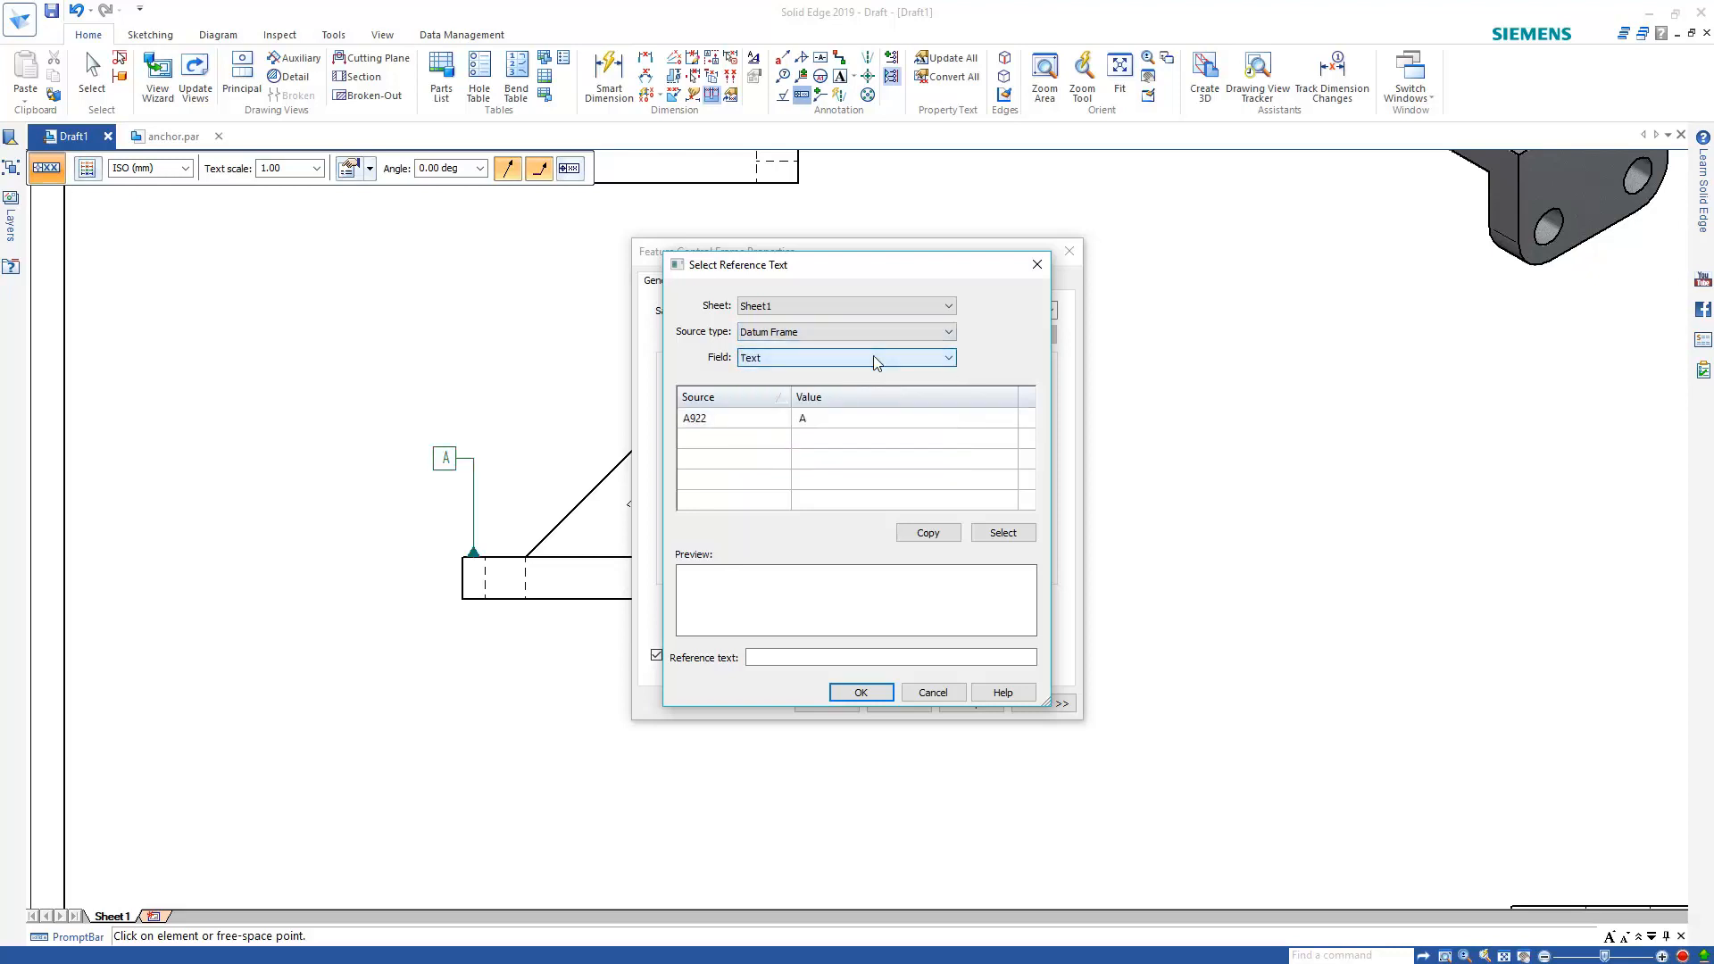
pyautogui.click(949, 419)
pyautogui.click(1018, 534)
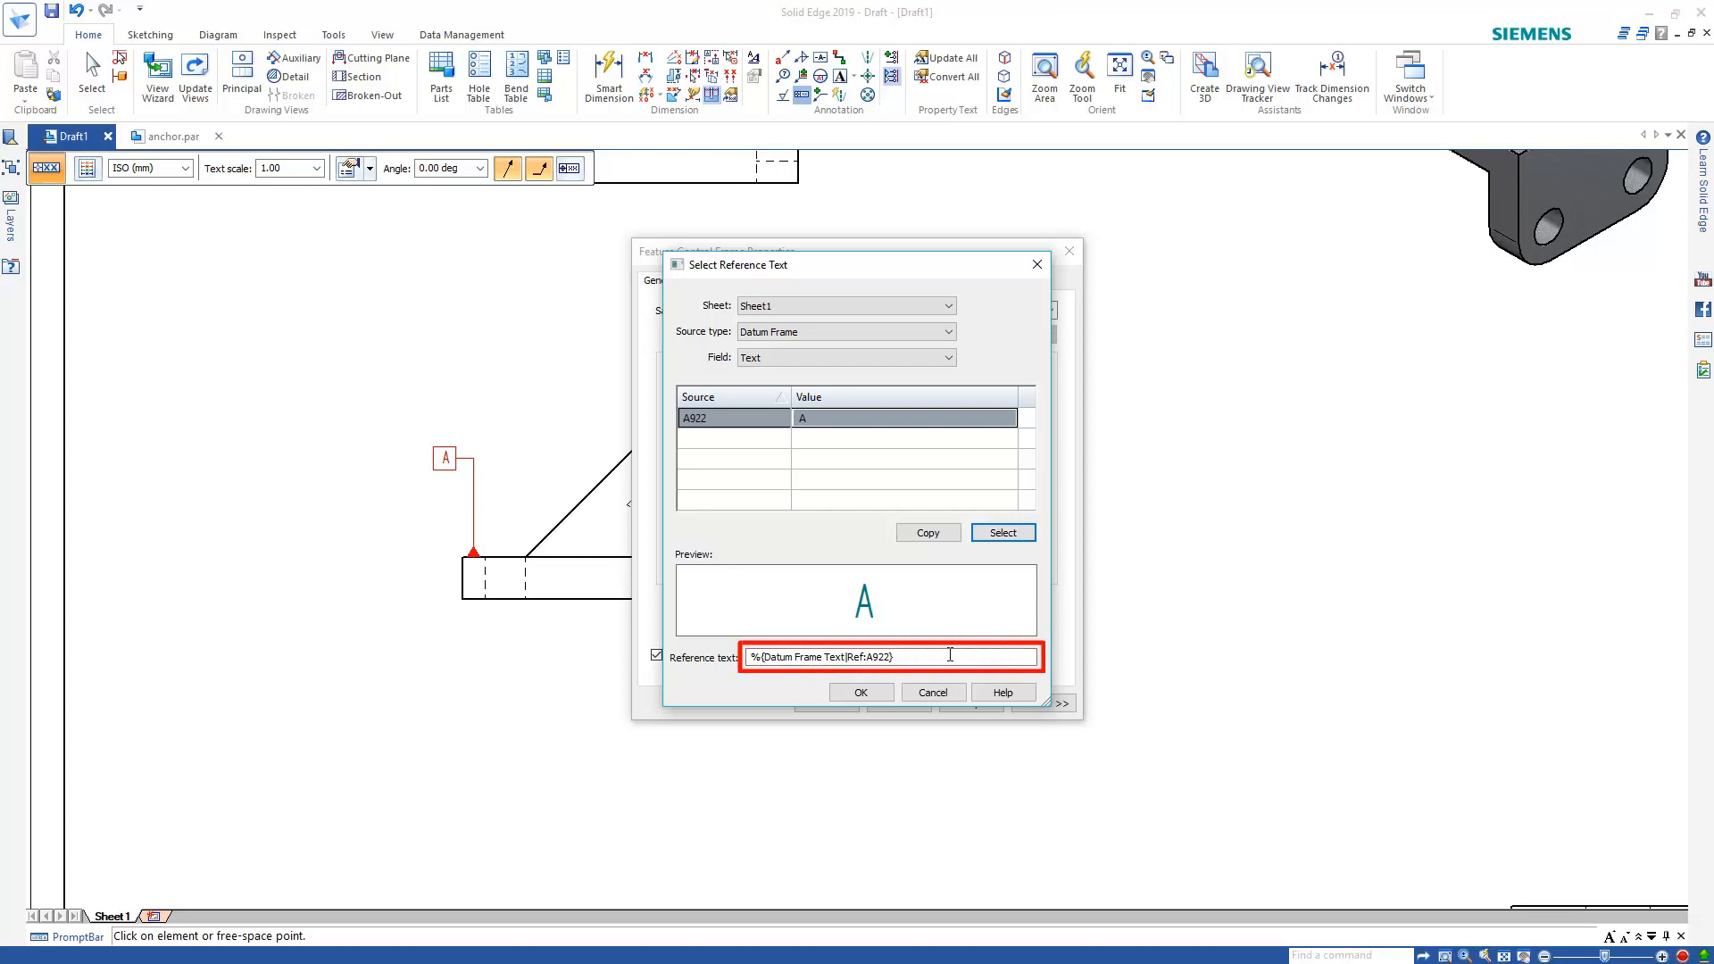
pyautogui.click(861, 693)
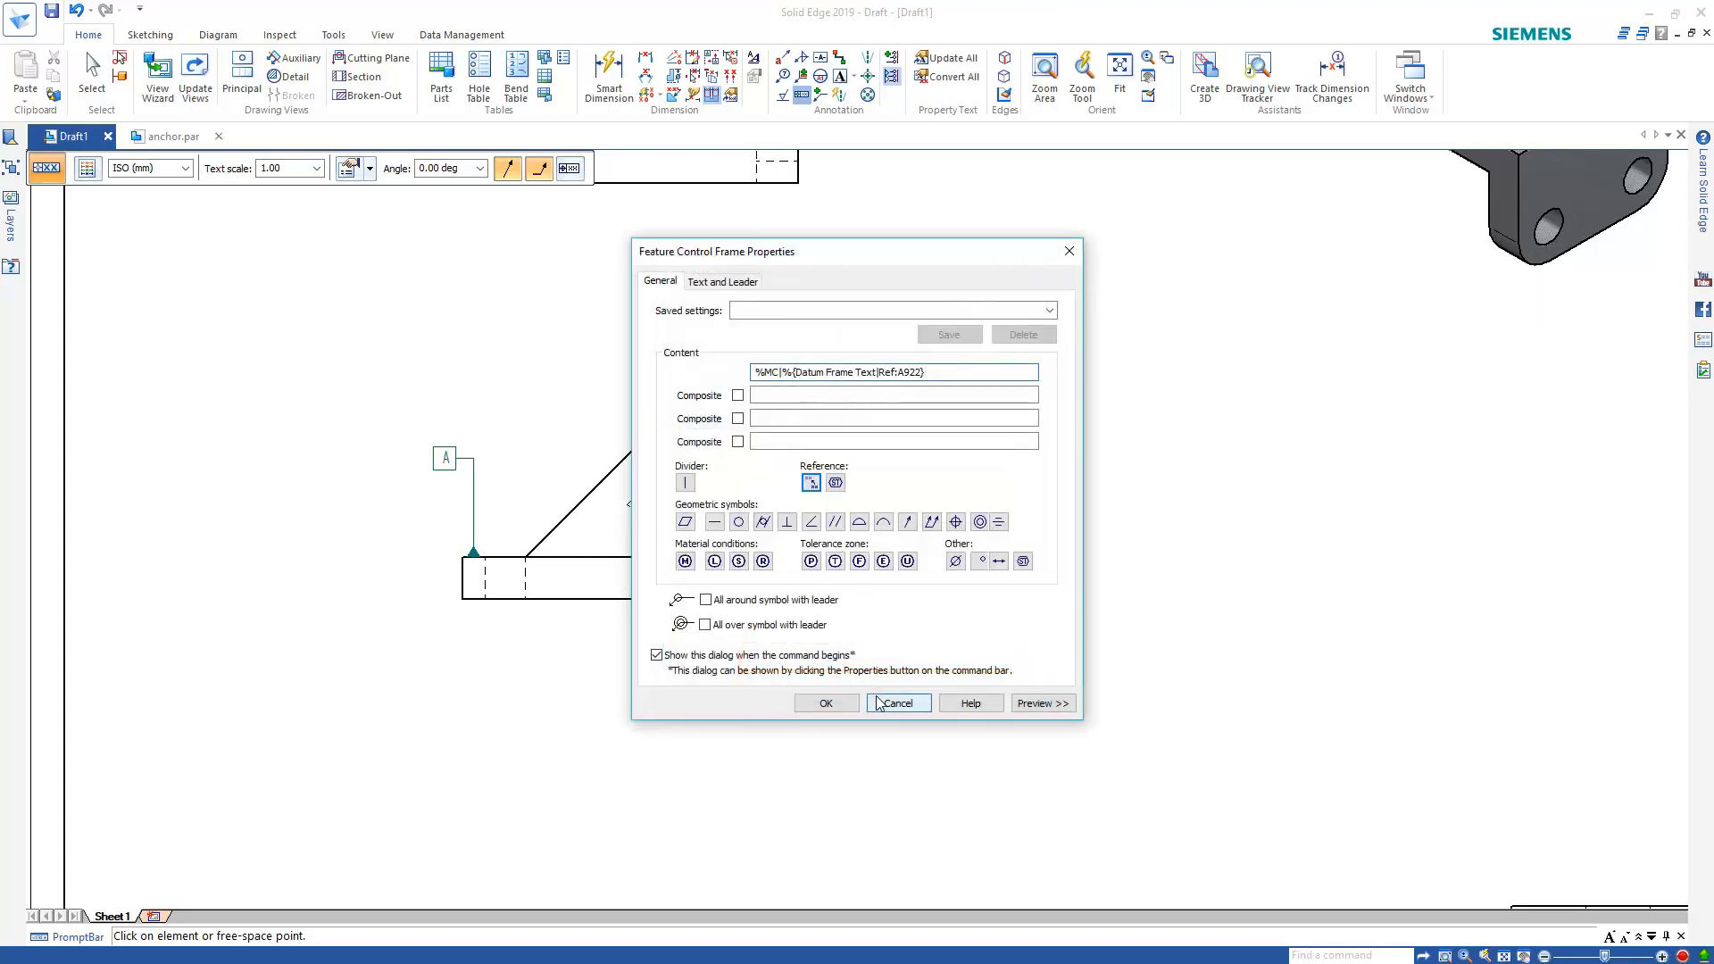
# - Complete the feature control frame with a parallelism symbol and the tolerance 0.250 between dividers, previewing it before accepting
pyautogui.click(685, 483)
pyautogui.click(835, 521)
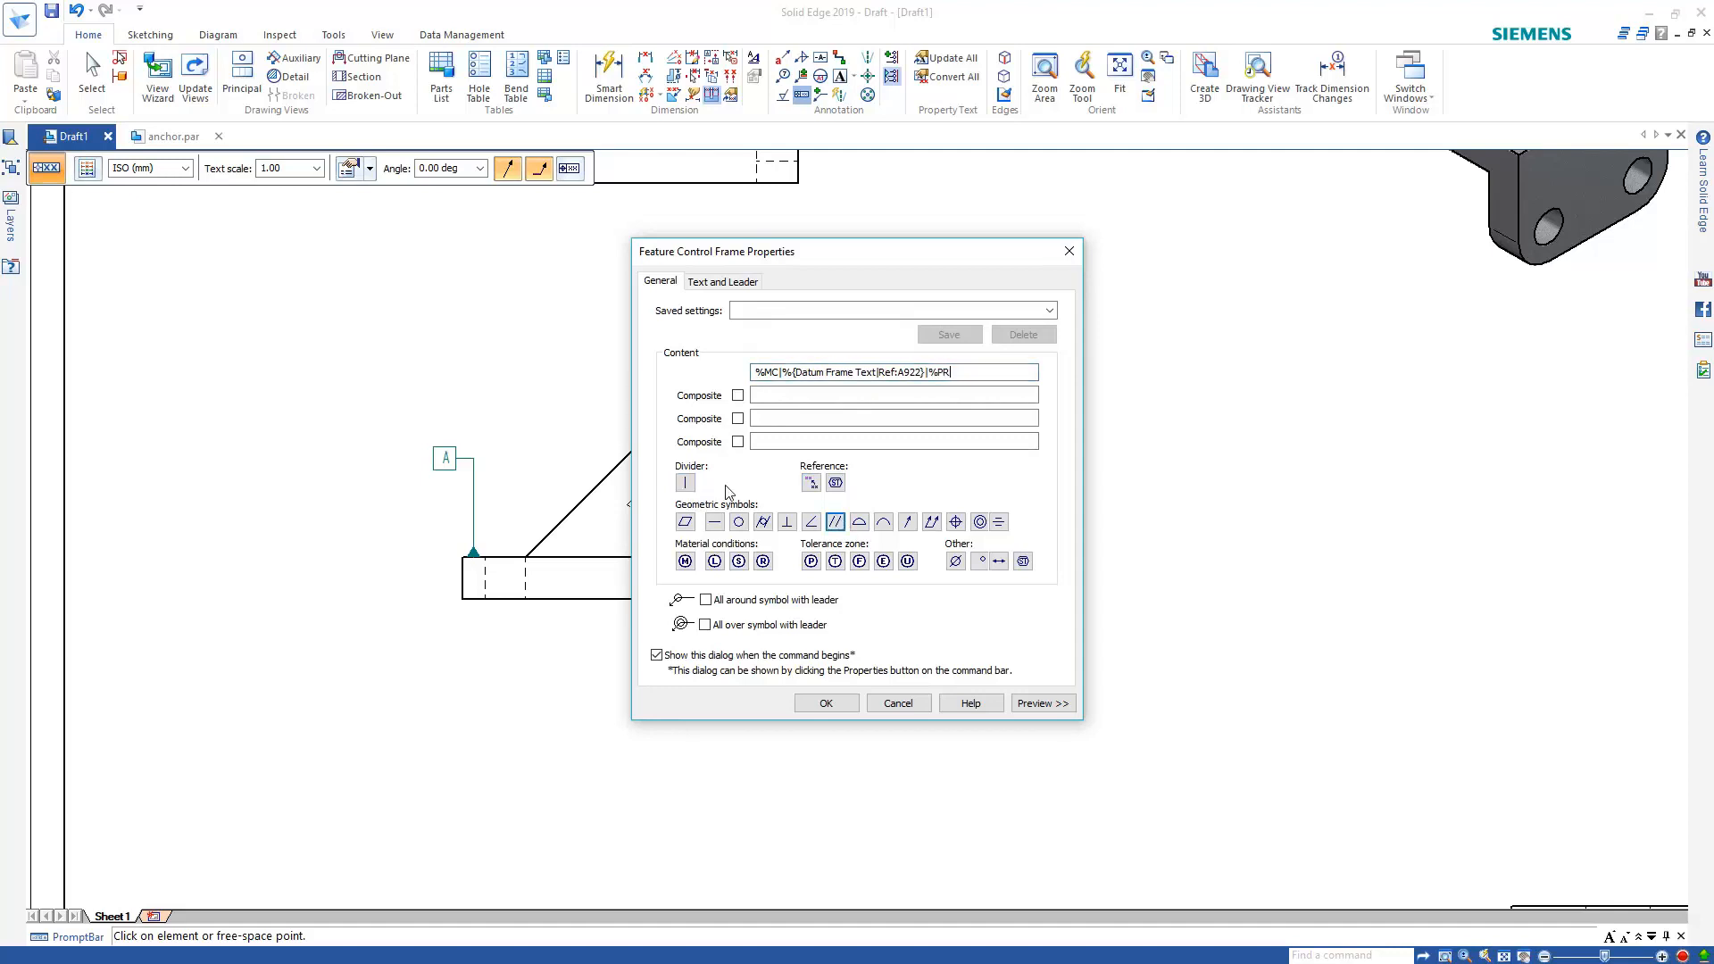
pyautogui.click(685, 483)
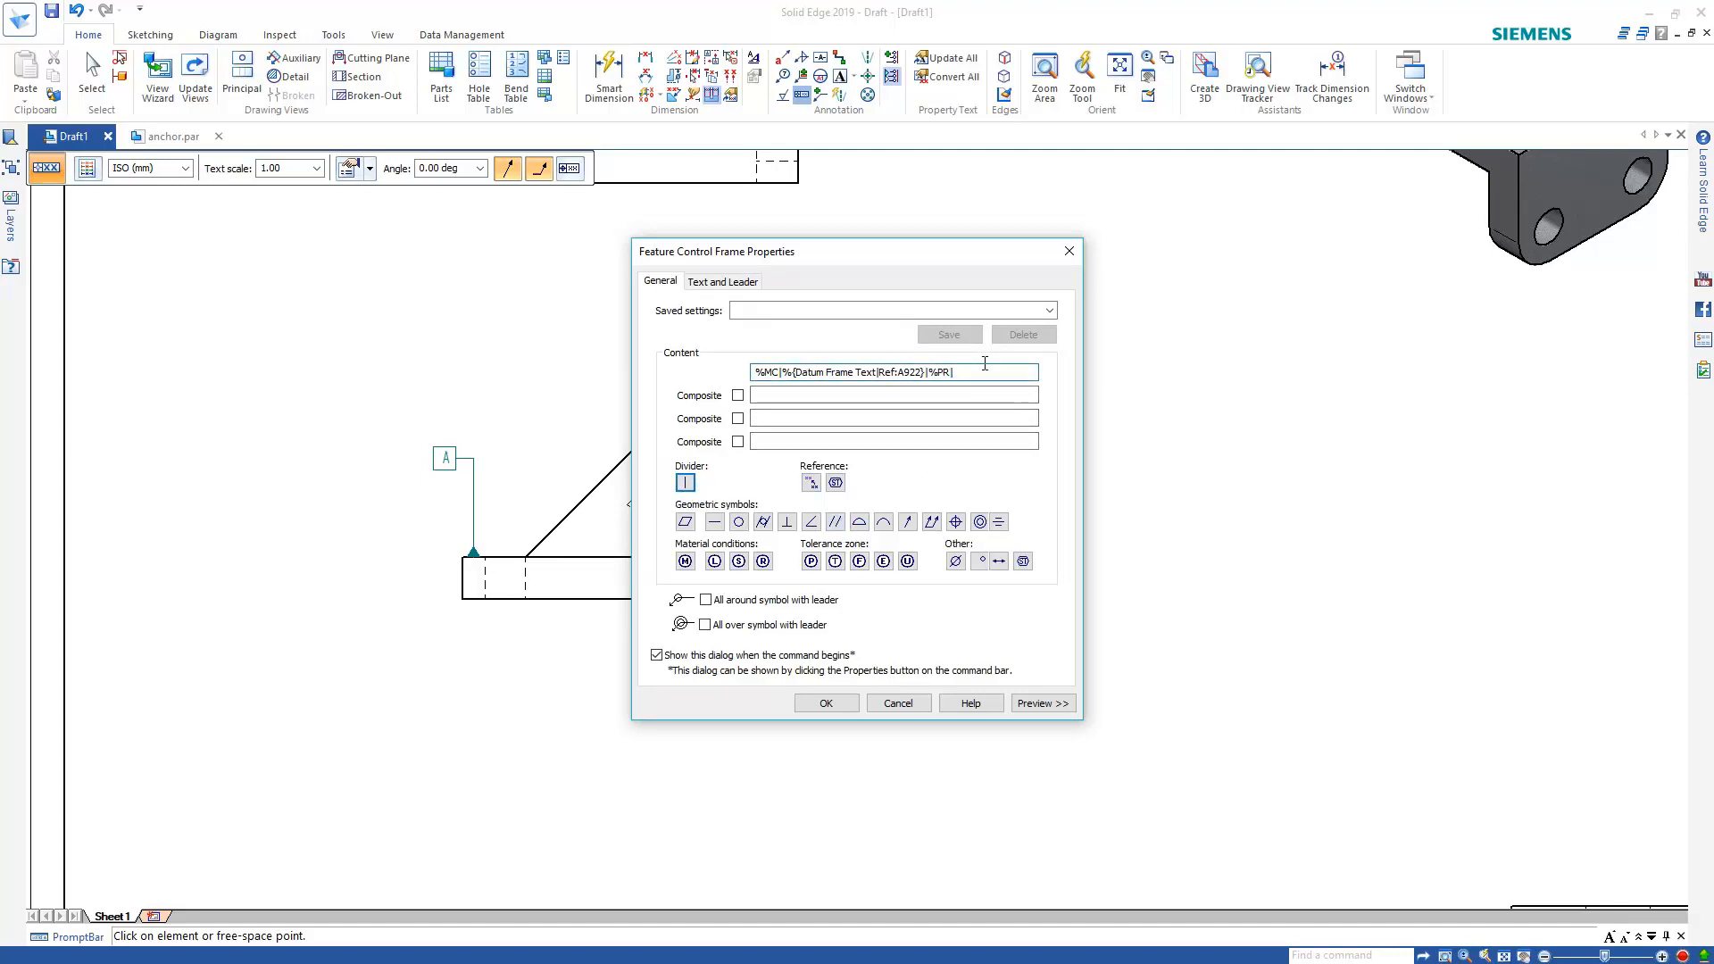
pyautogui.write('0.250')
pyautogui.click(1027, 705)
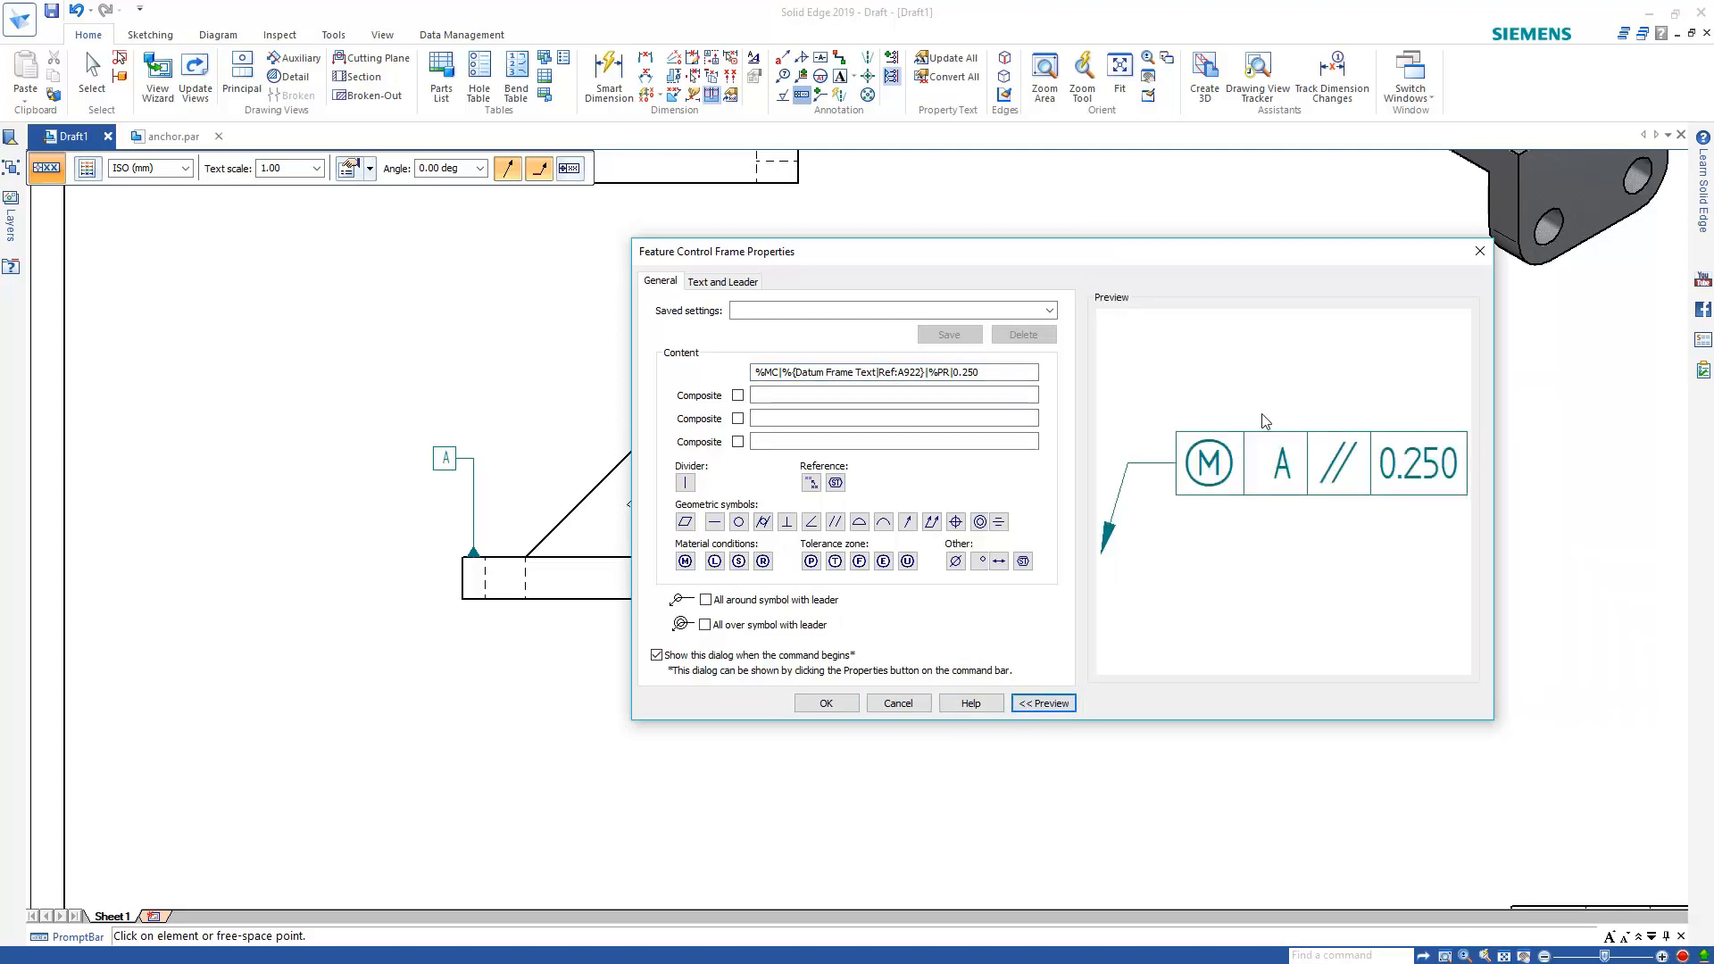
pyautogui.click(823, 702)
# - Attach the feature control frame to the bottom edge of the vertical leg in the front view and place it below
pyautogui.click(781, 708)
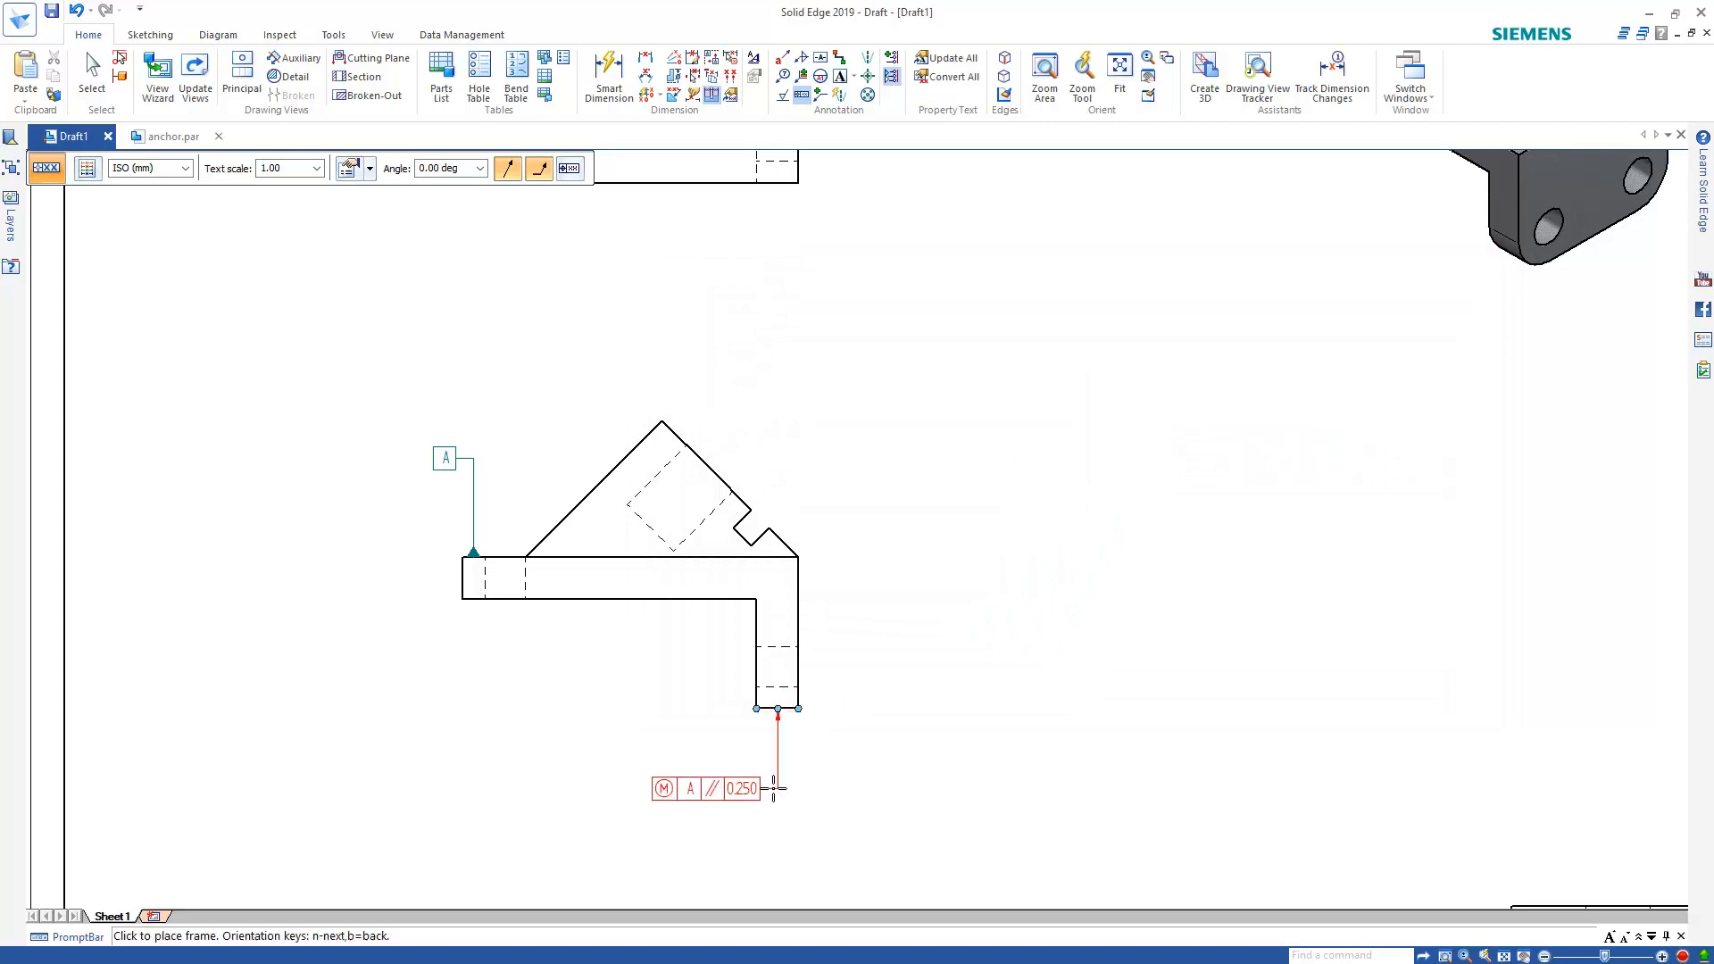
pyautogui.click(787, 815)
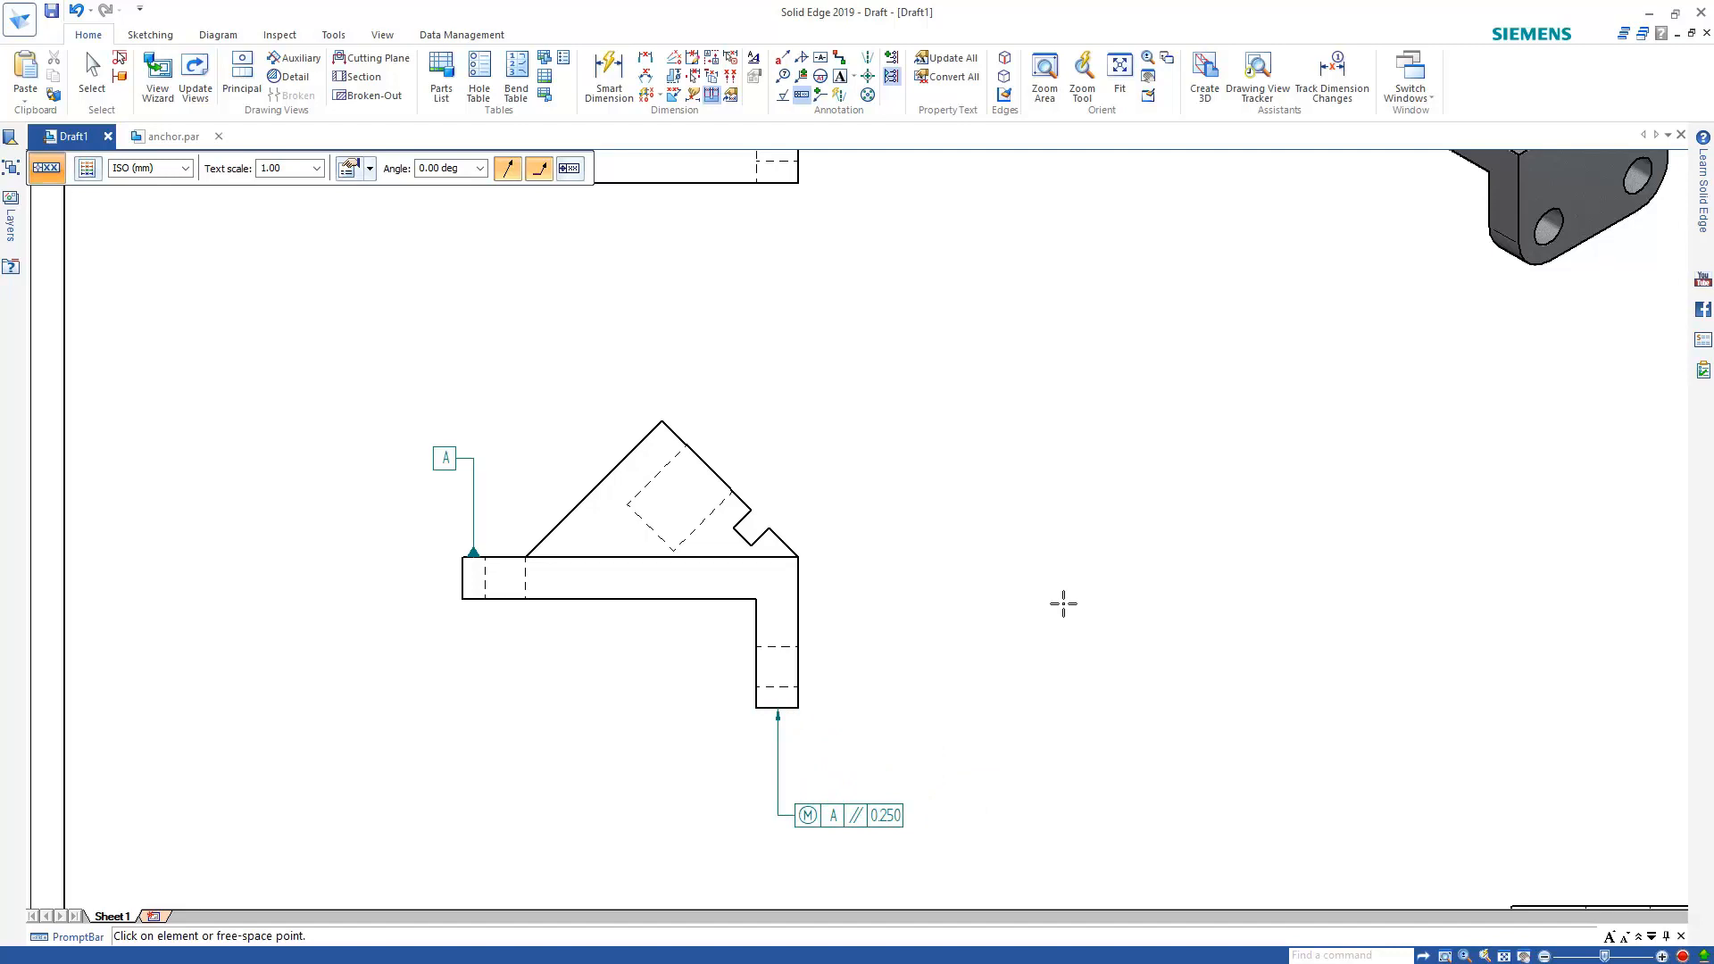
pyautogui.press('Escape')
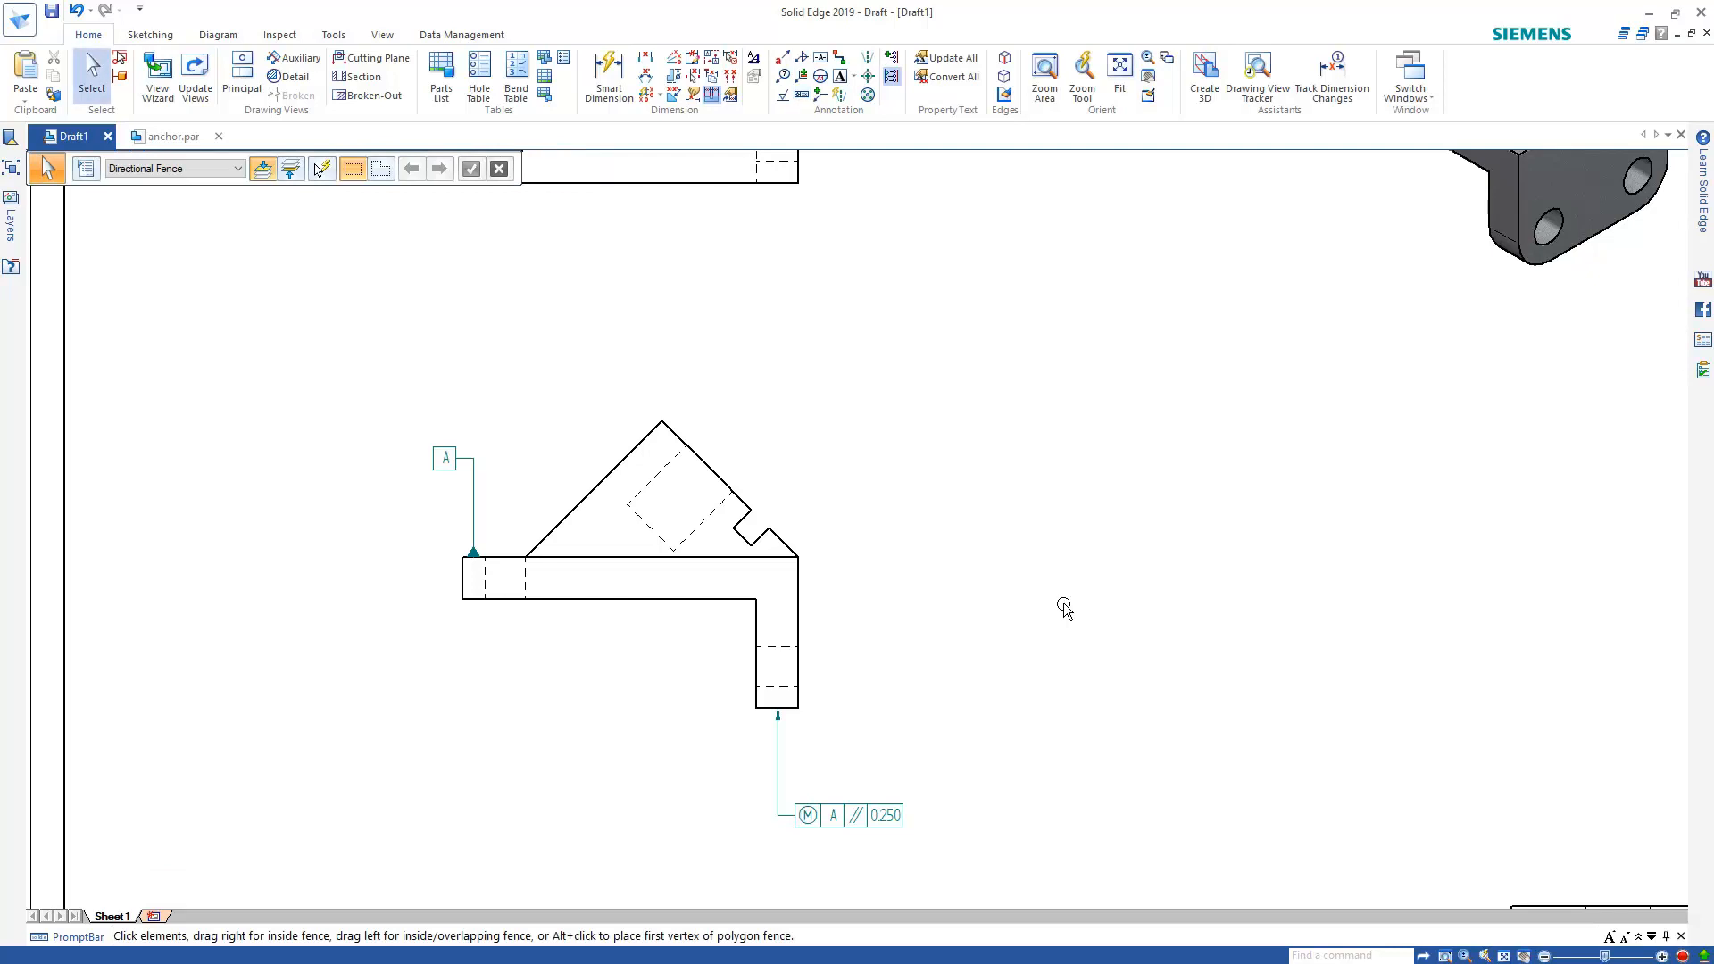
# - Add a callout using the copied datum A reference as its text, with its leader on the front view's upper corner above the leg
pyautogui.click(778, 56)
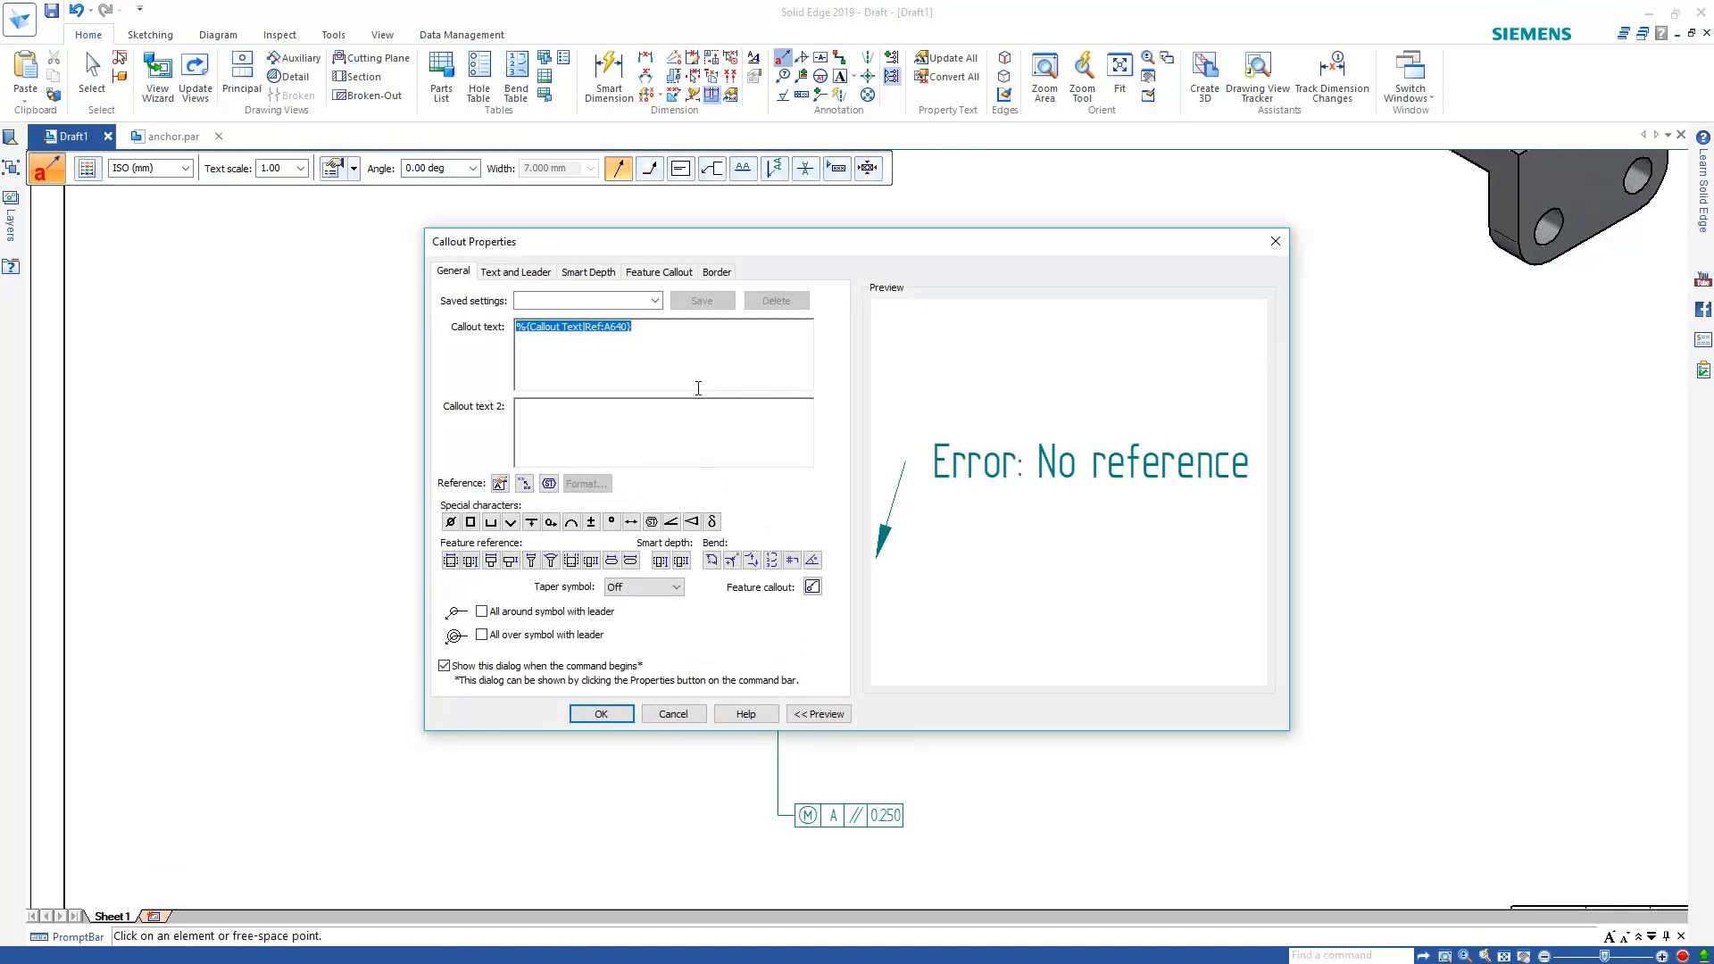
pyautogui.hotkey('ctrl', 'v')
pyautogui.click(600, 714)
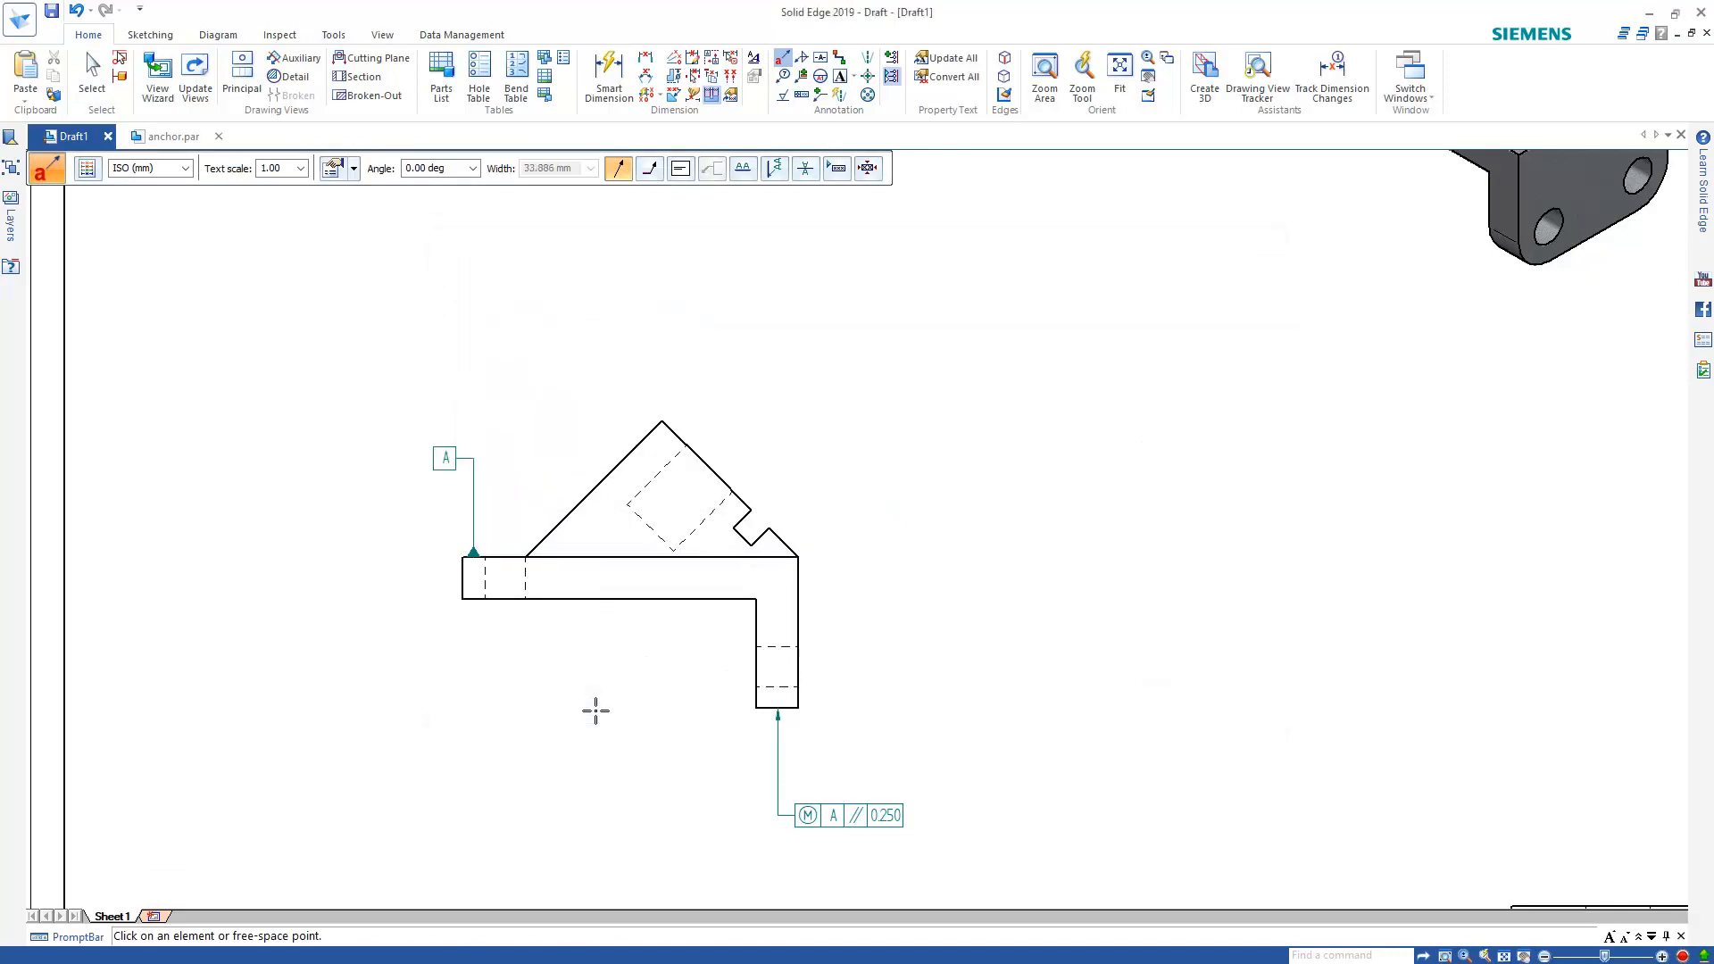
pyautogui.click(800, 554)
pyautogui.click(889, 451)
pyautogui.rightClick(1093, 434)
pyautogui.click(1064, 395)
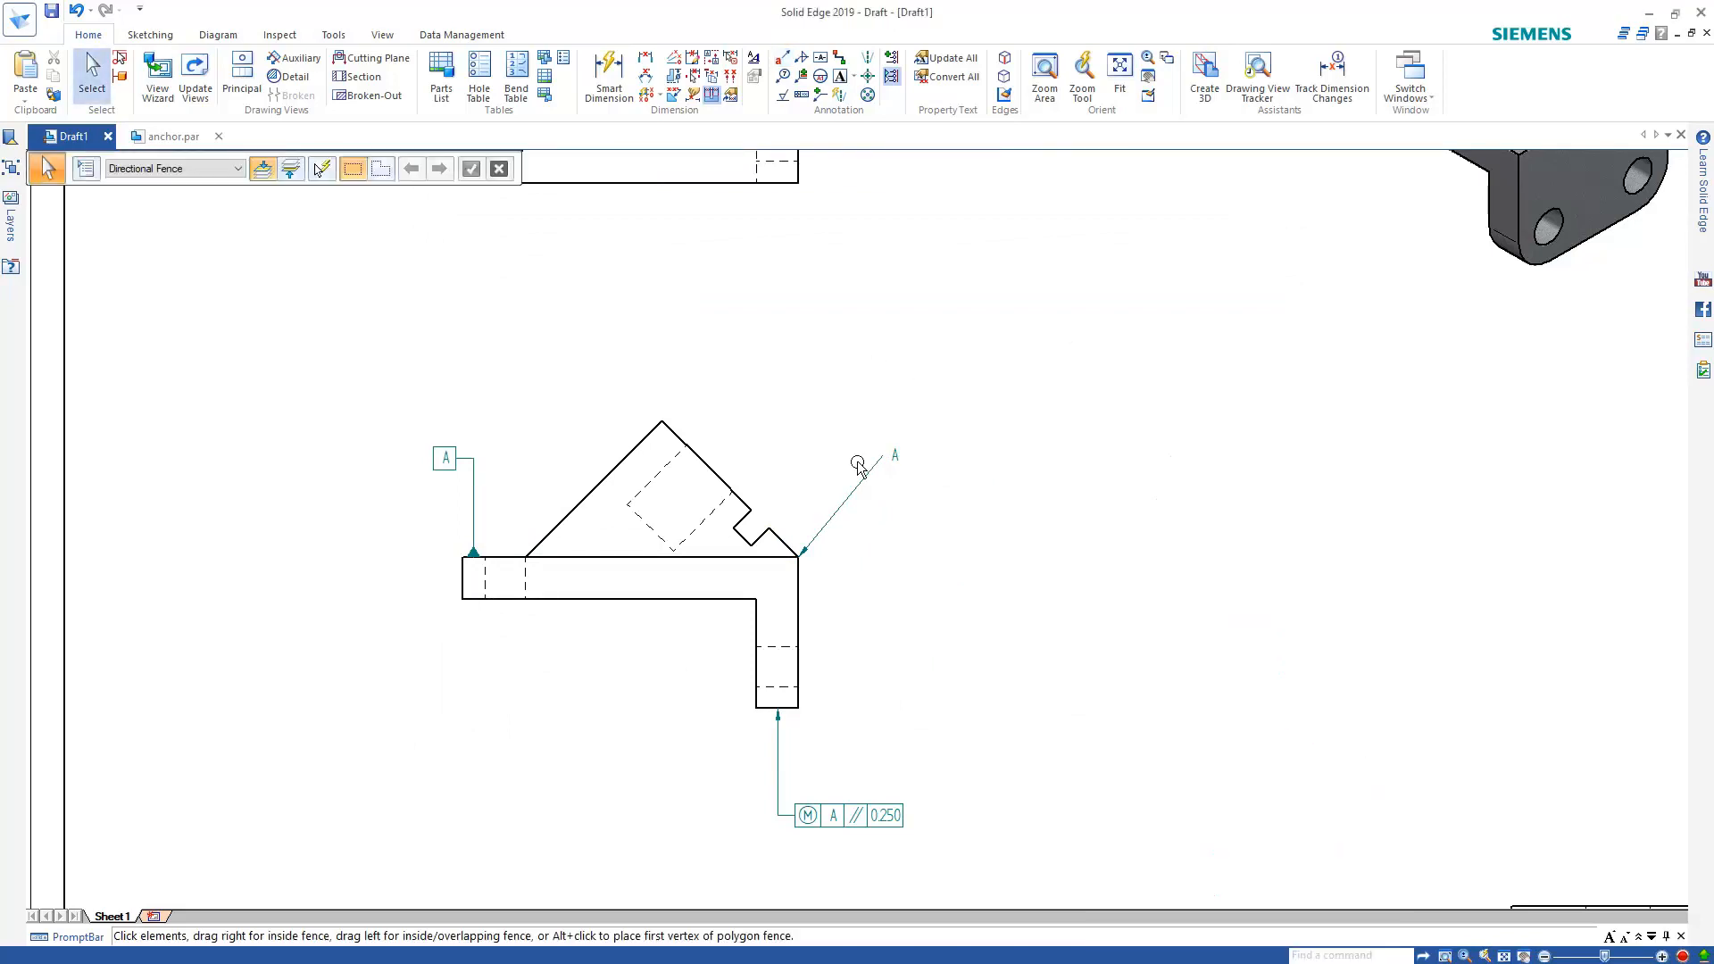
# - Extend the callout text after the datum reference with "refers to top face of this component" and accept the callout properties
pyautogui.doubleClick(898, 455)
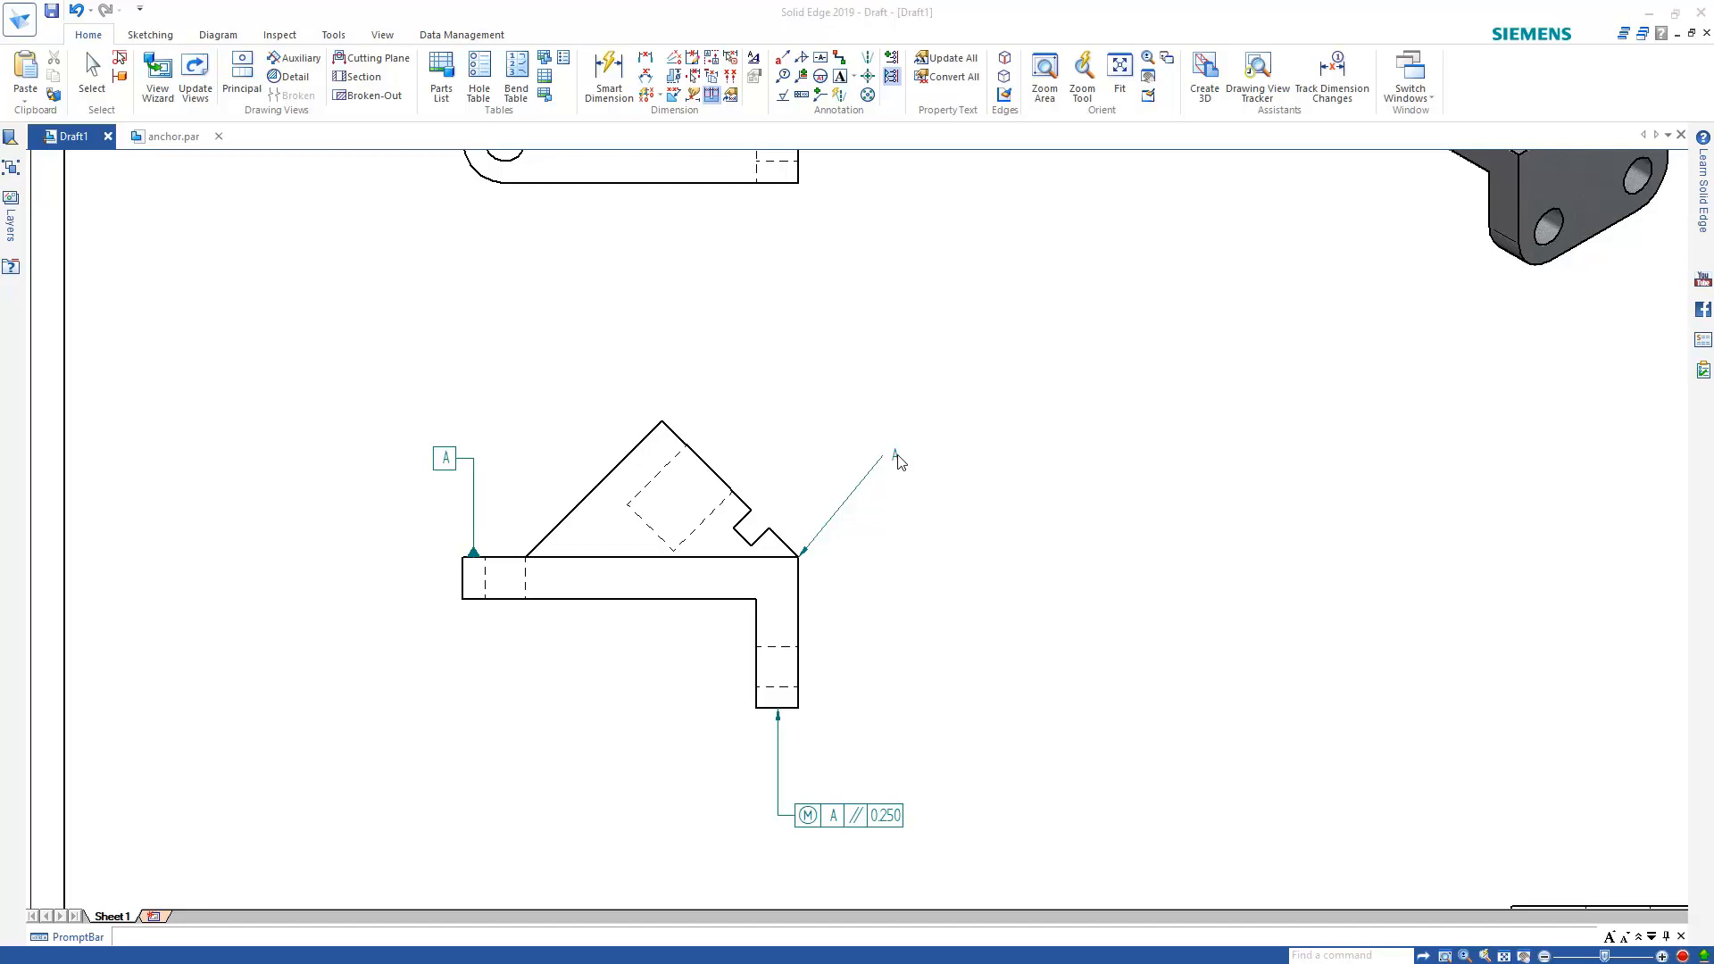
pyautogui.click(751, 360)
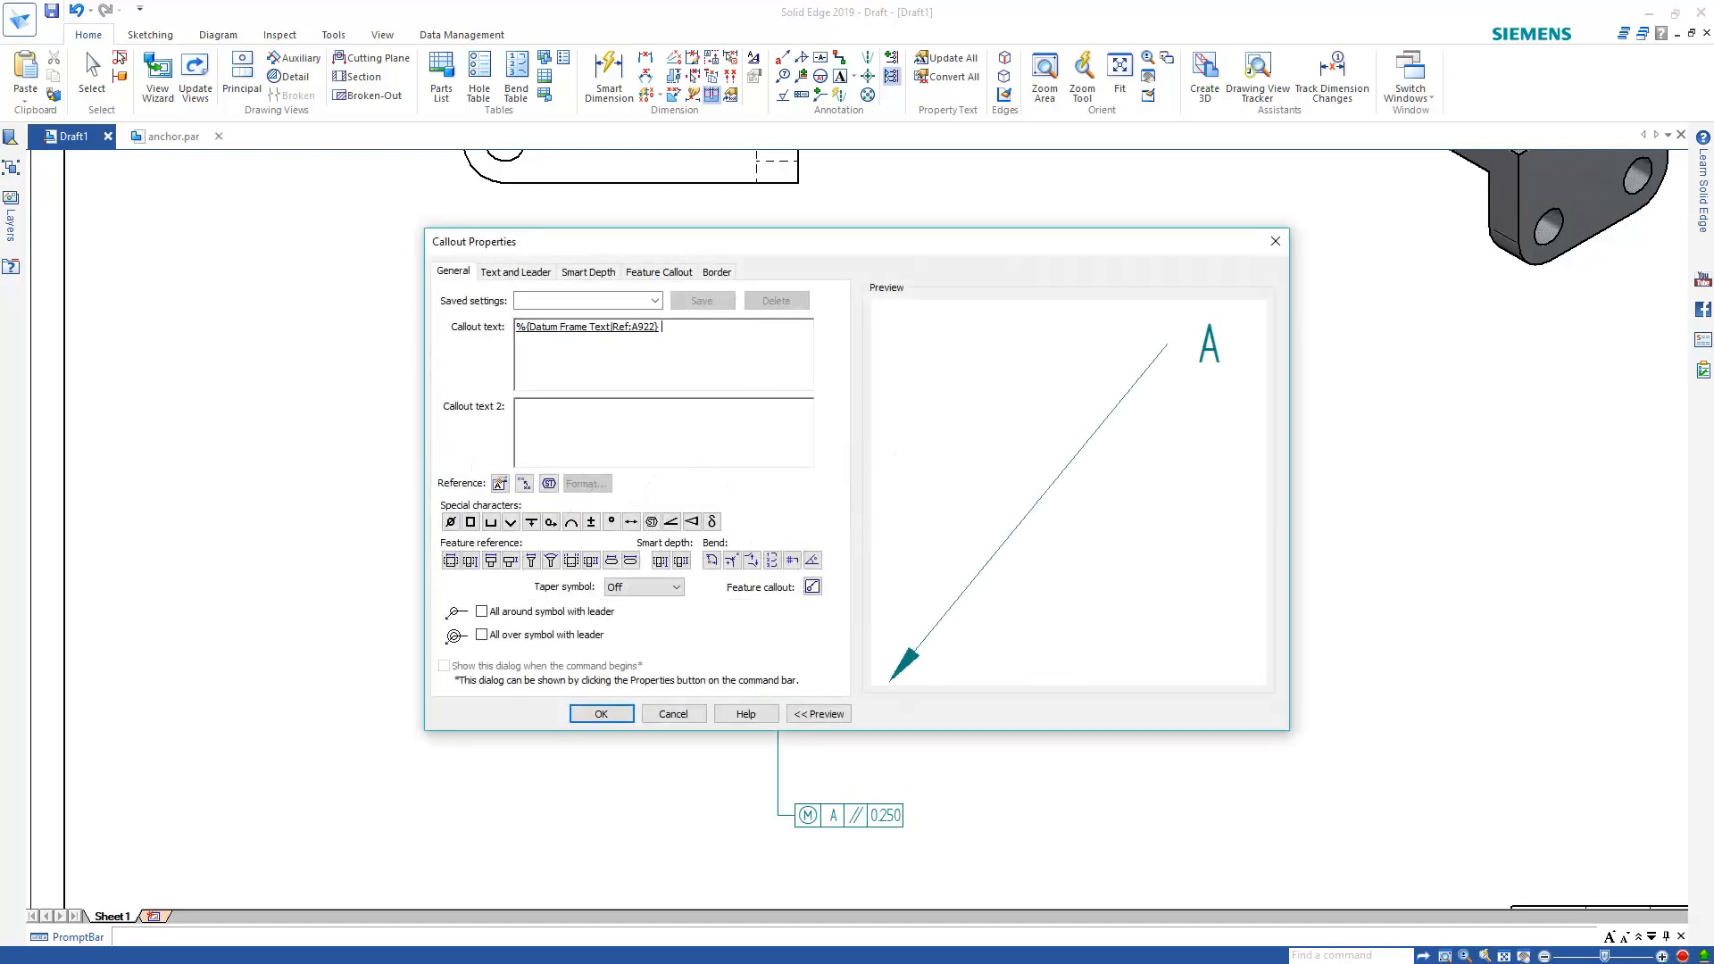
pyautogui.write('refers to ')
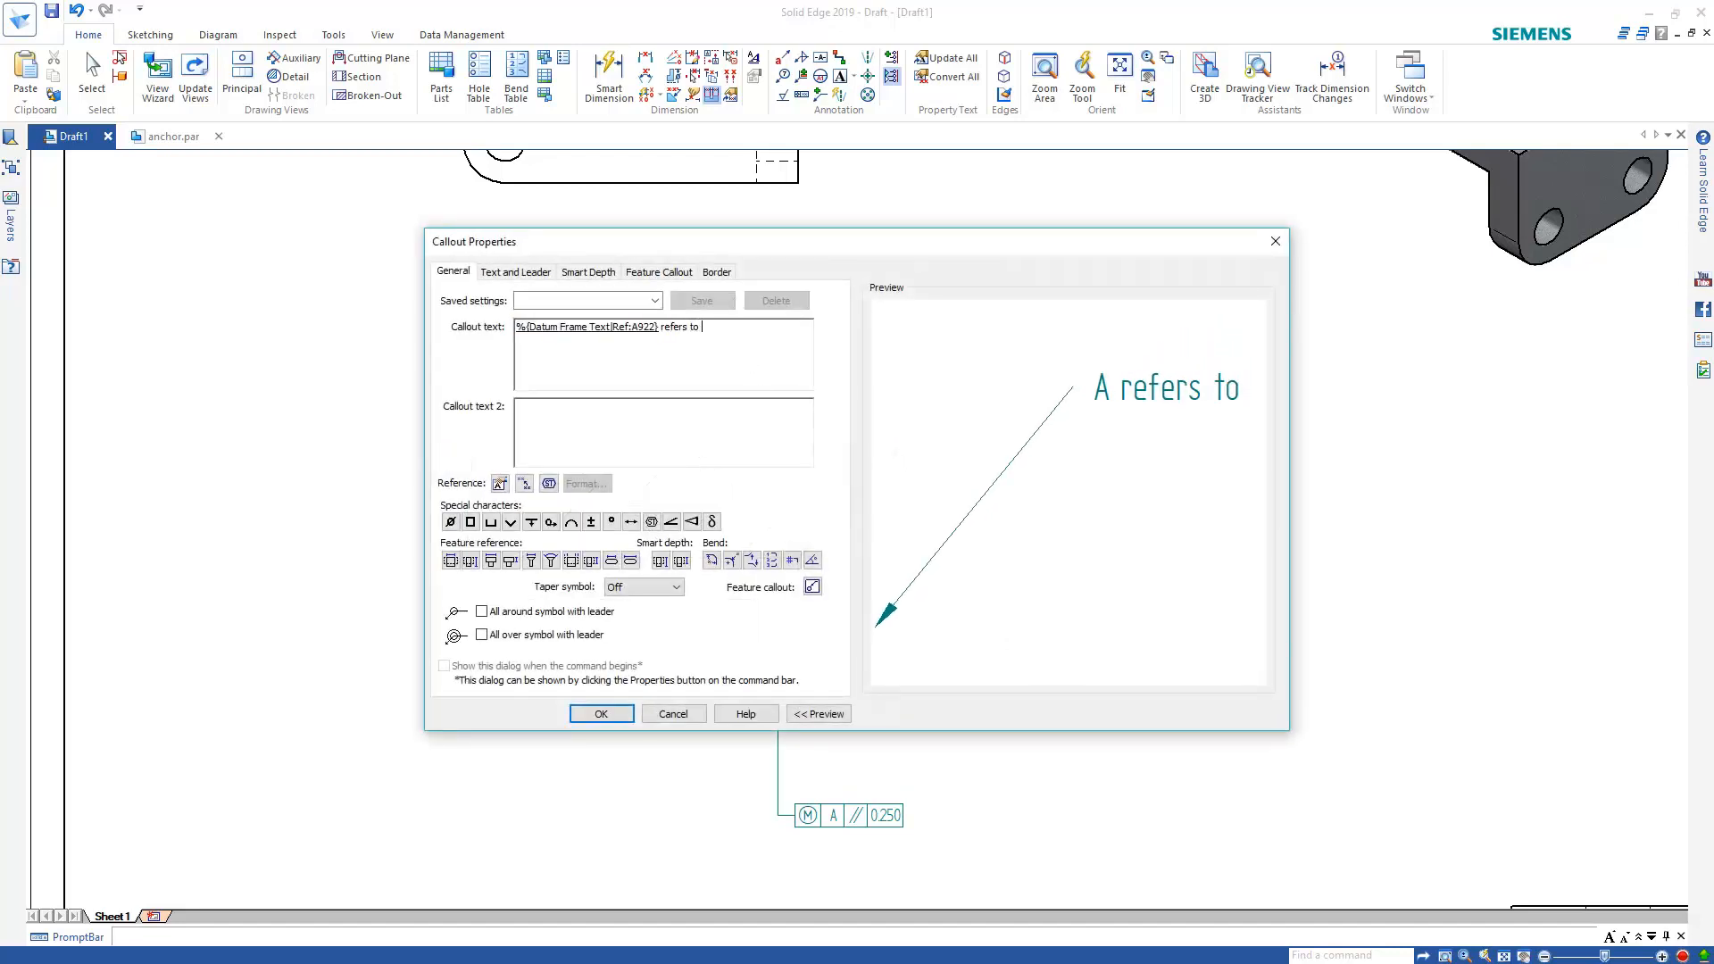
pyautogui.write('top face of ')
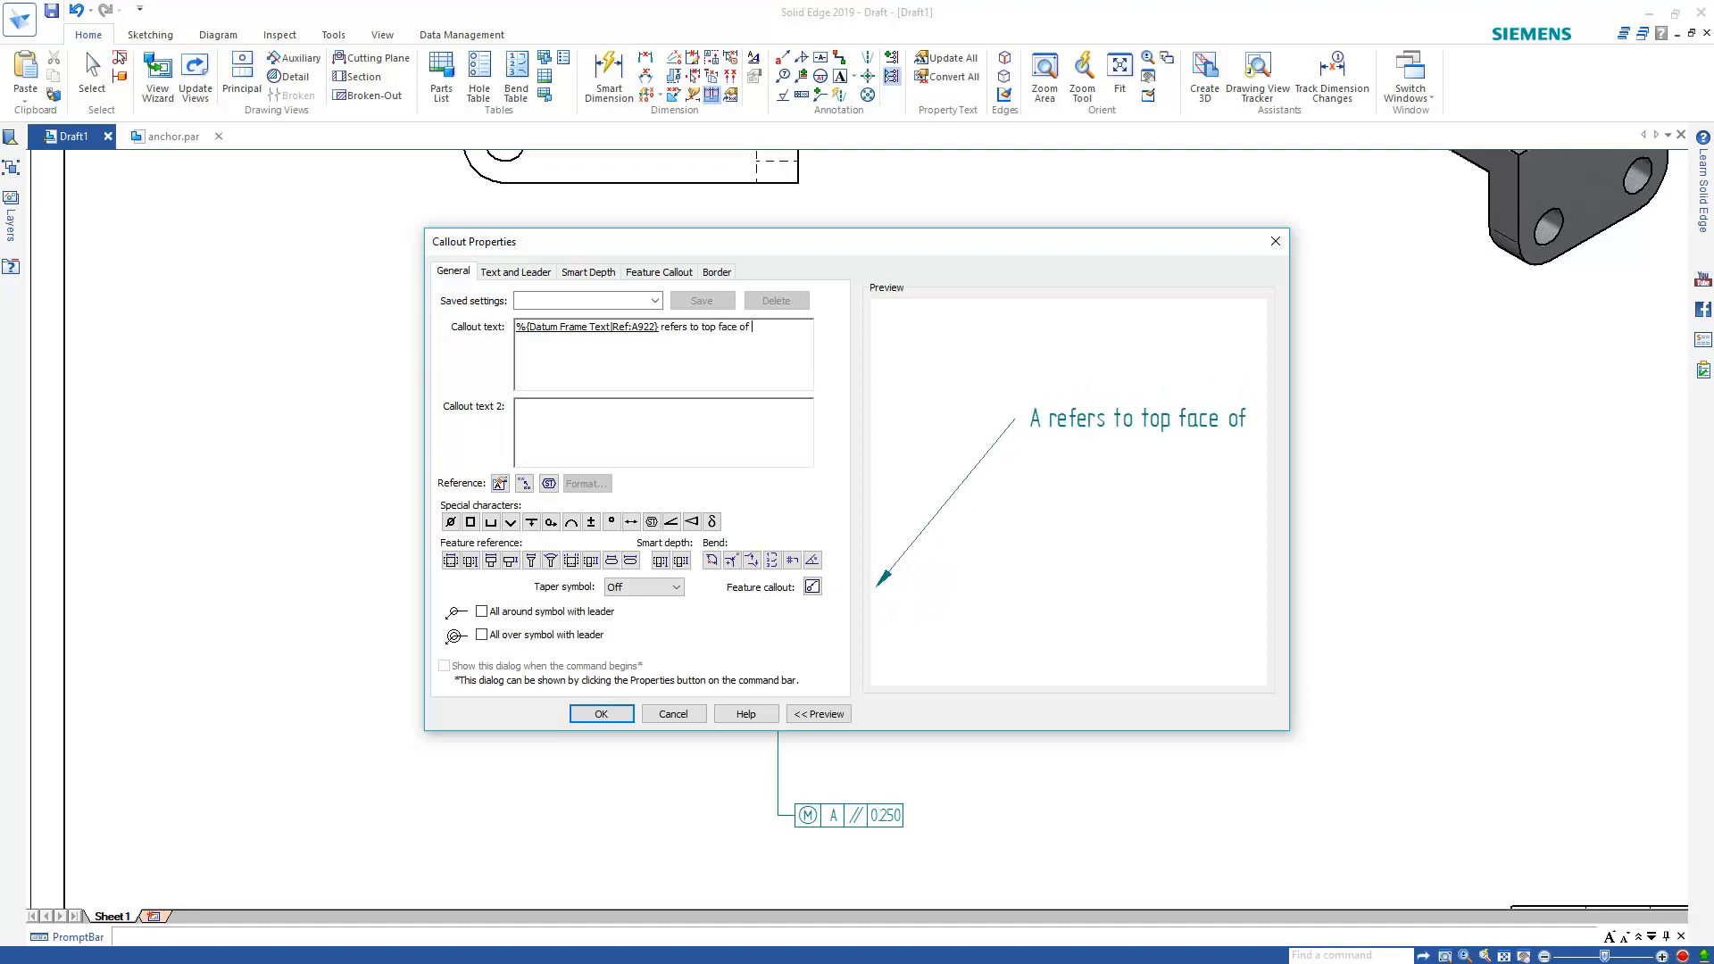
pyautogui.write('this component')
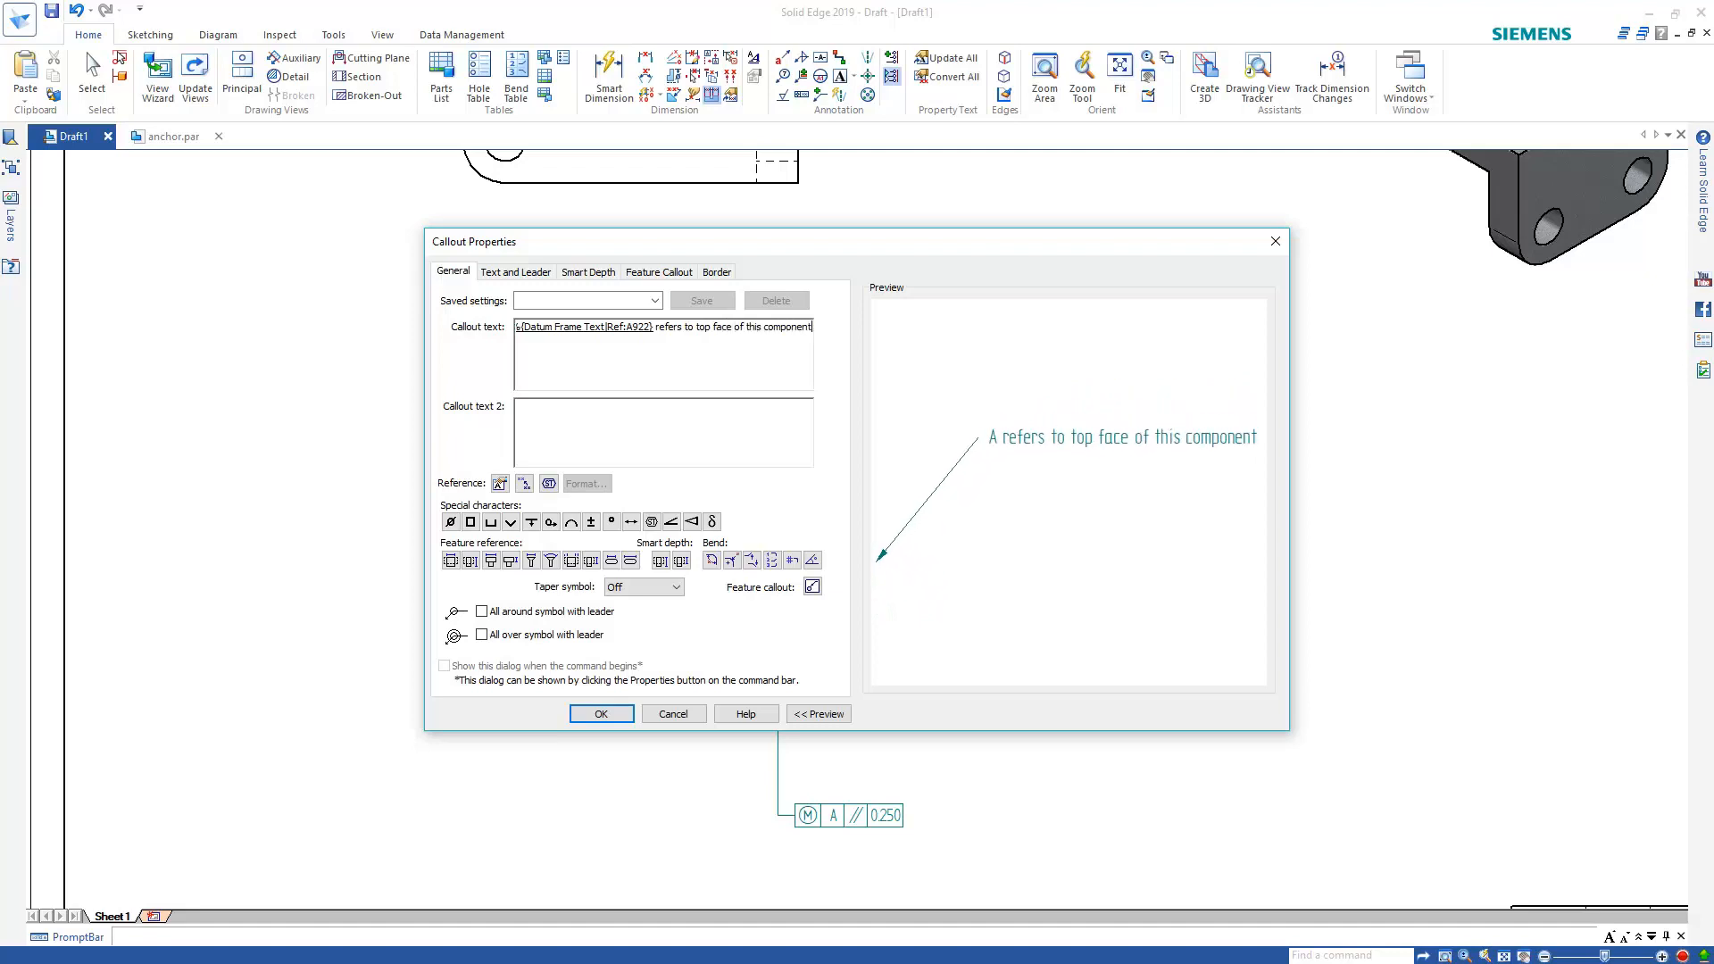
pyautogui.click(598, 714)
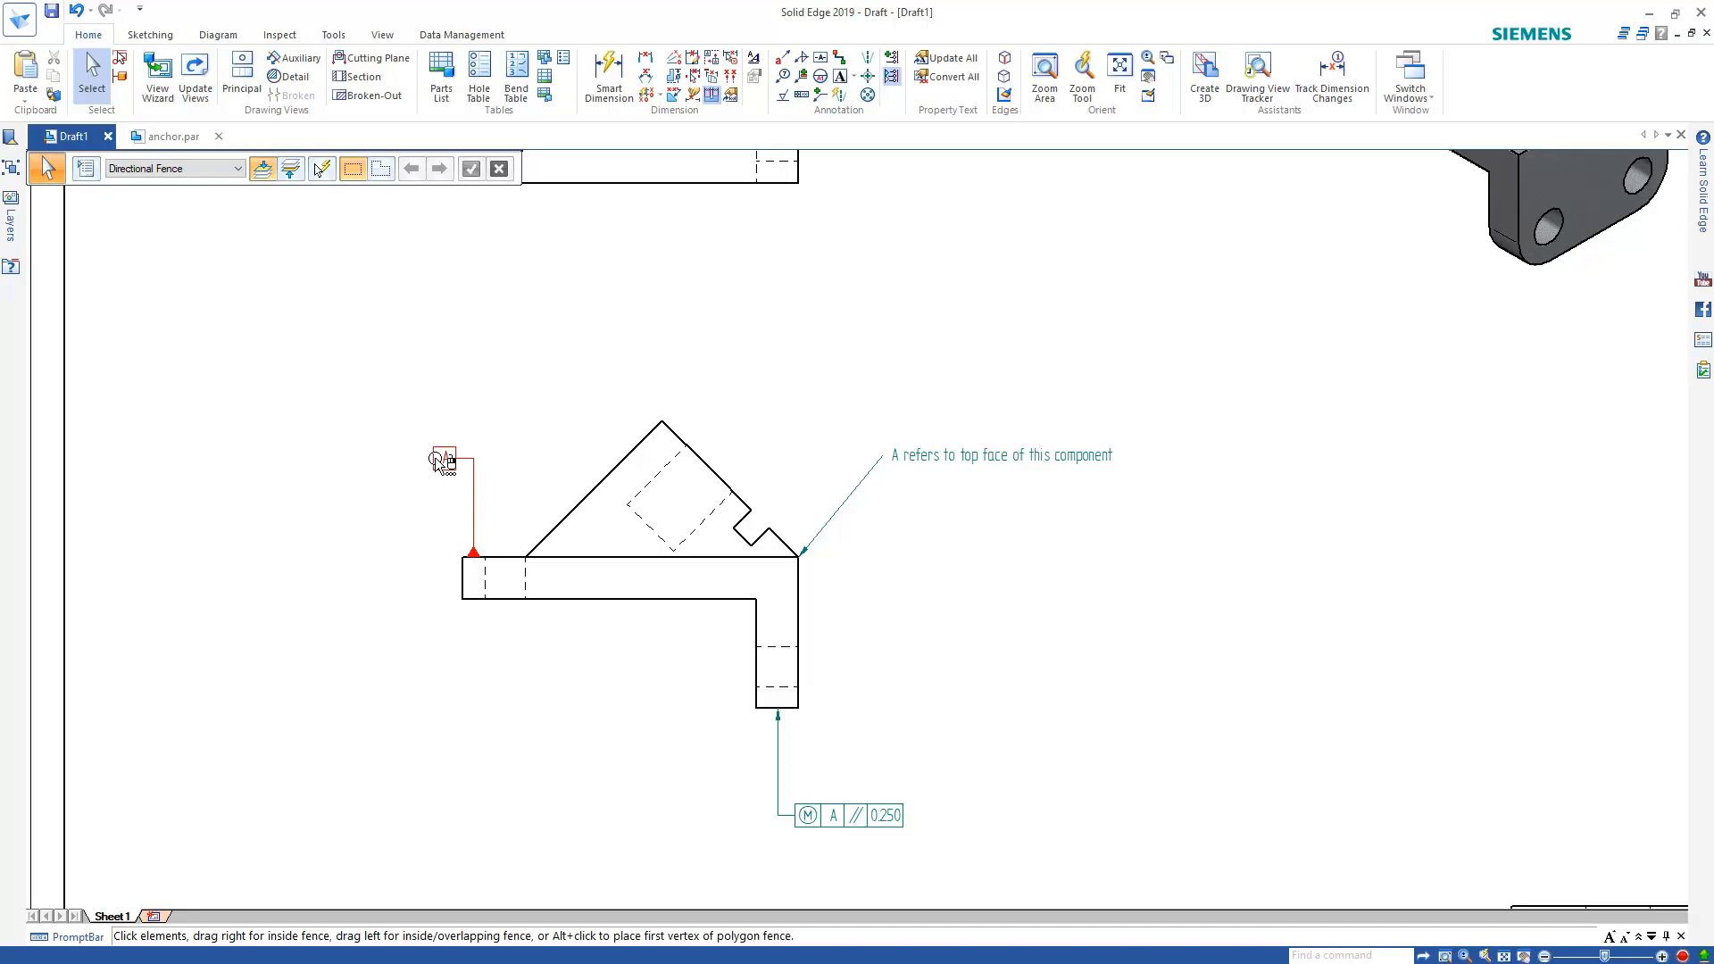
# - Change the datum frame's text to C and check the linked feature control frame and callout
pyautogui.click(444, 461)
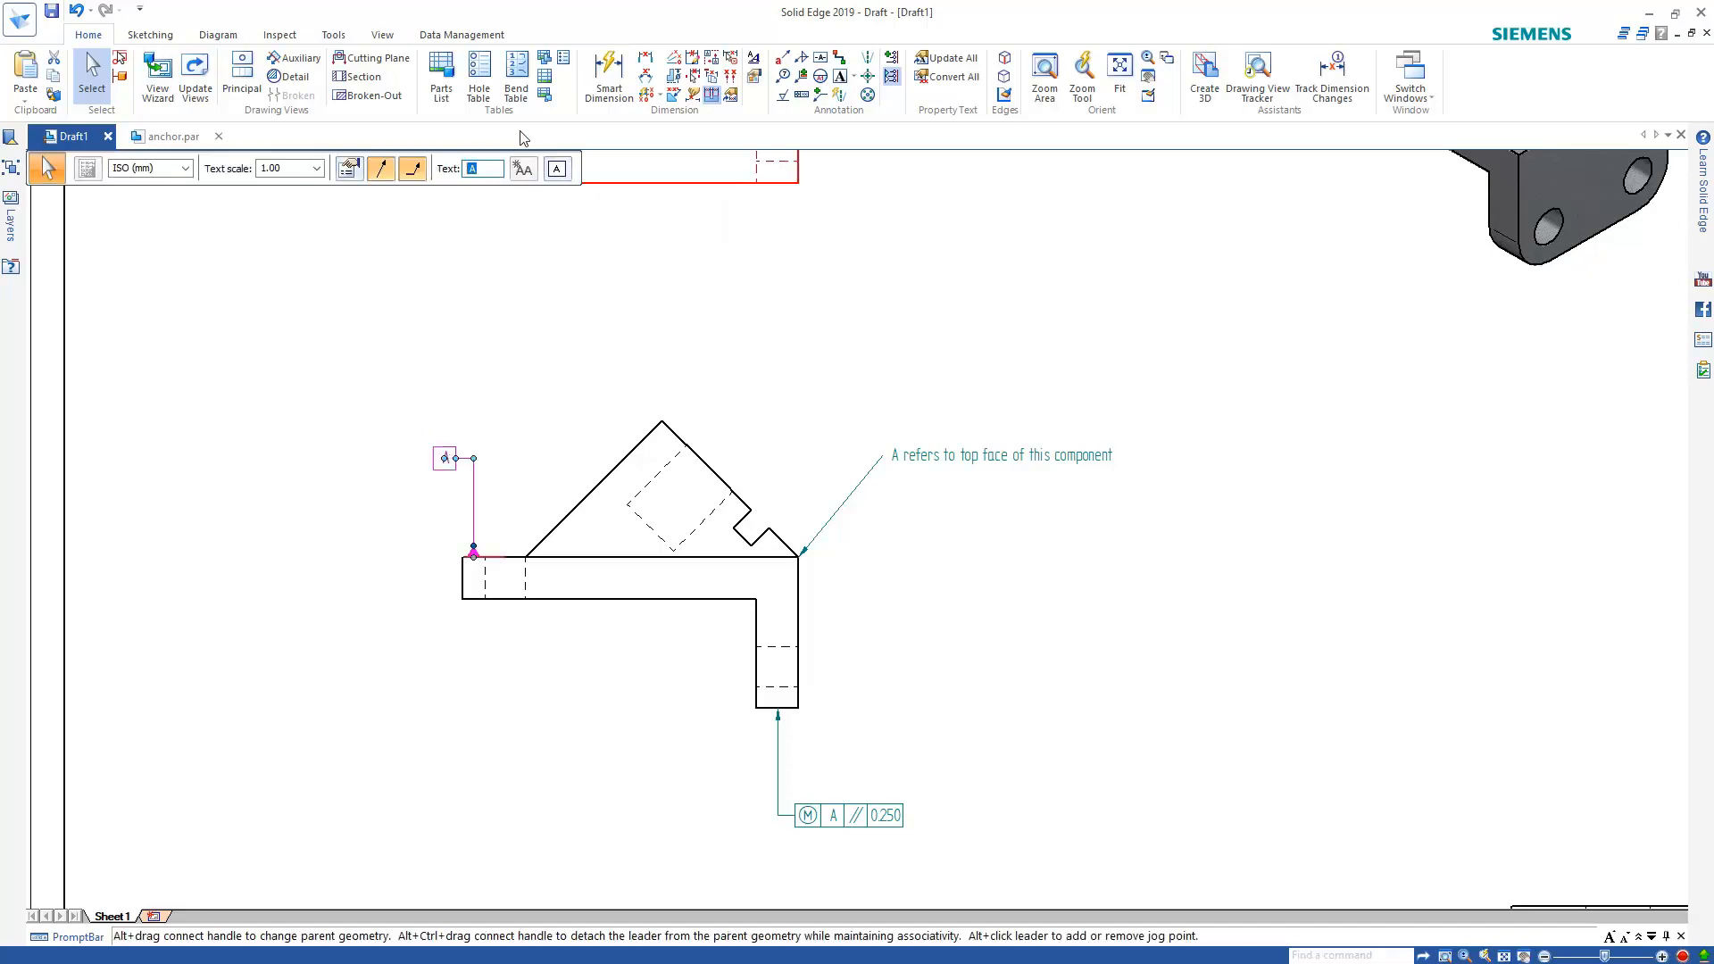
pyautogui.write('C')
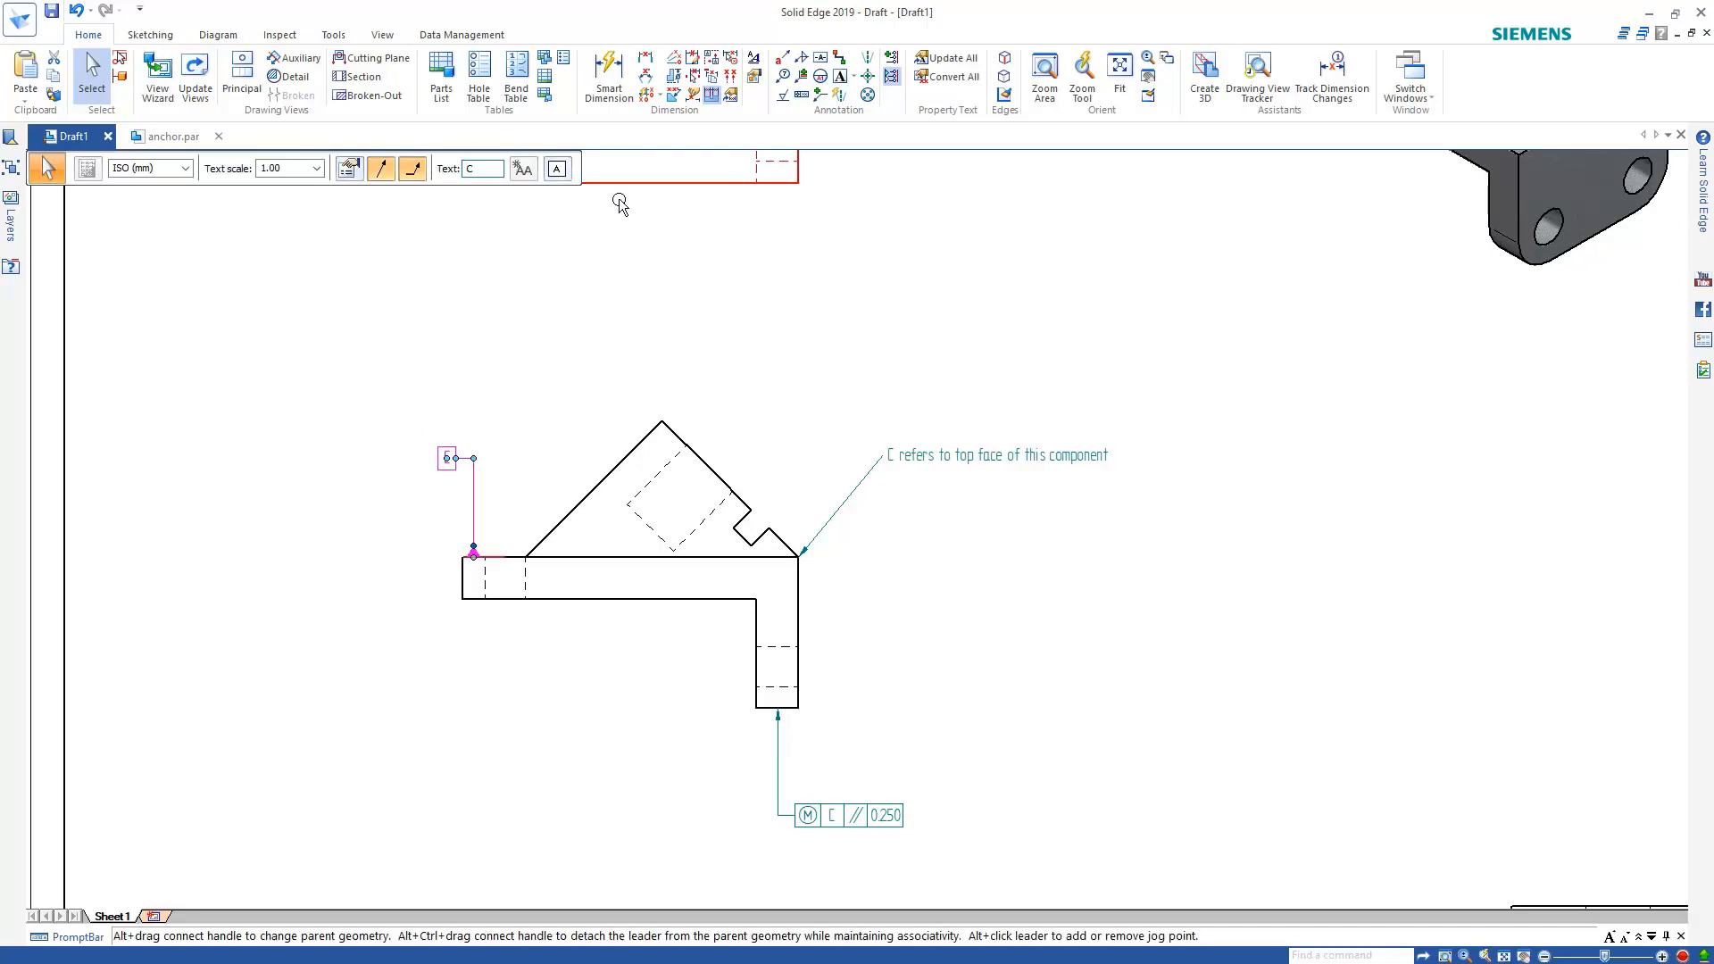
pyautogui.click(625, 352)
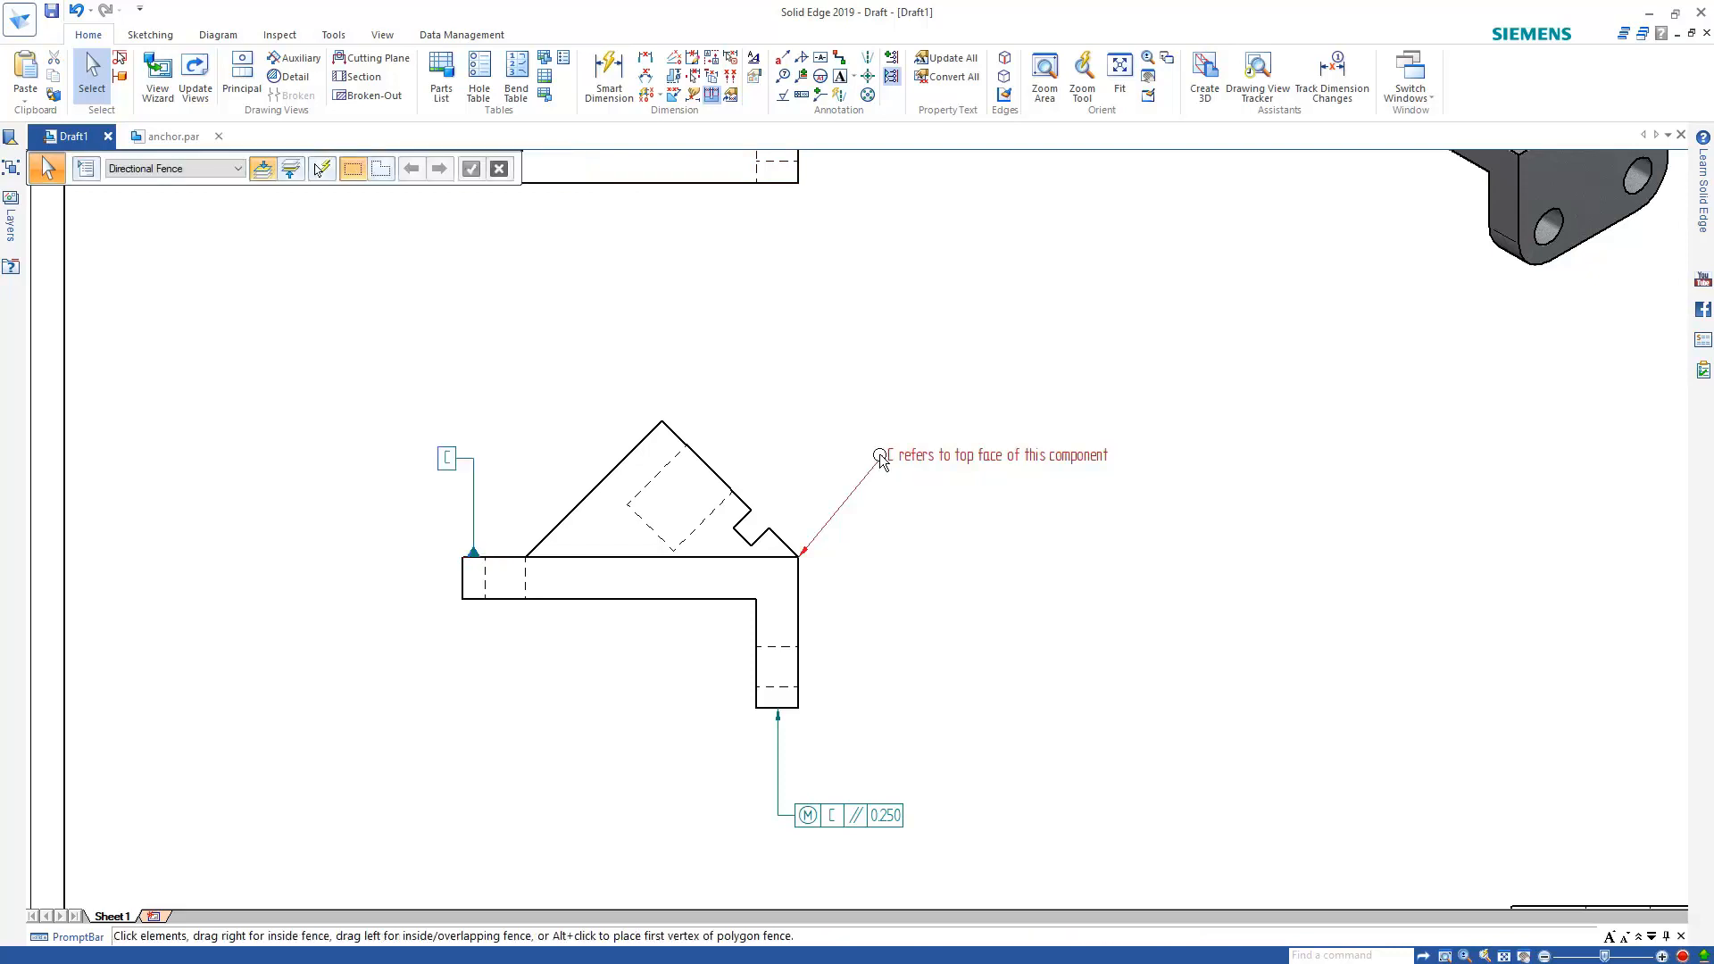
pyautogui.scroll(5, 877, 460)
pyautogui.scroll(-8, 882, 555)
pyautogui.scroll(8, 875, 716)
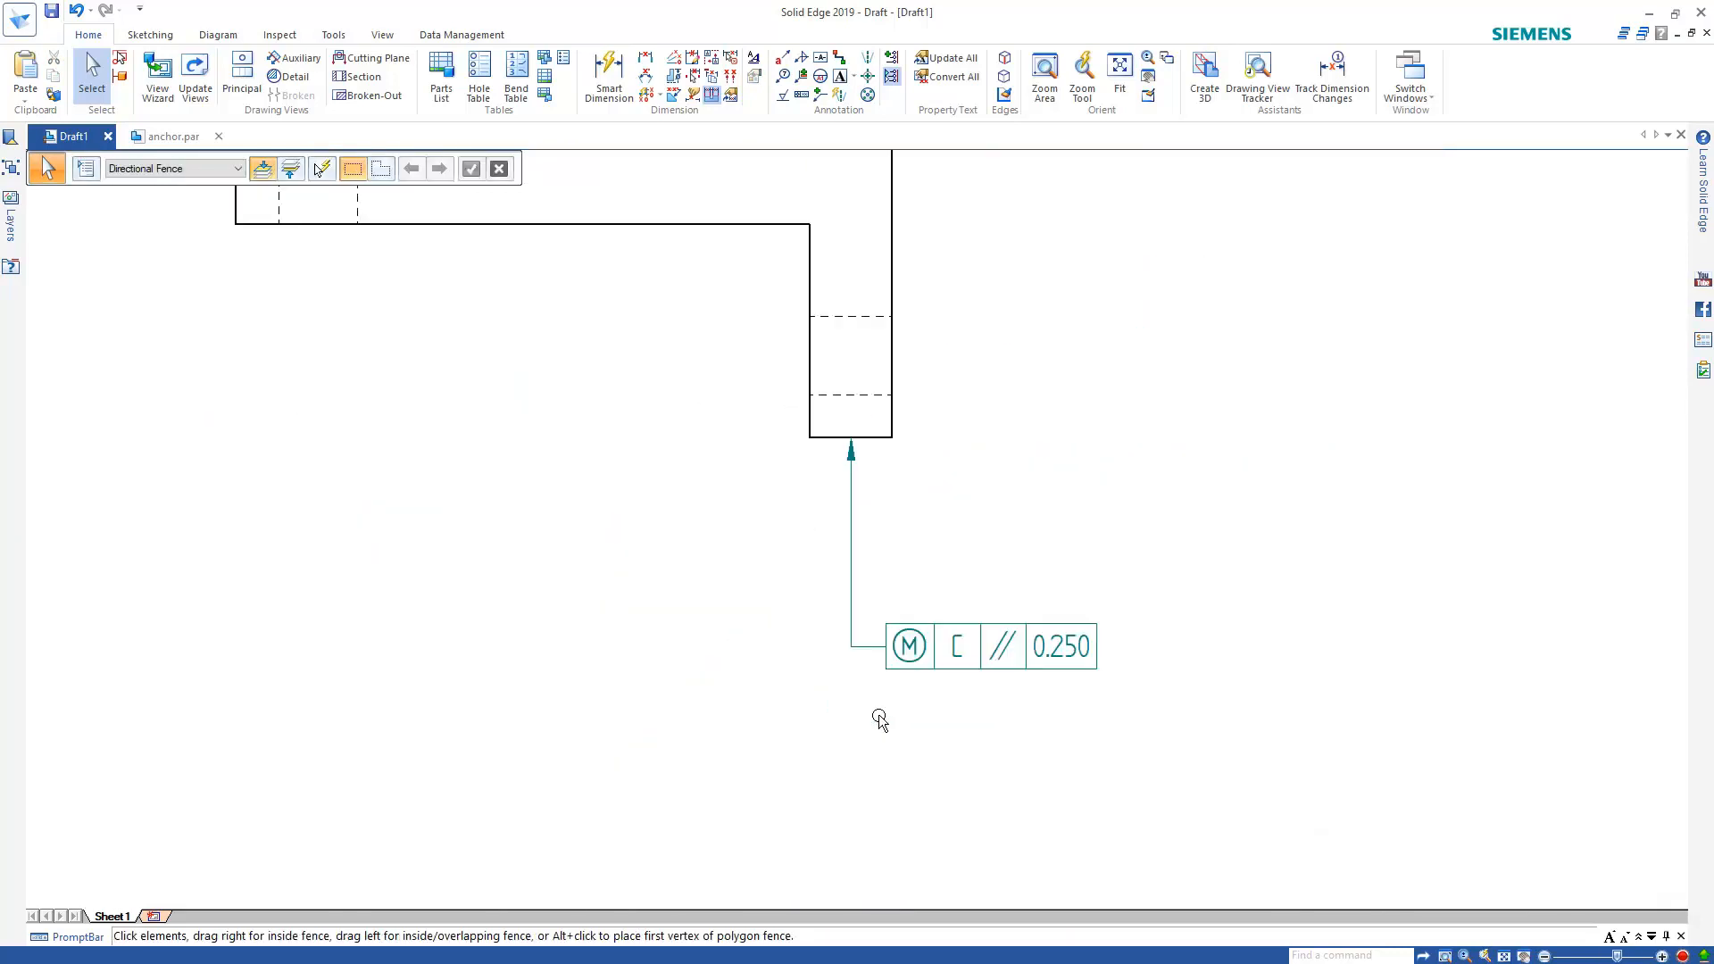
pyautogui.scroll(-5, 857, 766)
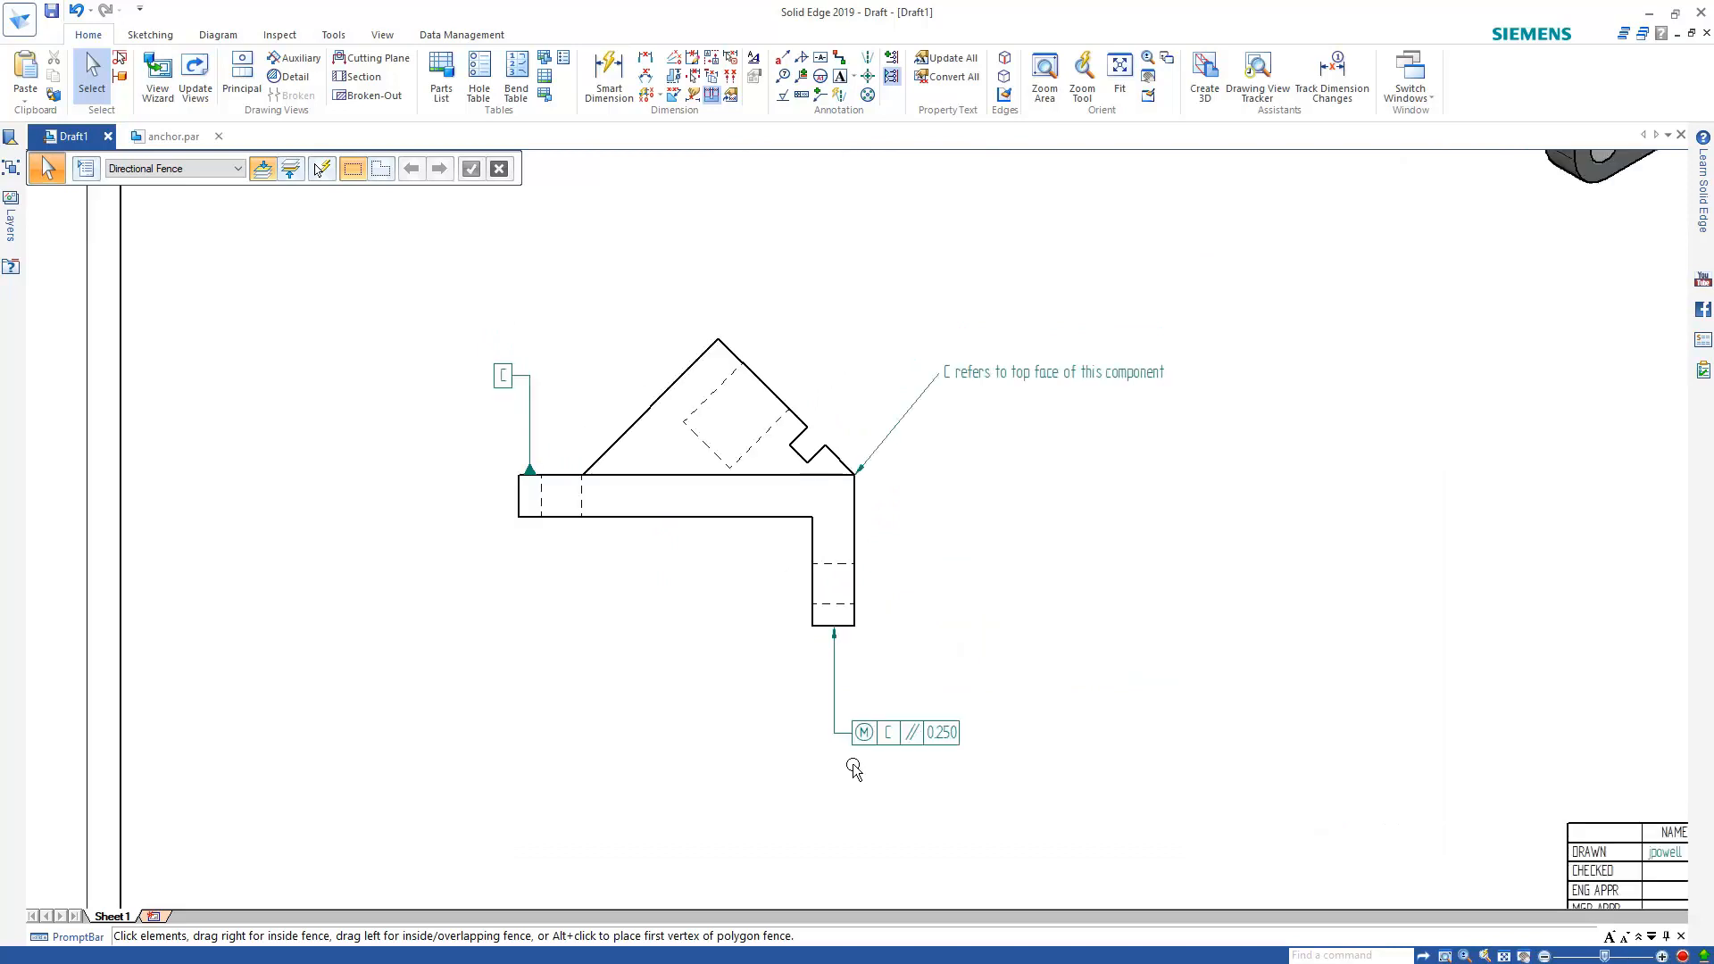
pyautogui.hotkey('ctrl', 'shift', 'a')
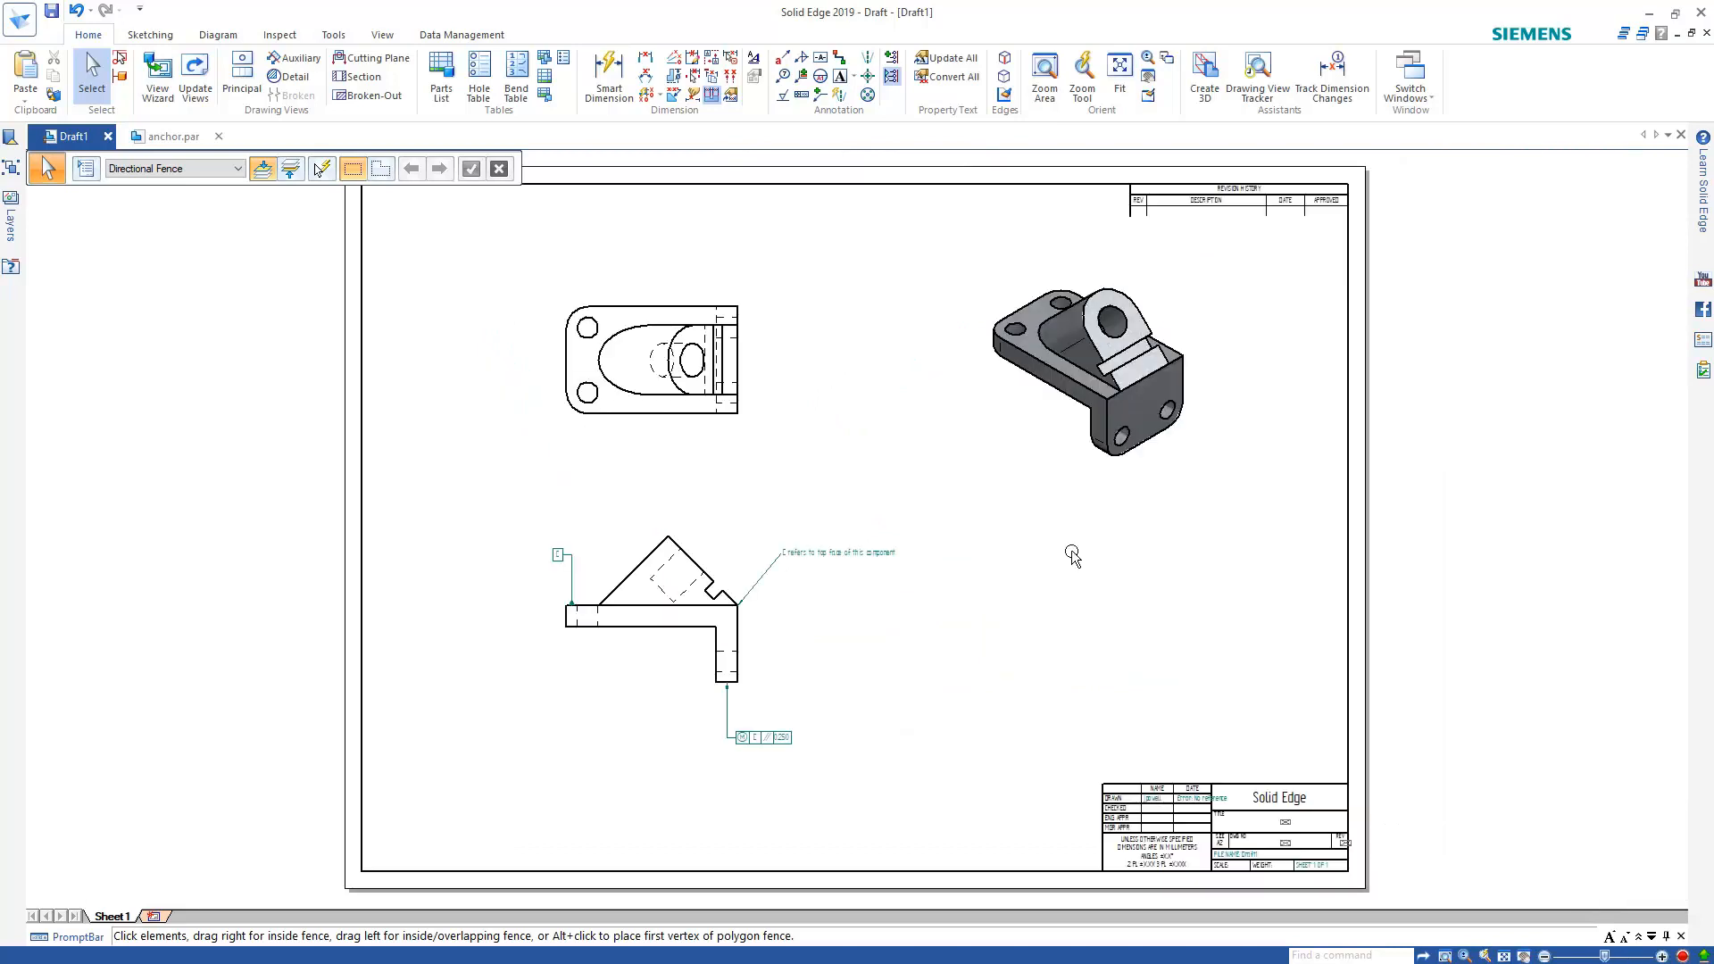
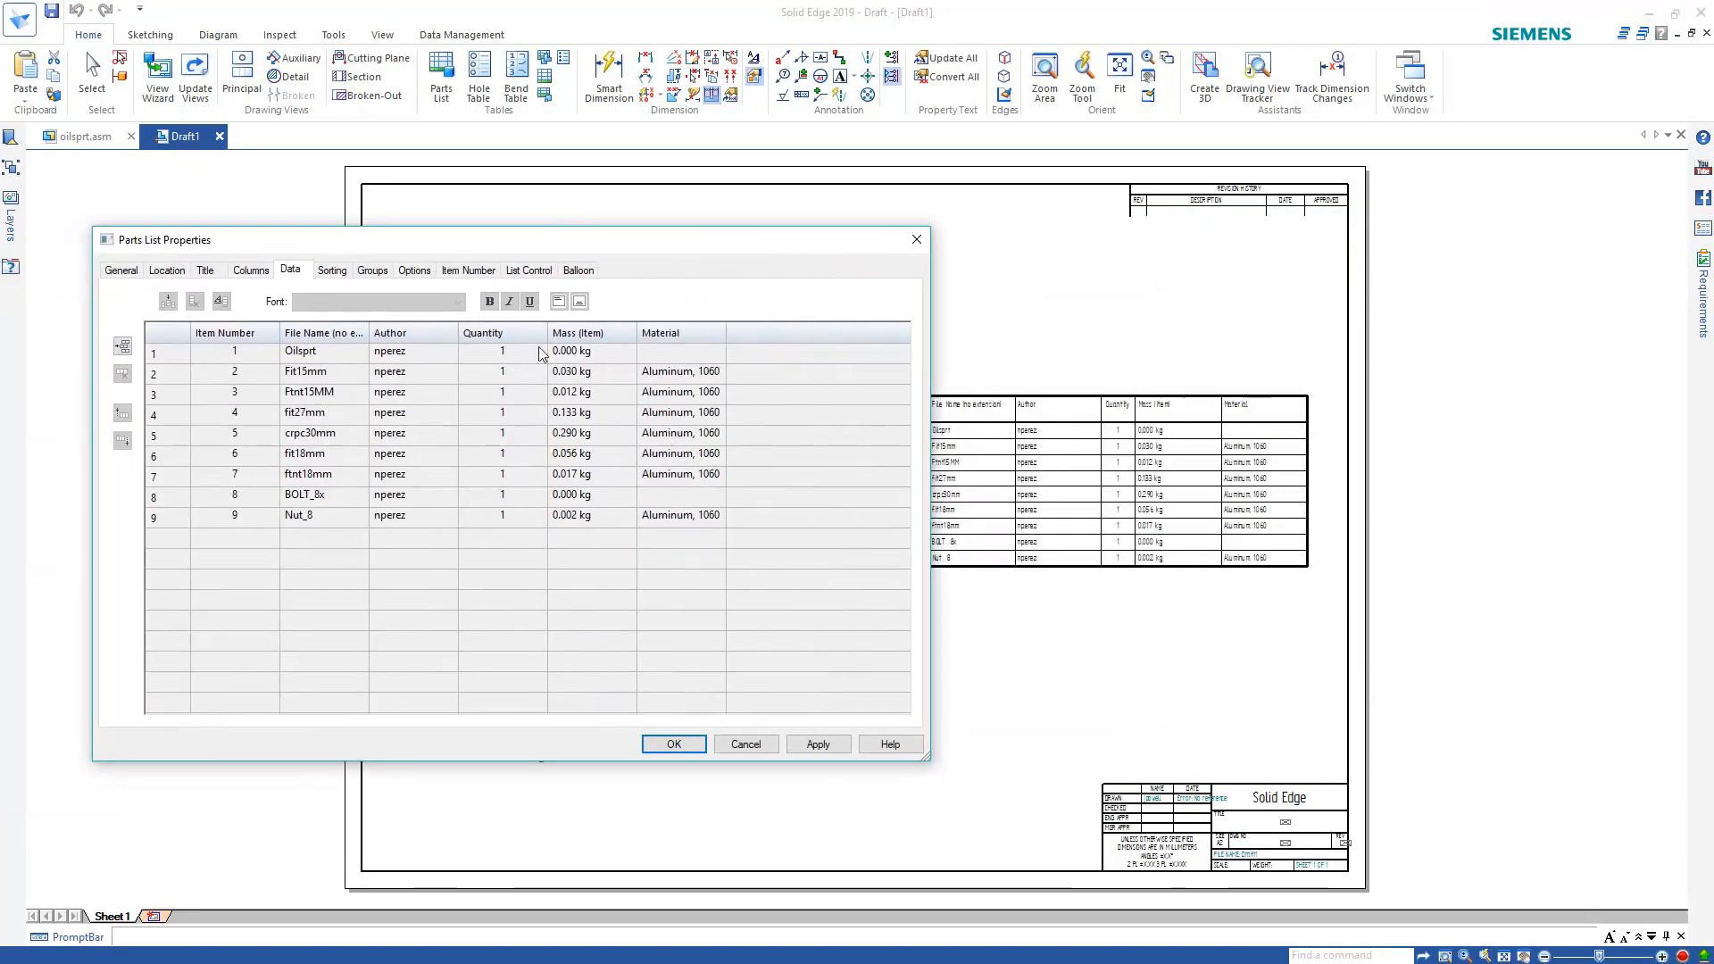
# - Allow overrides on the Author cell of item 2 (Fit15mm), replace it with an author's full name, and accept the parts list properties
pyautogui.click(454, 375)
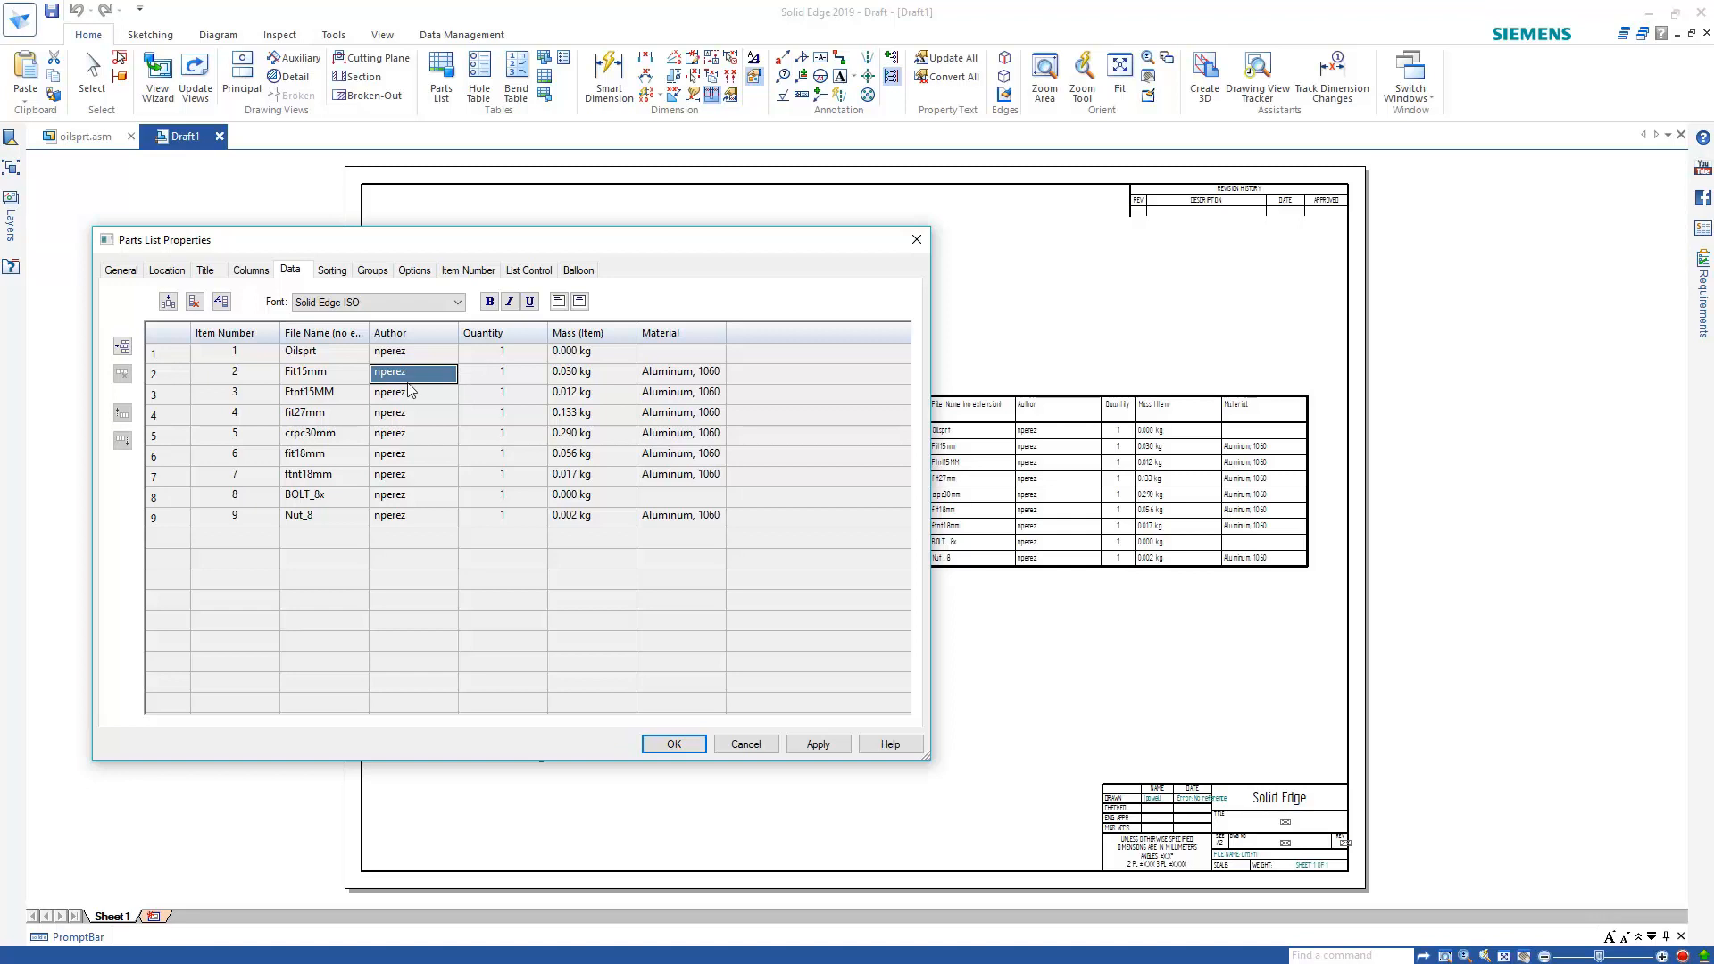
pyautogui.rightClick(410, 379)
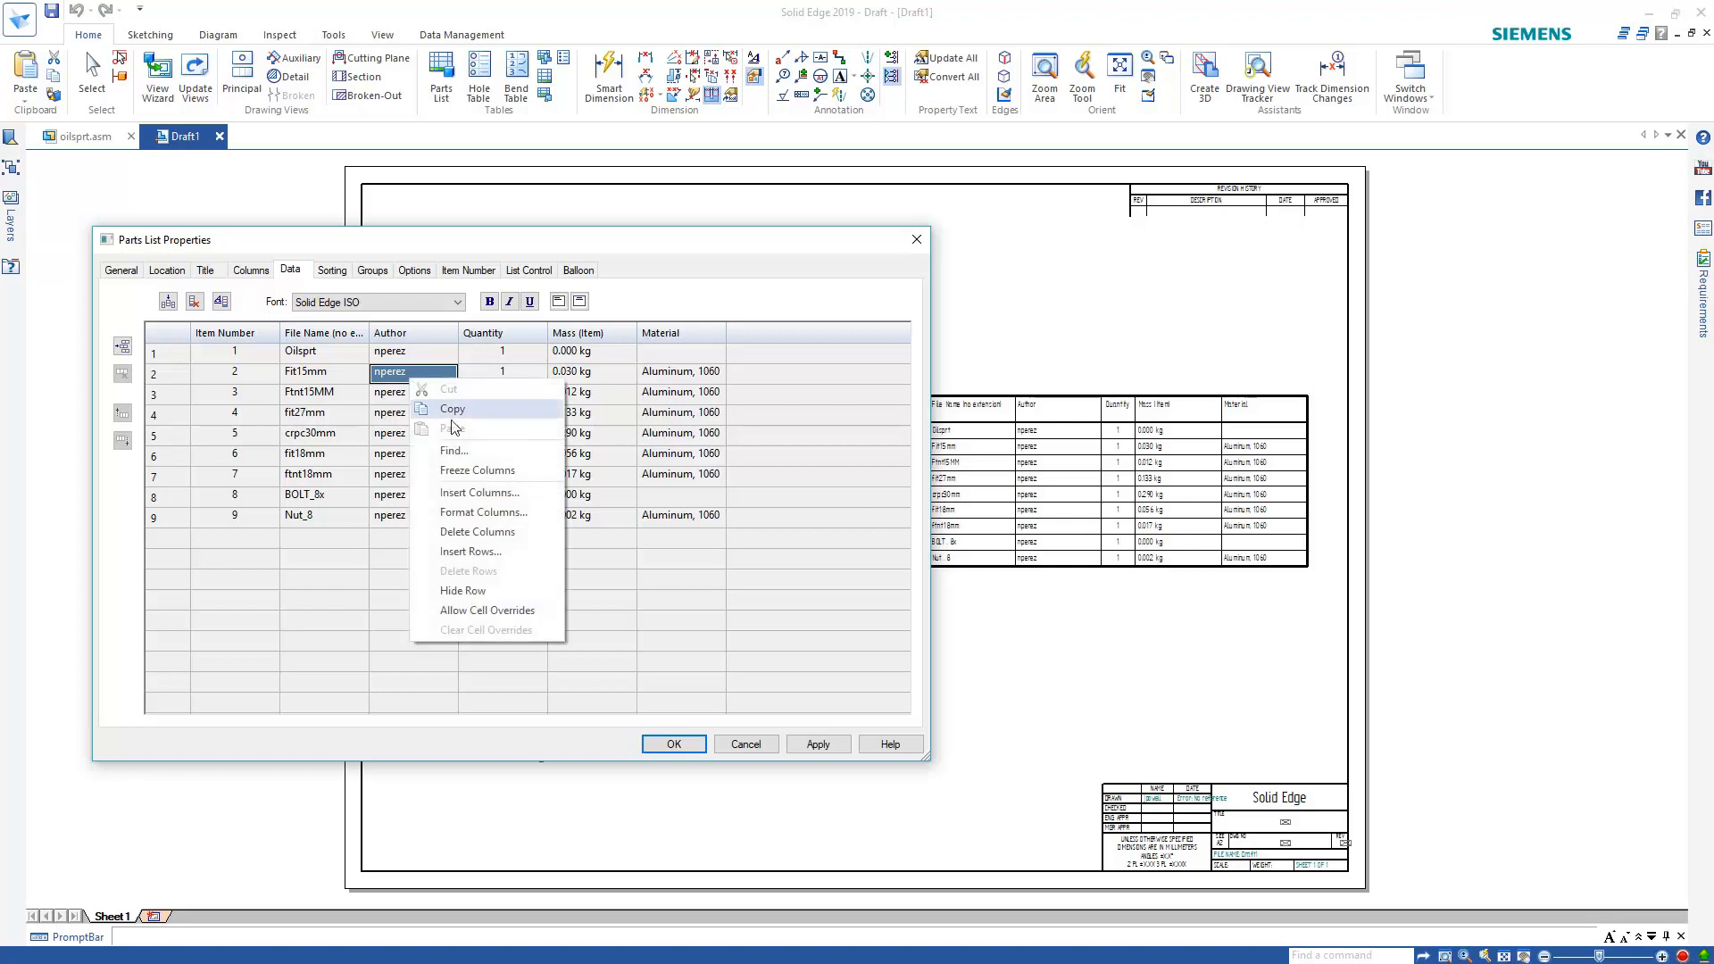
pyautogui.click(480, 610)
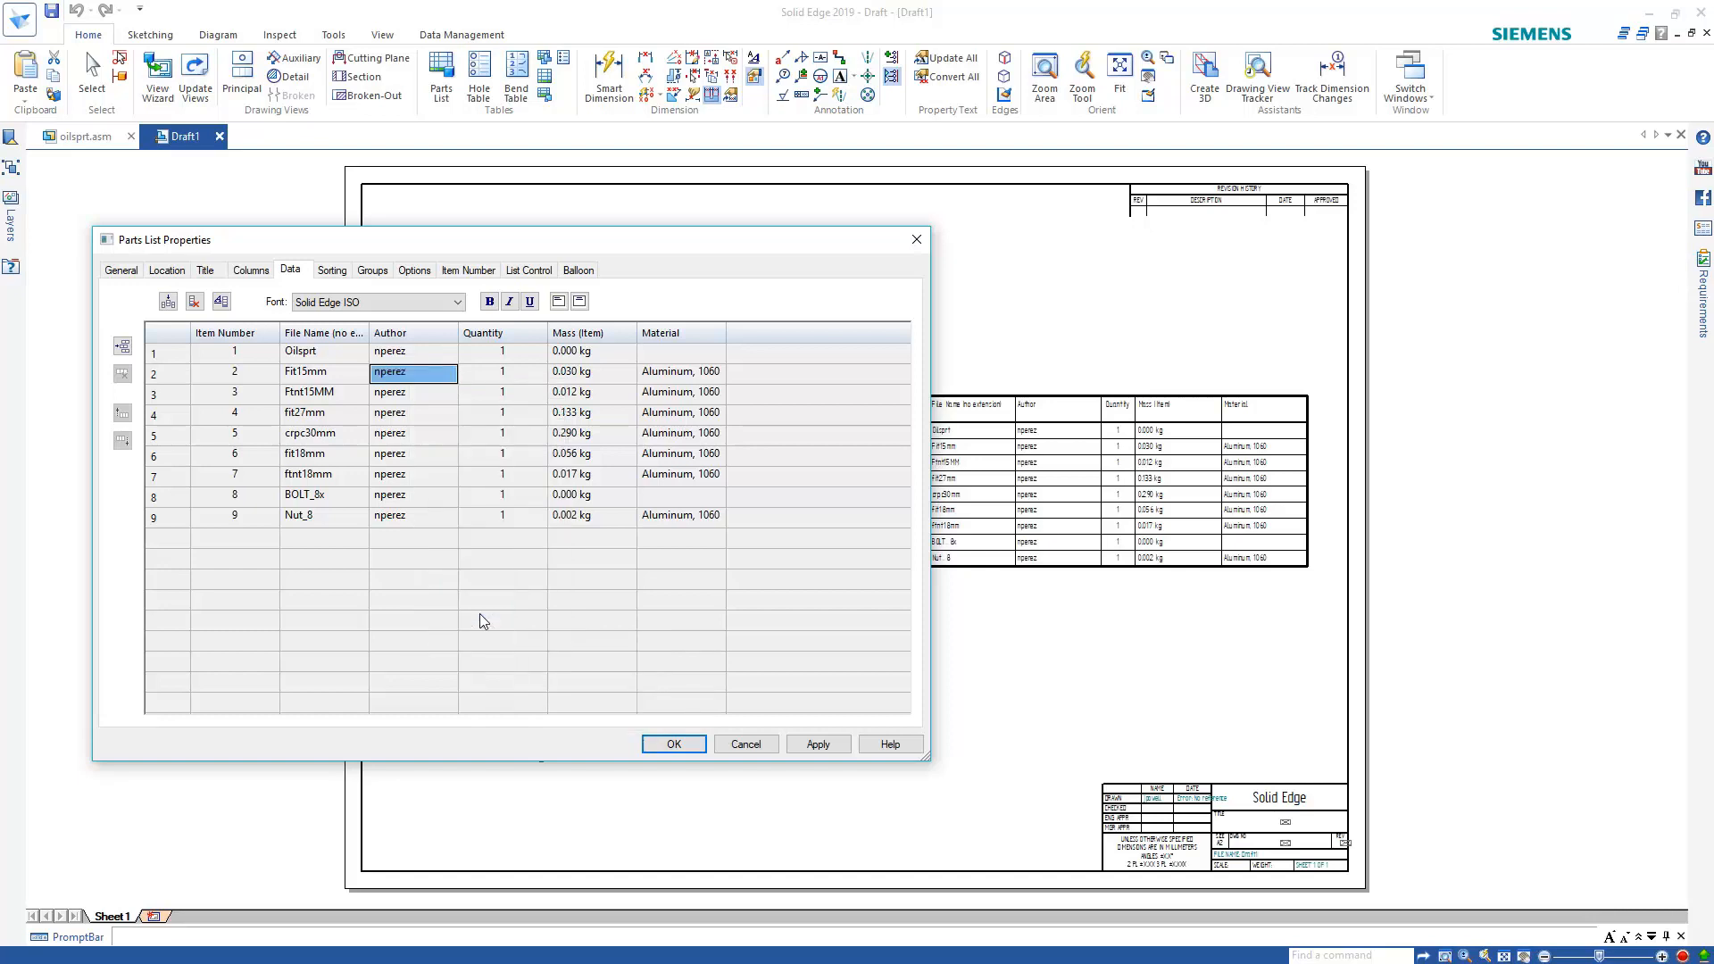
pyautogui.doubleClick(417, 373)
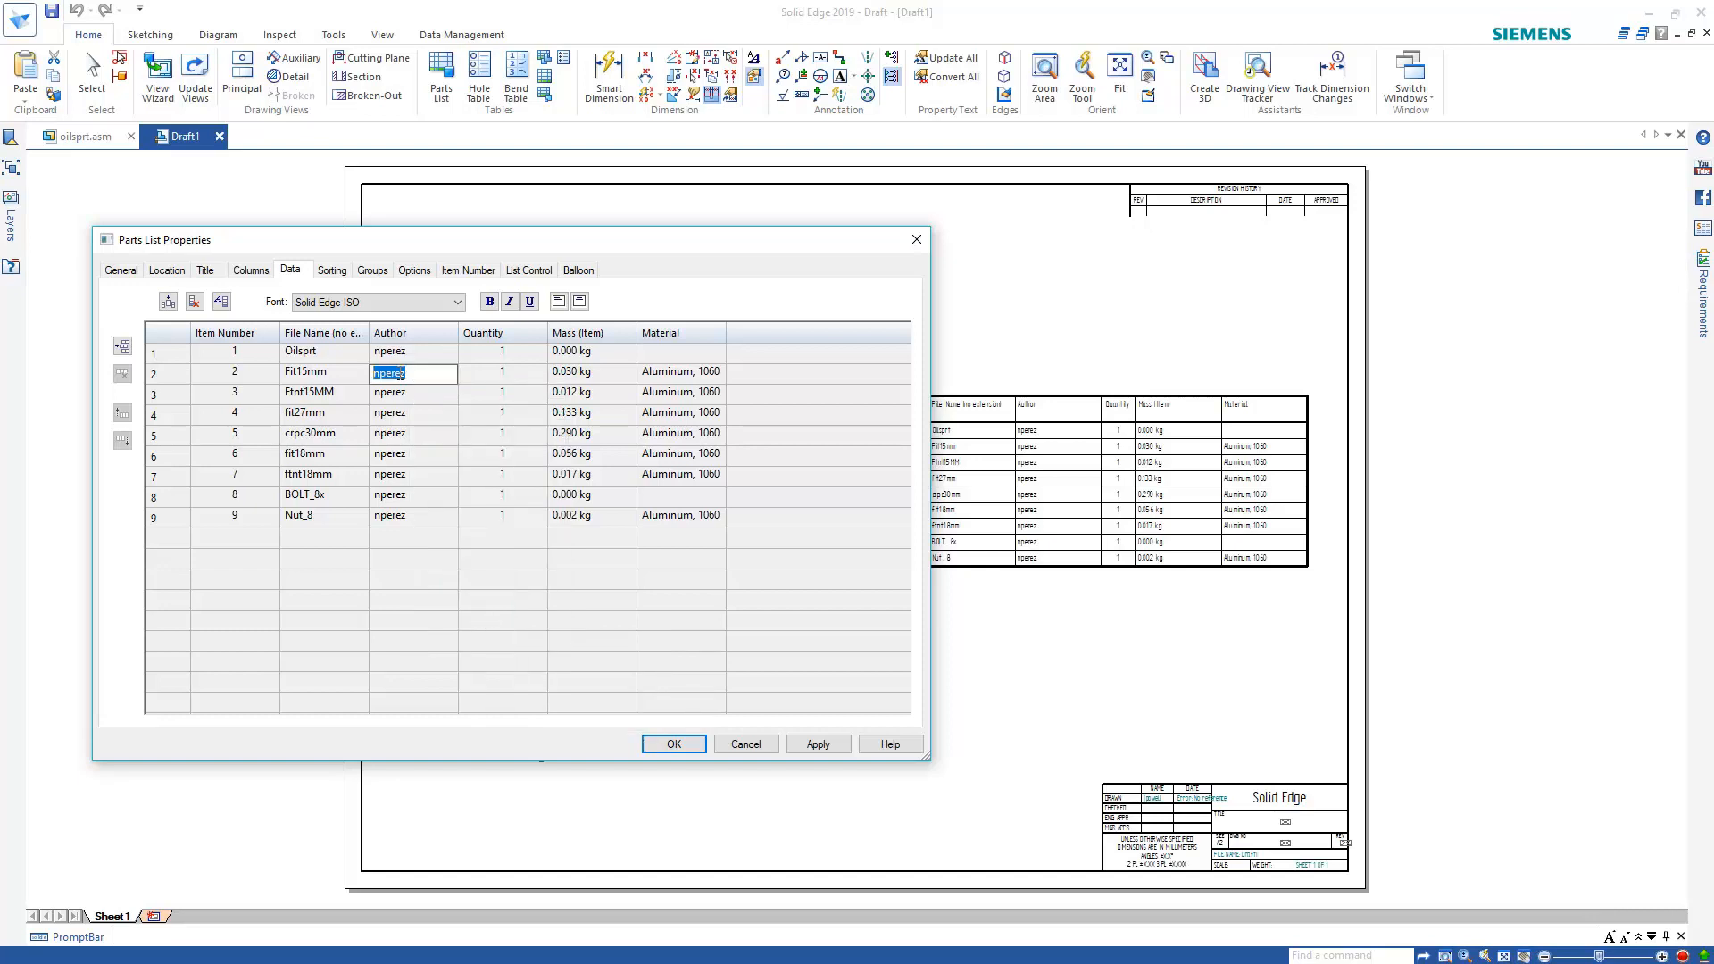
pyautogui.write('John H. Smith')
pyautogui.press('Return')
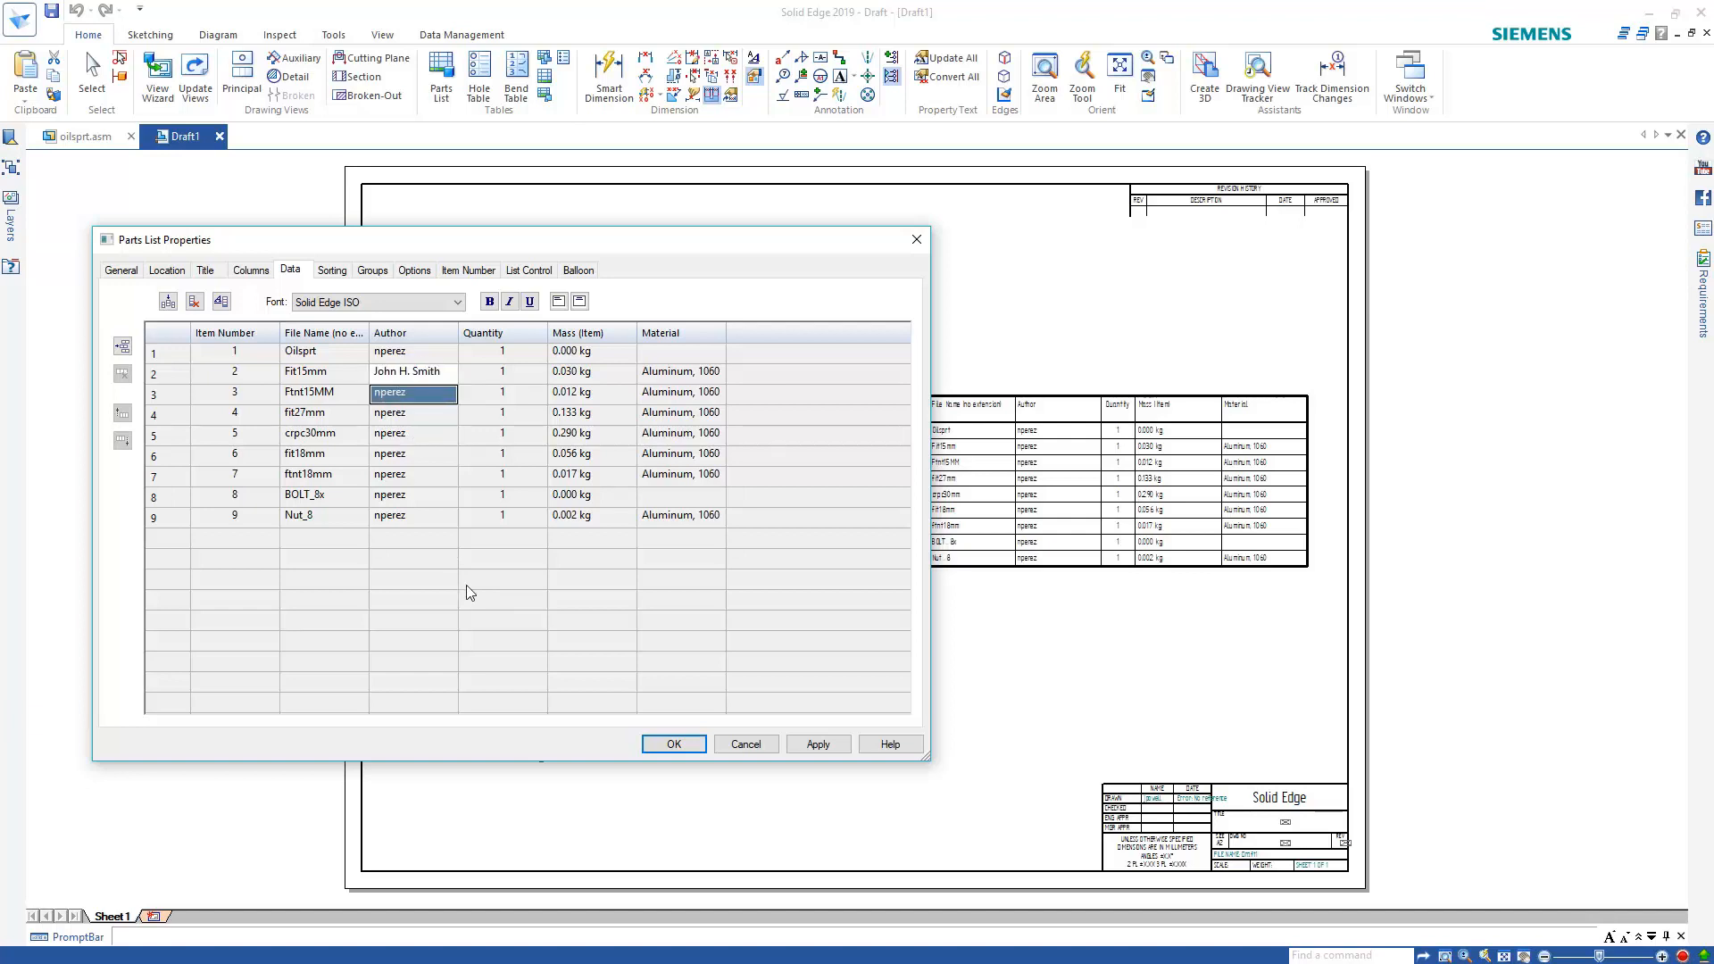
pyautogui.click(436, 373)
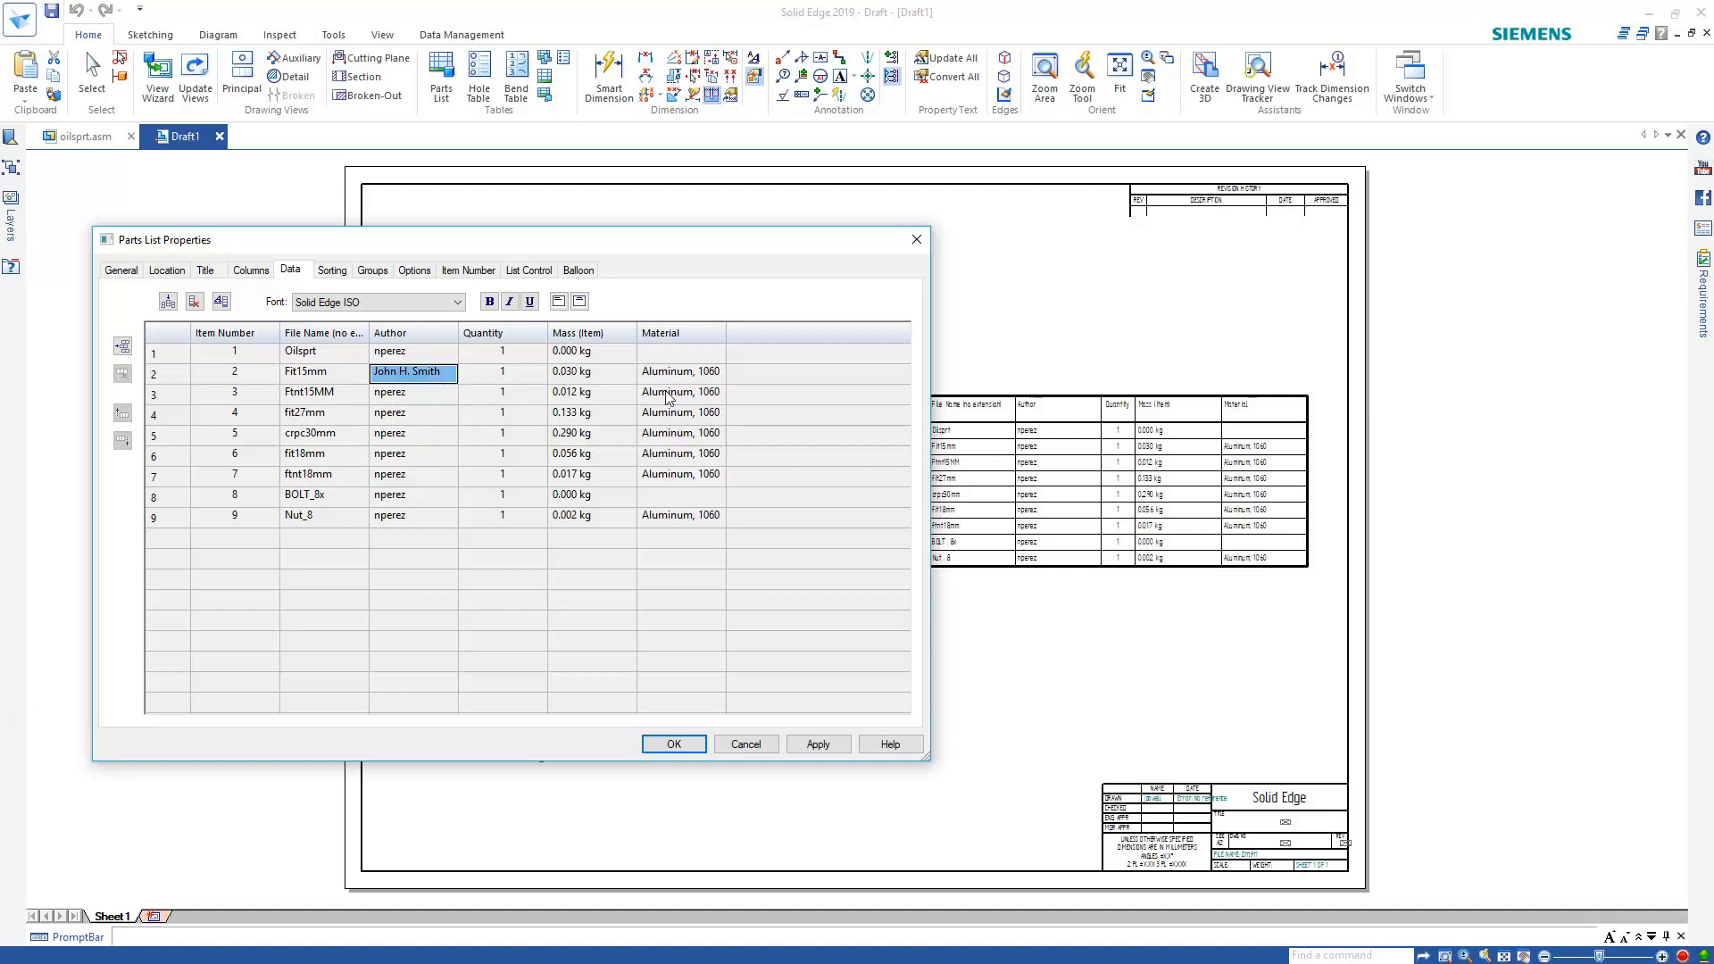
pyautogui.click(513, 476)
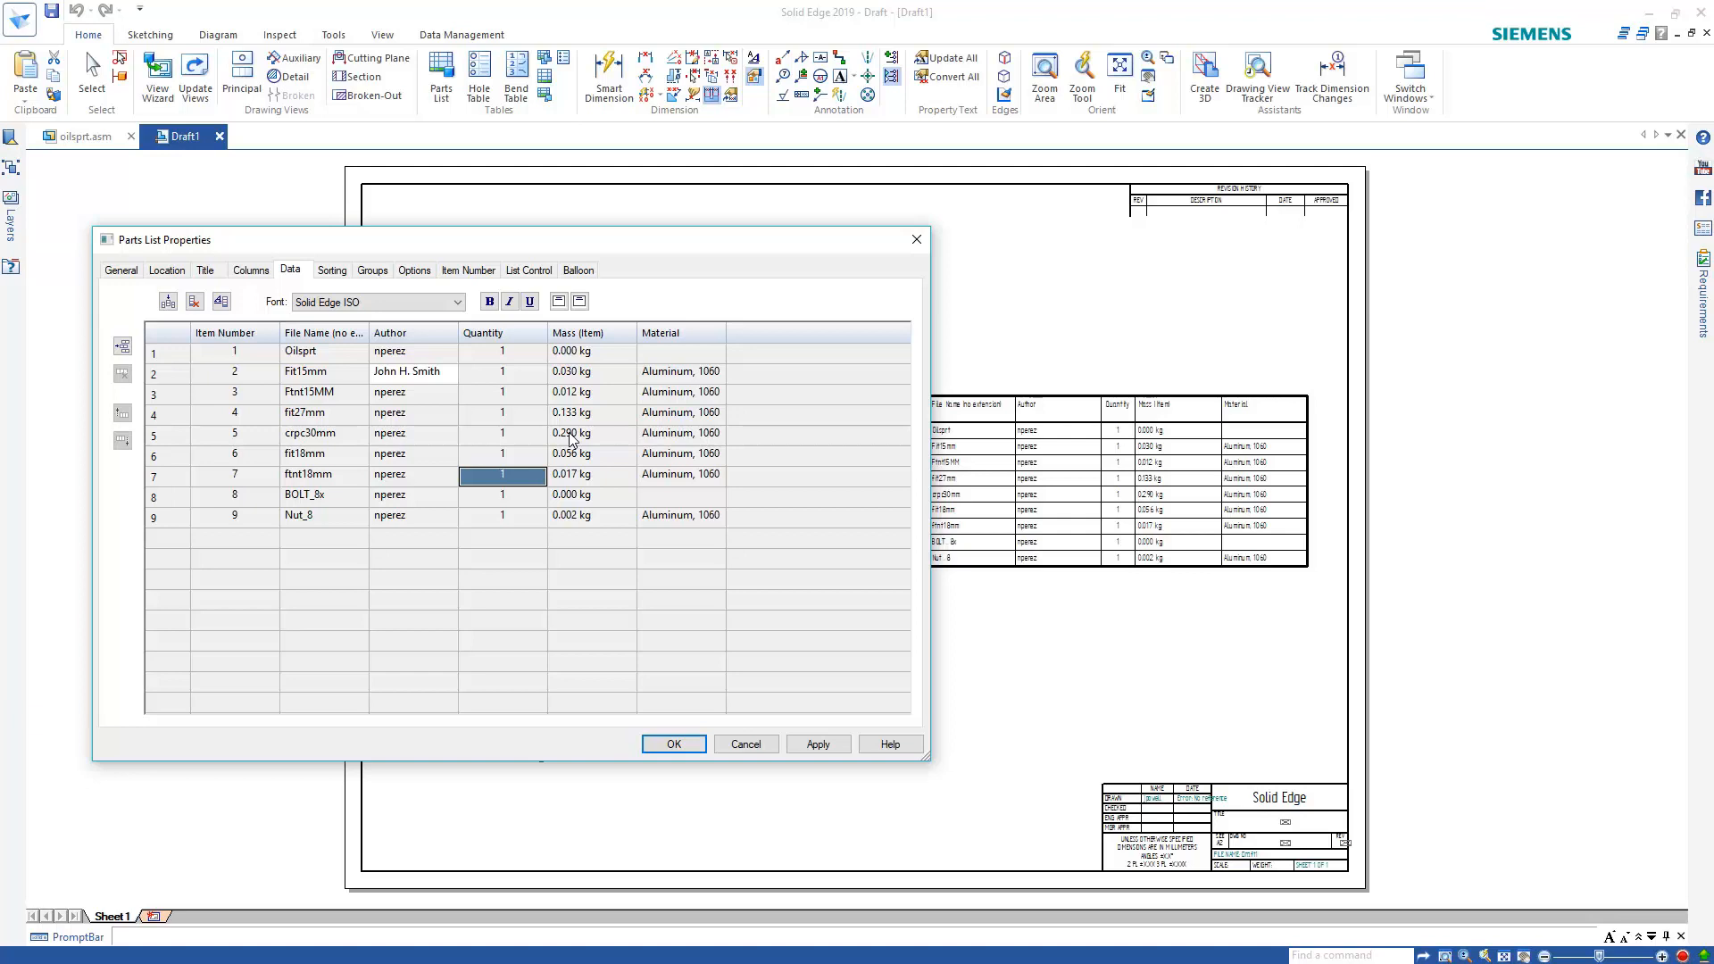
pyautogui.click(674, 745)
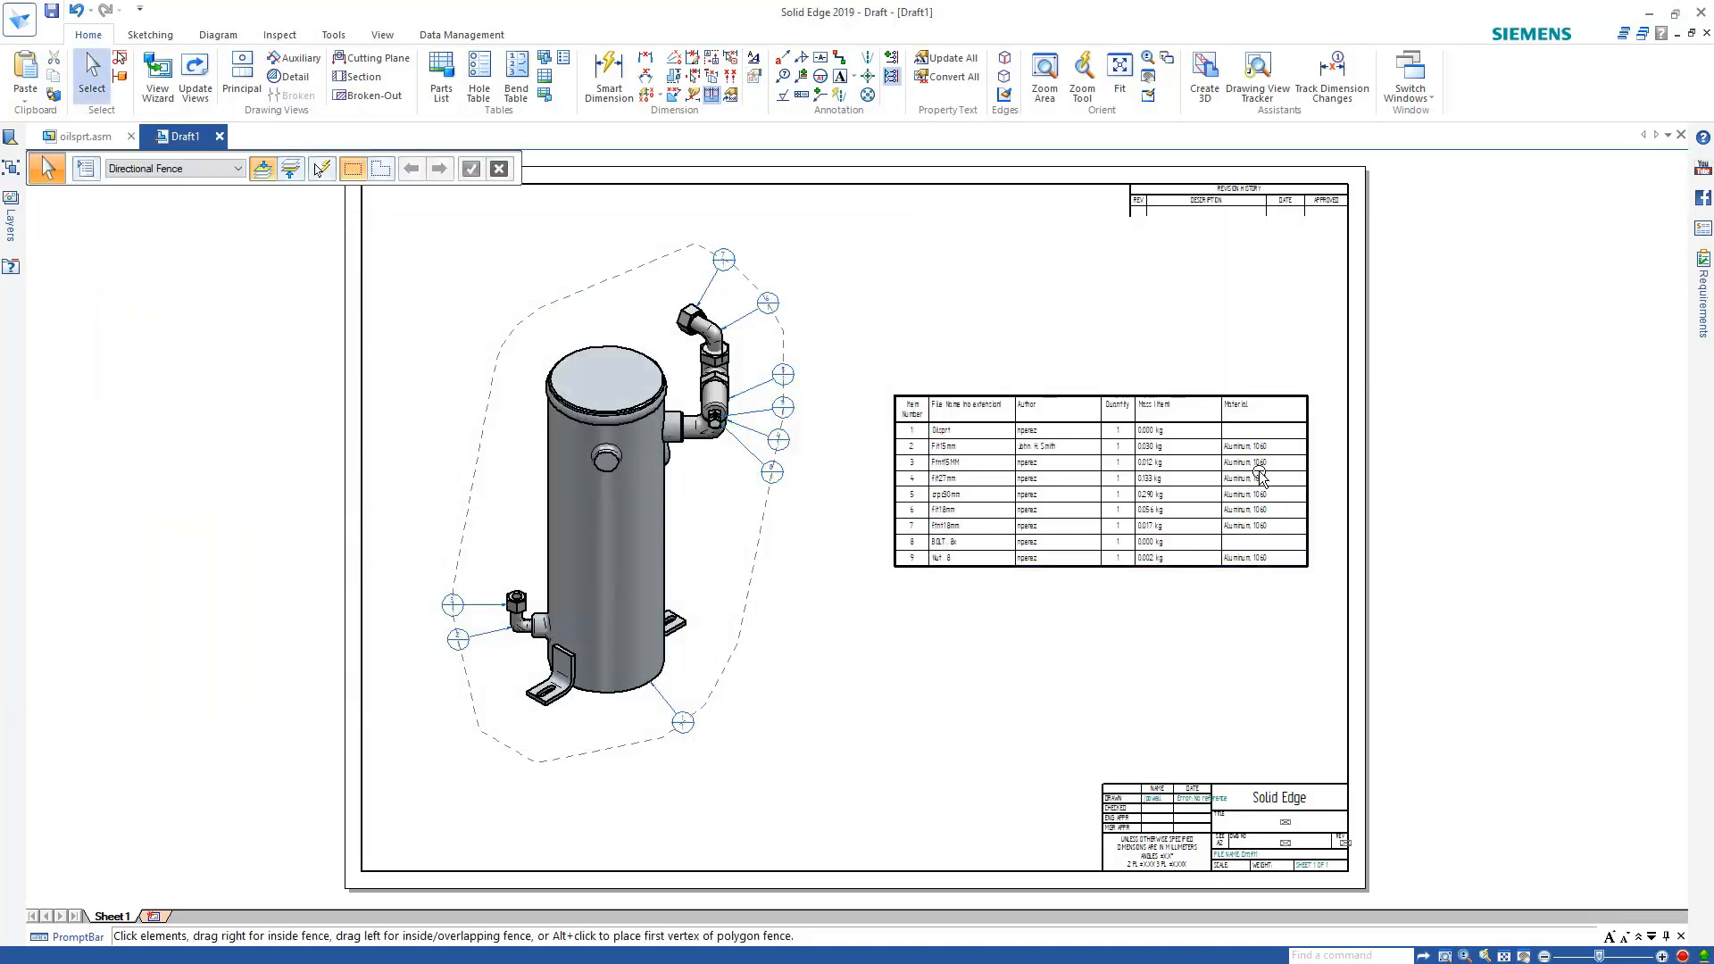
# - Open the placed parts list for direct editing on the sheet and look over its cell override and property text options
pyautogui.scroll(4, 1257, 473)
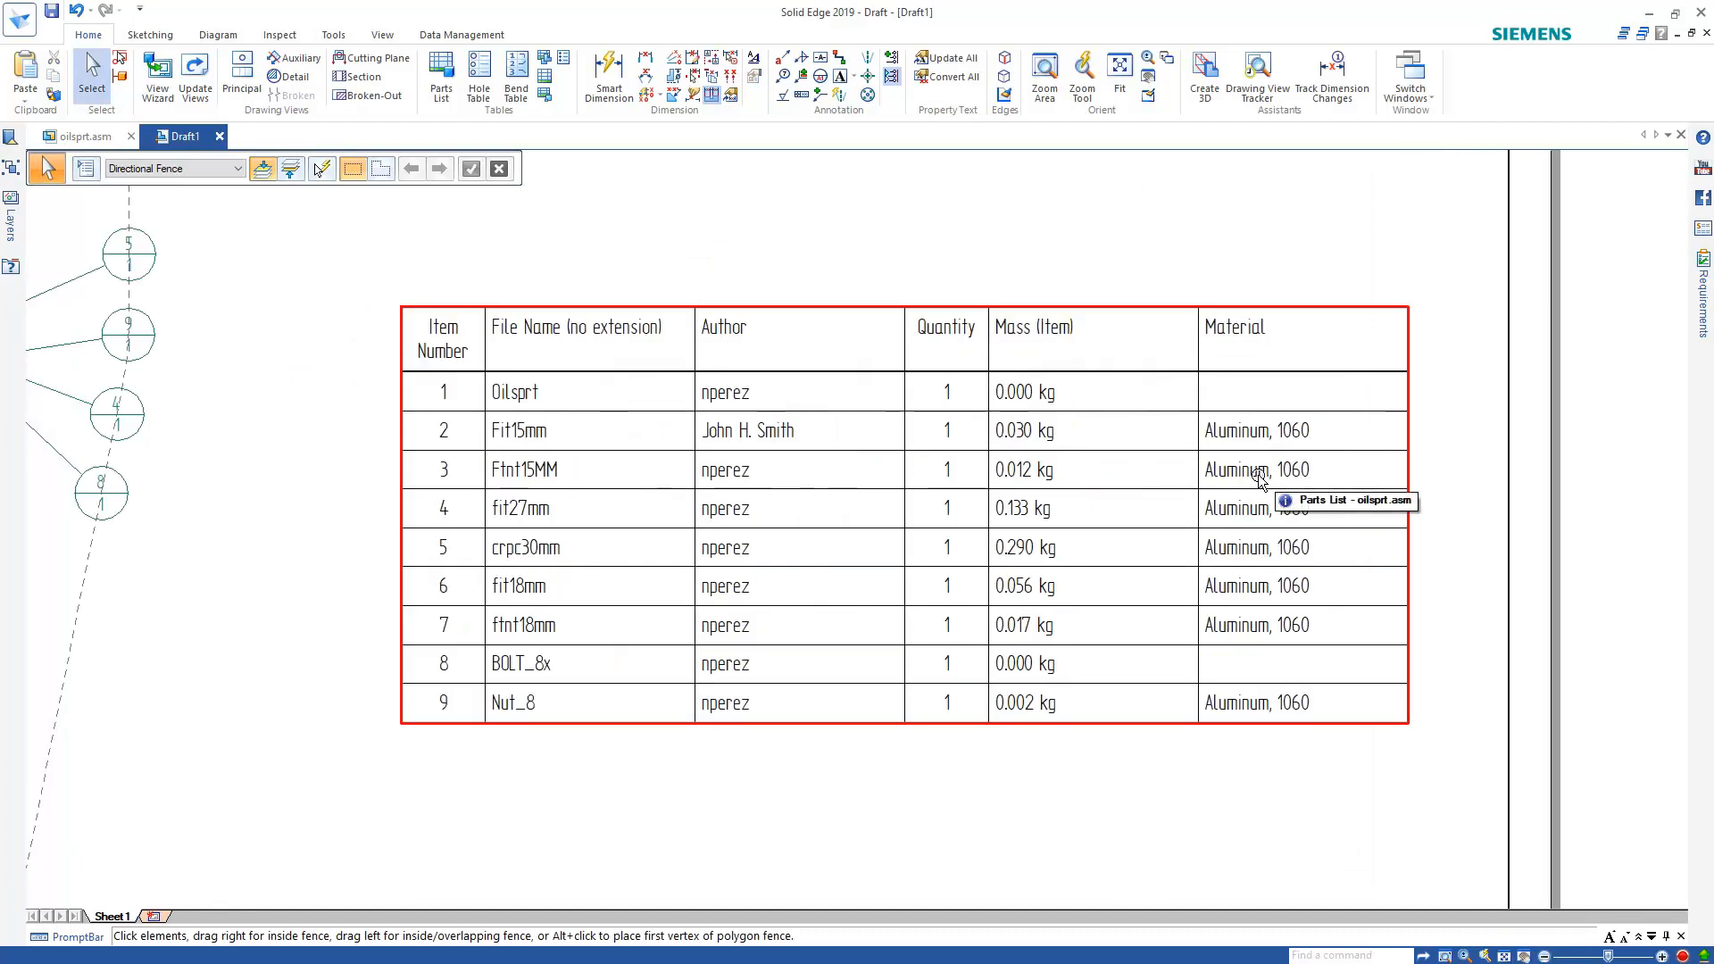
pyautogui.doubleClick(685, 315)
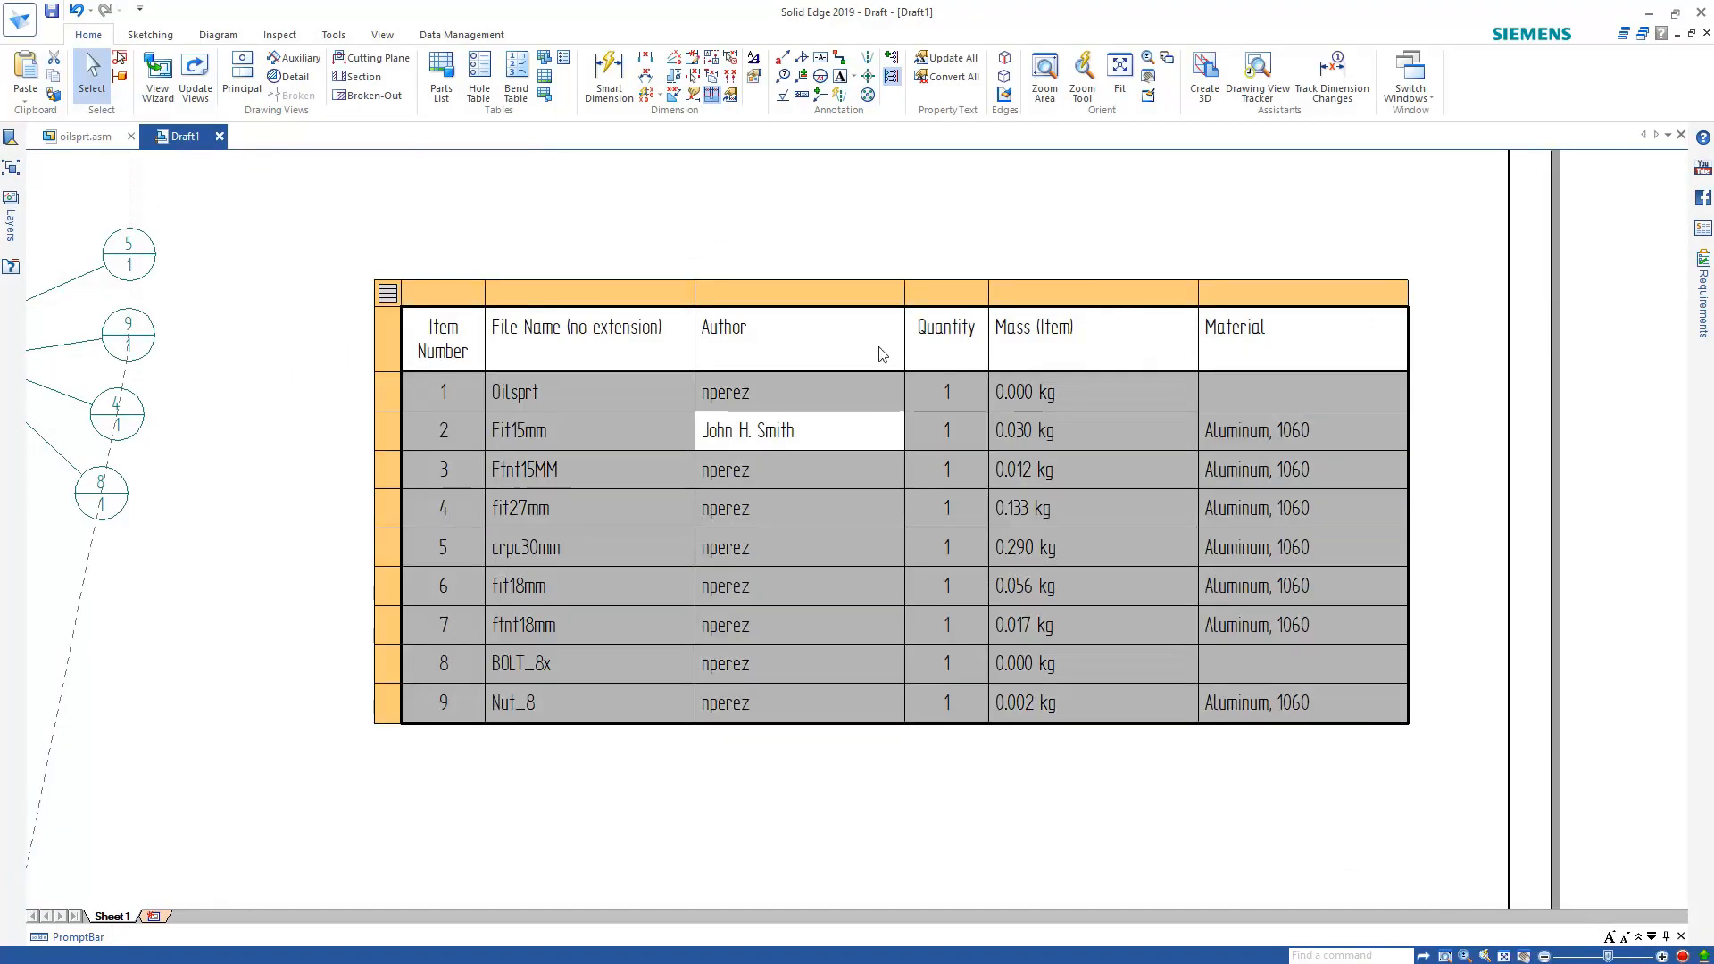
pyautogui.rightClick(853, 430)
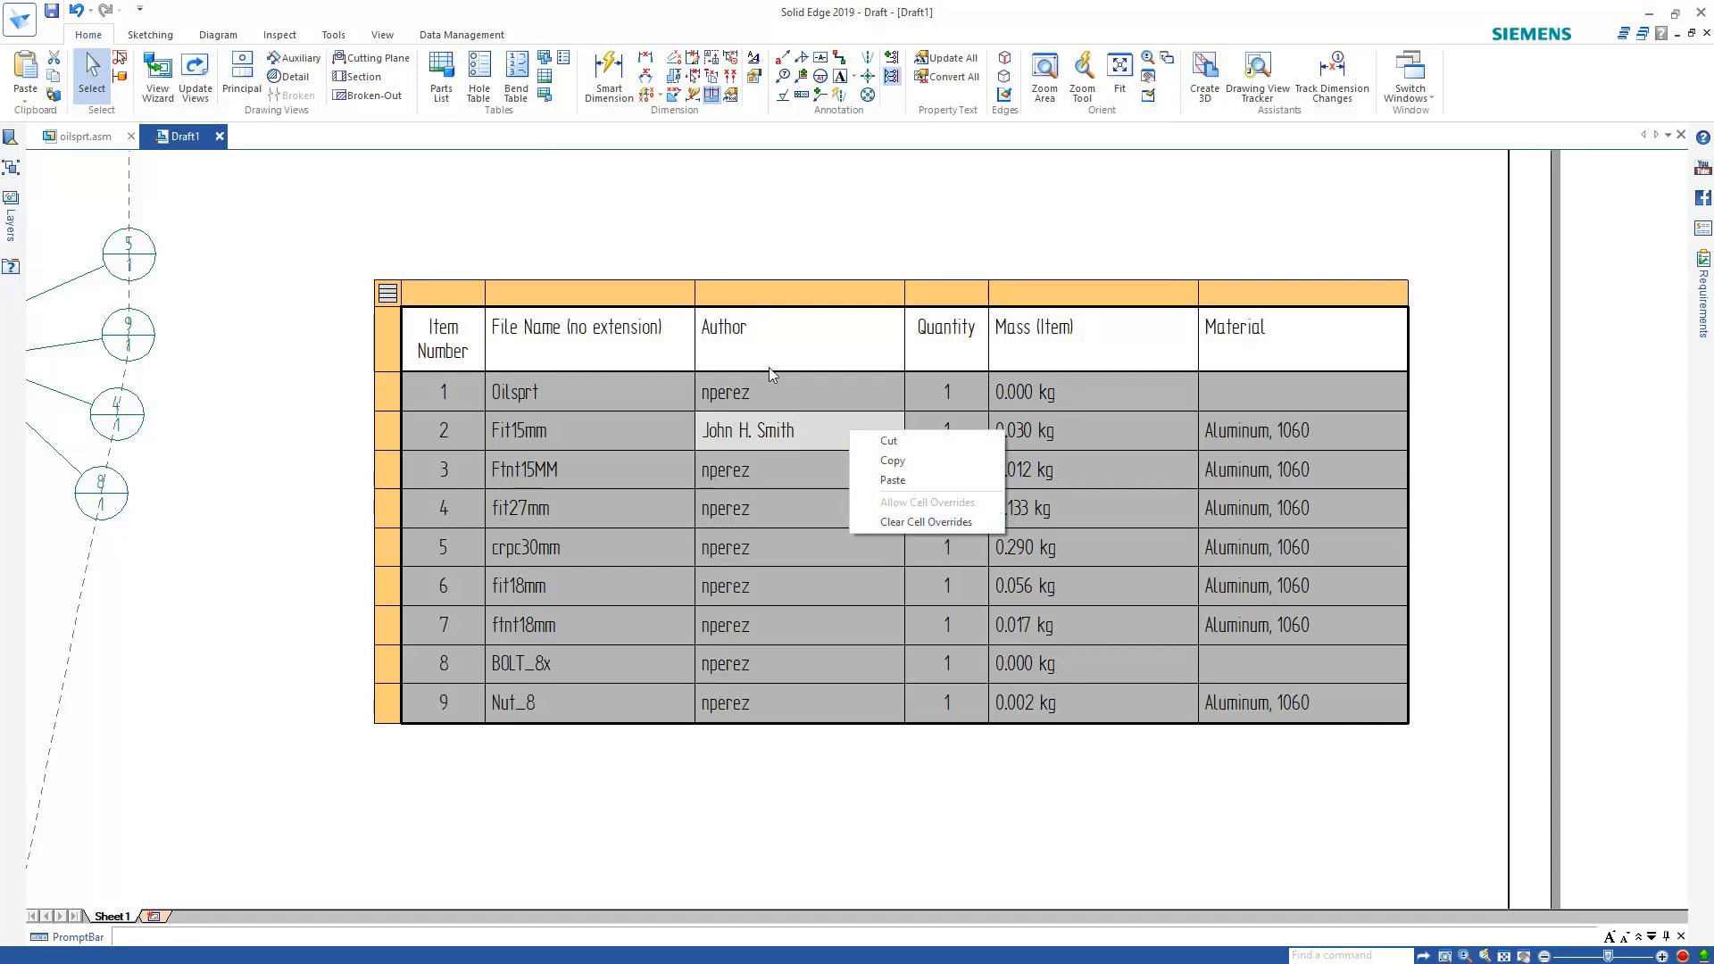
pyautogui.rightClick(387, 295)
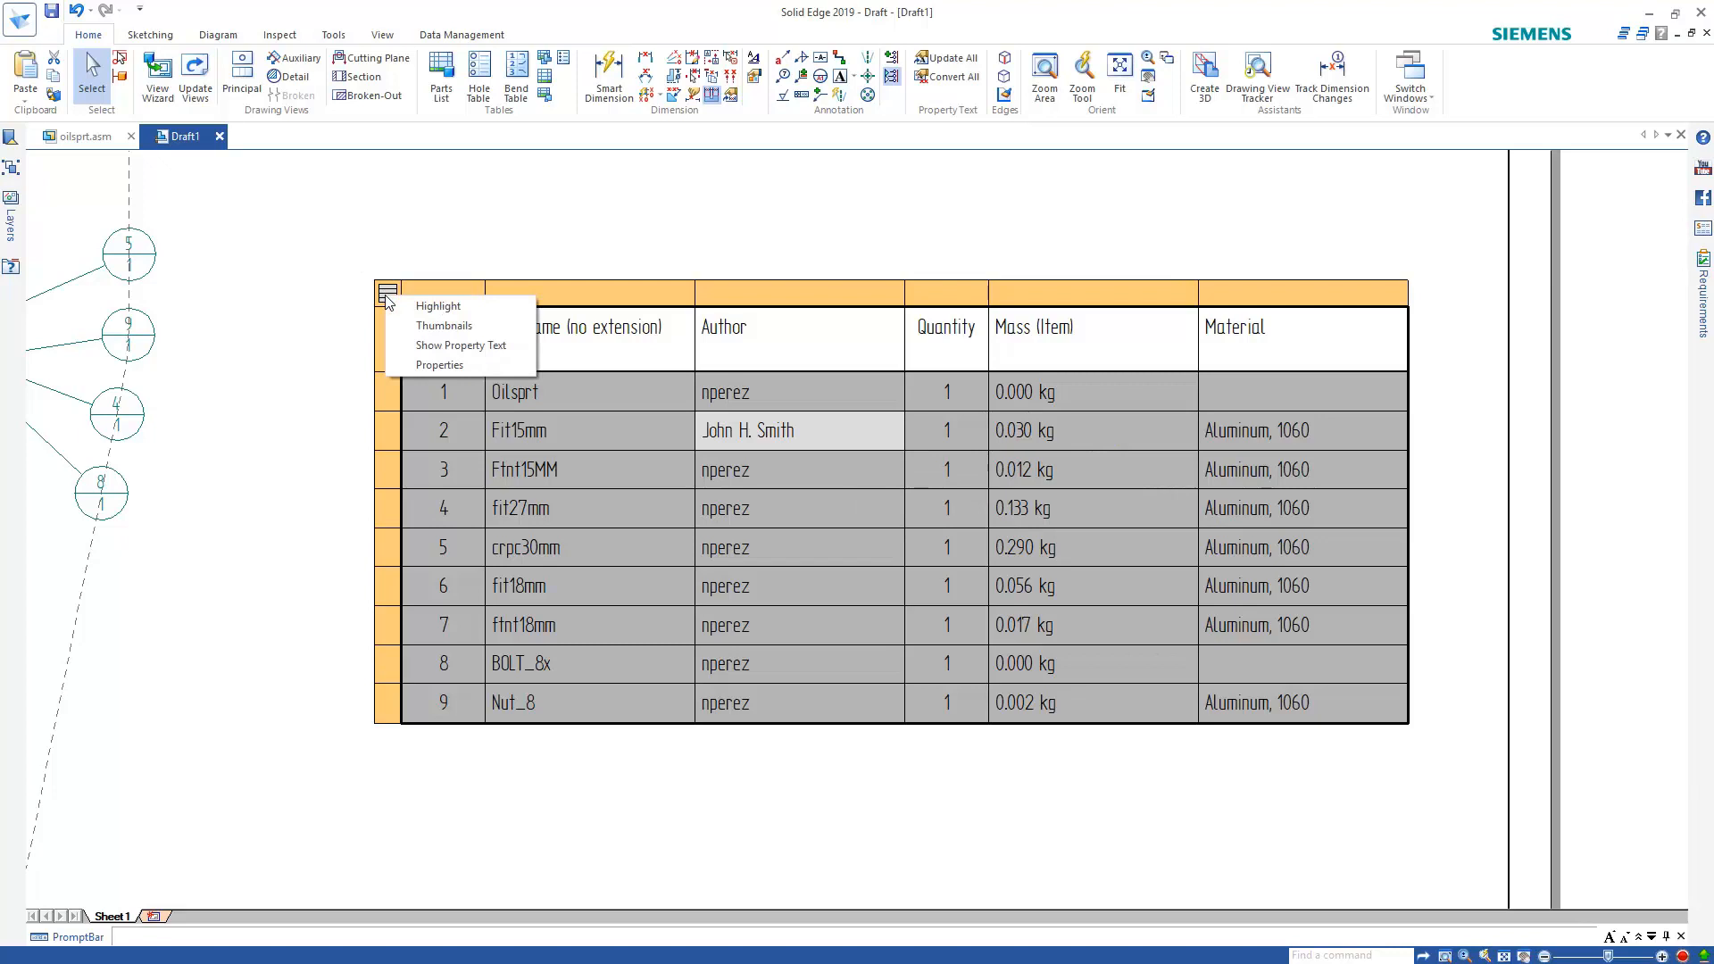
pyautogui.click(460, 345)
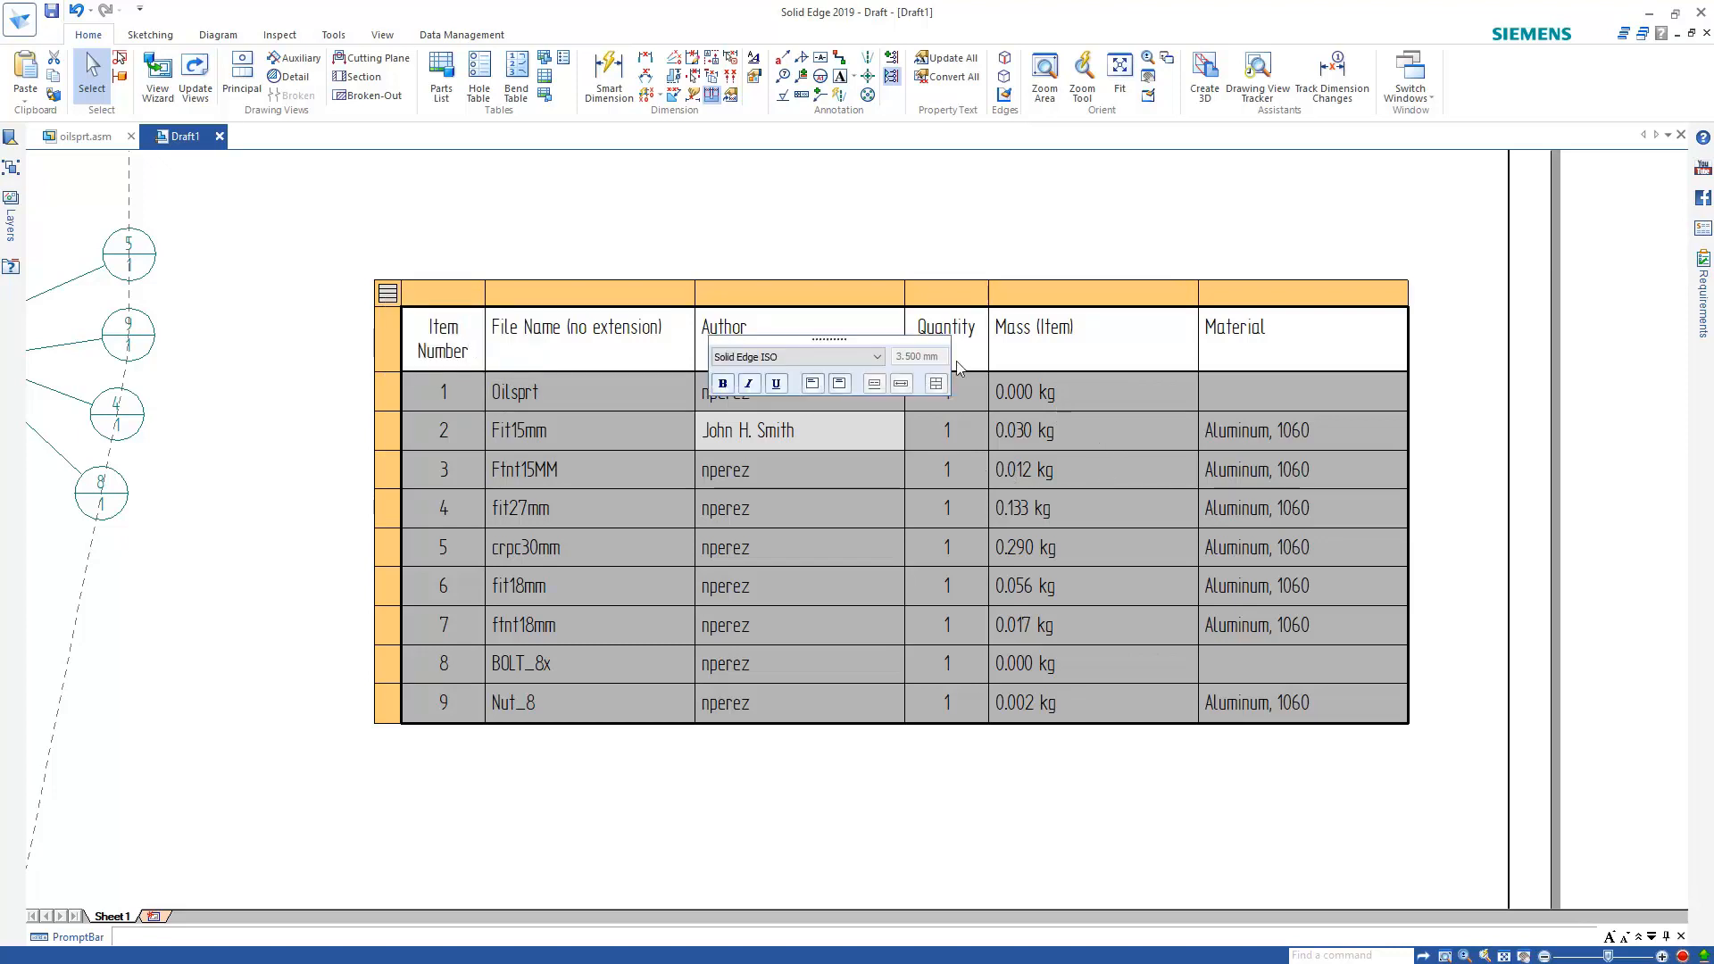
pyautogui.moveTo(862, 343); pyautogui.dragTo(843, 237)
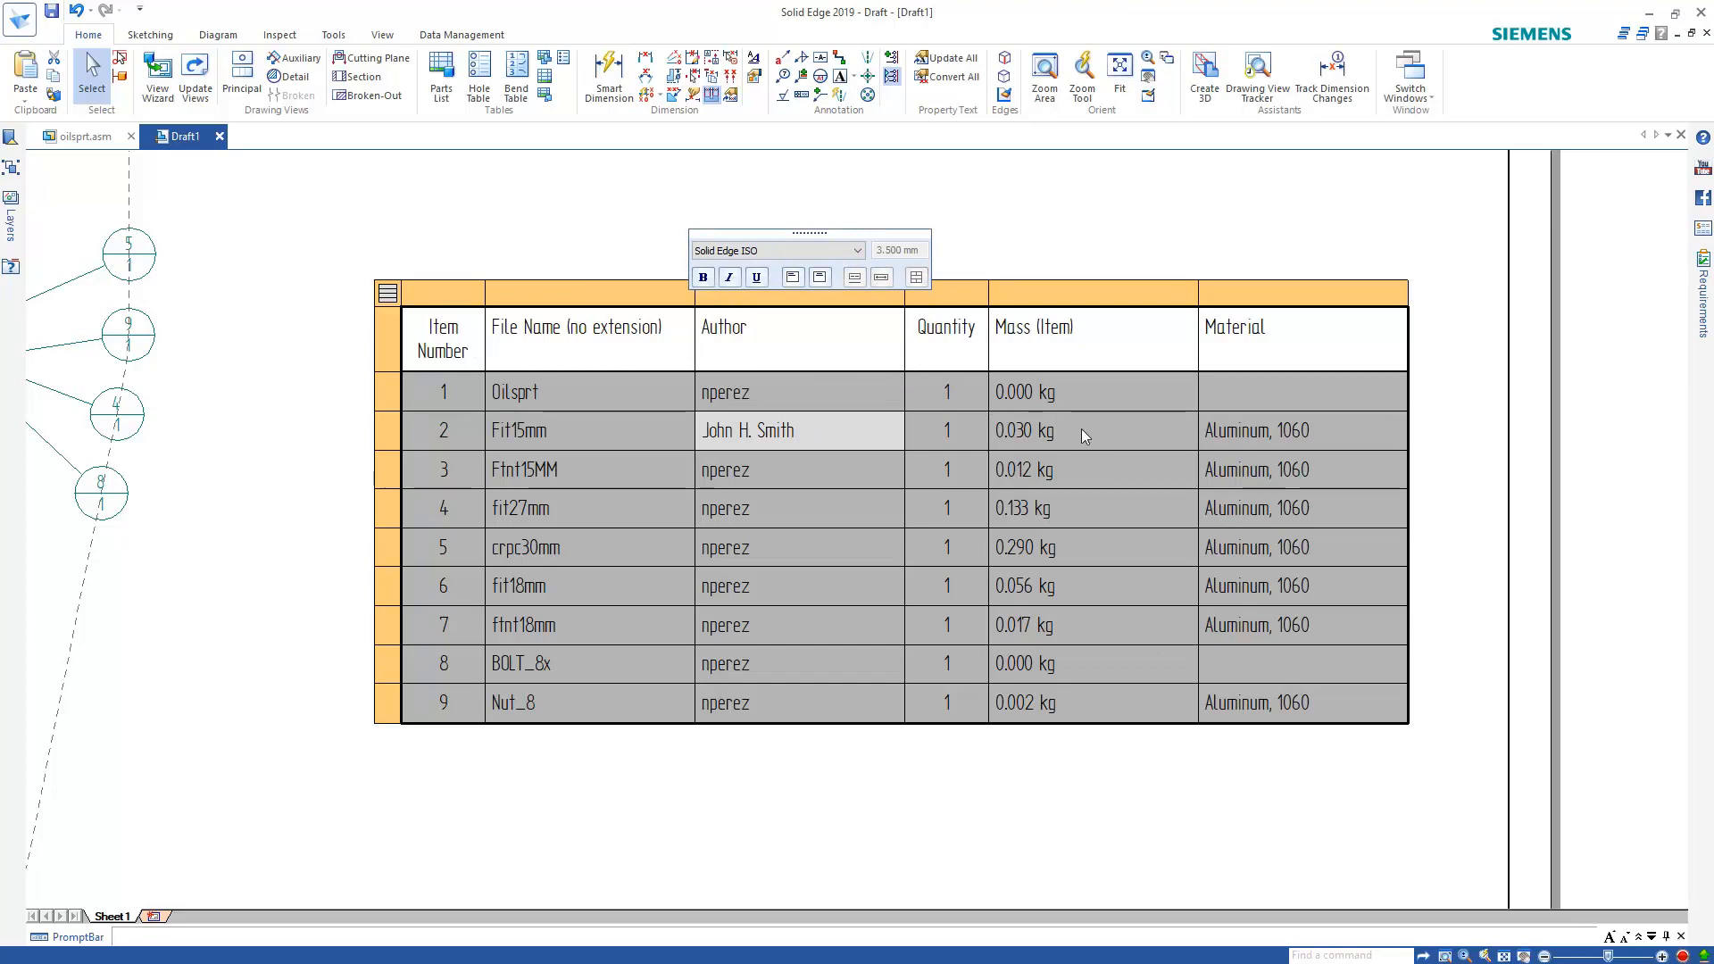
# - Allow overrides on the Mass (Item) cell of item 6 (fit18mm) and add /NU to its property text
pyautogui.rightClick(1064, 587)
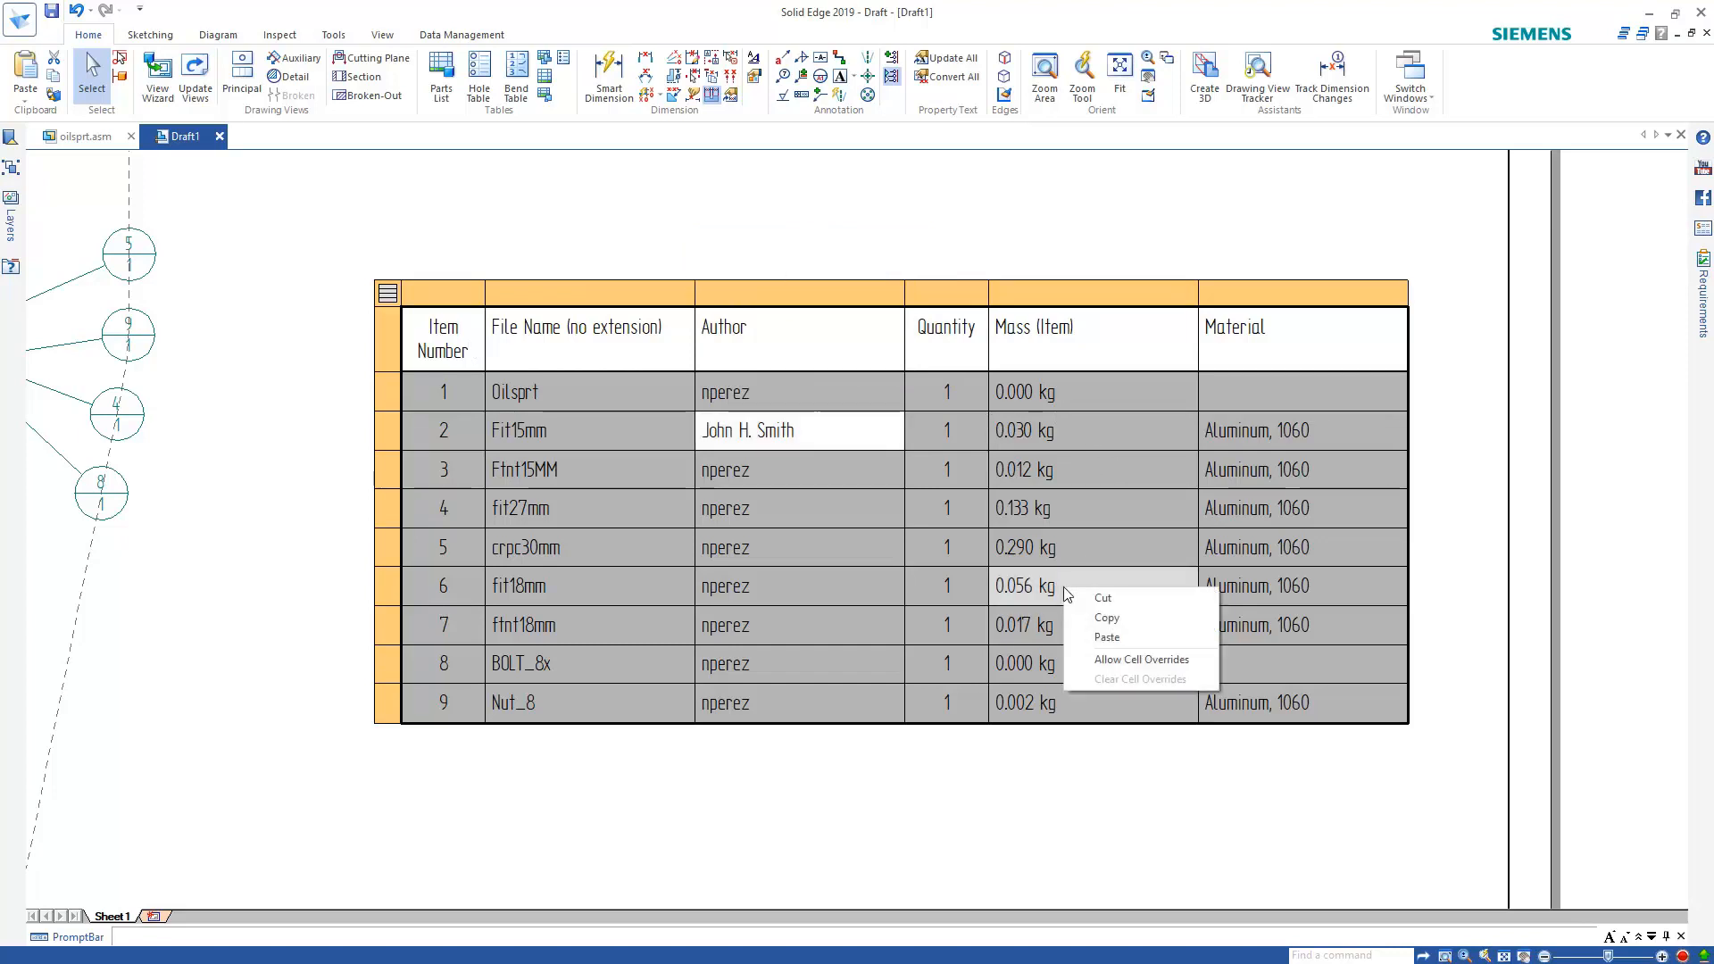
pyautogui.click(1117, 659)
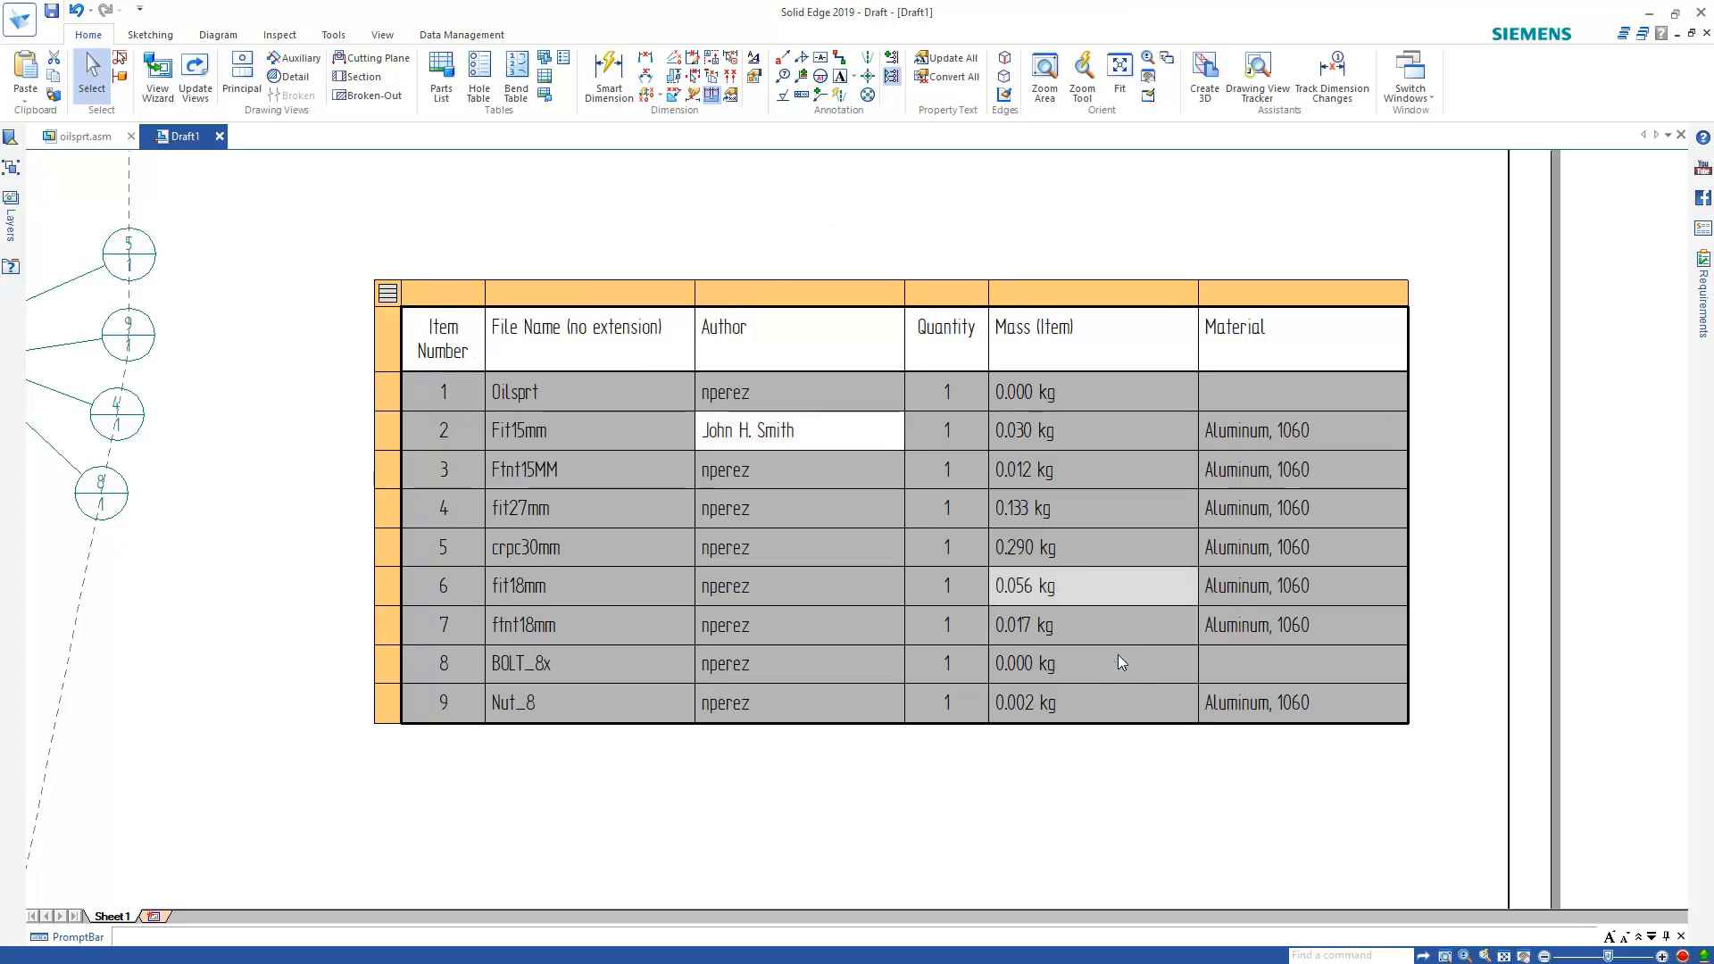
pyautogui.doubleClick(1074, 589)
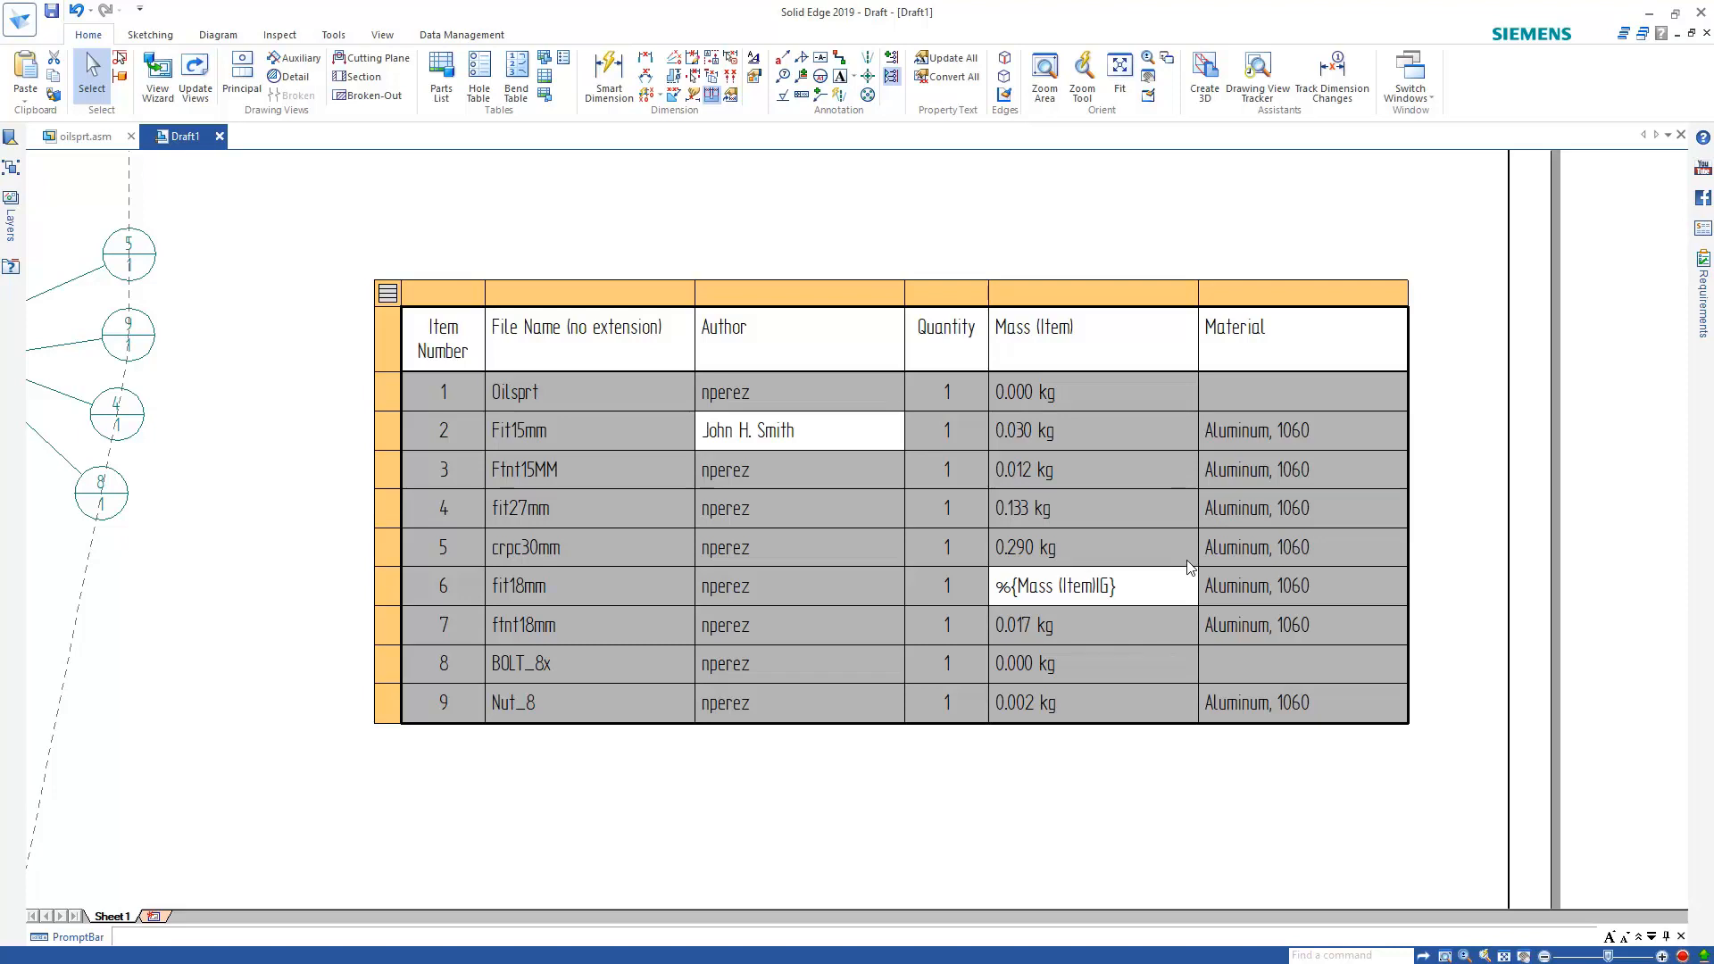
pyautogui.write('/NU')
pyautogui.press('Return')
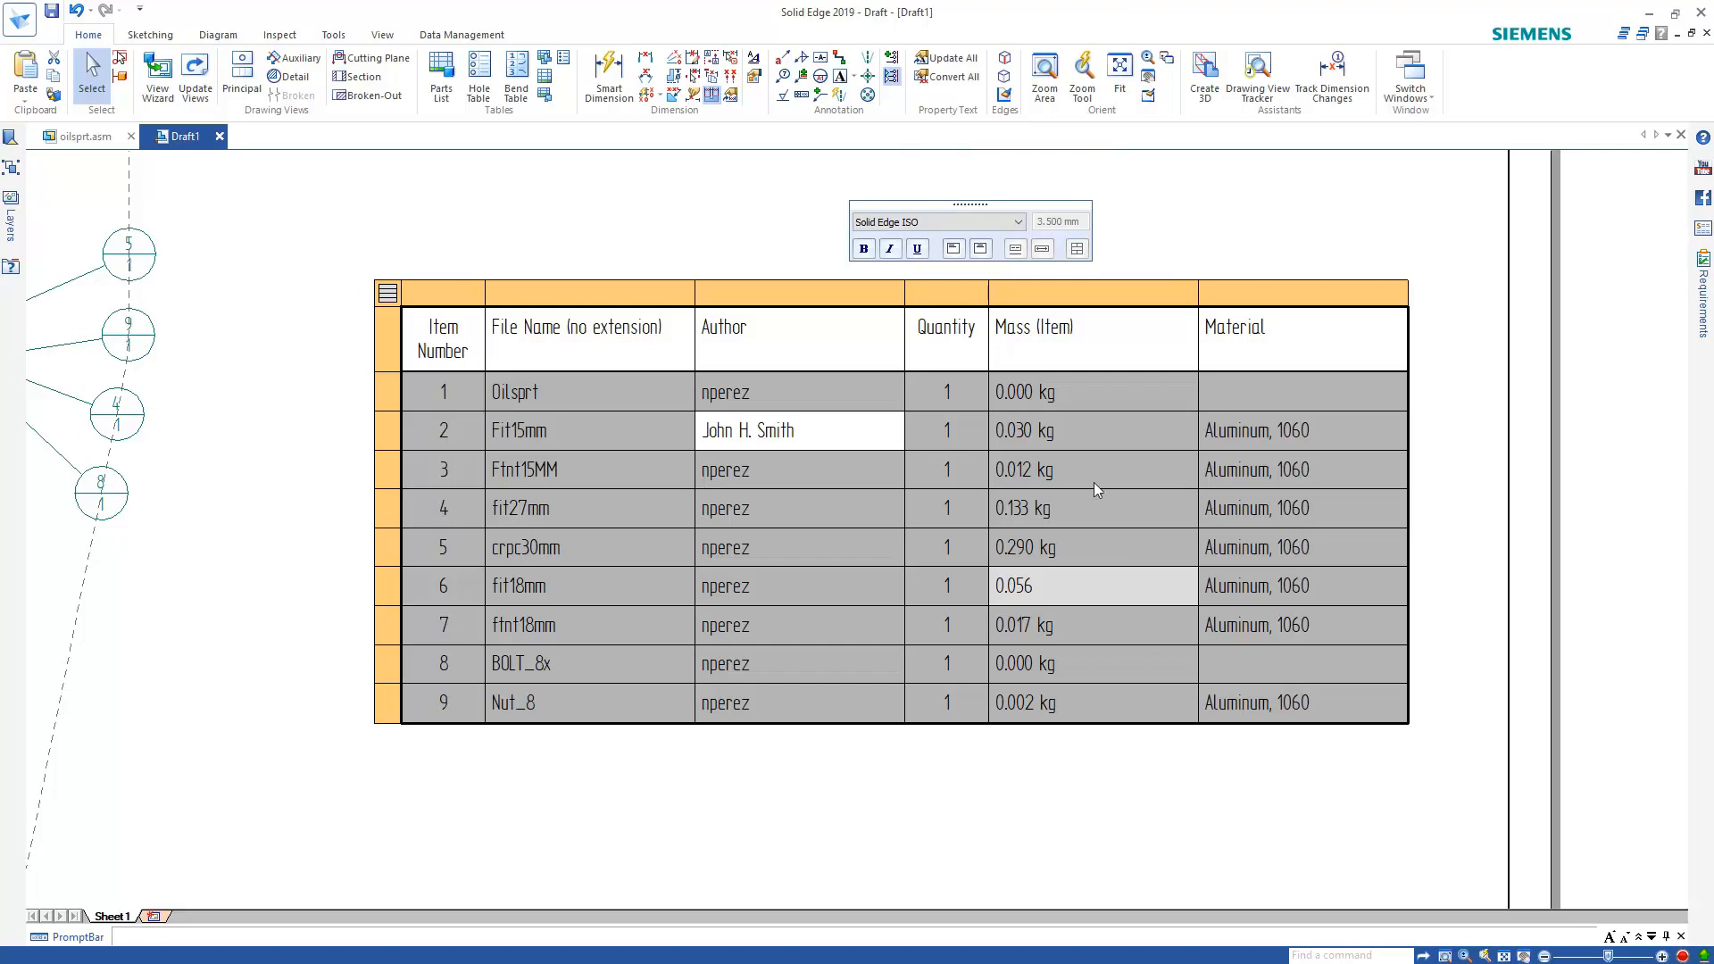
# - Allow overrides on the Mass (Item) cell of item 4 (fit27mm) and replace its property text with 1000
pyautogui.rightClick(1089, 496)
pyautogui.click(1130, 545)
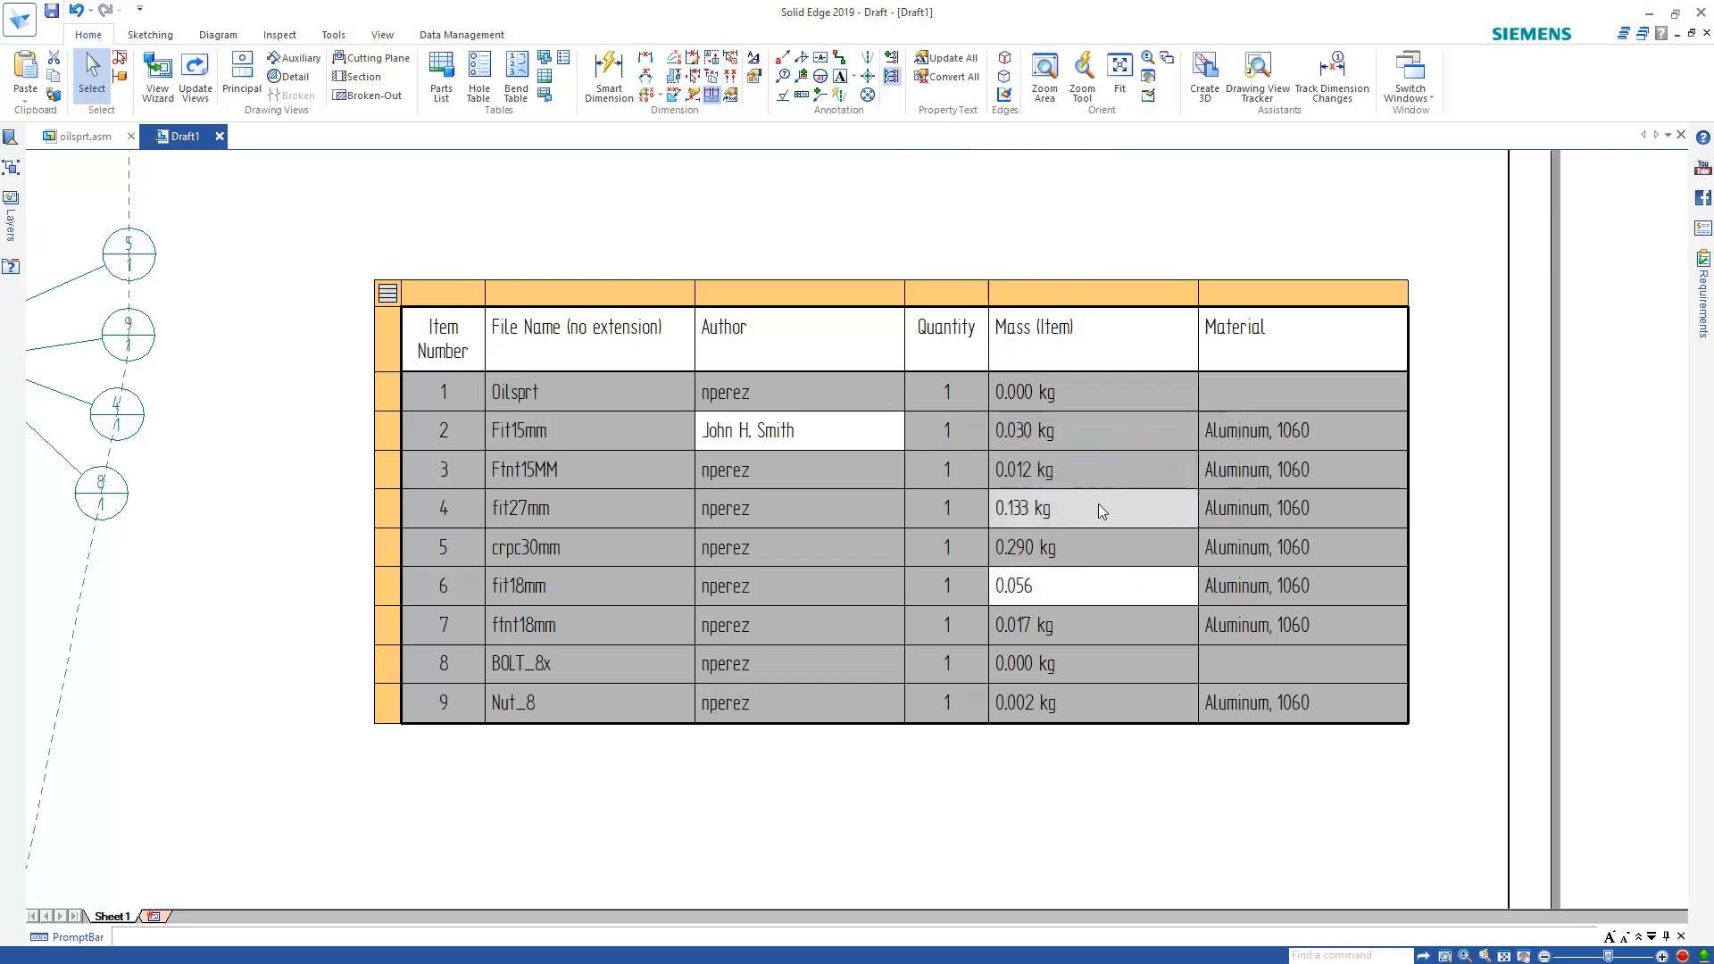
pyautogui.moveTo(1135, 503); pyautogui.dragTo(1011, 503)
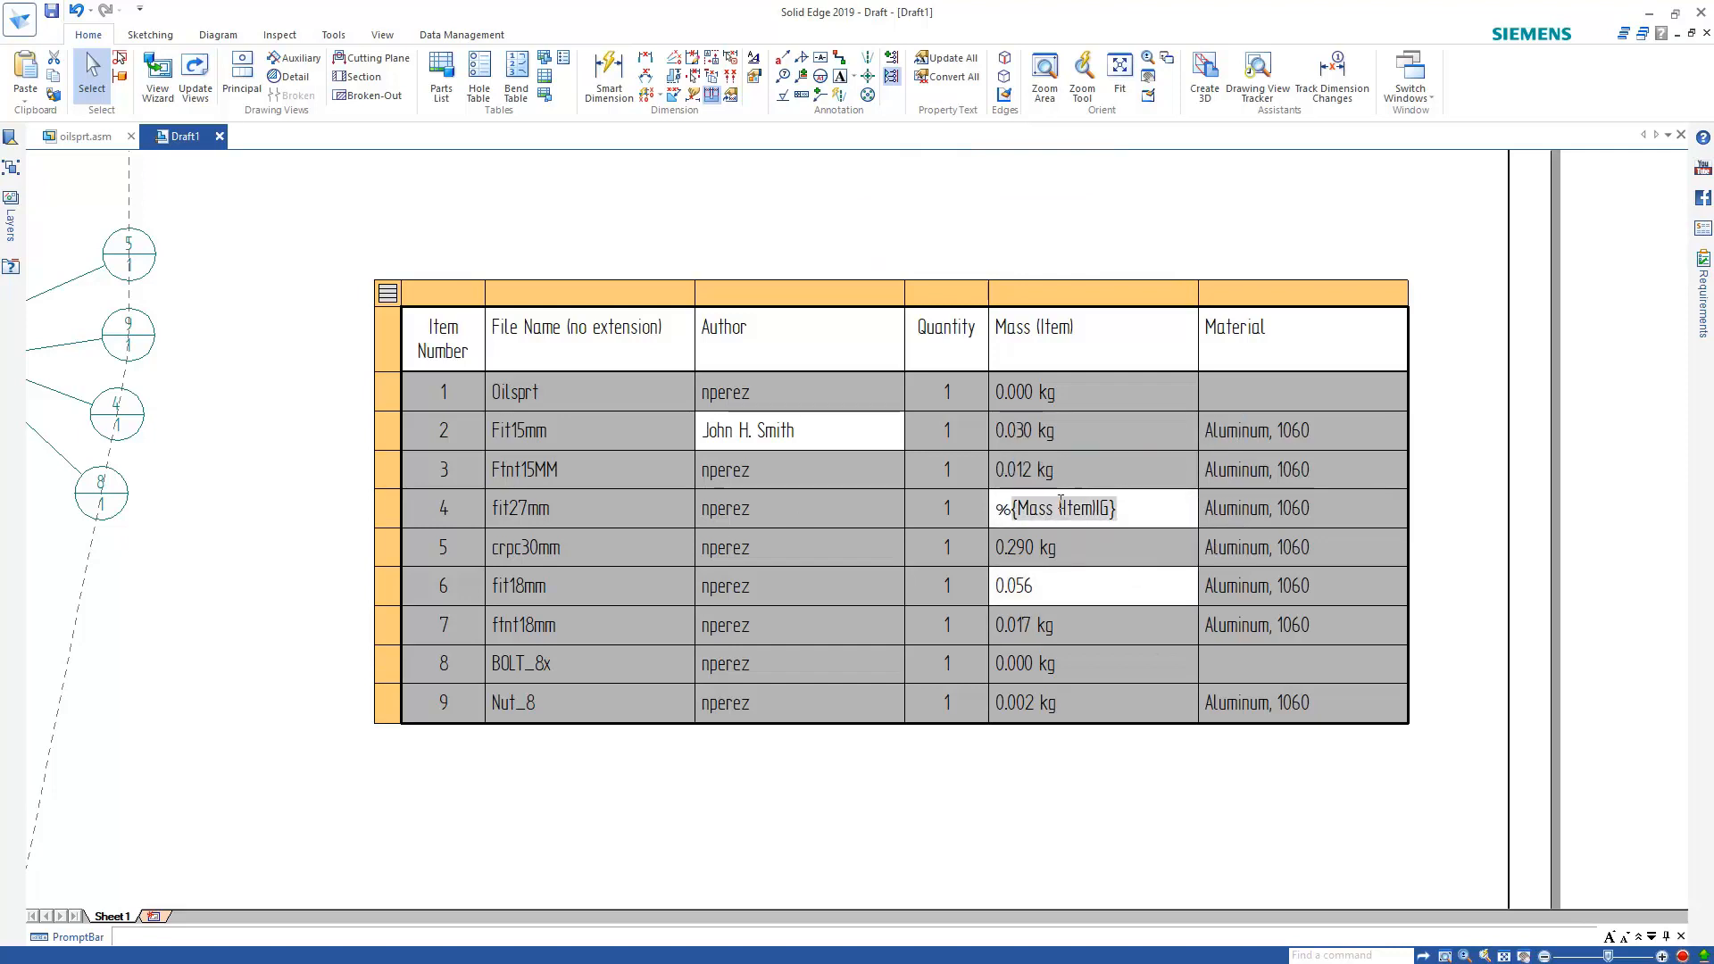
pyautogui.press('BackSpace')
pyautogui.press('BackSpace')
pyautogui.write('1000')
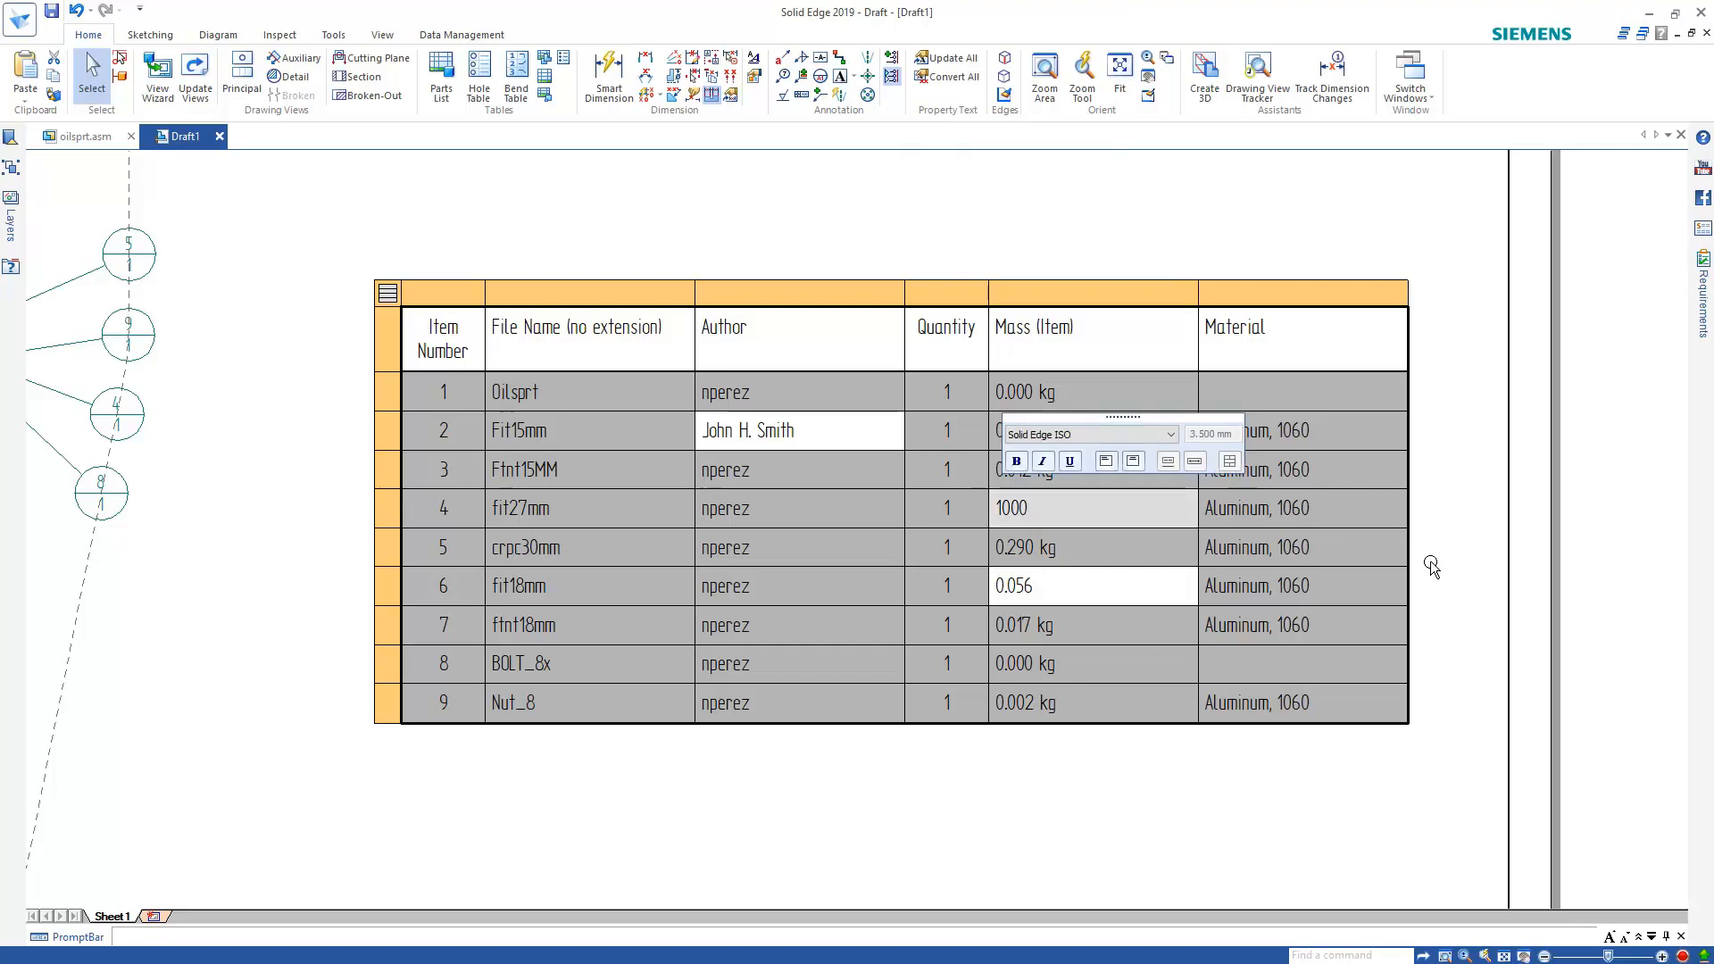
# - Clear the cell override on the Mass (Item) cell of item 4 (fit27mm) and leave direct editing of the parts list
pyautogui.rightClick(1107, 509)
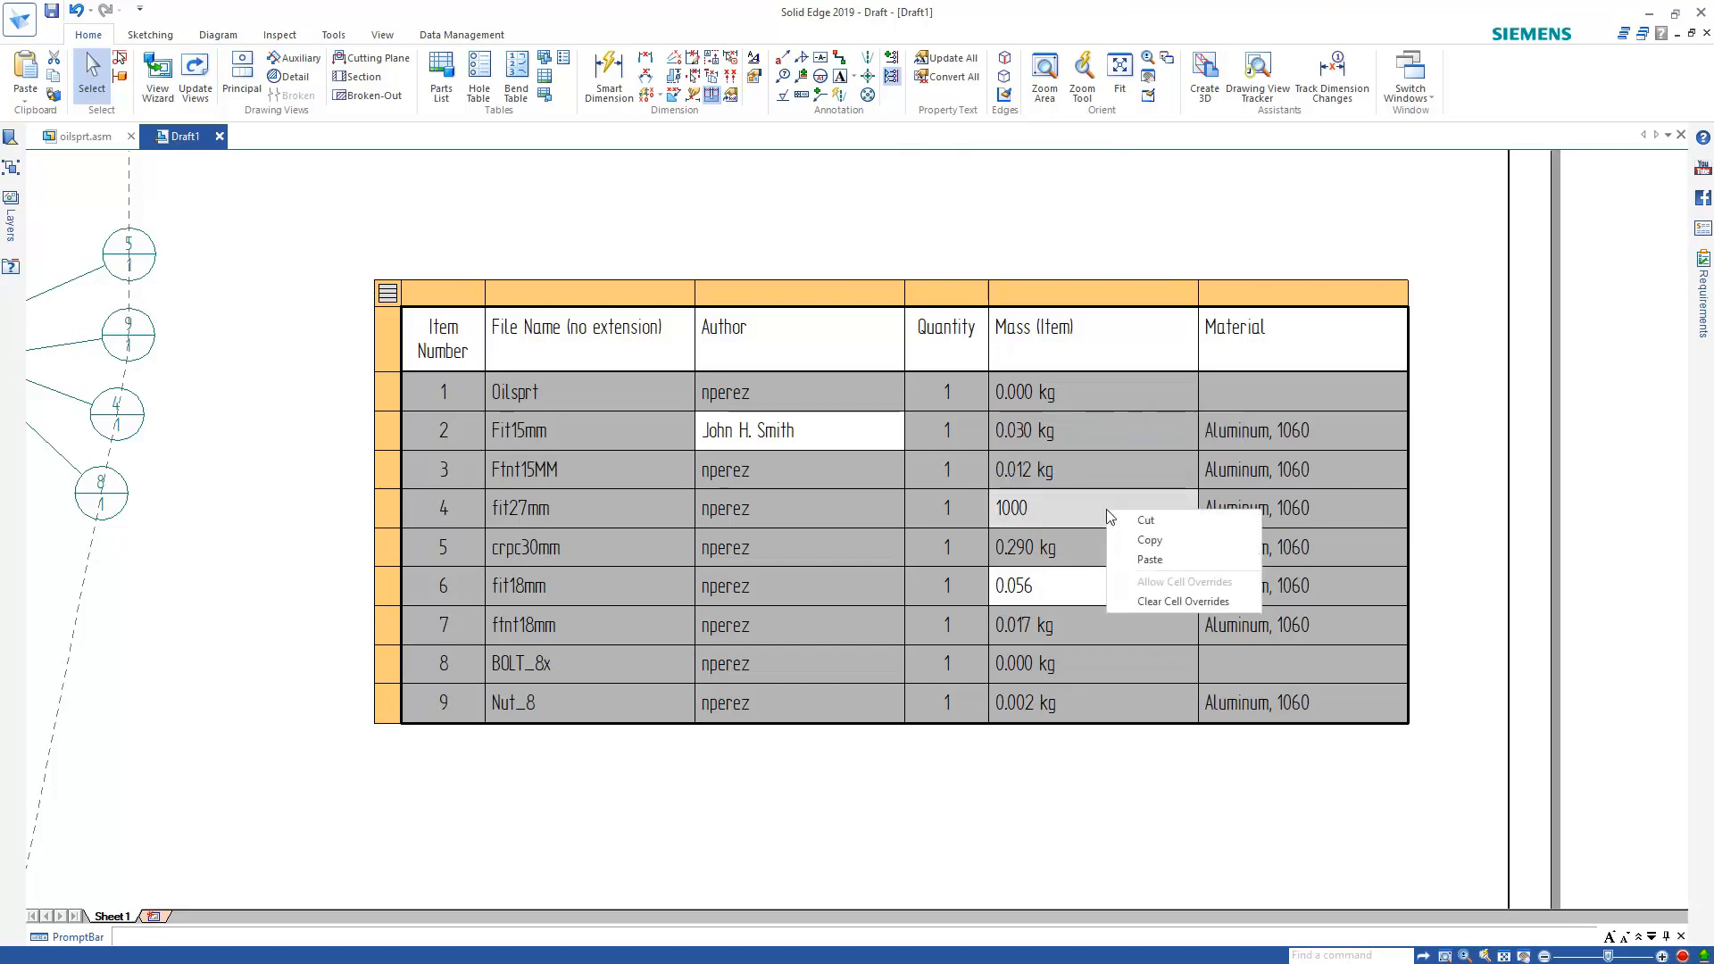
pyautogui.click(1165, 601)
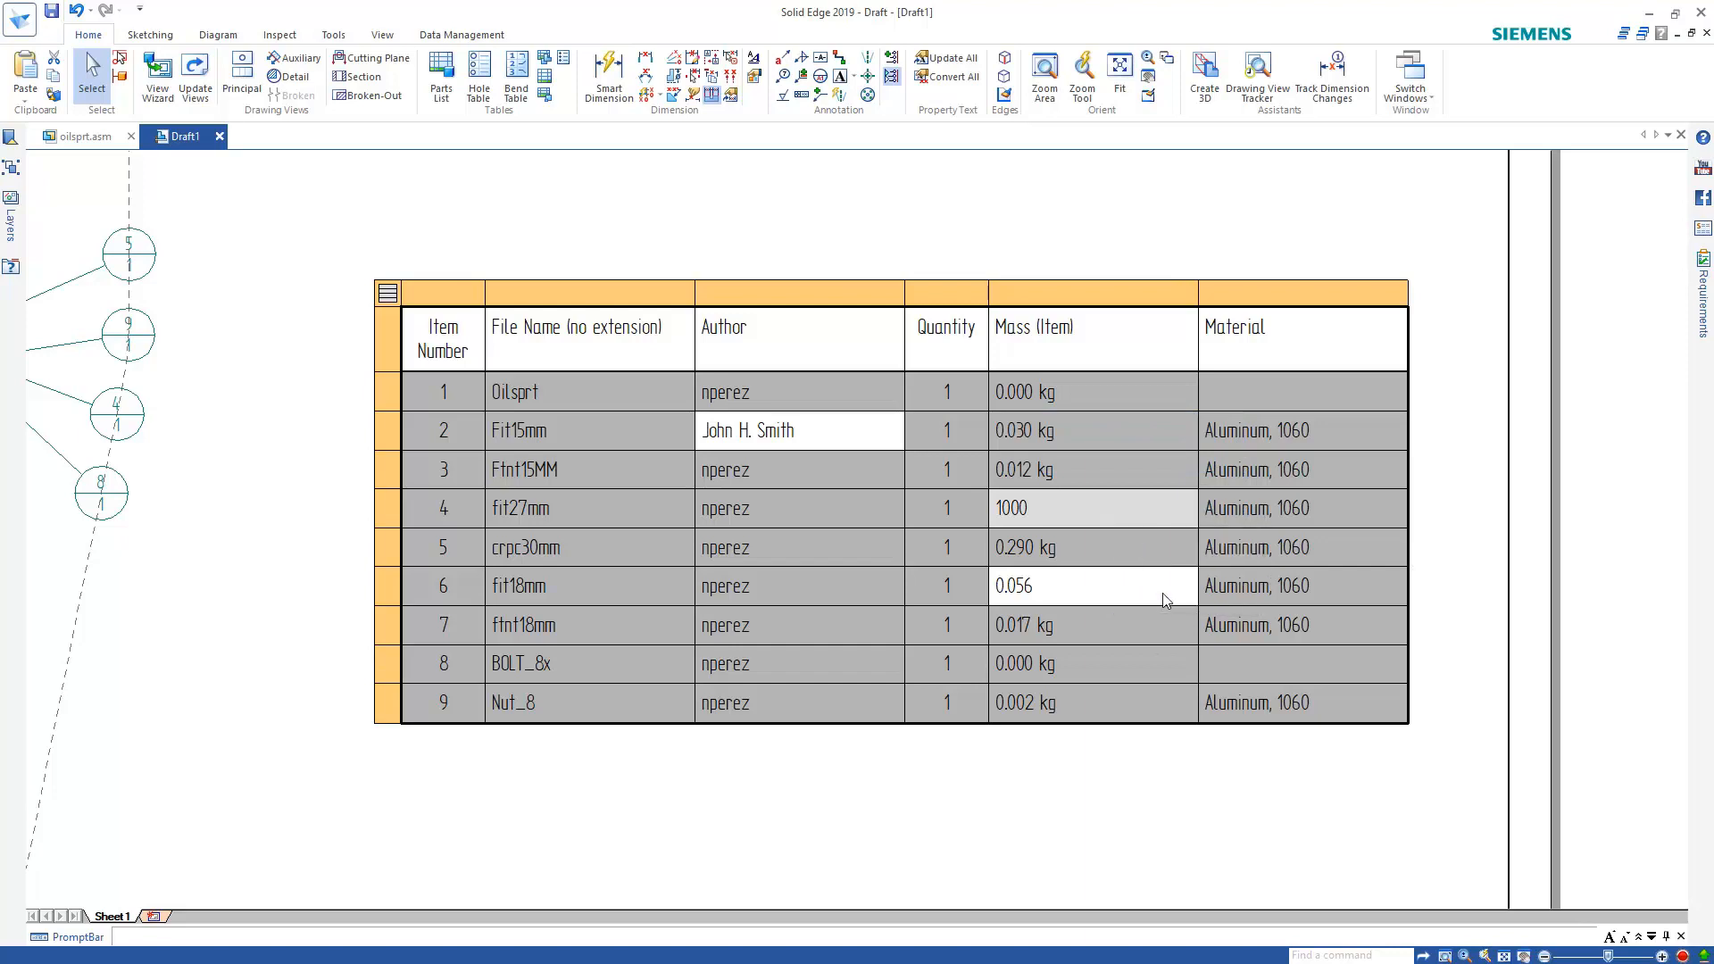
pyautogui.click(1275, 509)
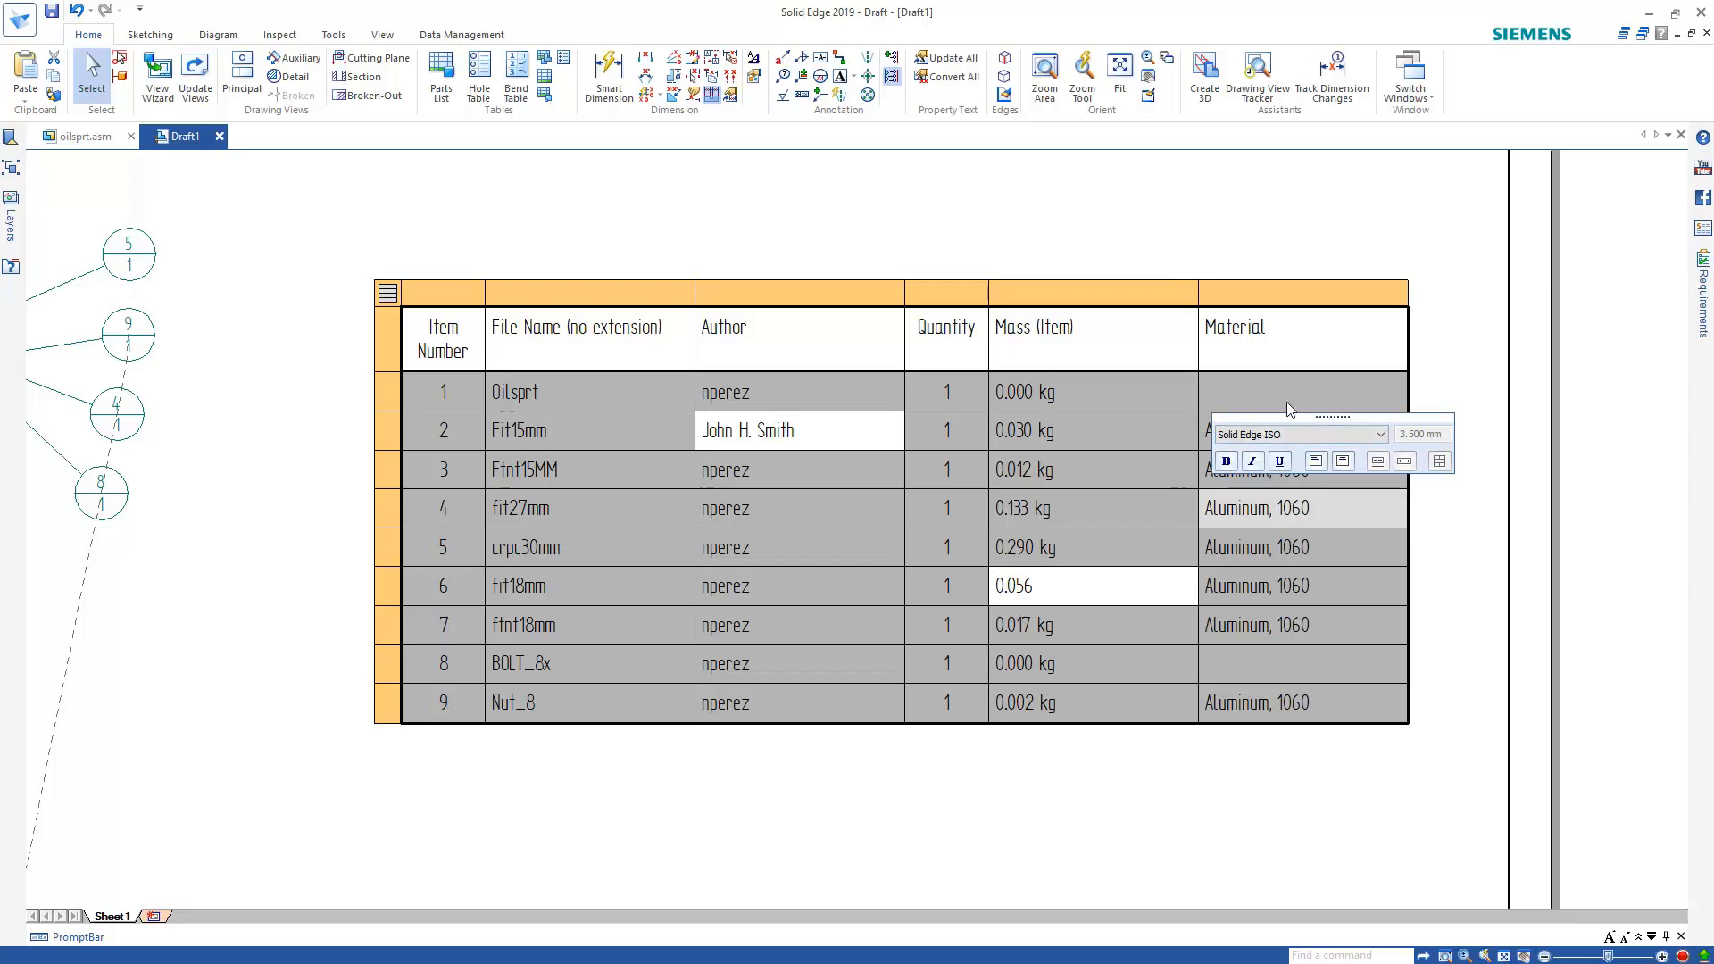
pyautogui.click(994, 211)
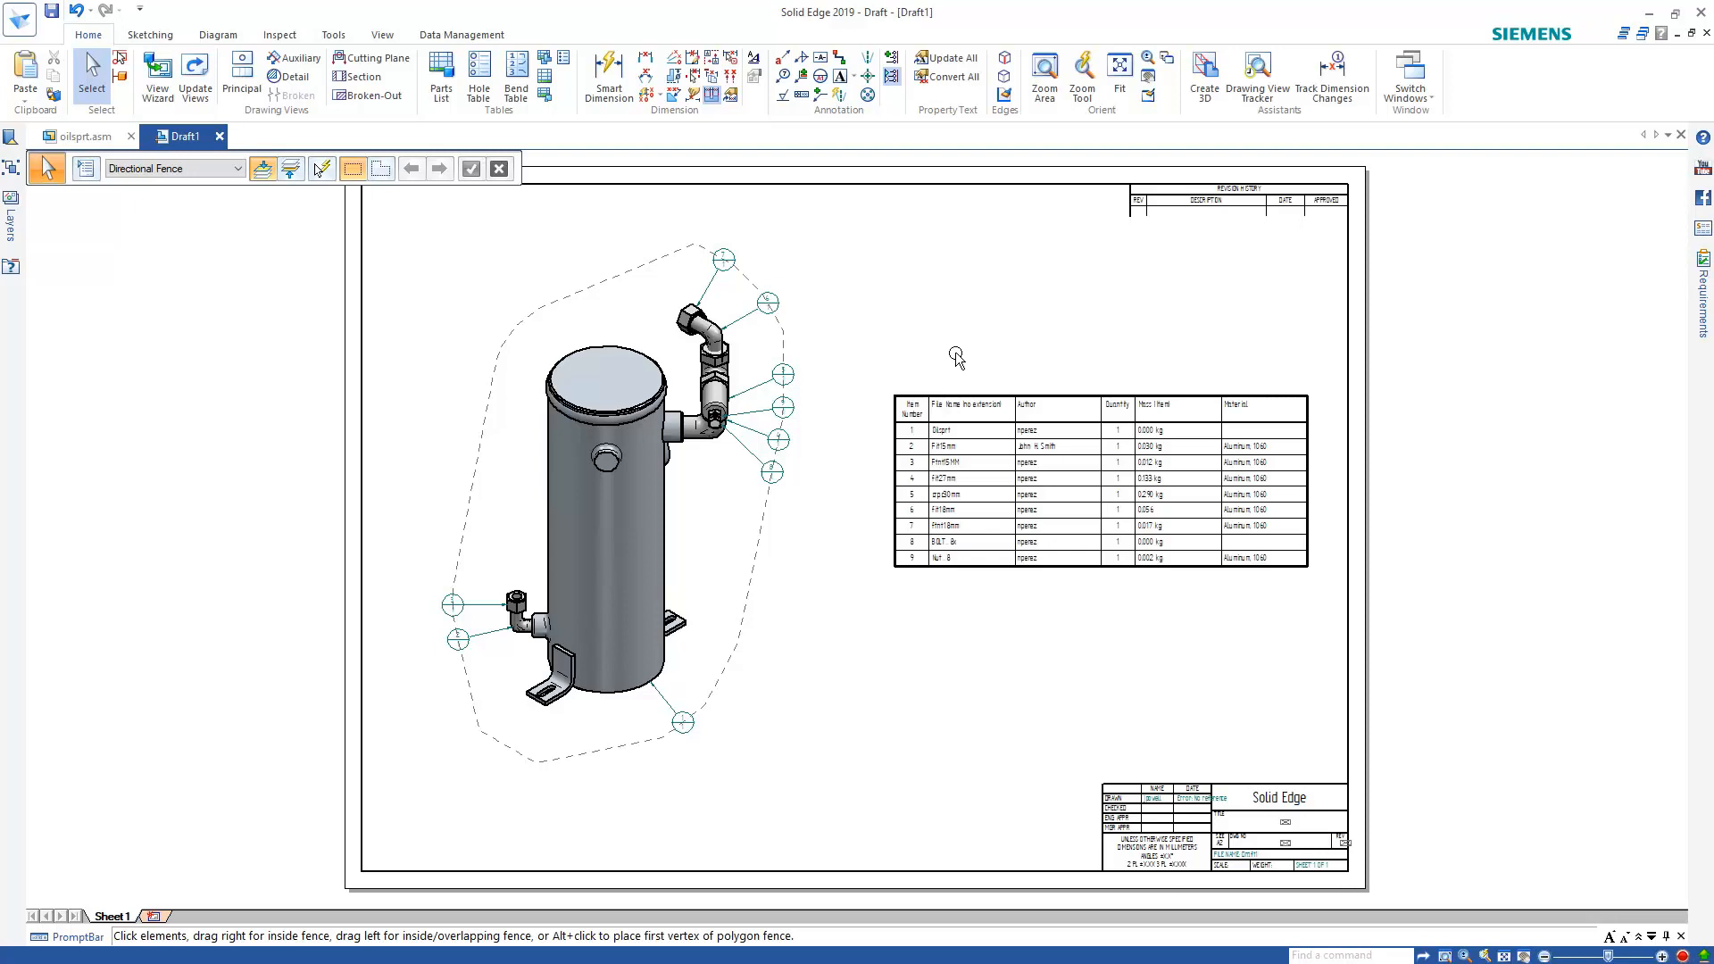
# - Open the parts list for direct editing on the sheet and turn off Show Property Text
pyautogui.click(959, 406)
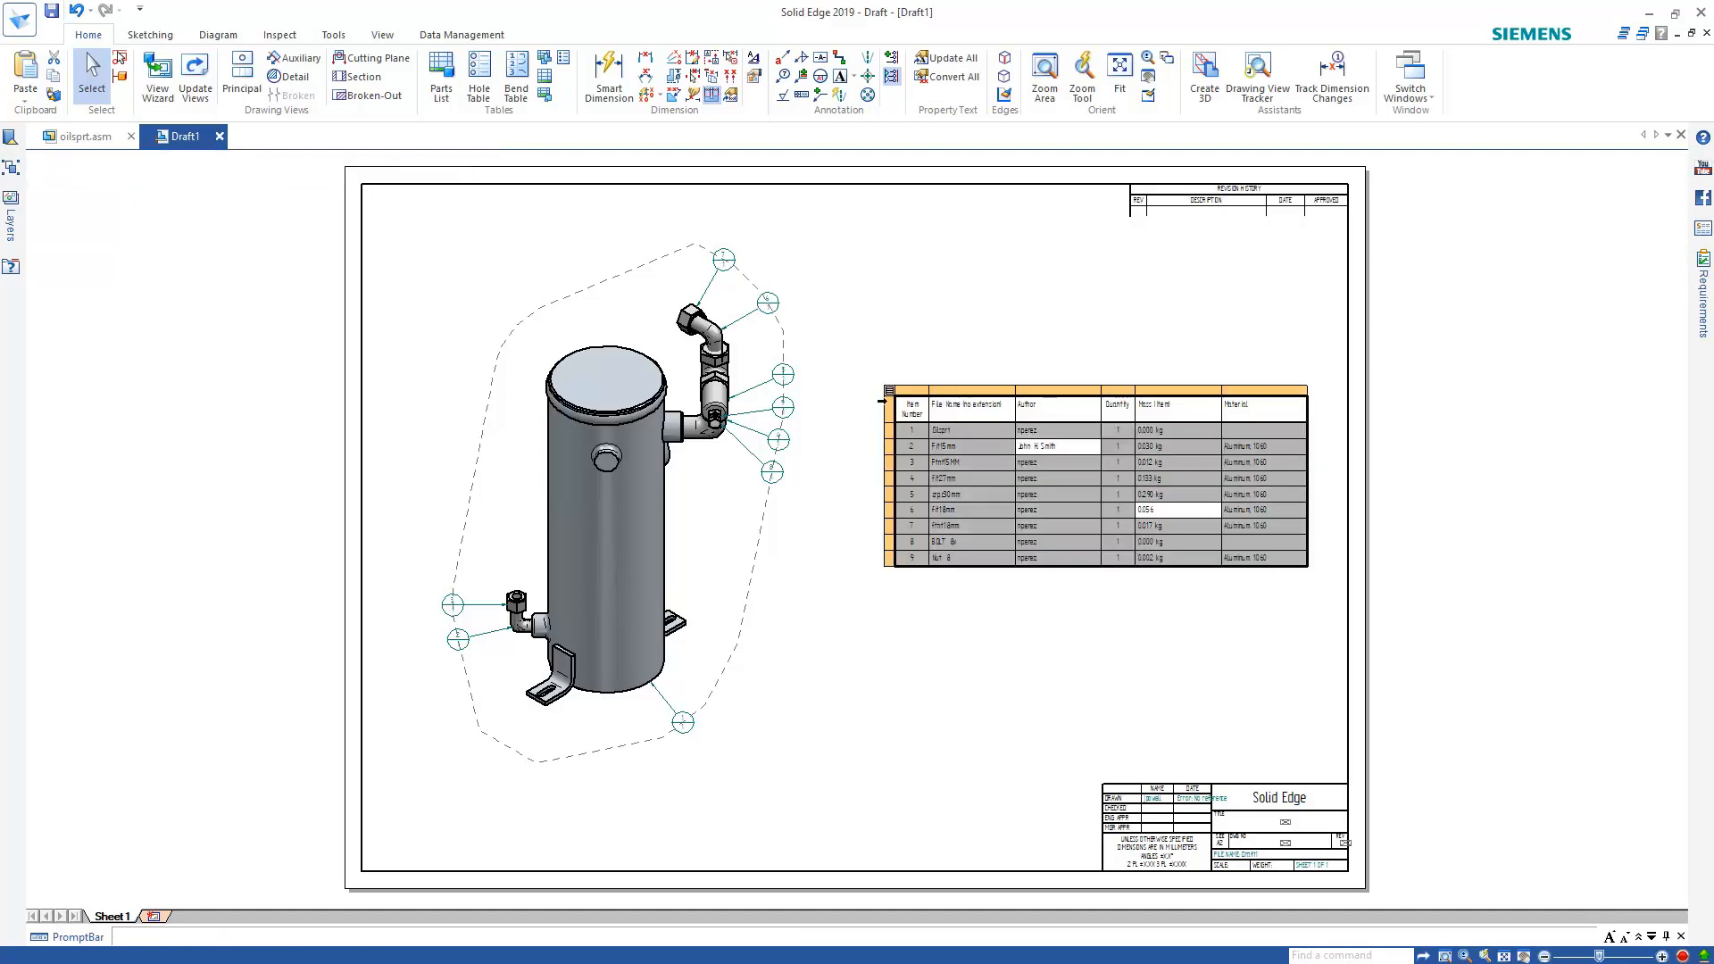
pyautogui.scroll(3, 940, 385)
pyautogui.moveTo(1003, 357); pyautogui.dragTo(645, 317, button='middle')
pyautogui.click(476, 345)
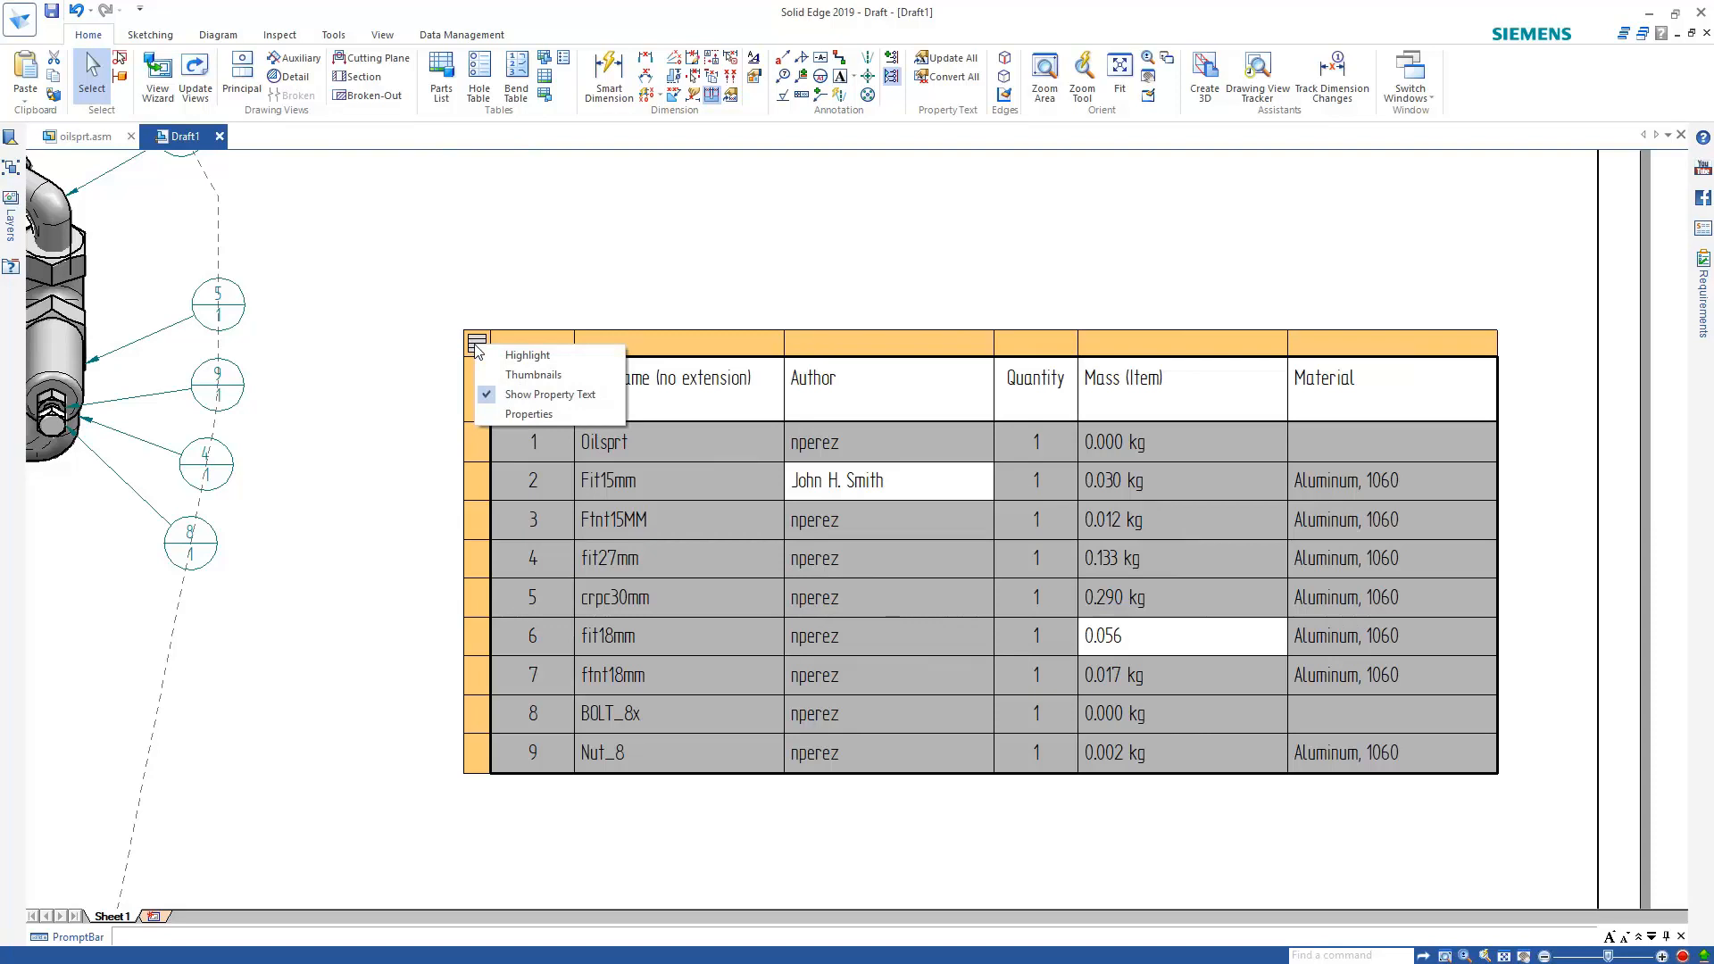
pyautogui.click(540, 401)
# - Turn on the Thumbnails and Highlight modes for the parts list
pyautogui.click(477, 344)
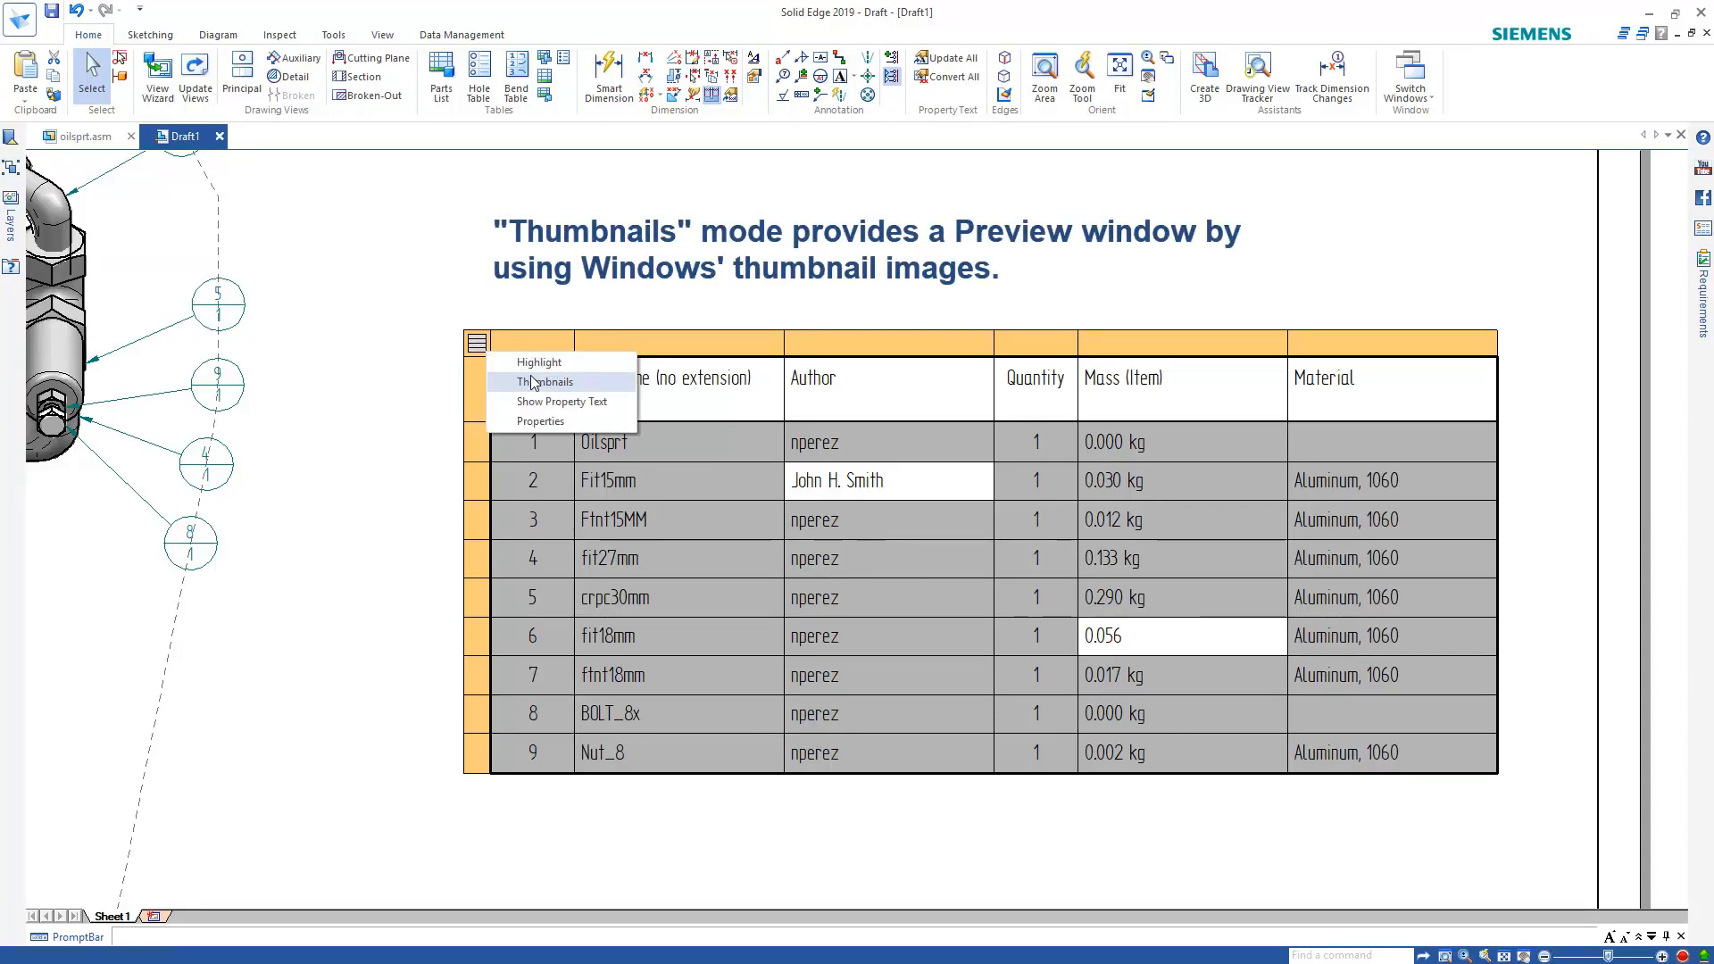
pyautogui.click(533, 382)
pyautogui.click(482, 346)
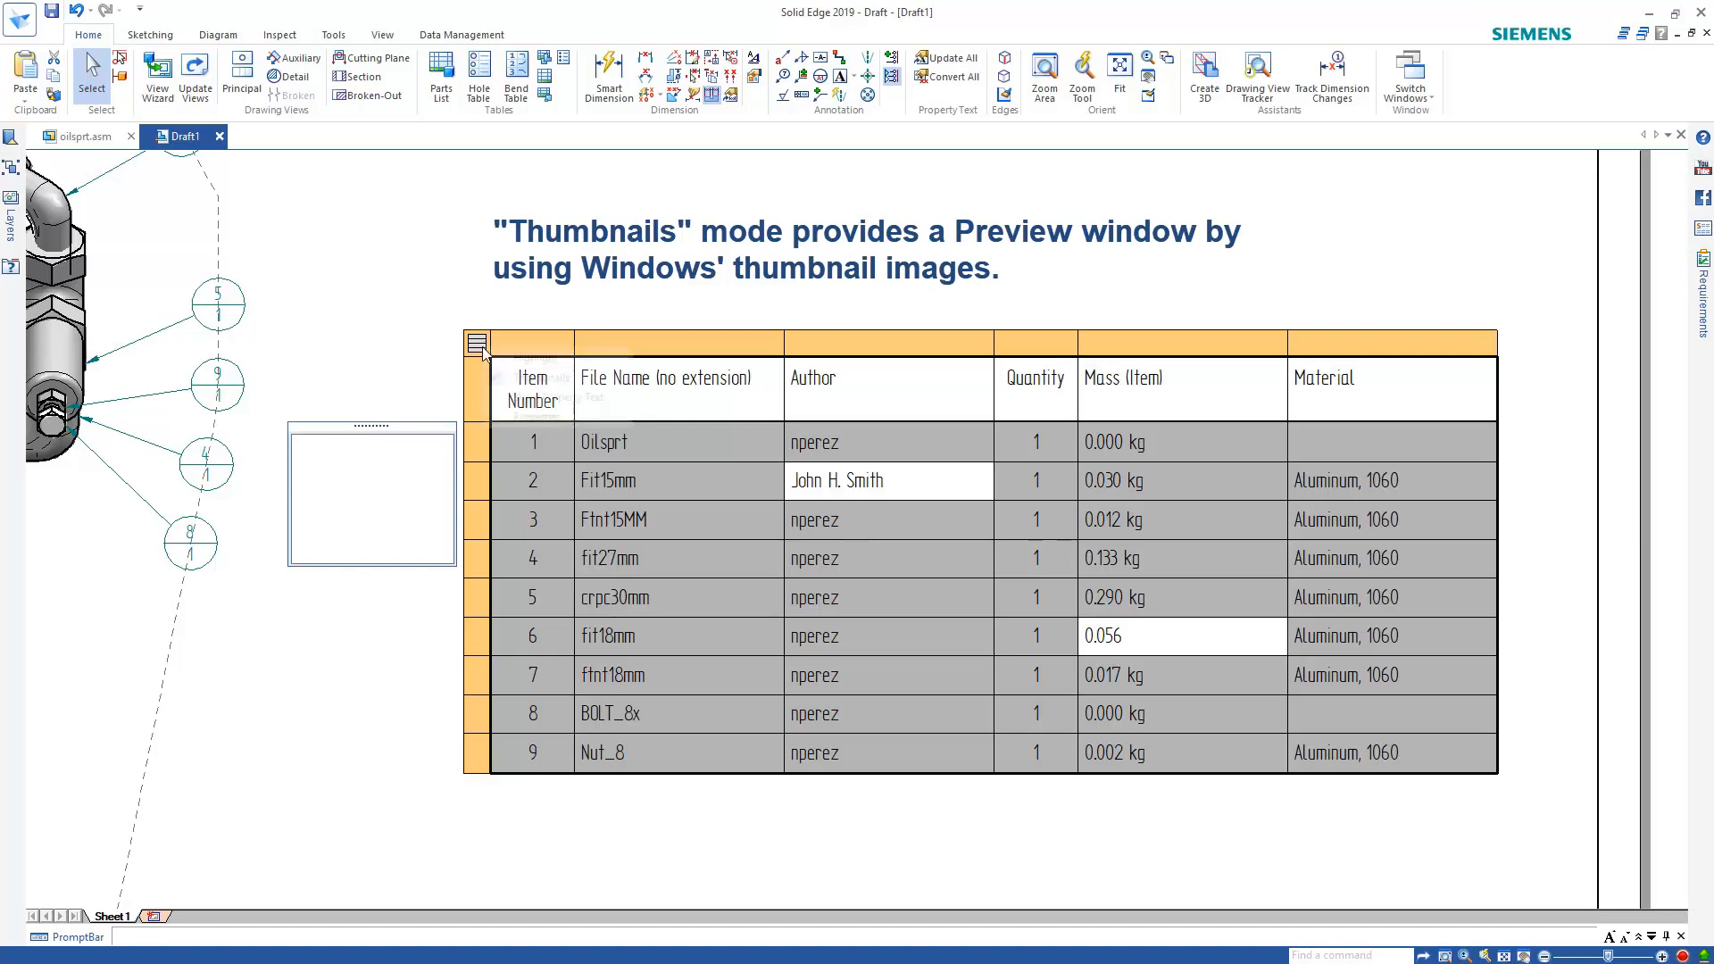
pyautogui.click(511, 355)
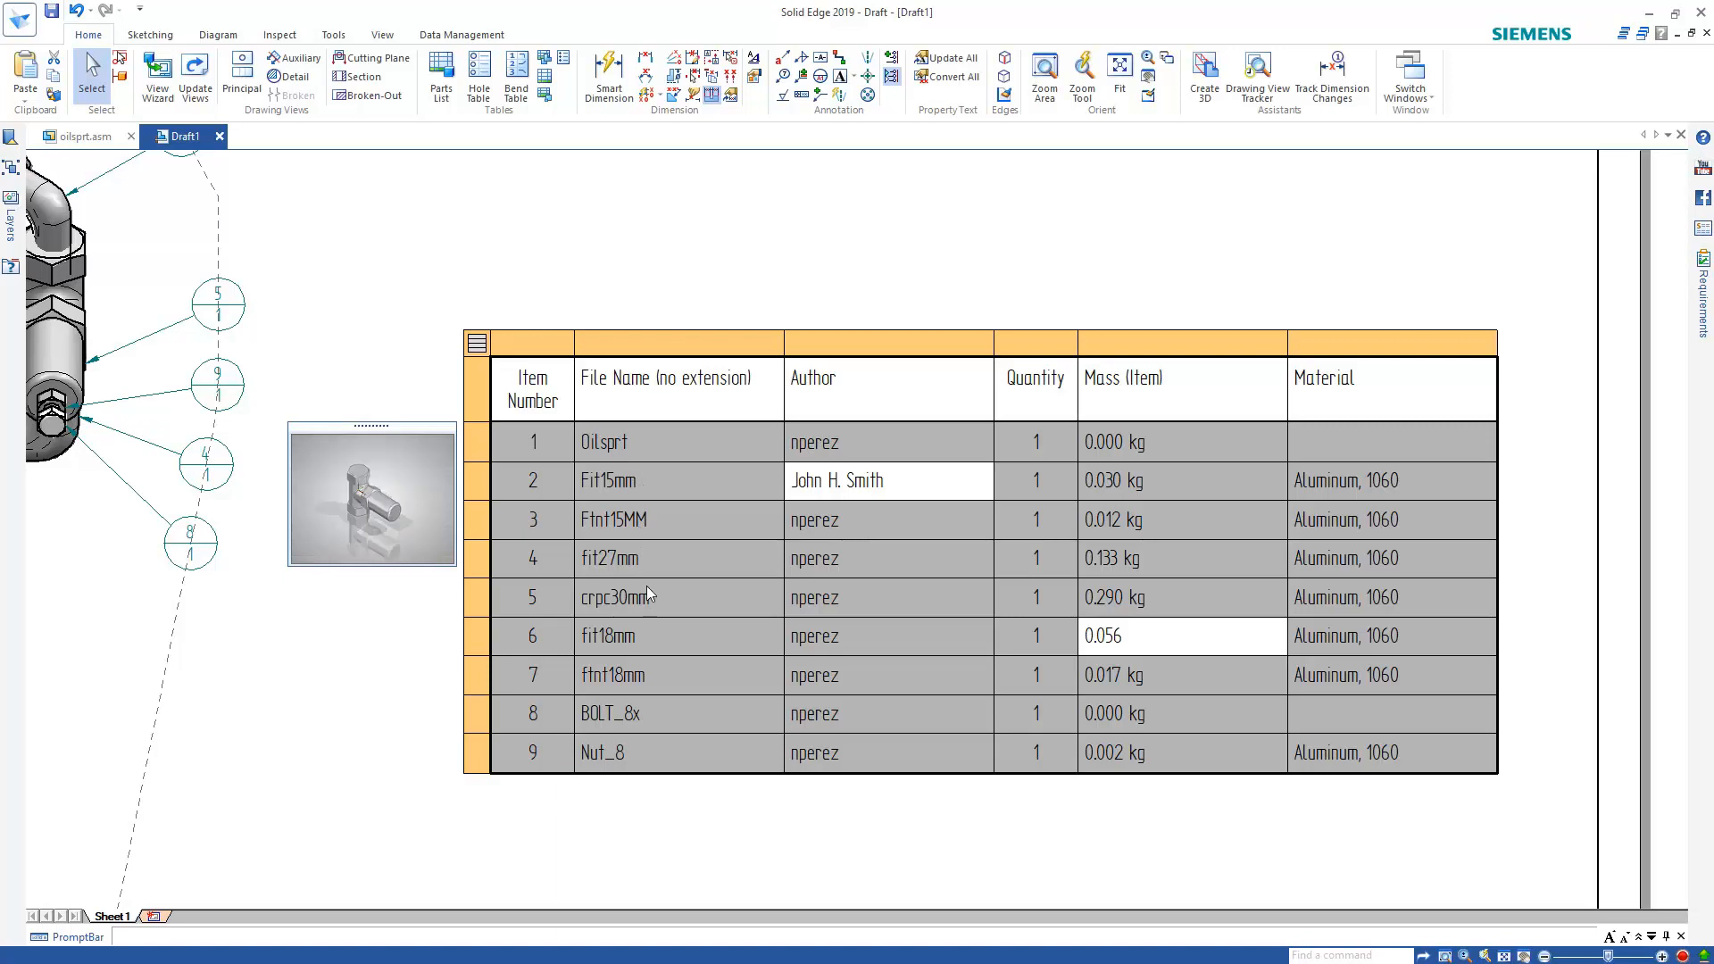
# - Move the thumbnail preview window clear of the assembly view
pyautogui.scroll(-5, 647, 585)
pyautogui.scroll(1, 730, 483)
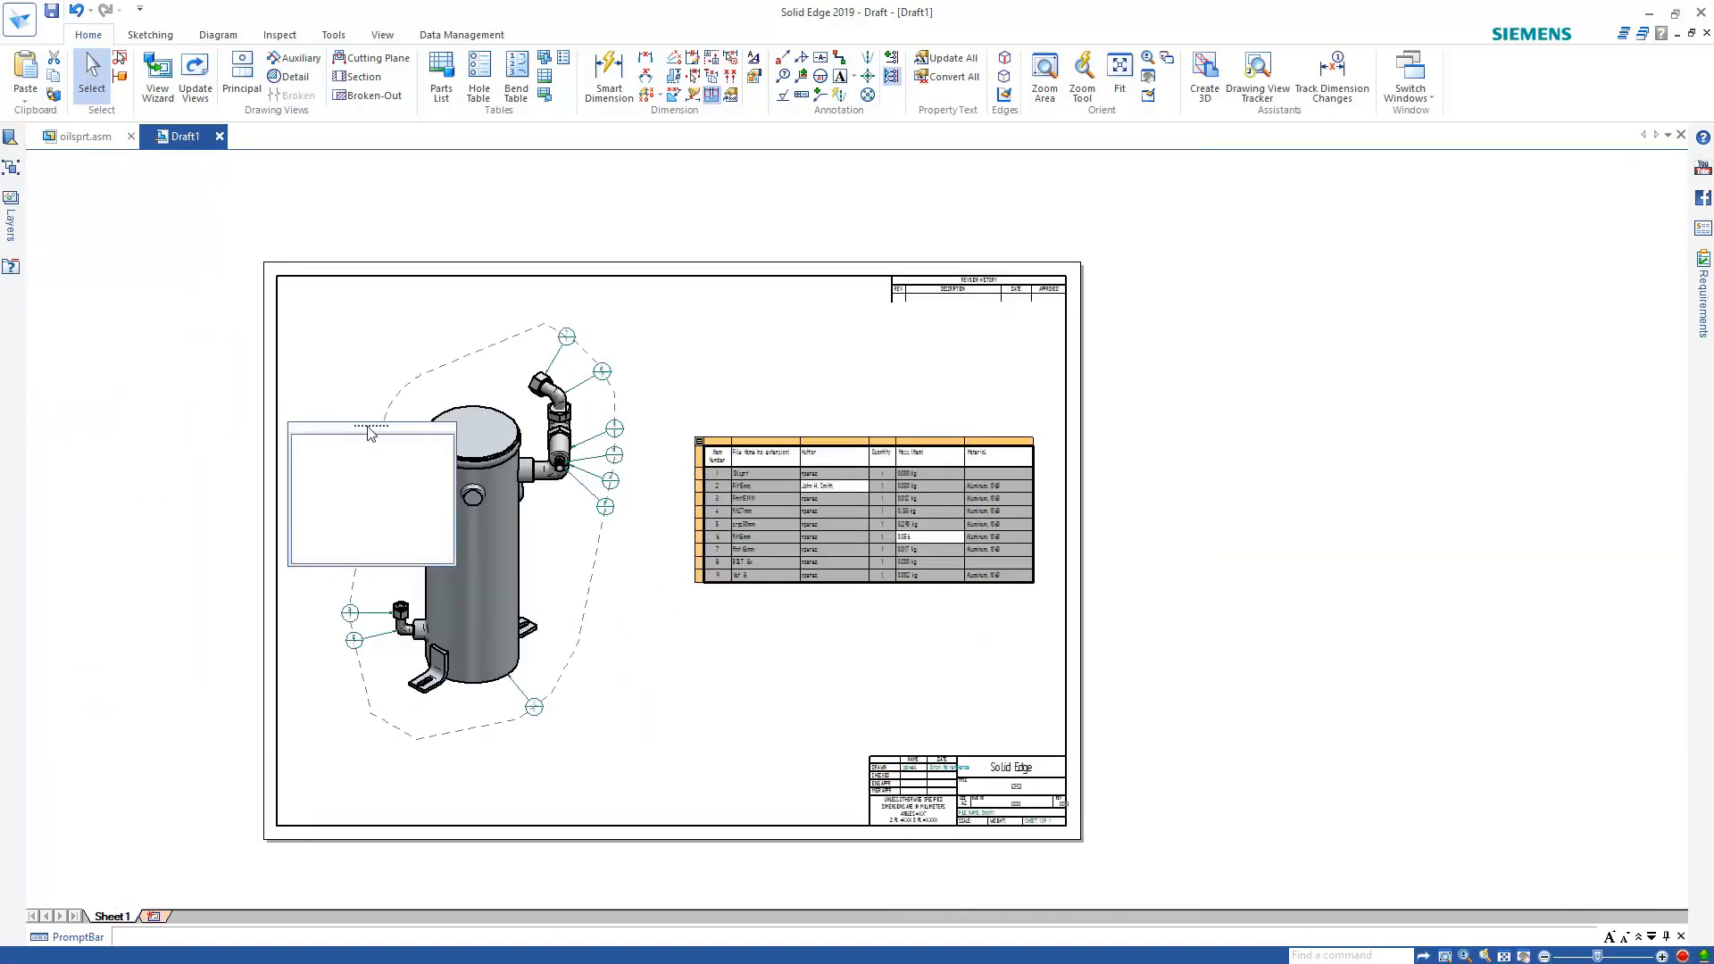
pyautogui.moveTo(374, 426); pyautogui.dragTo(286, 283)
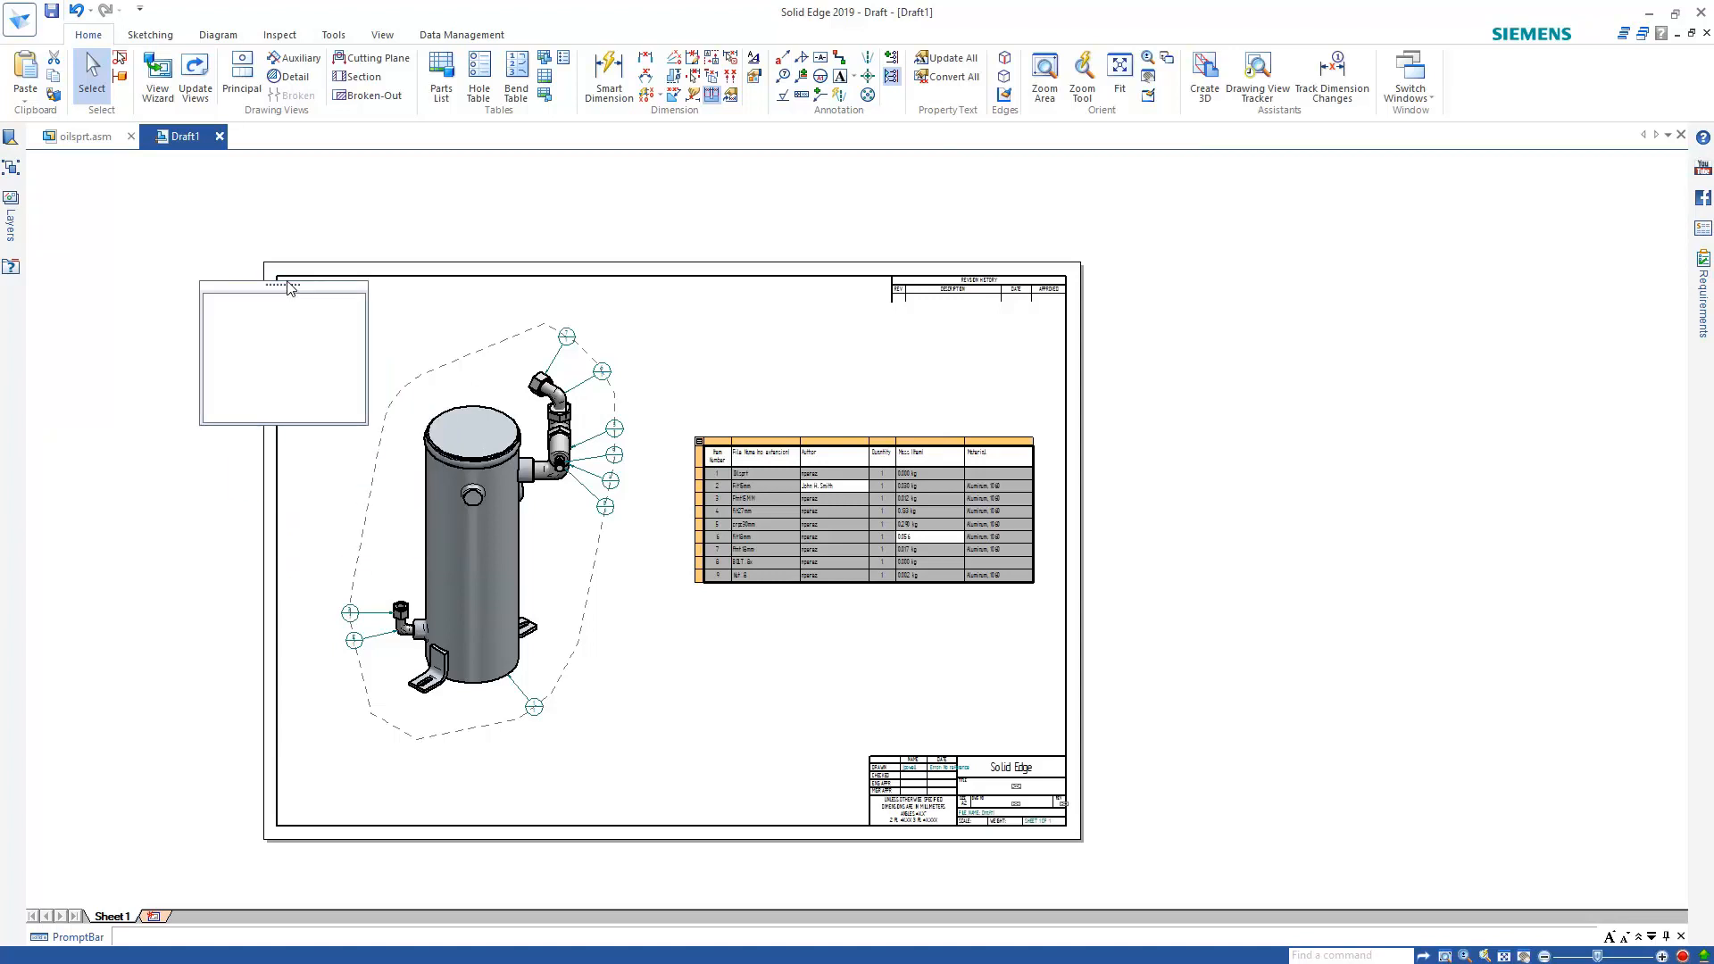
# - Examine the thumbnails and highlighted parts for the file names of items 1, 3, 4, 6, 8 and 9, and leave direct editing
pyautogui.click(750, 476)
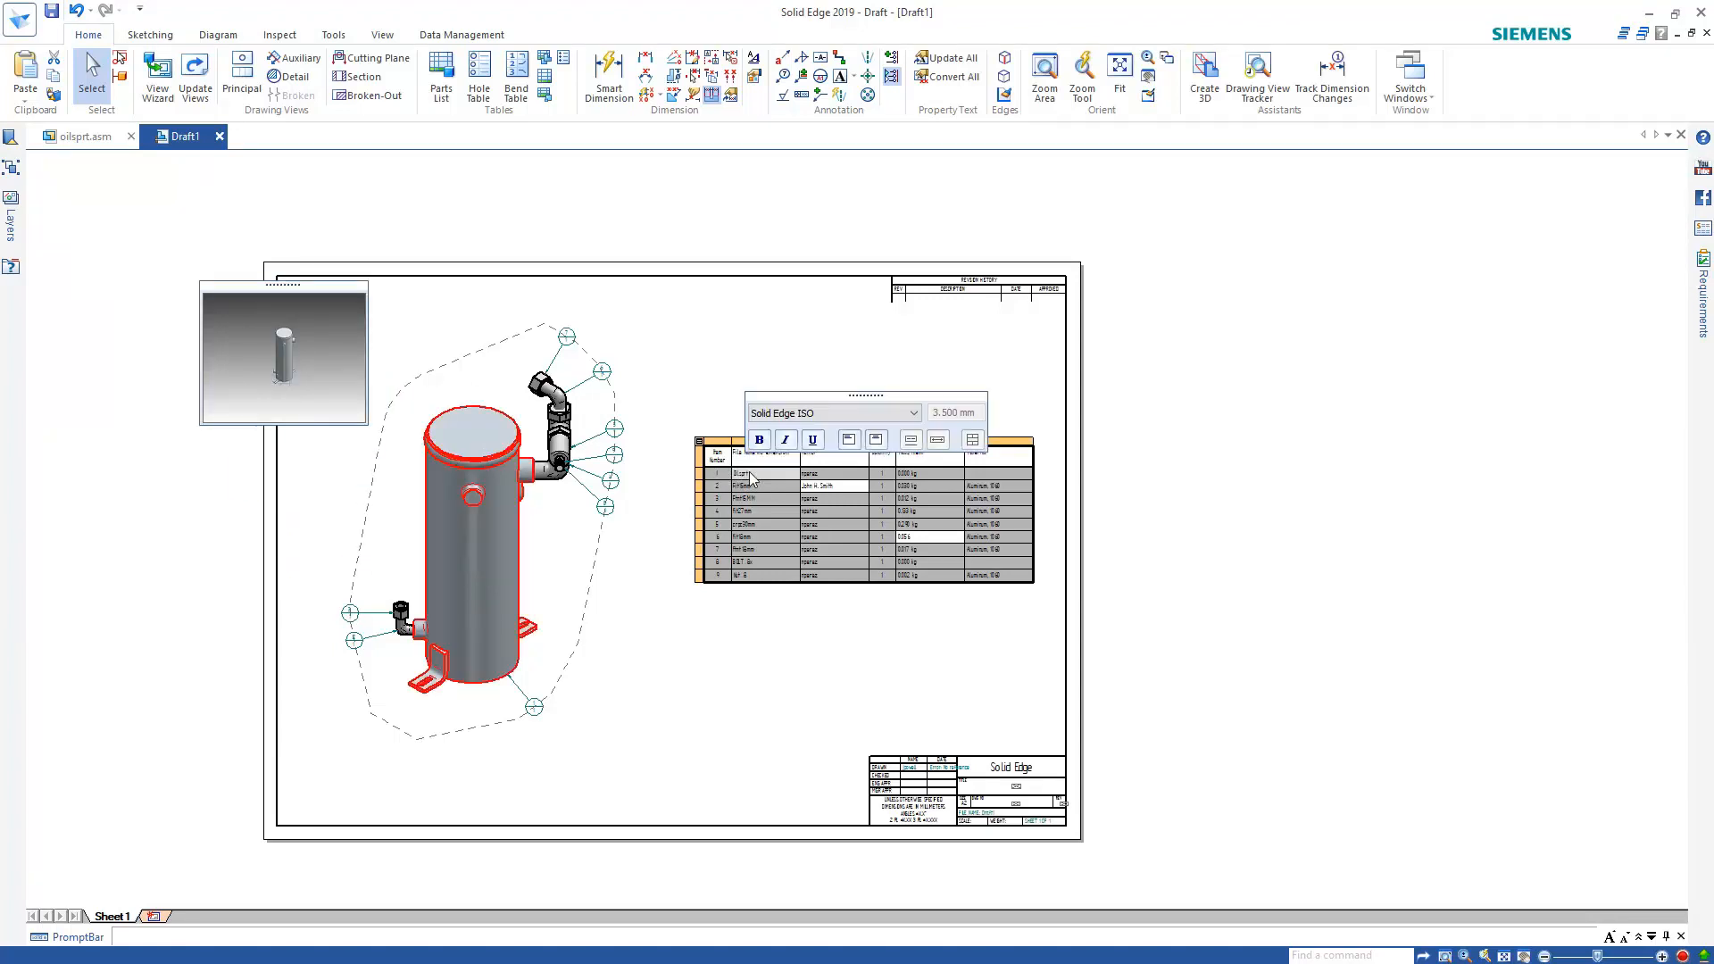
pyautogui.click(753, 498)
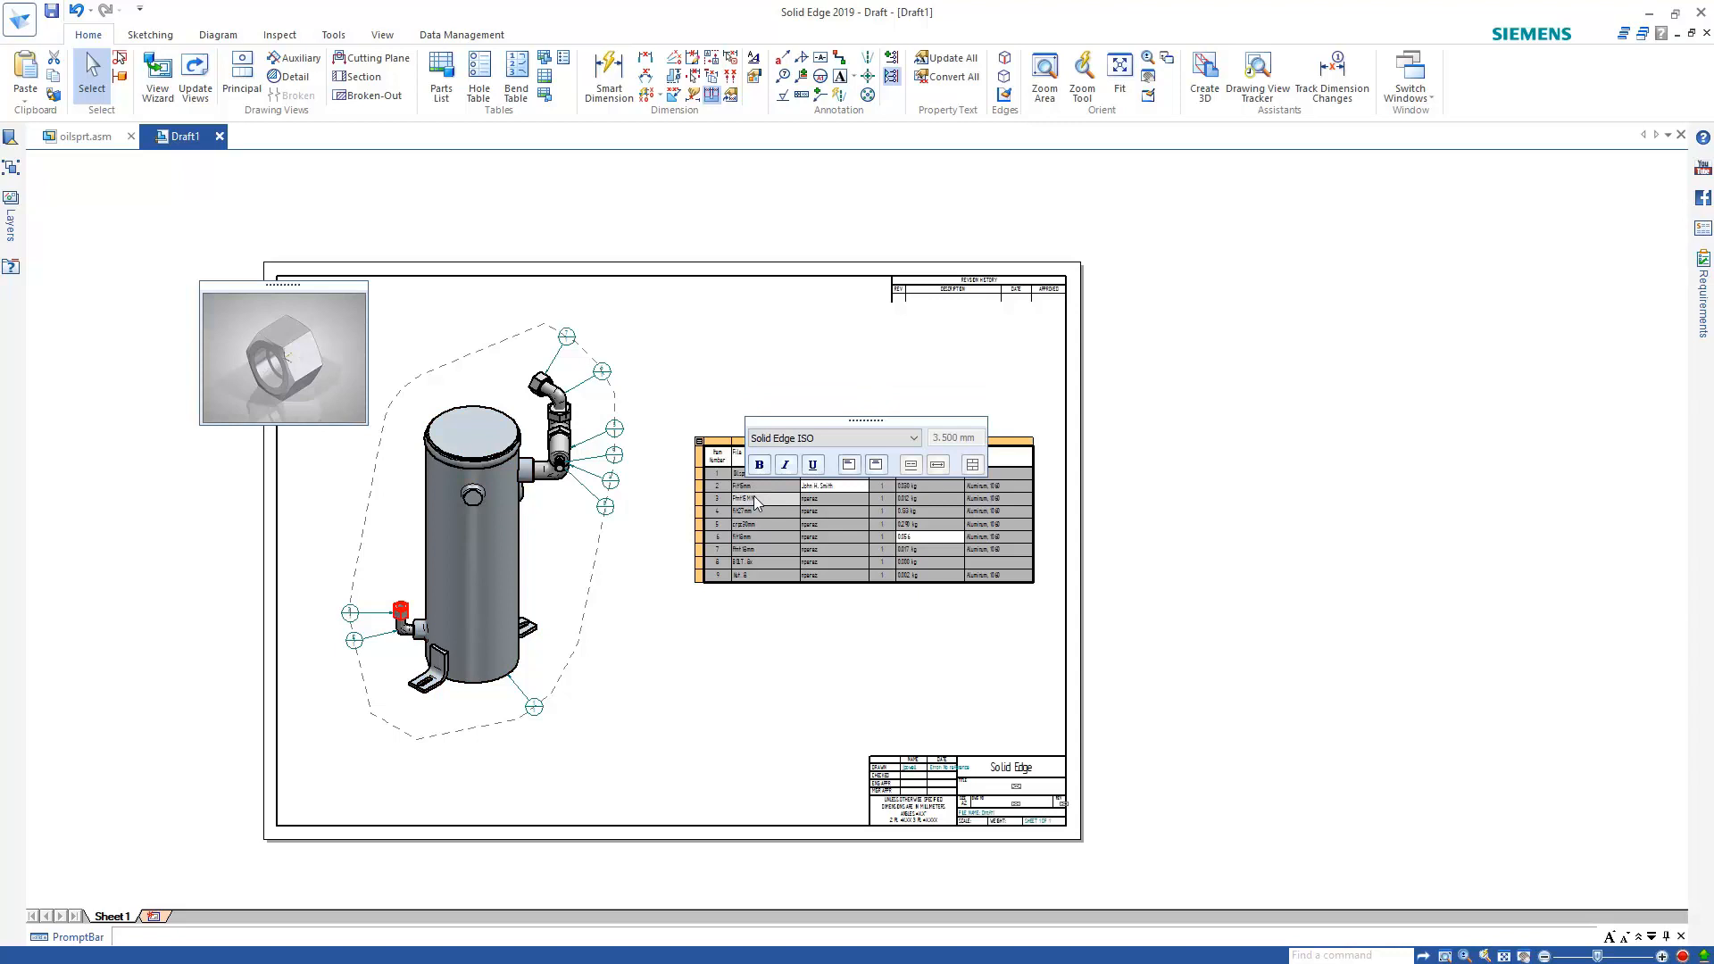
pyautogui.click(754, 510)
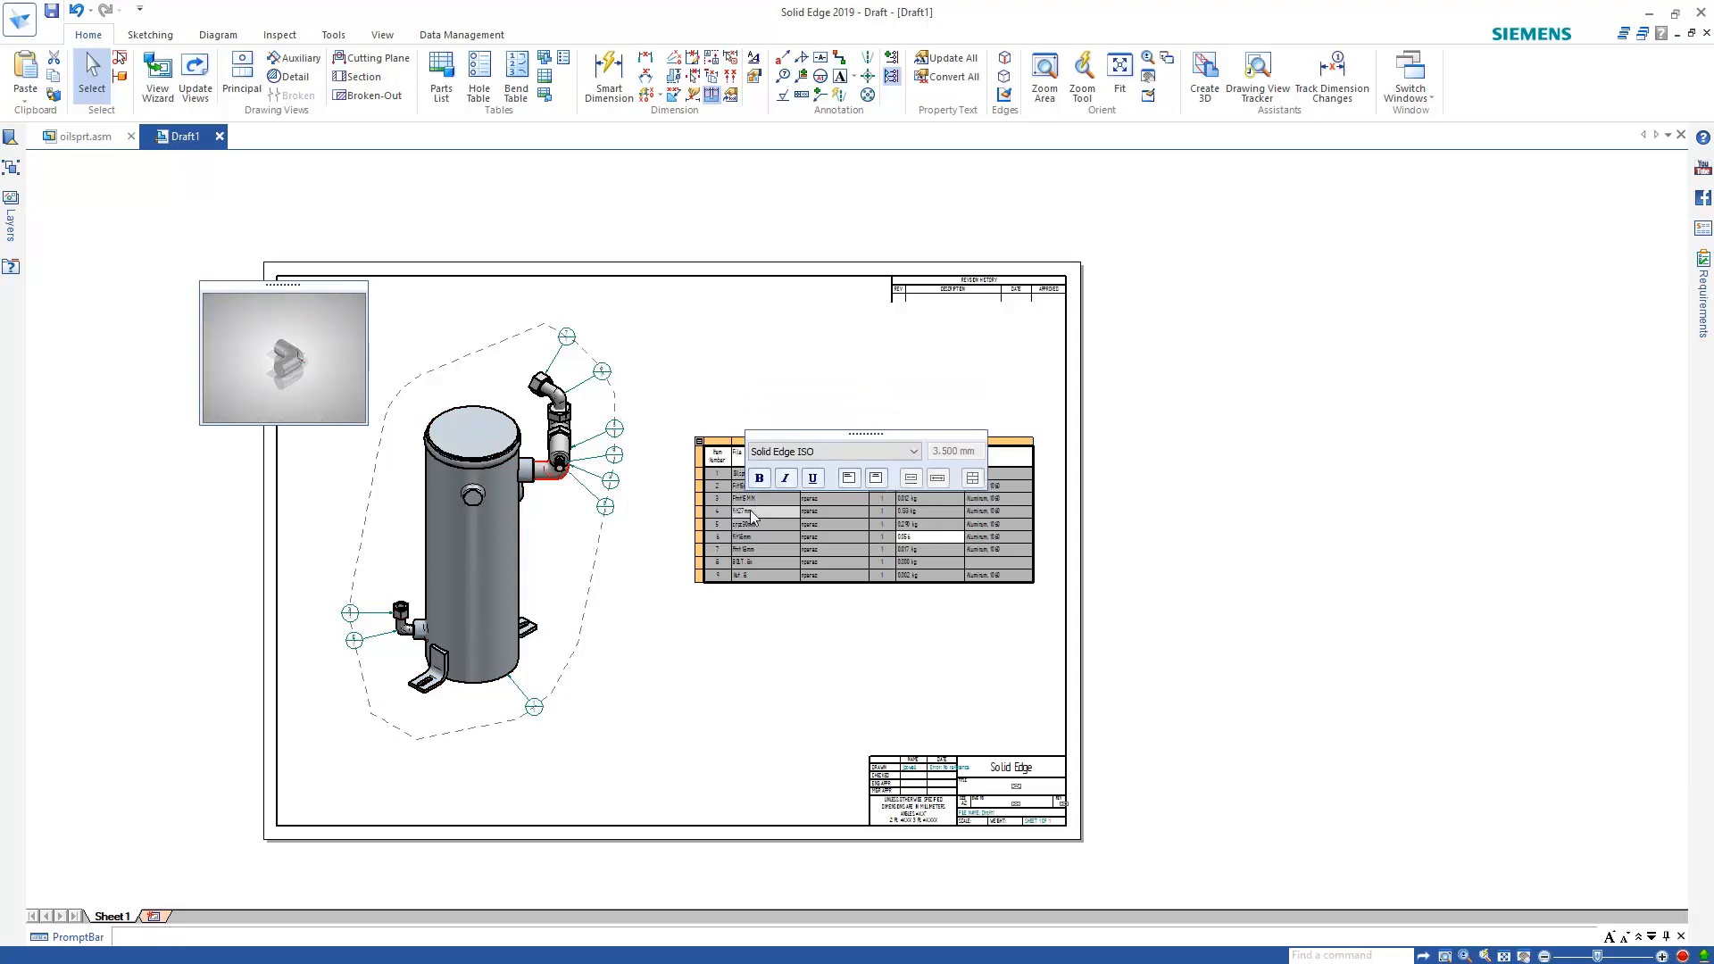
pyautogui.click(755, 539)
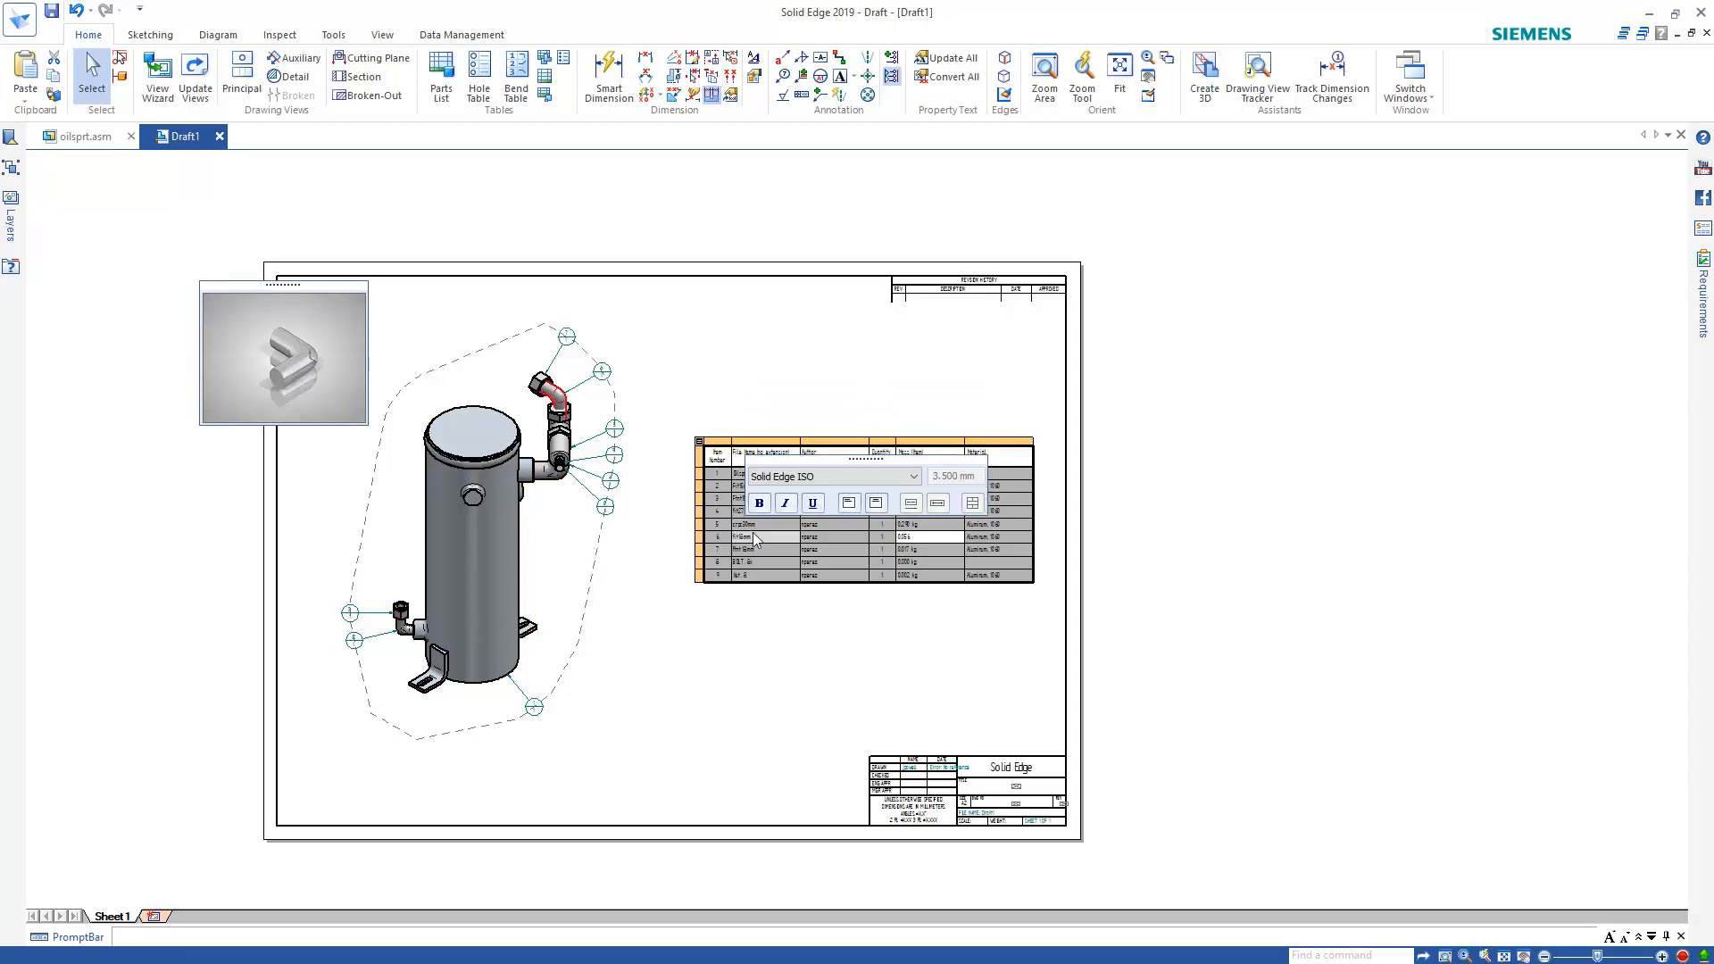
pyautogui.click(759, 560)
pyautogui.click(760, 575)
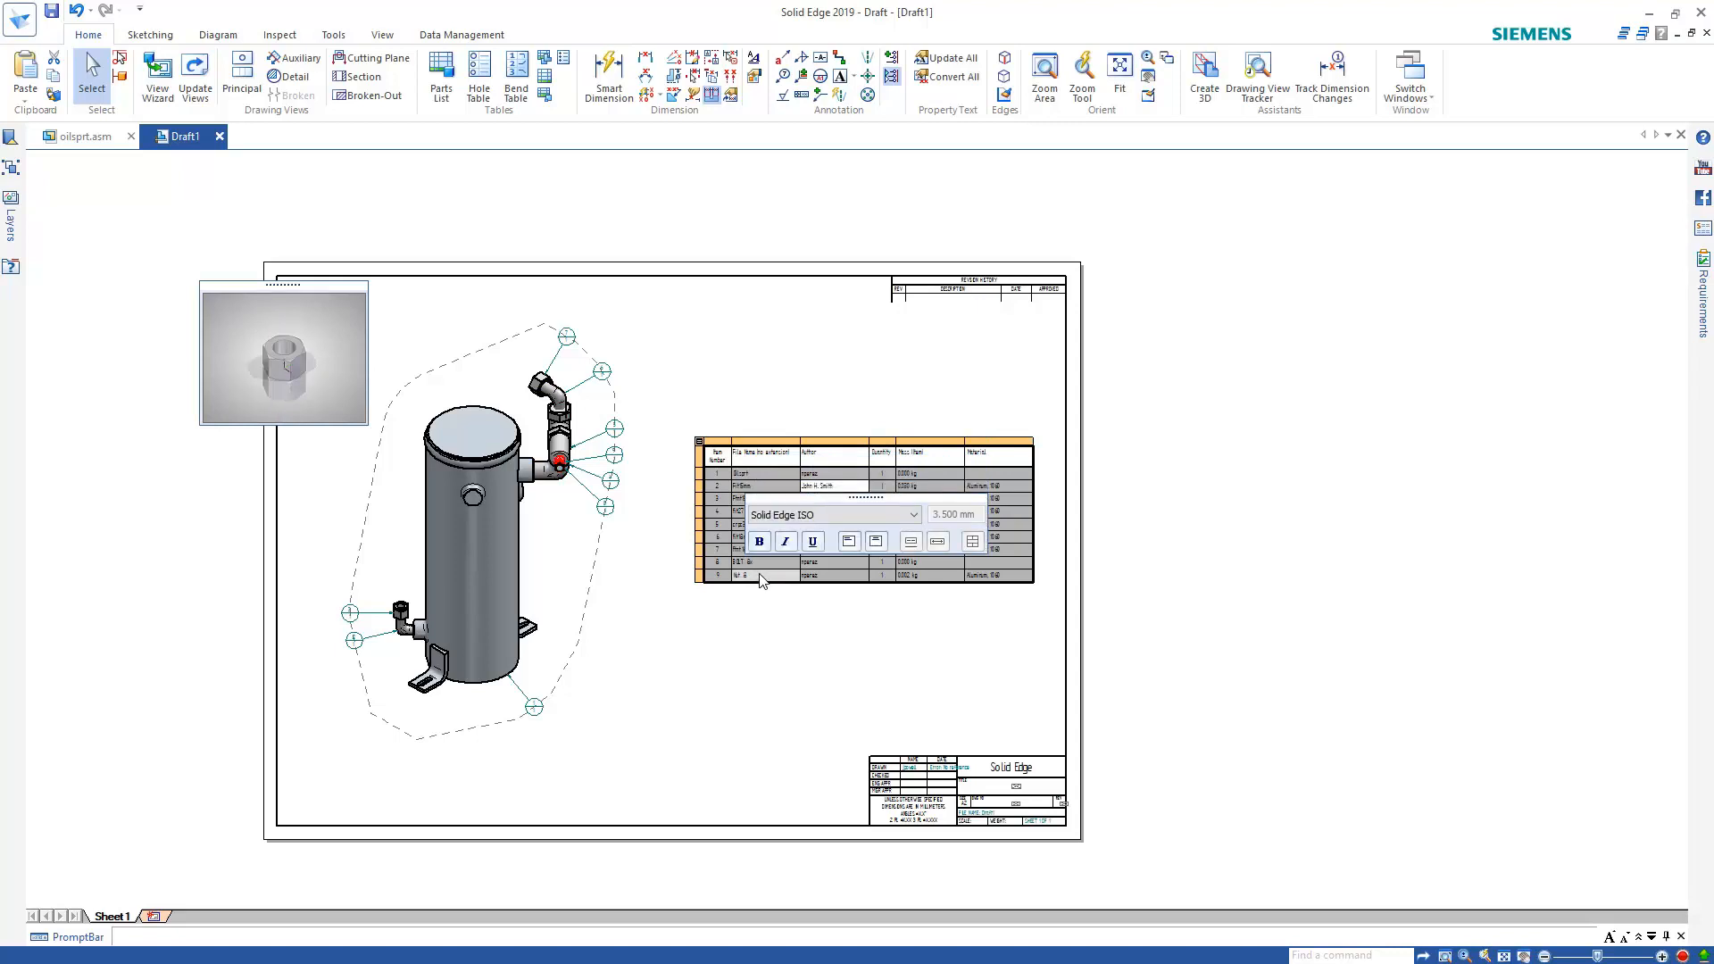
pyautogui.click(851, 410)
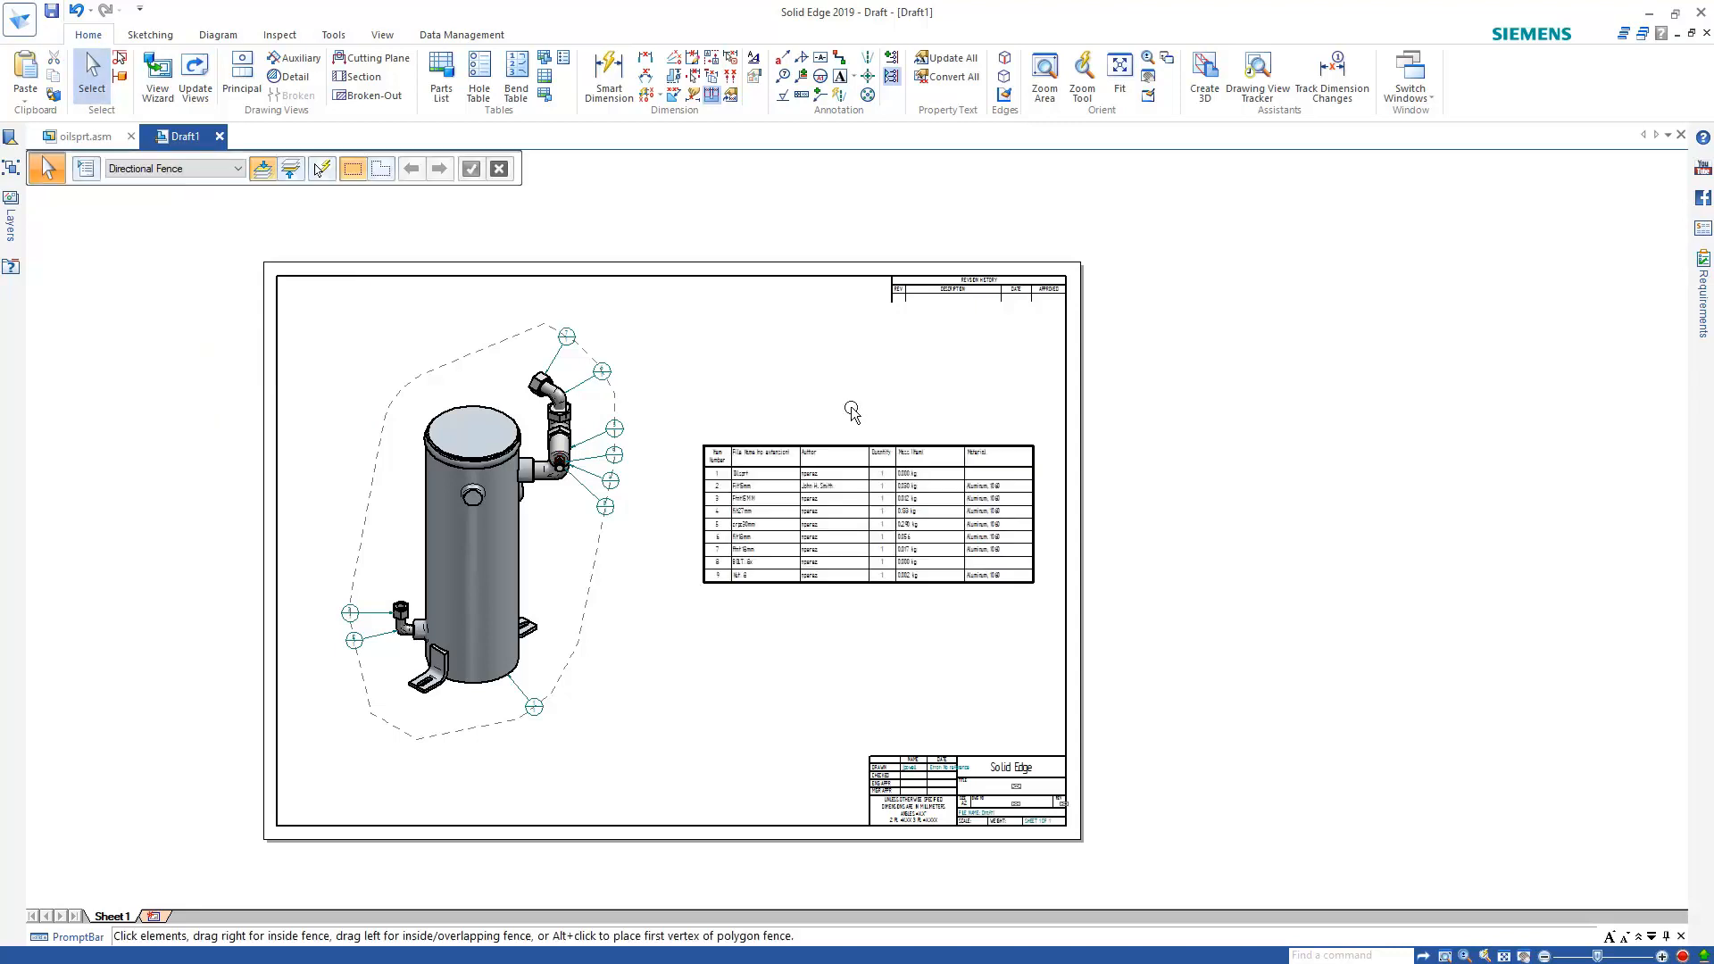
pyautogui.hotkey('ctrl', 'f')
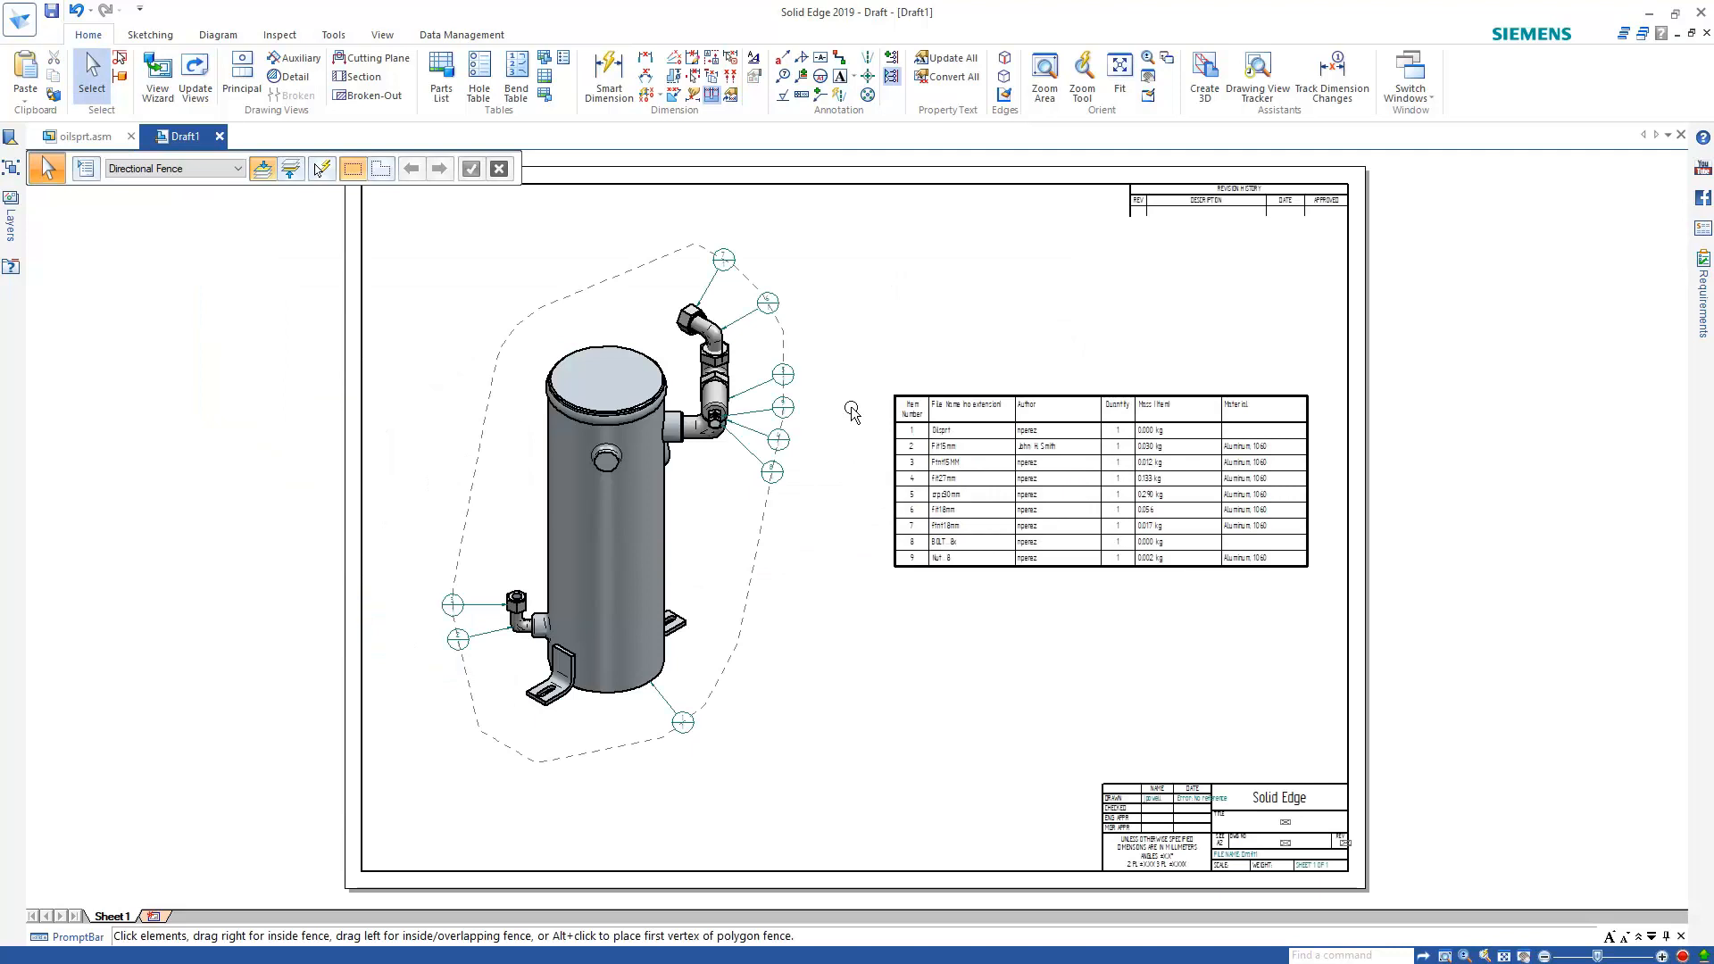
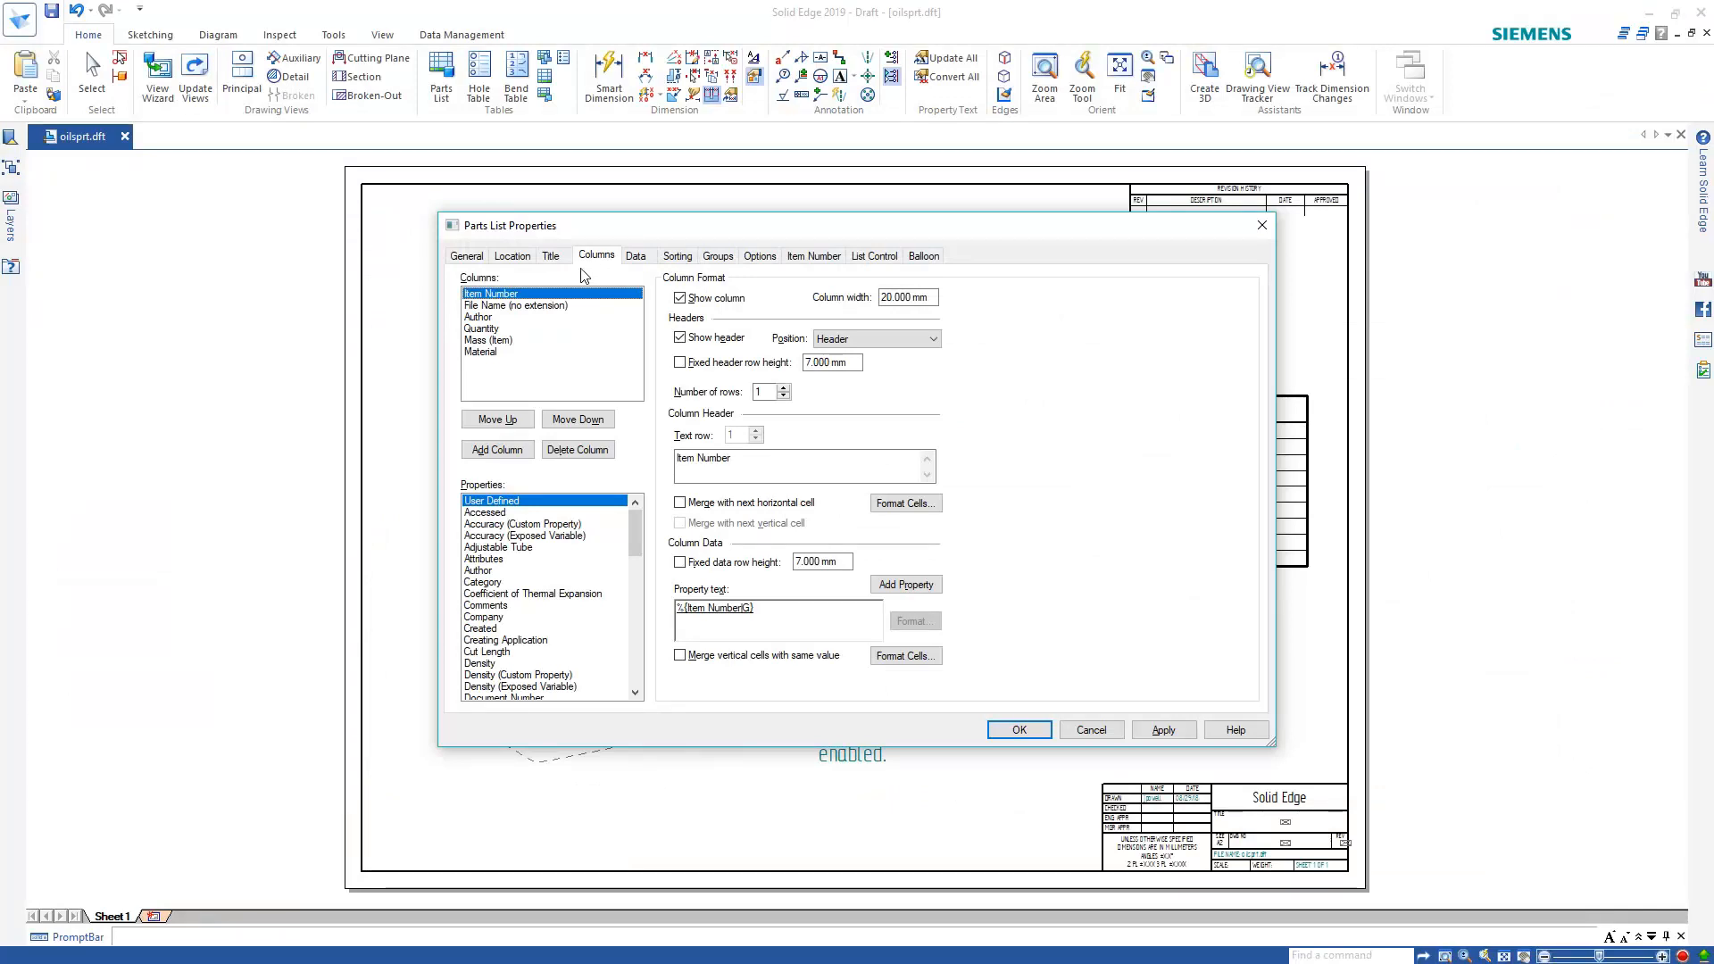
# - Add /@6 to the property text of the Mass (Item) column in oilsprt.dft and accept the parts list properties
pyautogui.click(518, 343)
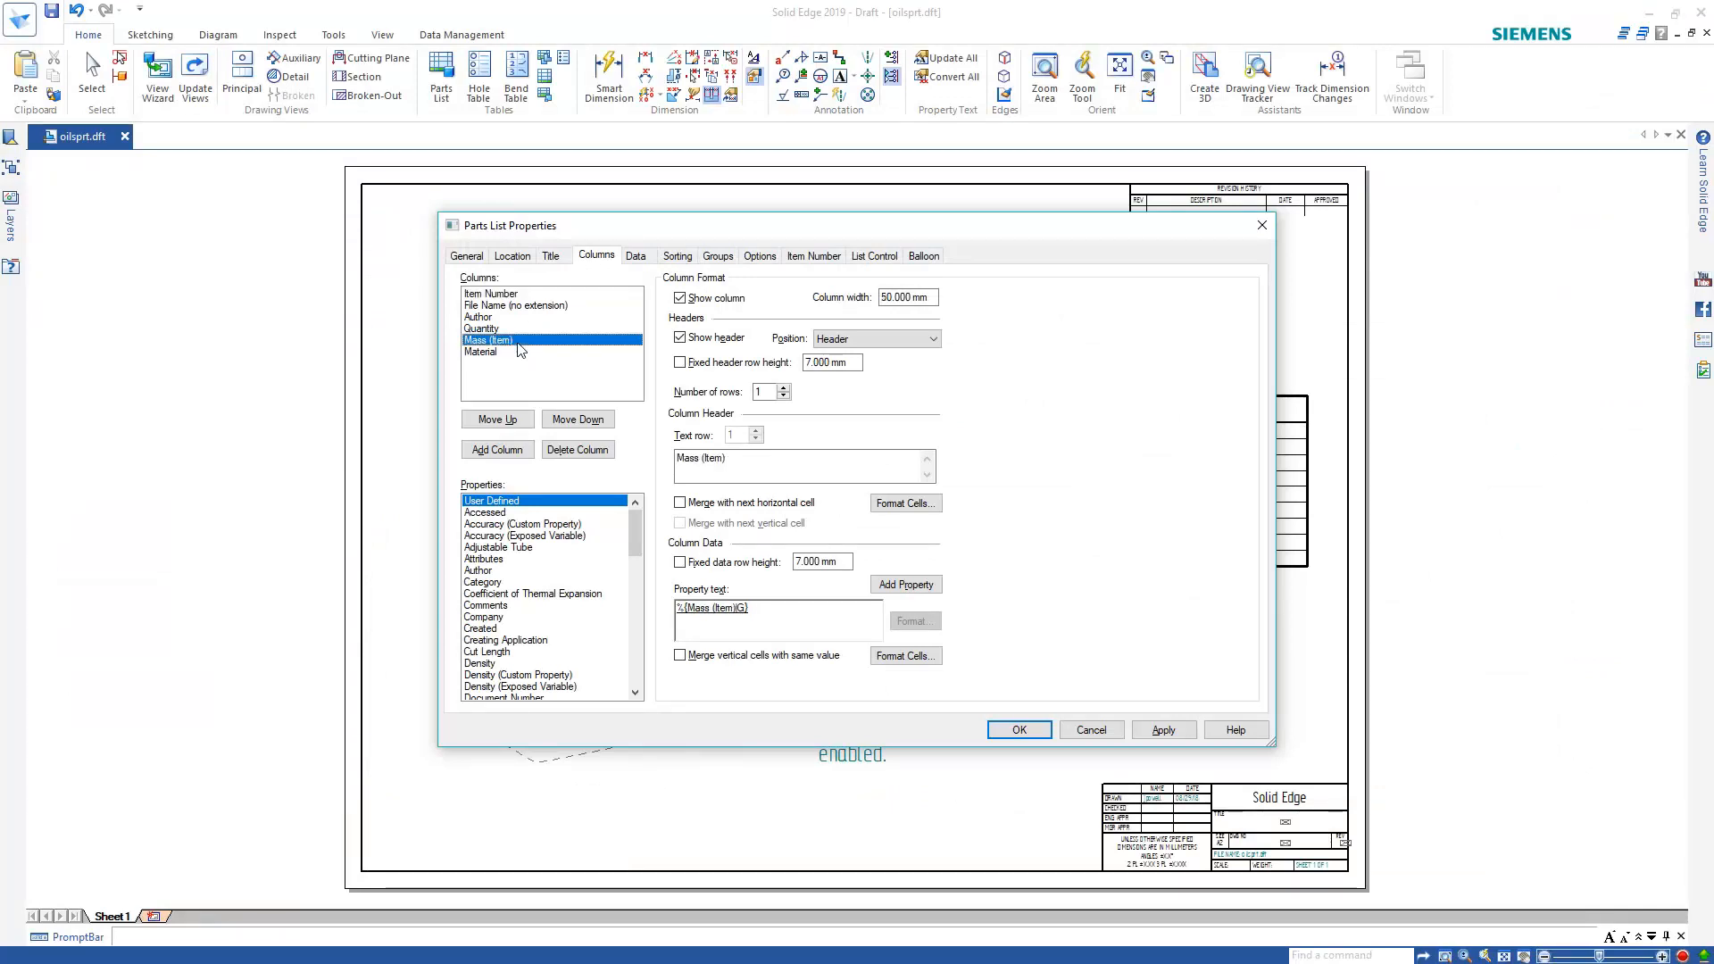
pyautogui.click(733, 608)
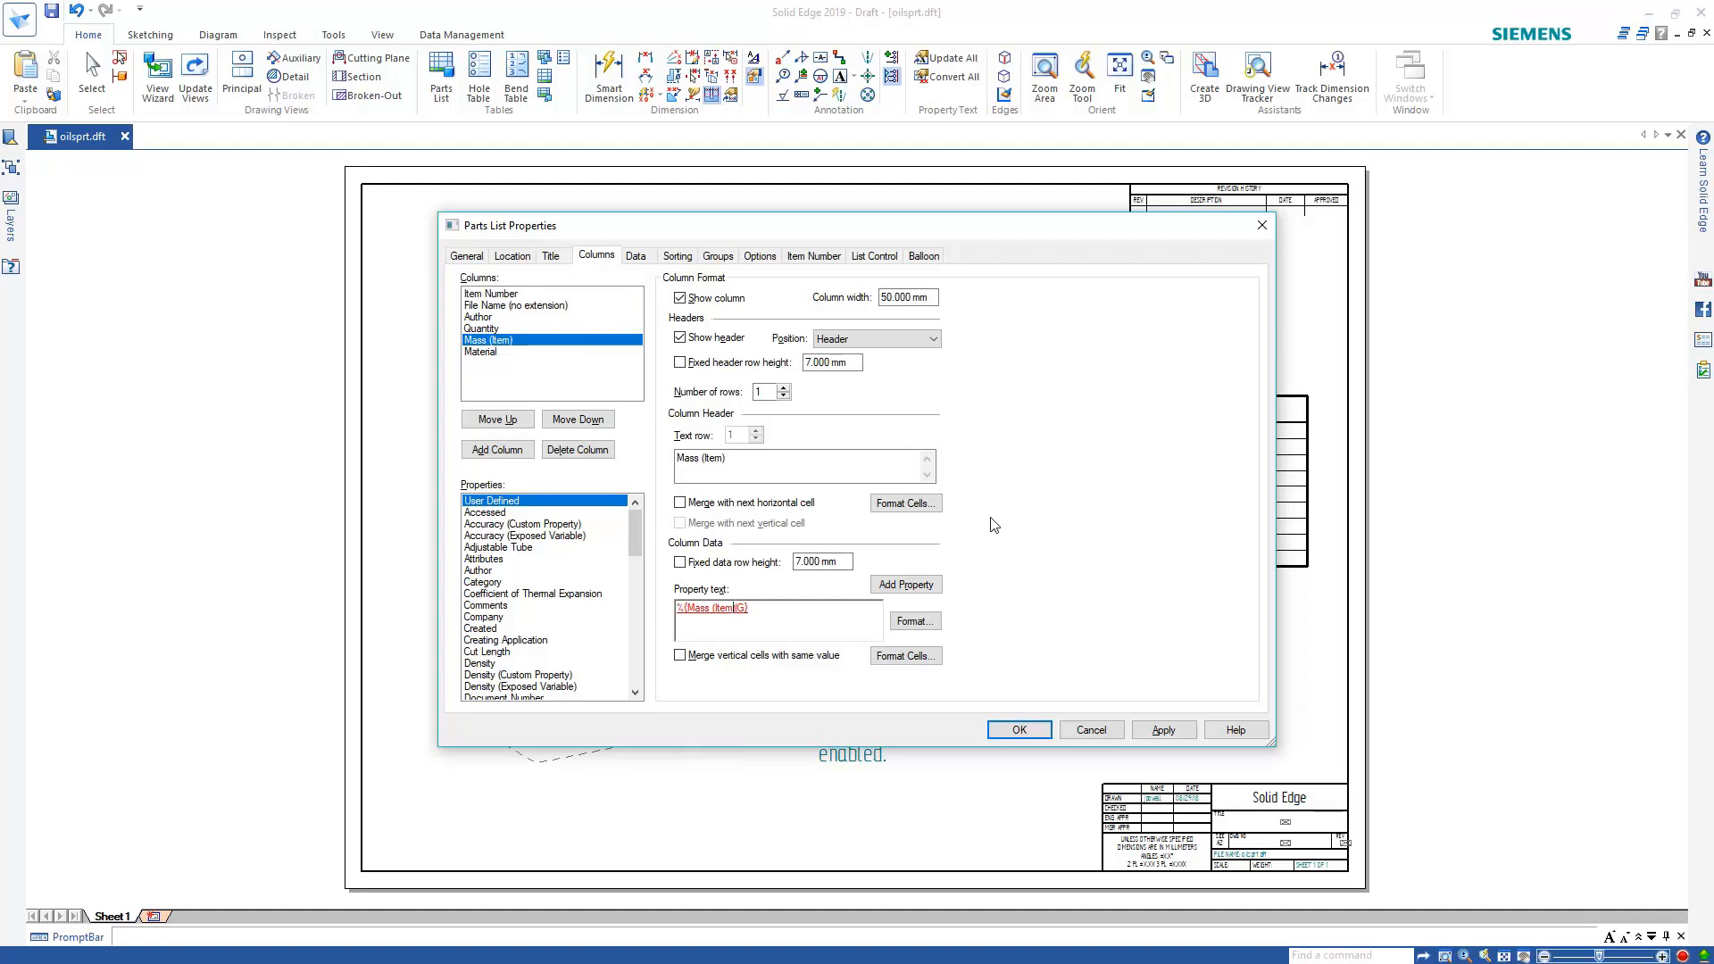
pyautogui.write('/@6')
pyautogui.click(1033, 731)
pyautogui.scroll(4, 1216, 470)
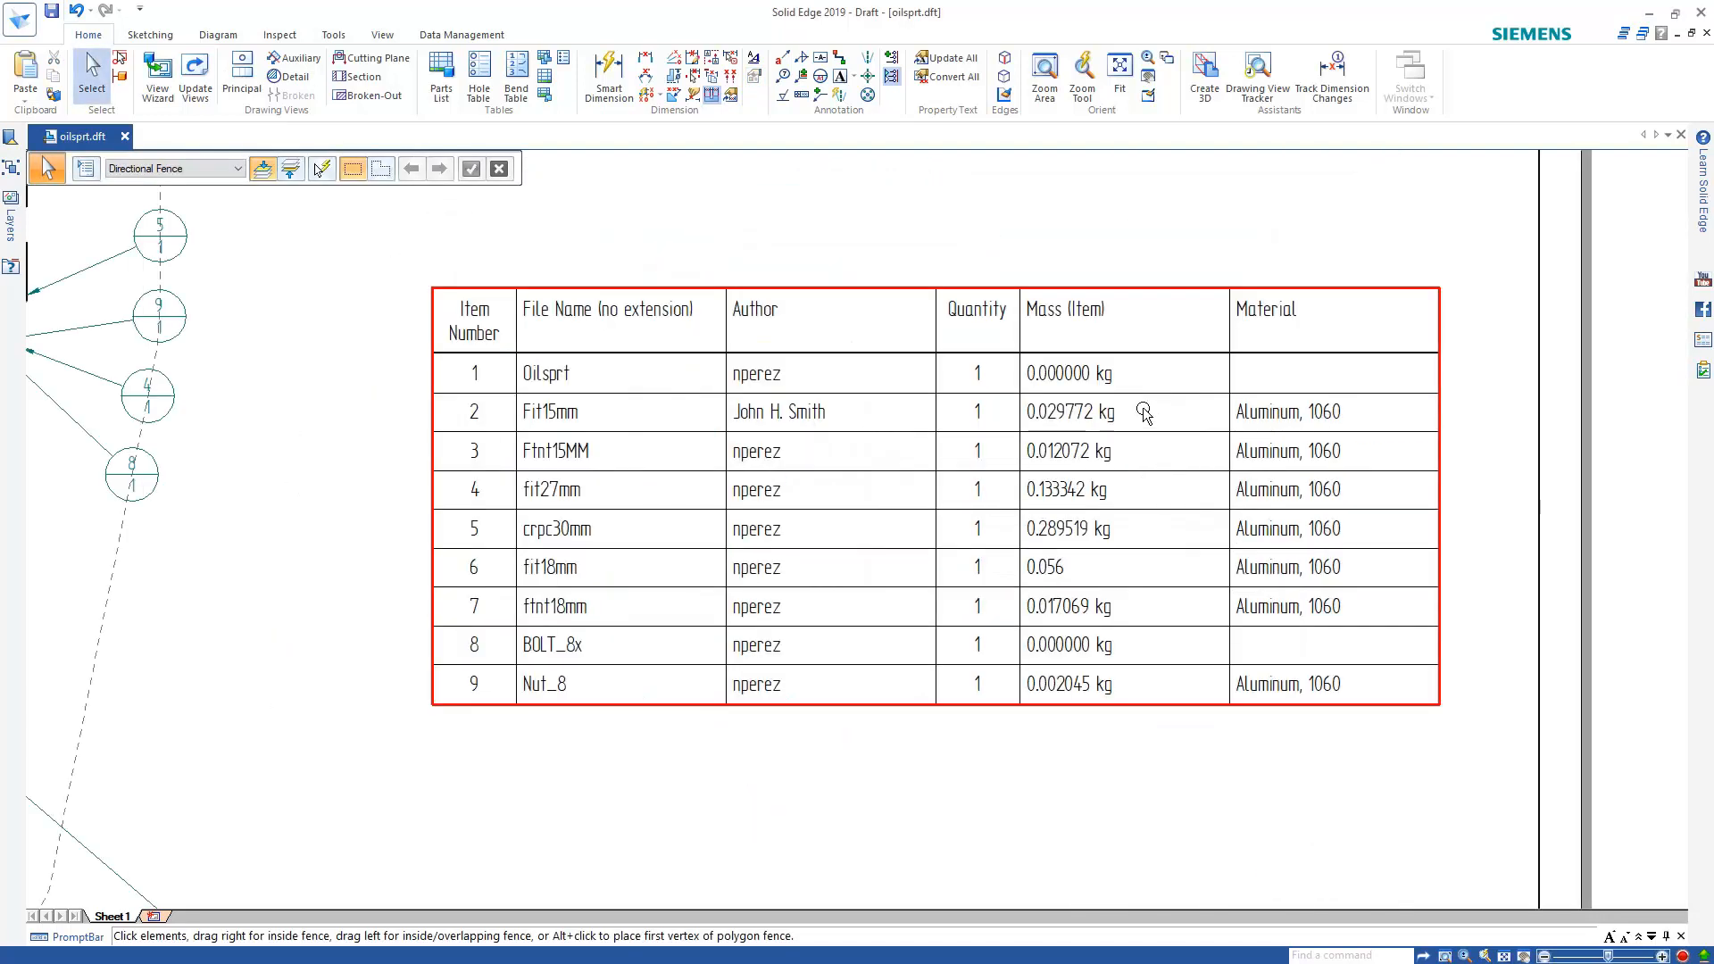
pyautogui.click(1068, 200)
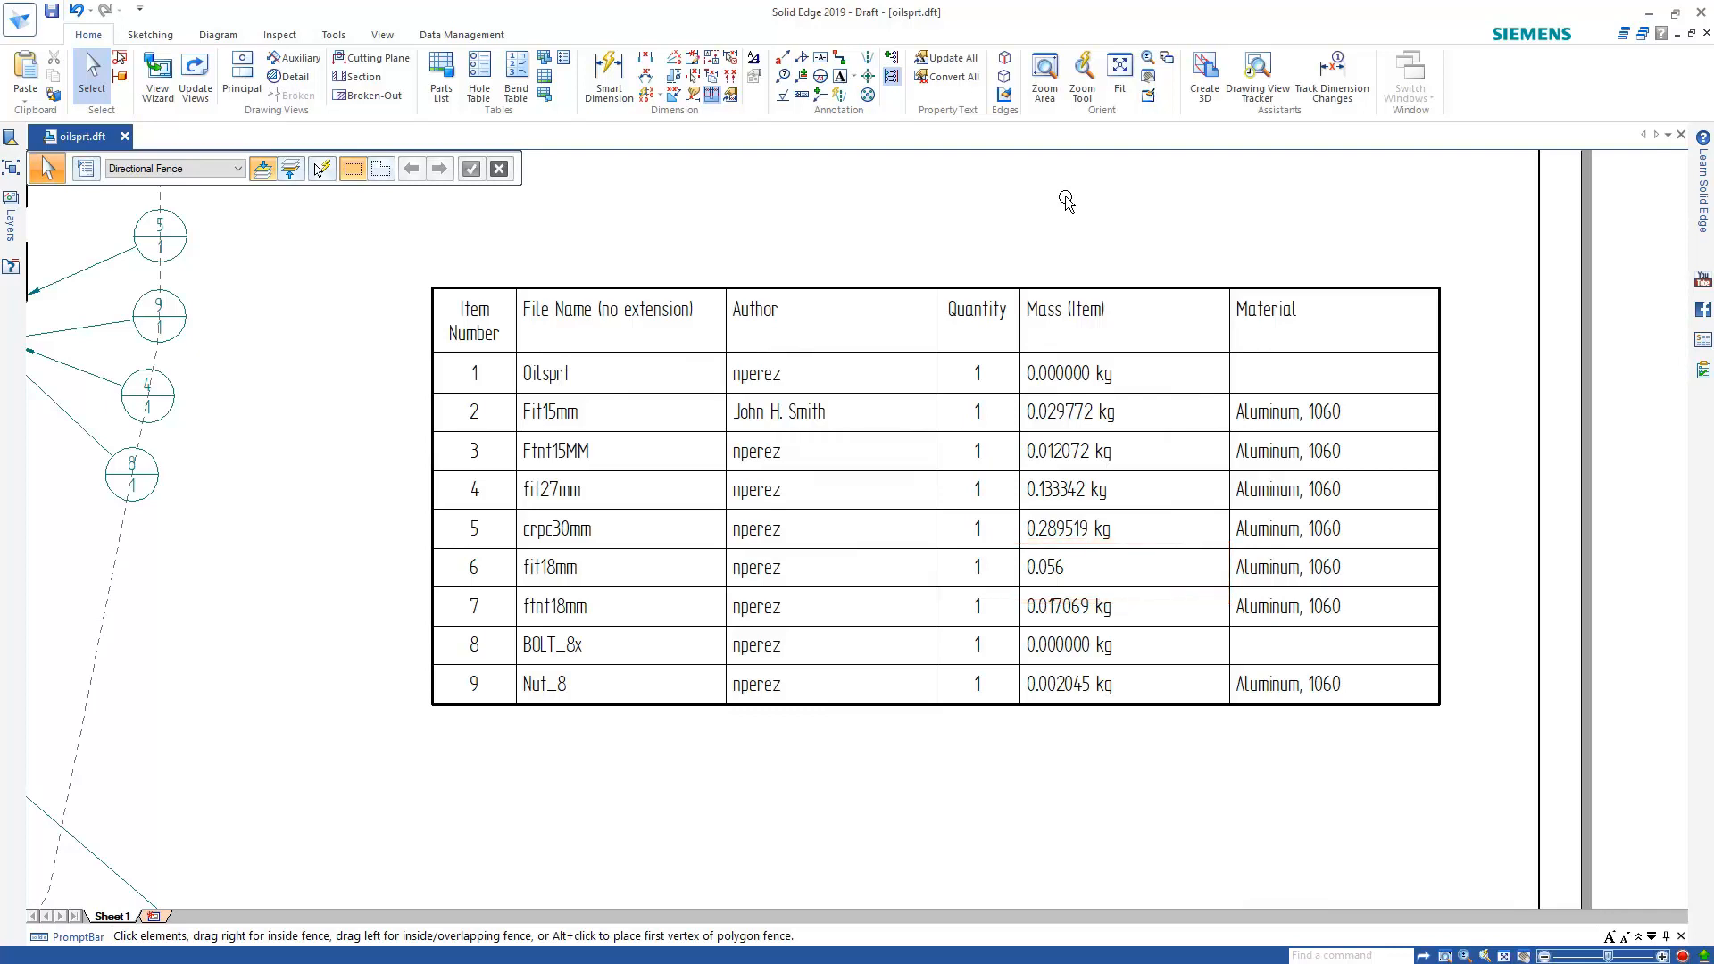
# - Inspect the callout text reference in the properties of the small upper callout and close them without changes
pyautogui.middleClick(1065, 197)
pyautogui.middleClick(1065, 196)
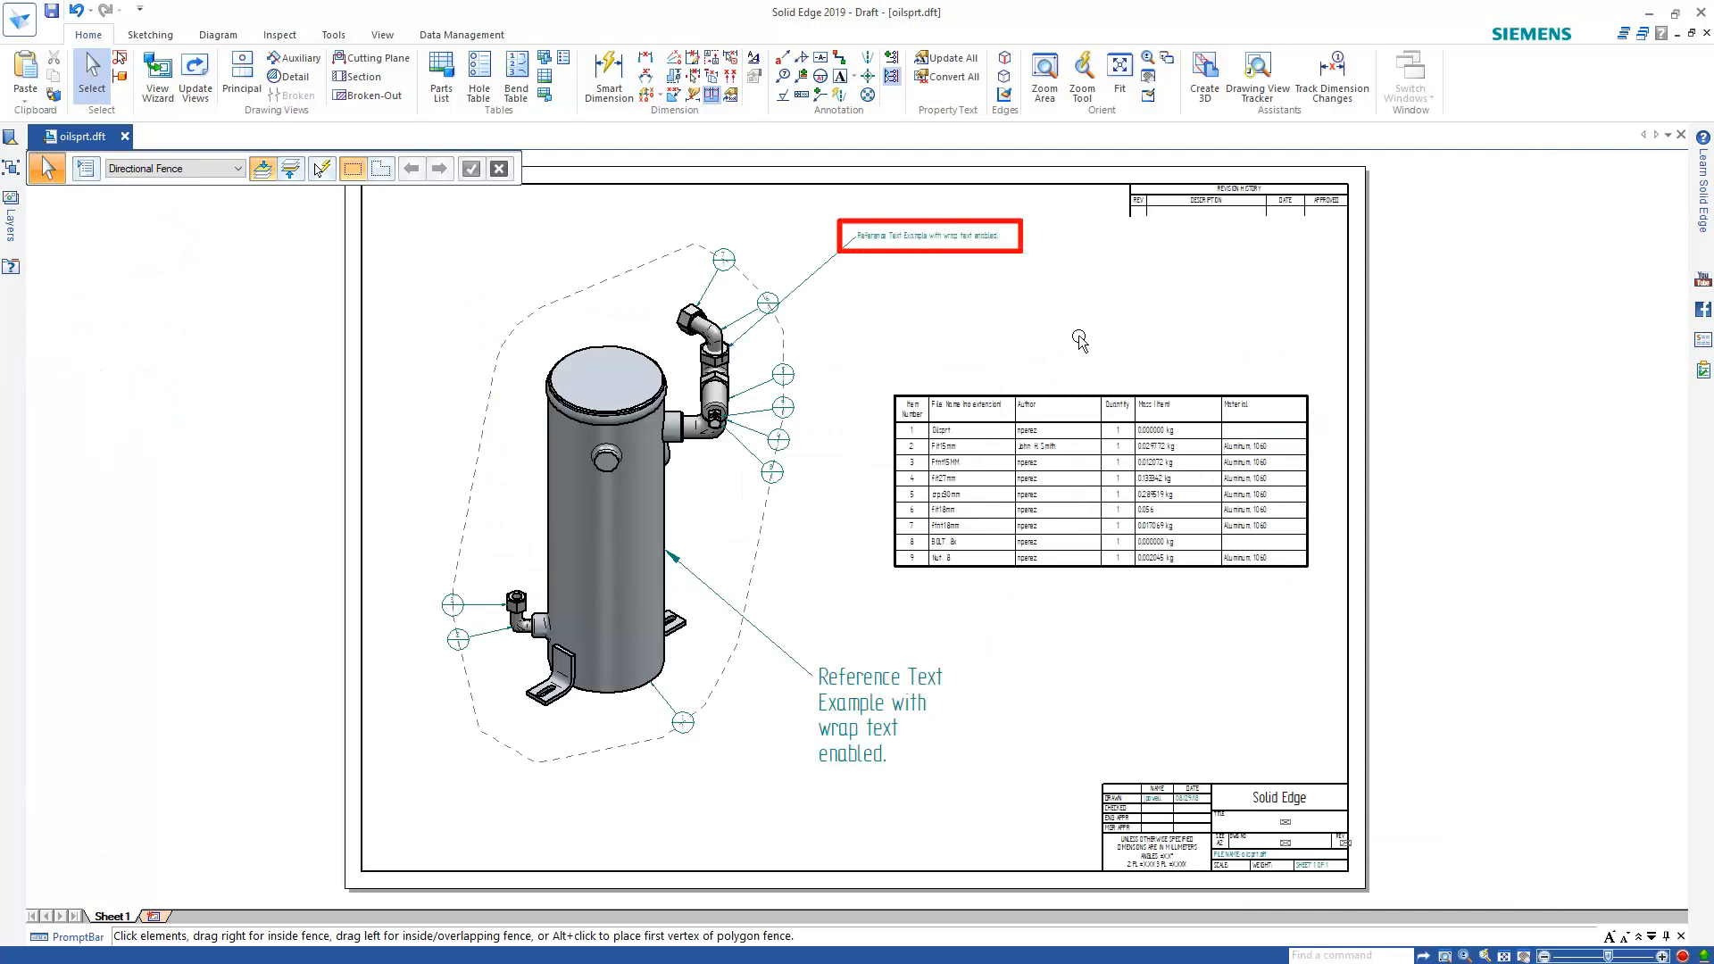
pyautogui.doubleClick(929, 249)
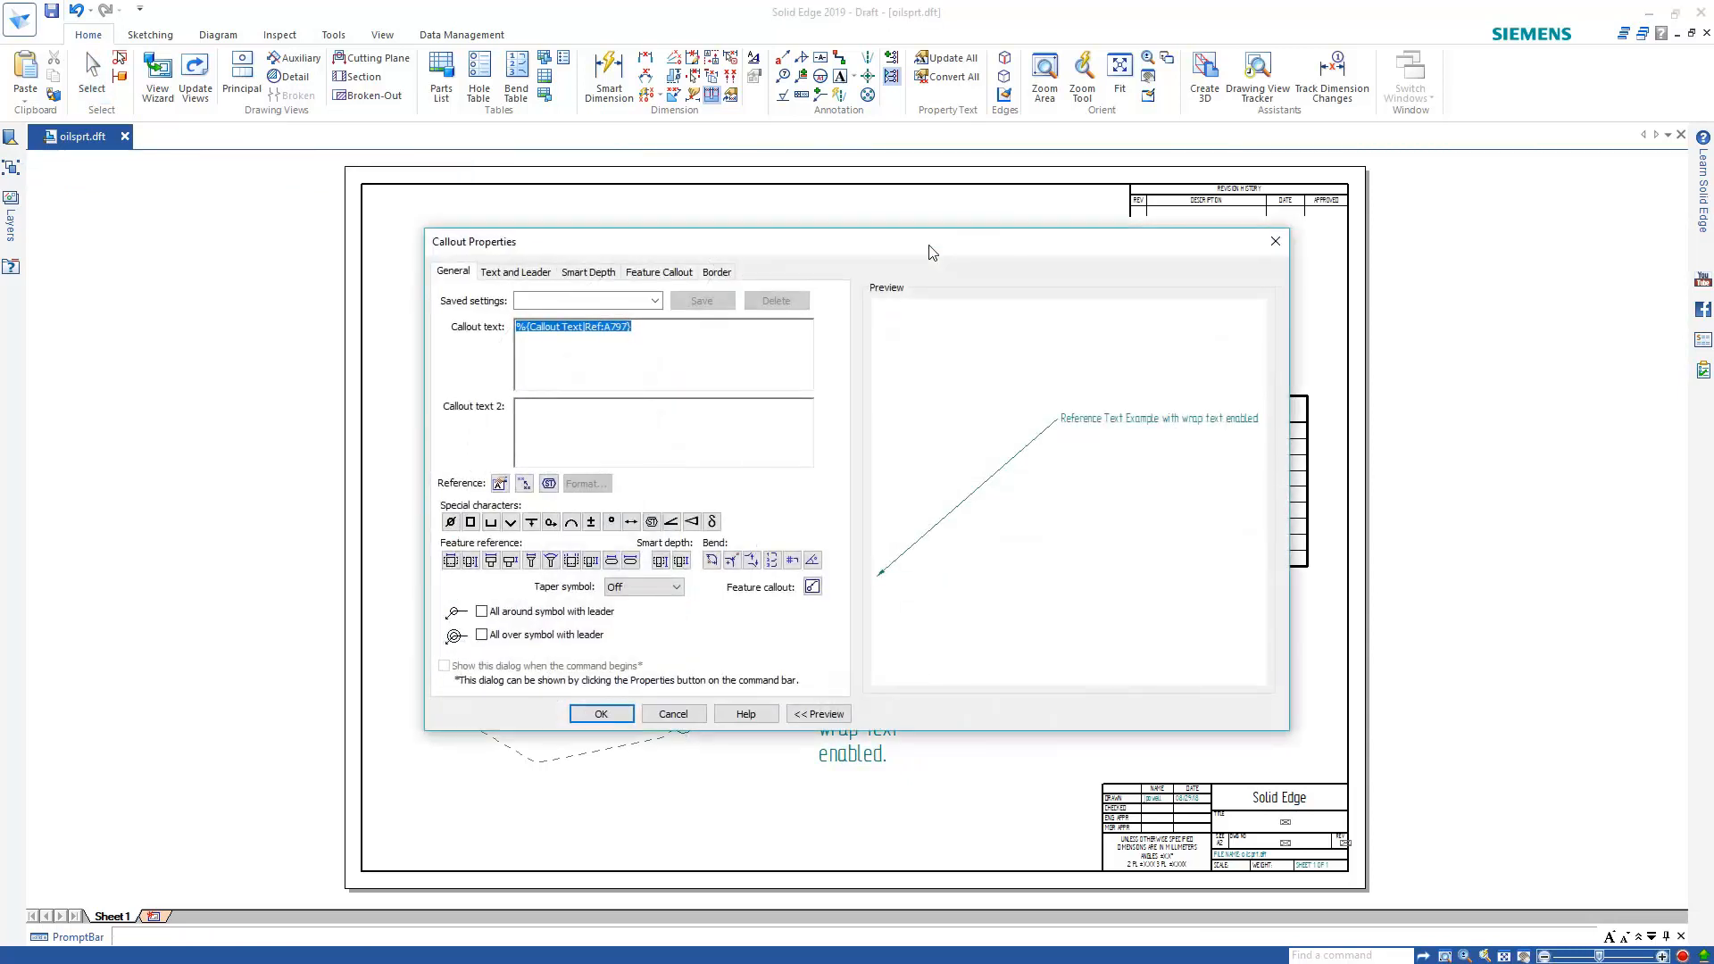
pyautogui.click(1275, 241)
pyautogui.click(1014, 286)
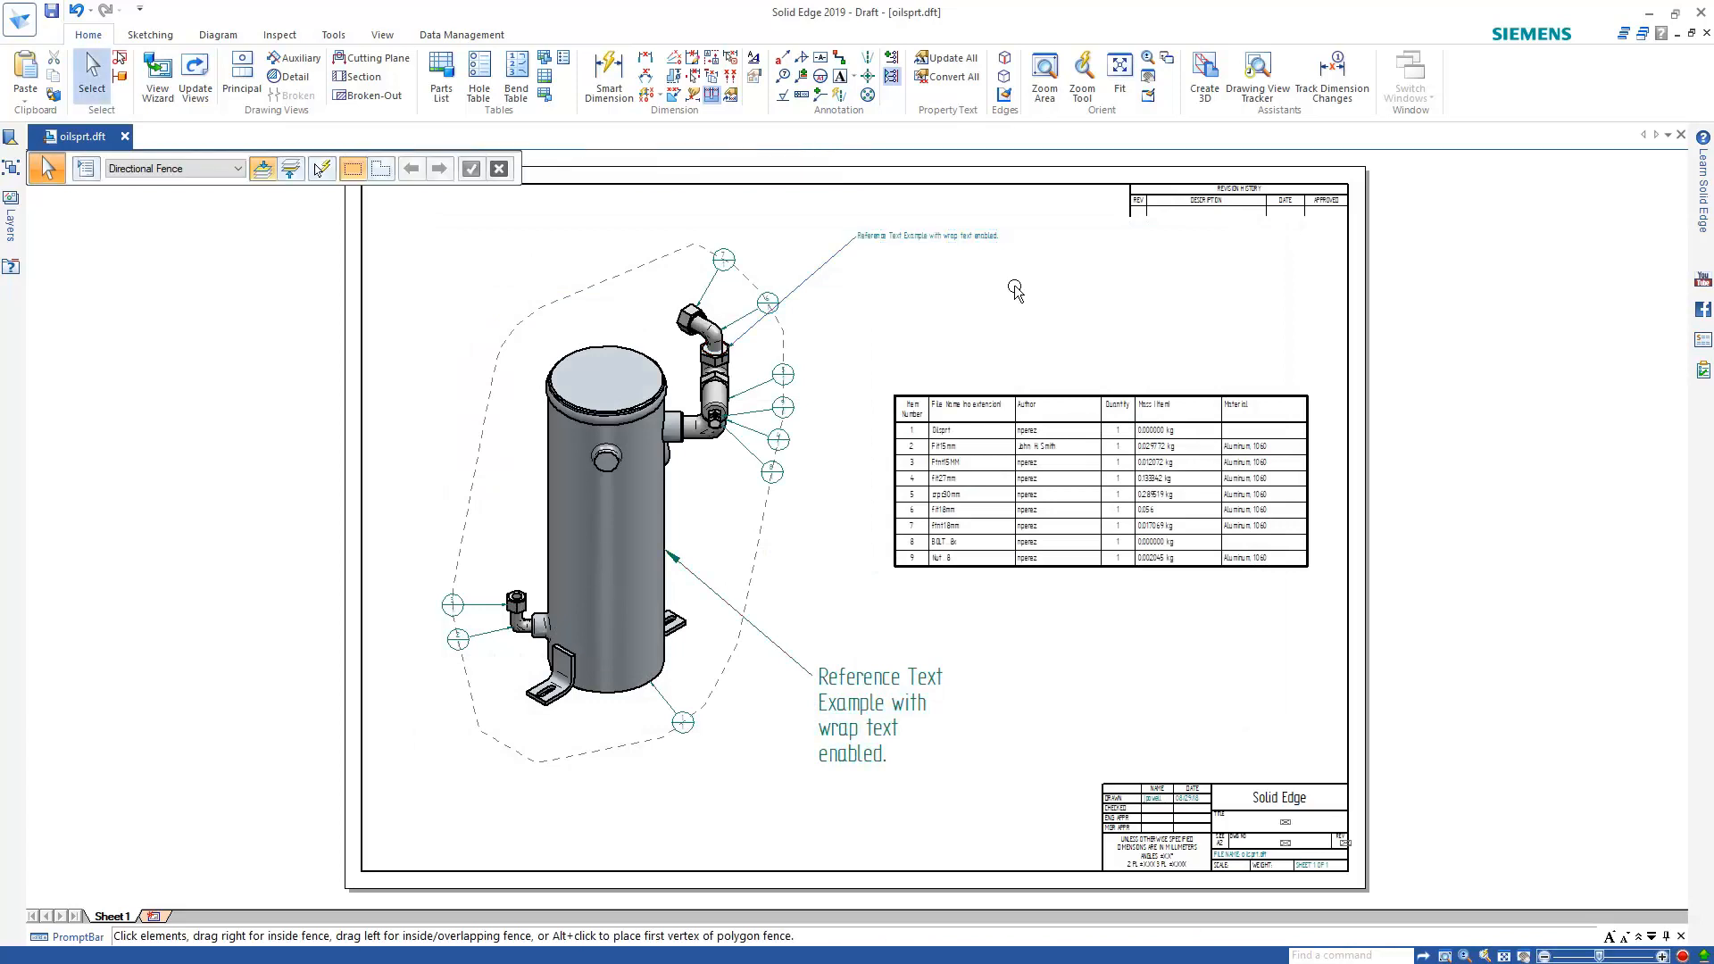
# - Copy the Style attribute from the large lower callout to the small upper reference text callout
pyautogui.click(711, 87)
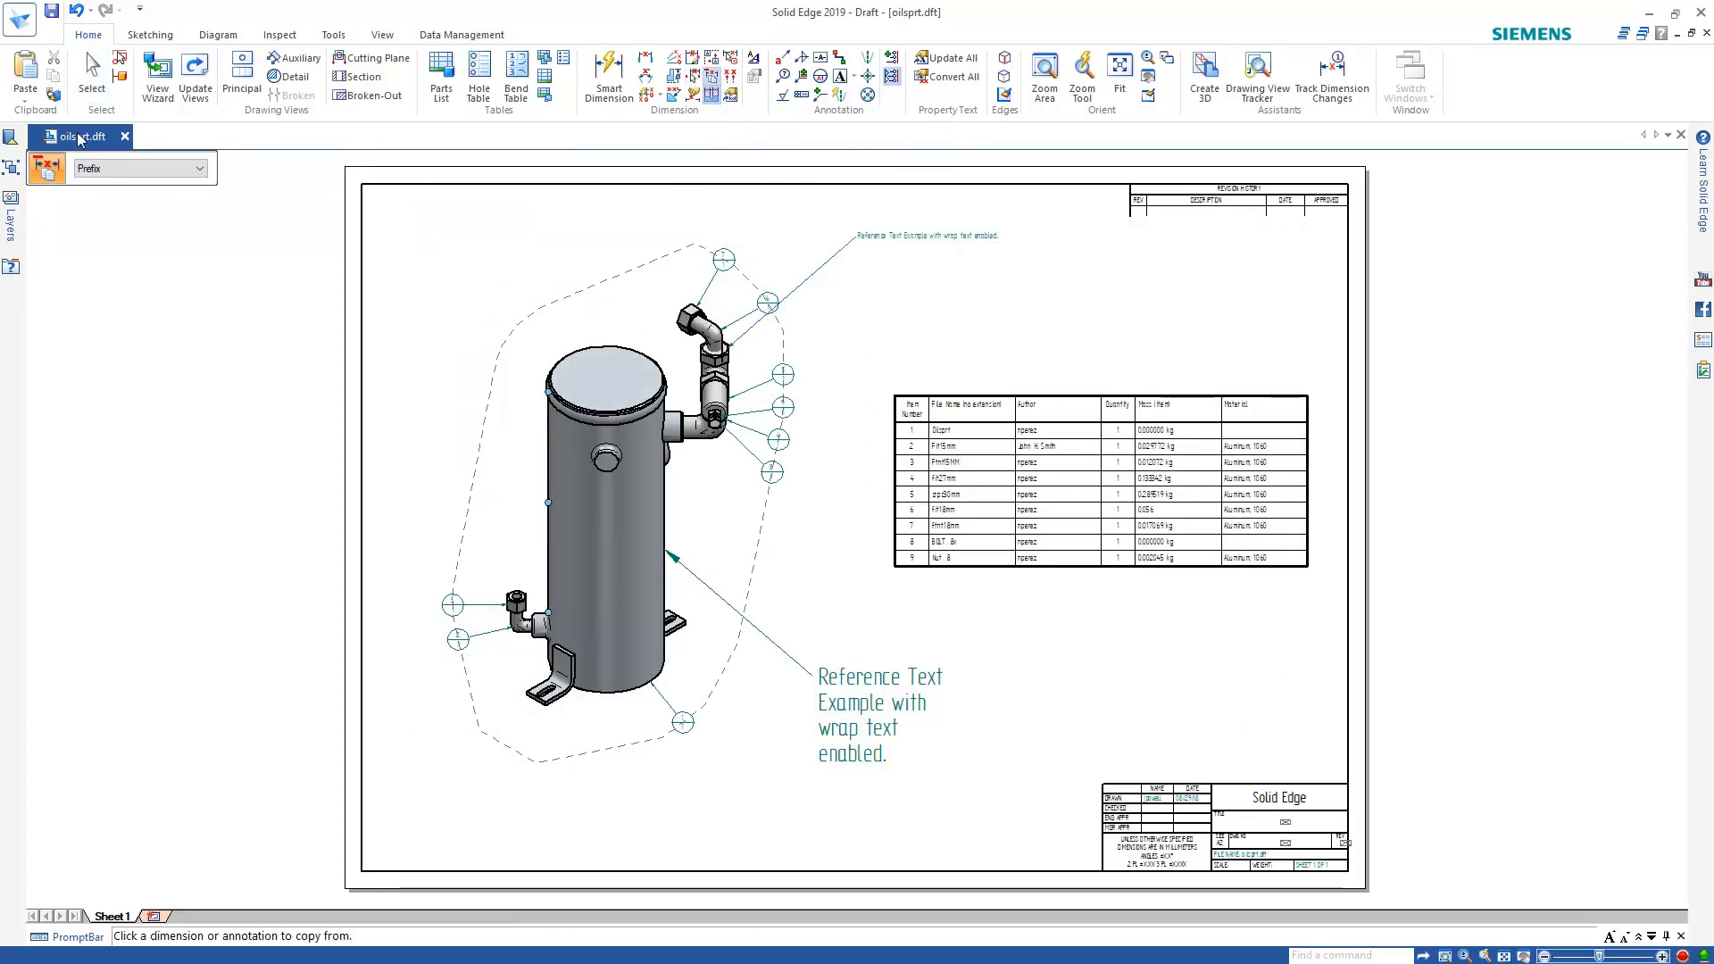
pyautogui.click(139, 169)
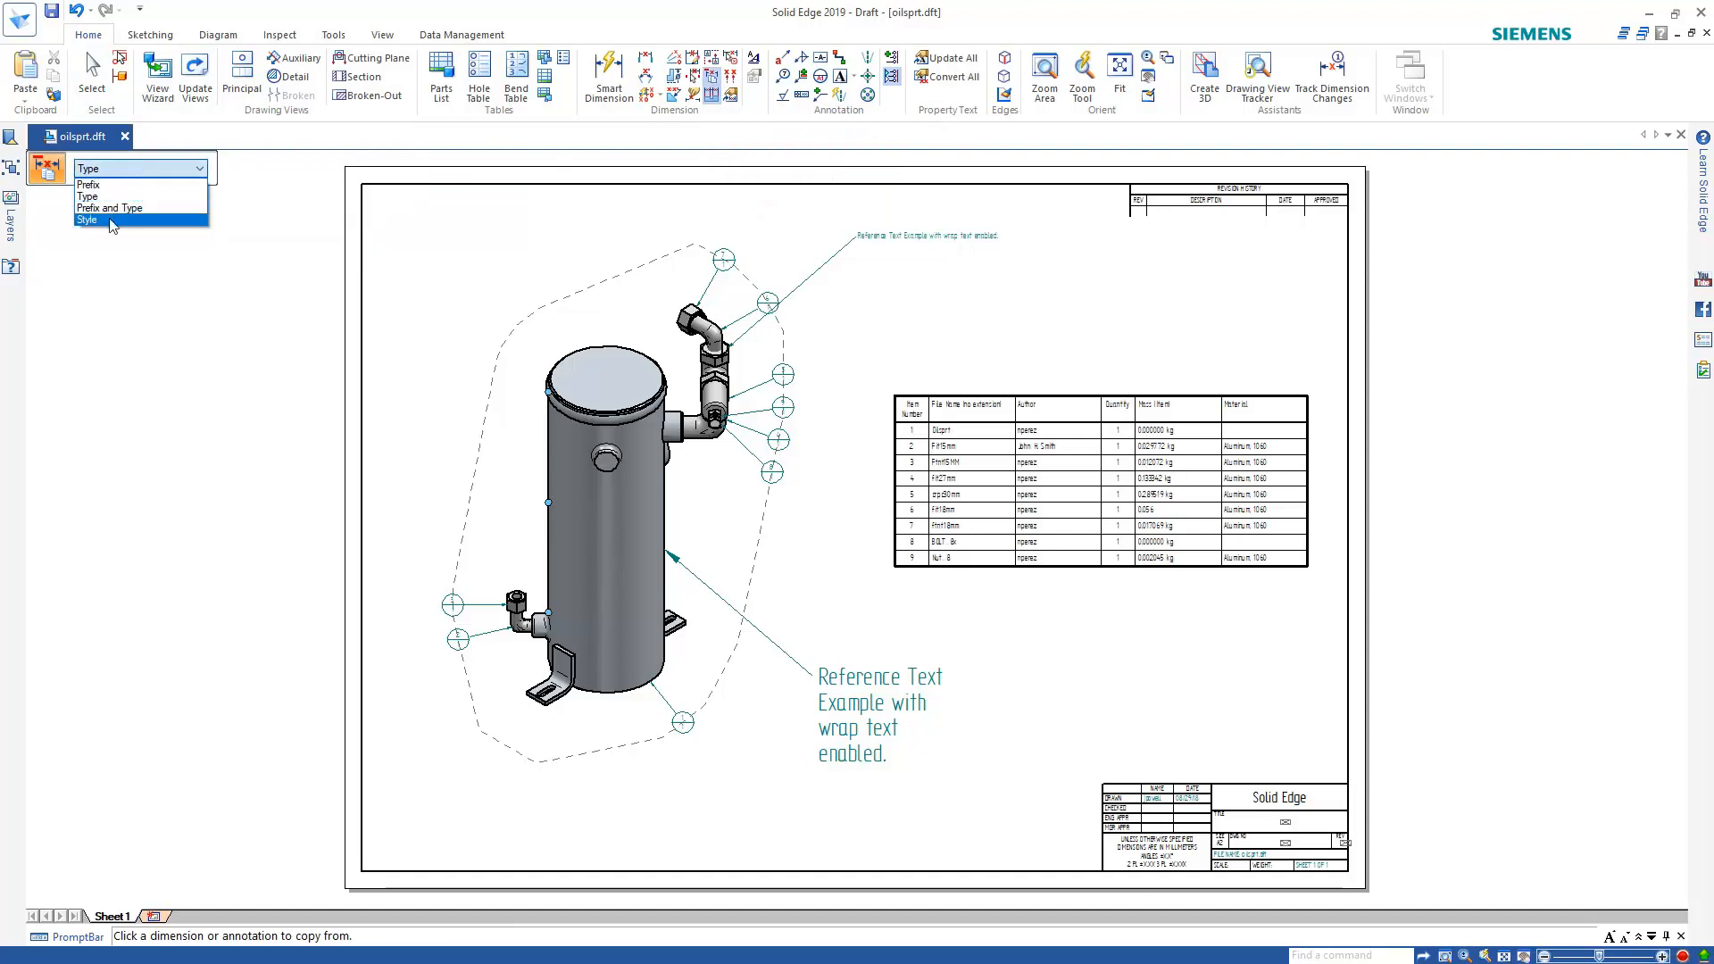
pyautogui.click(152, 223)
pyautogui.click(874, 695)
pyautogui.click(990, 235)
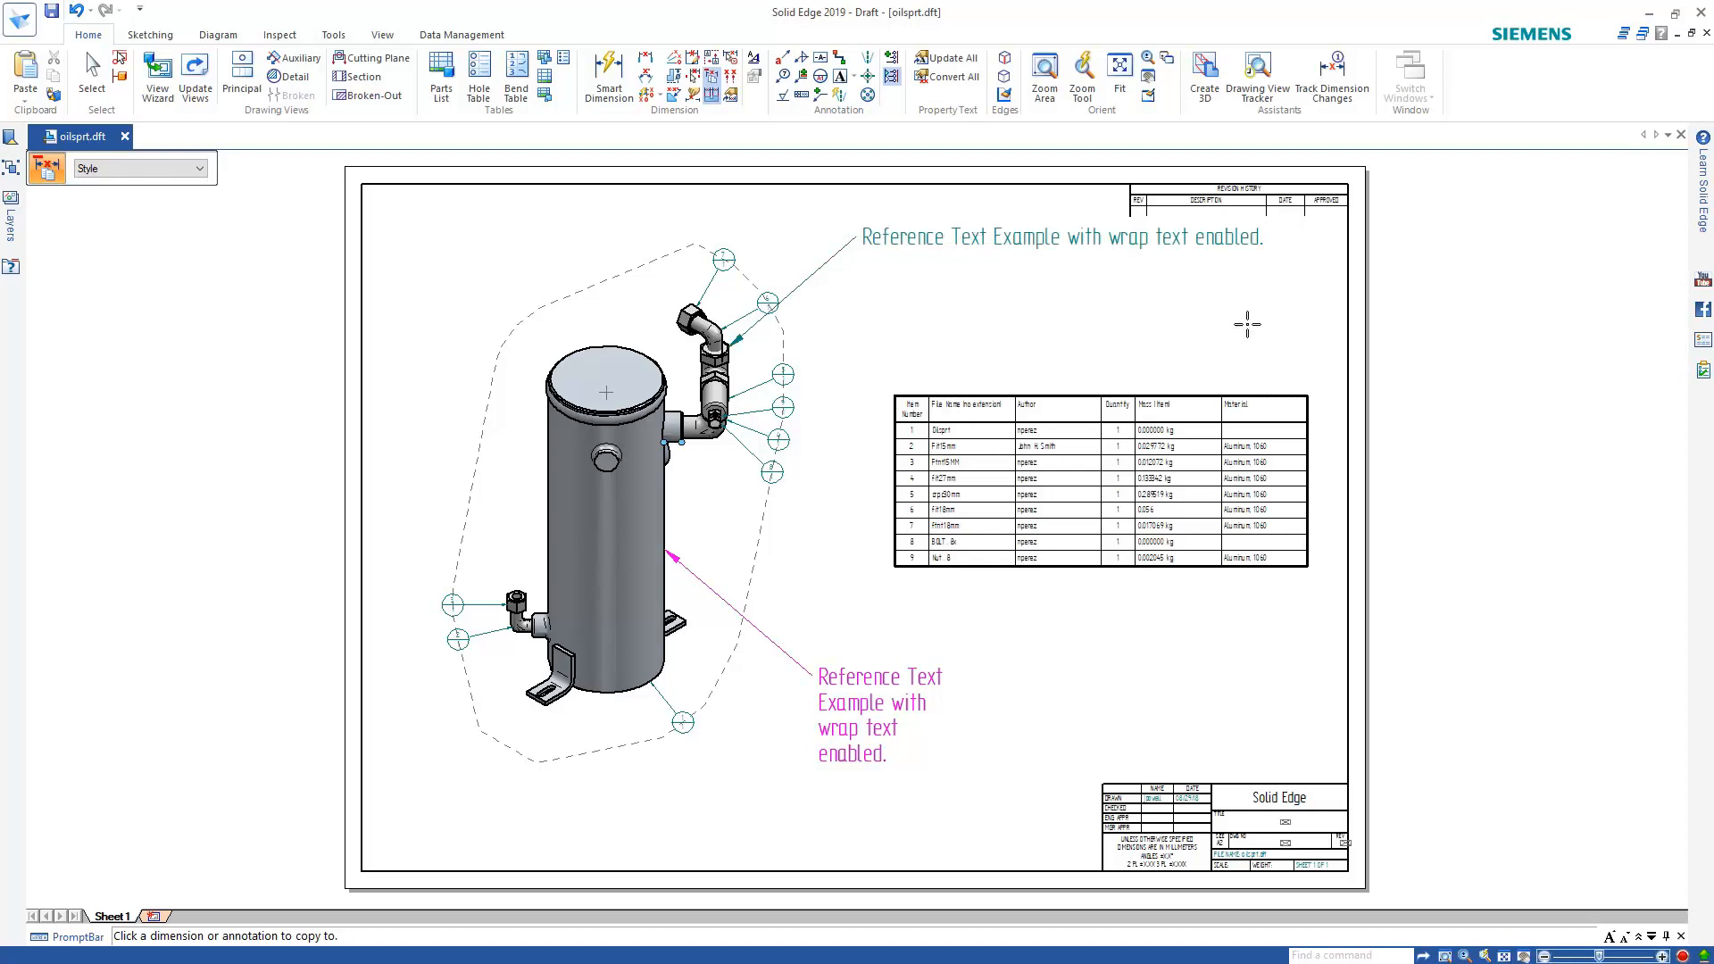
pyautogui.moveTo(1247, 325); pyautogui.dragTo(1214, 300, button='right')
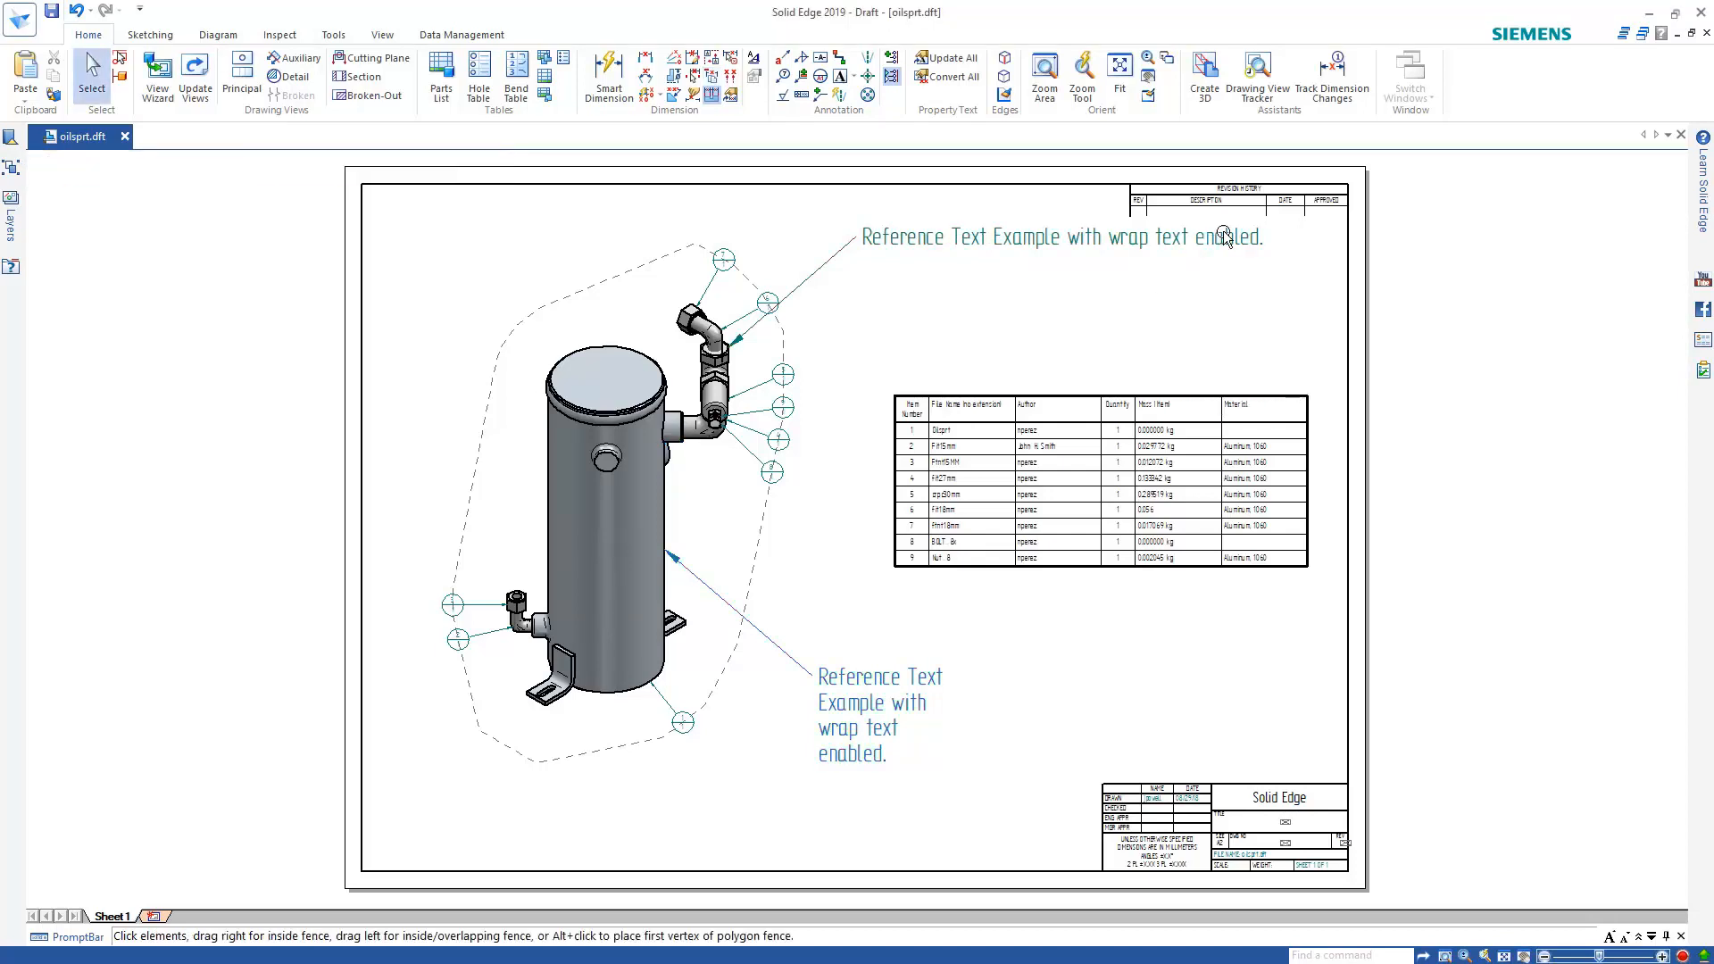
# - Enable text wrapping on the upper callout and narrow its text box to about the lower callout's width
pyautogui.click(1258, 237)
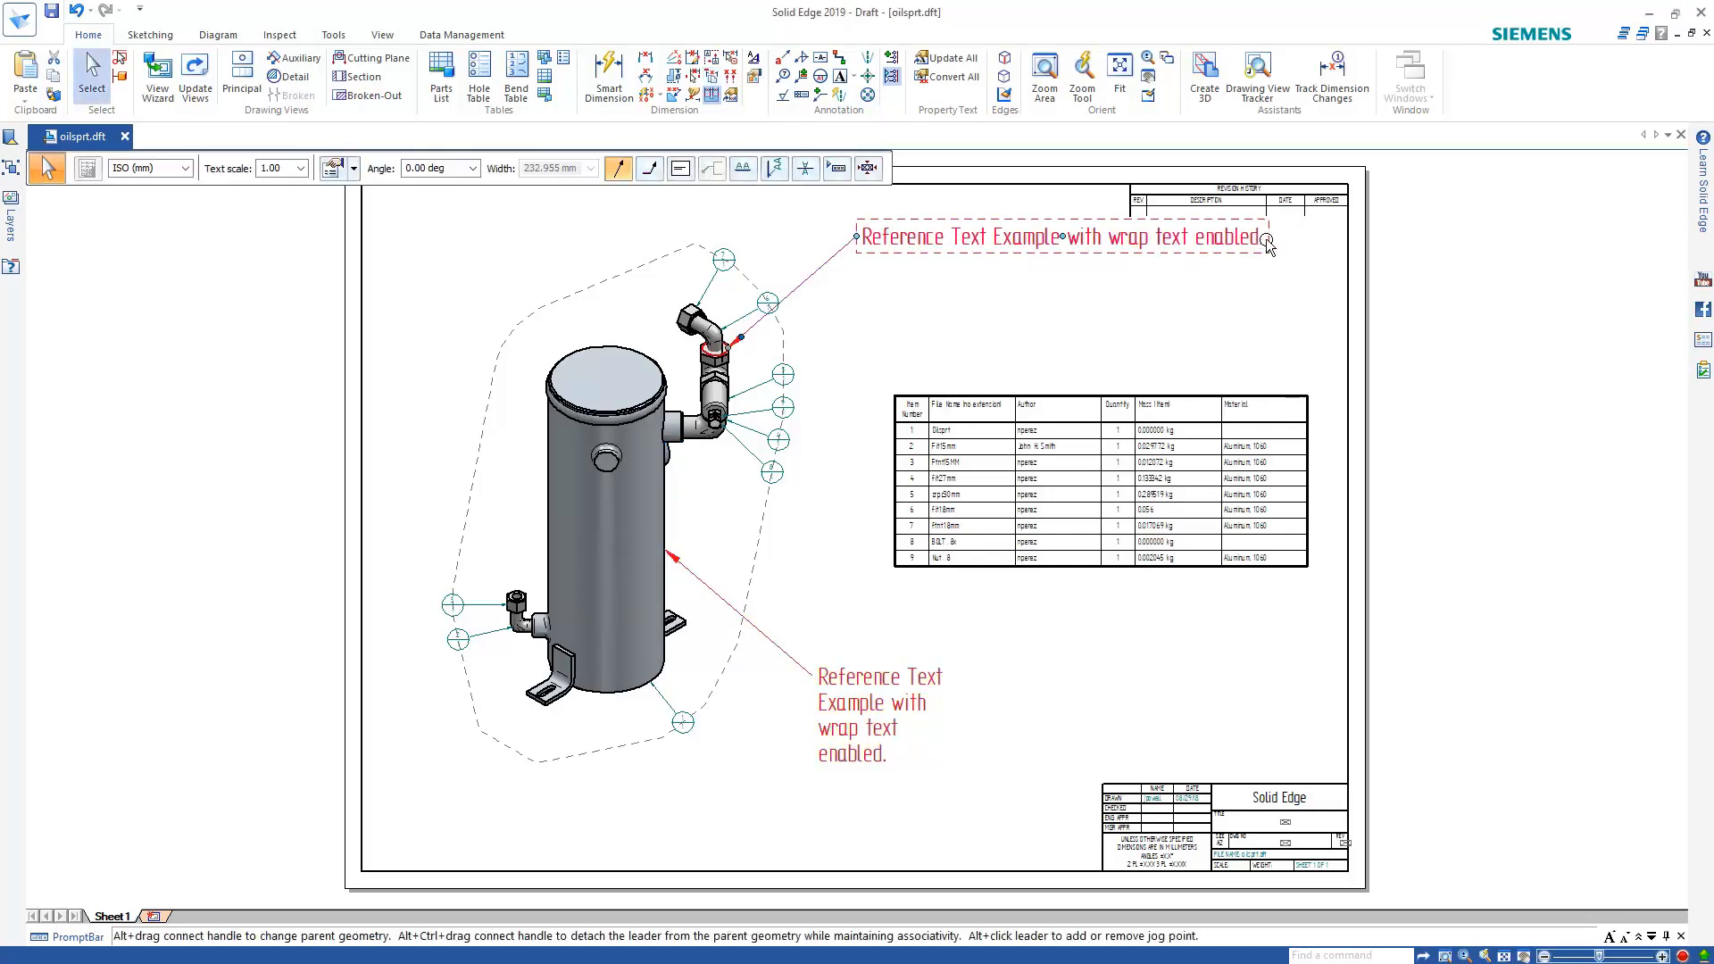
pyautogui.click(868, 168)
pyautogui.click(957, 250)
pyautogui.moveTo(1269, 236); pyautogui.dragTo(1008, 273)
pyautogui.click(1188, 349)
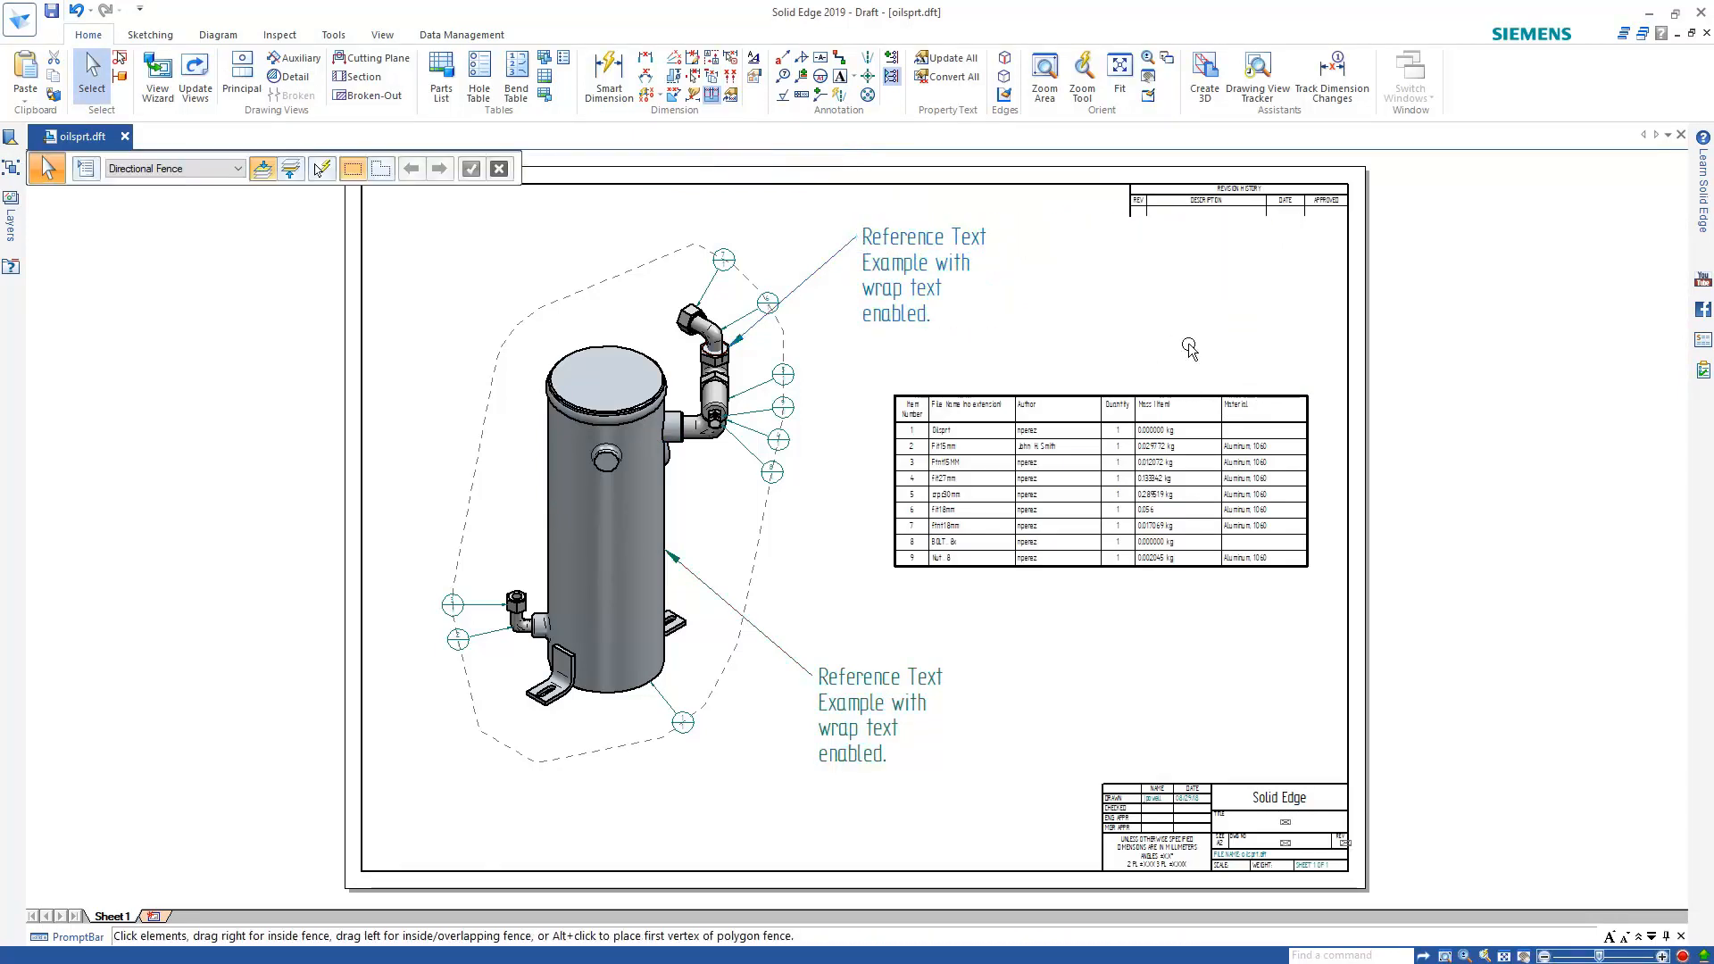
# - Append "Update." to the lower callout's text in its properties and accept the change
pyautogui.doubleClick(890, 709)
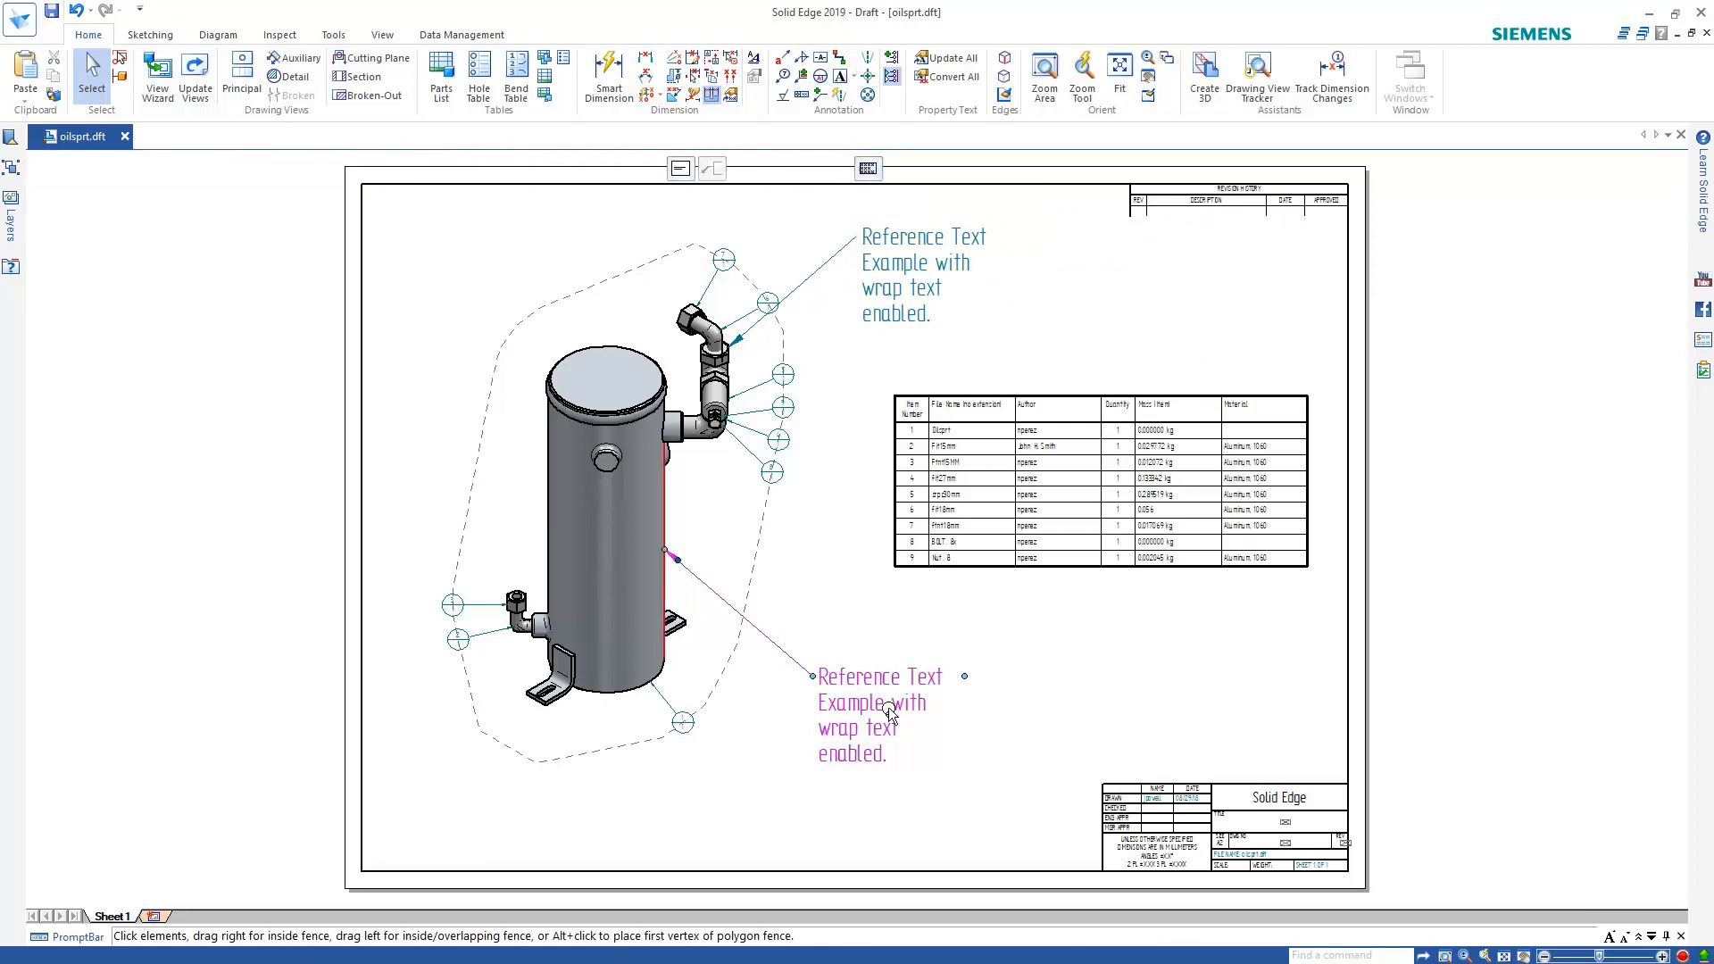
pyautogui.click(770, 335)
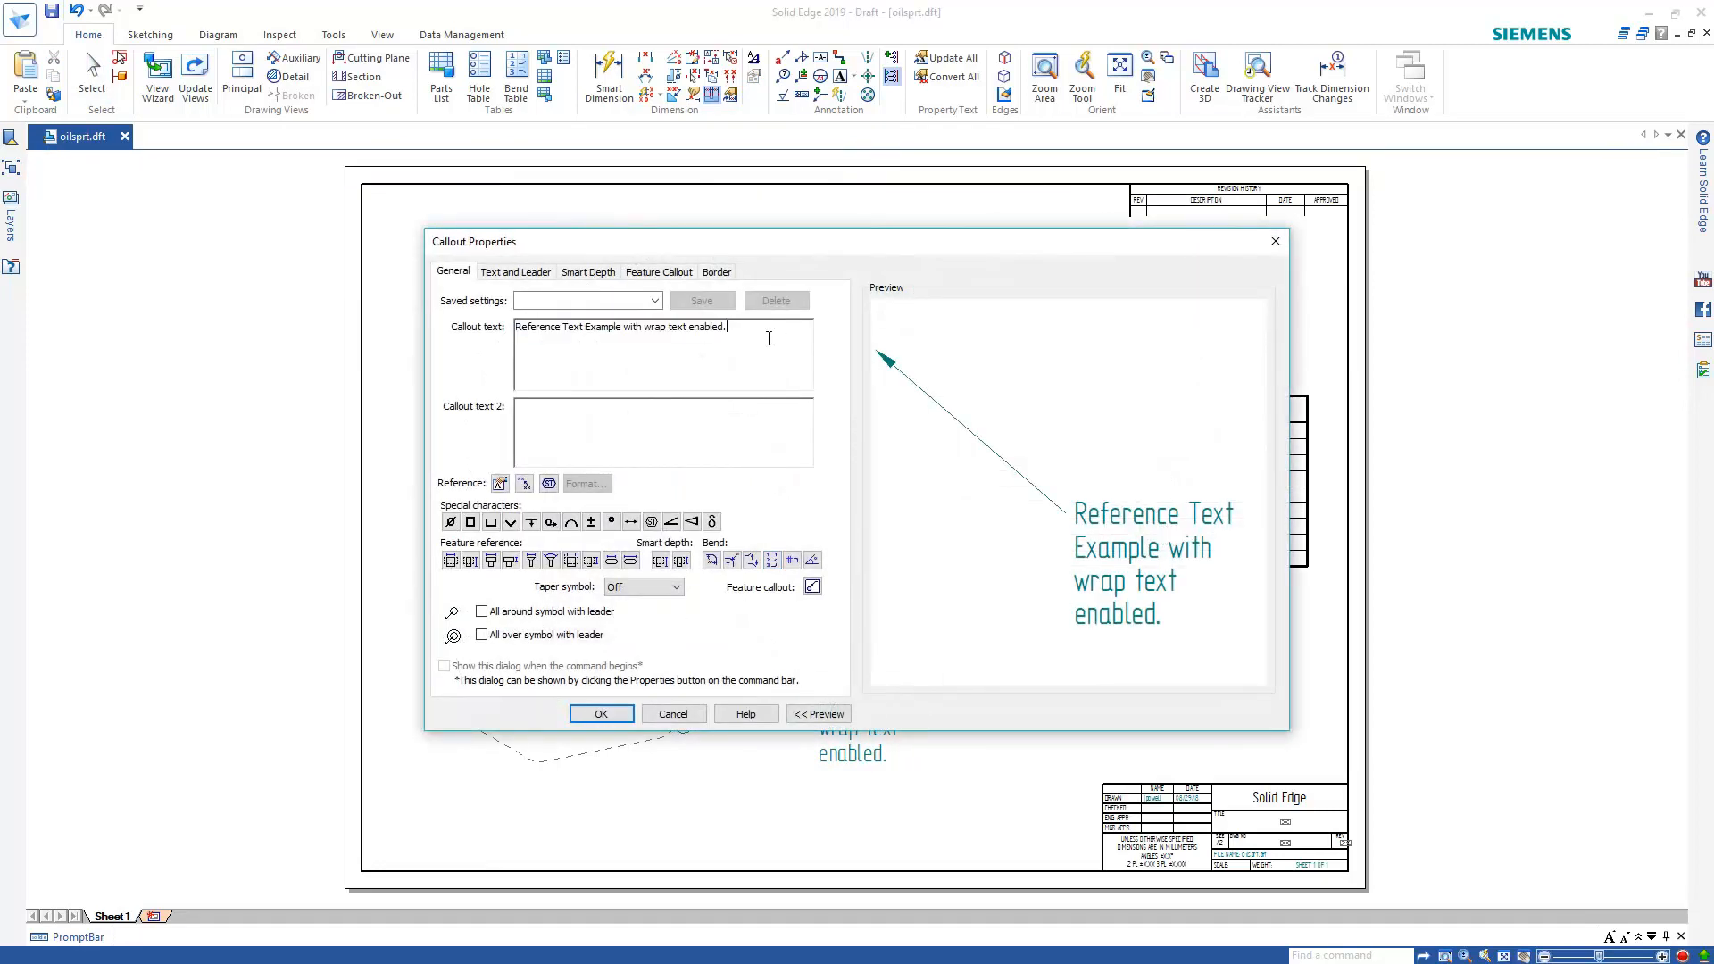
pyautogui.write('Update.')
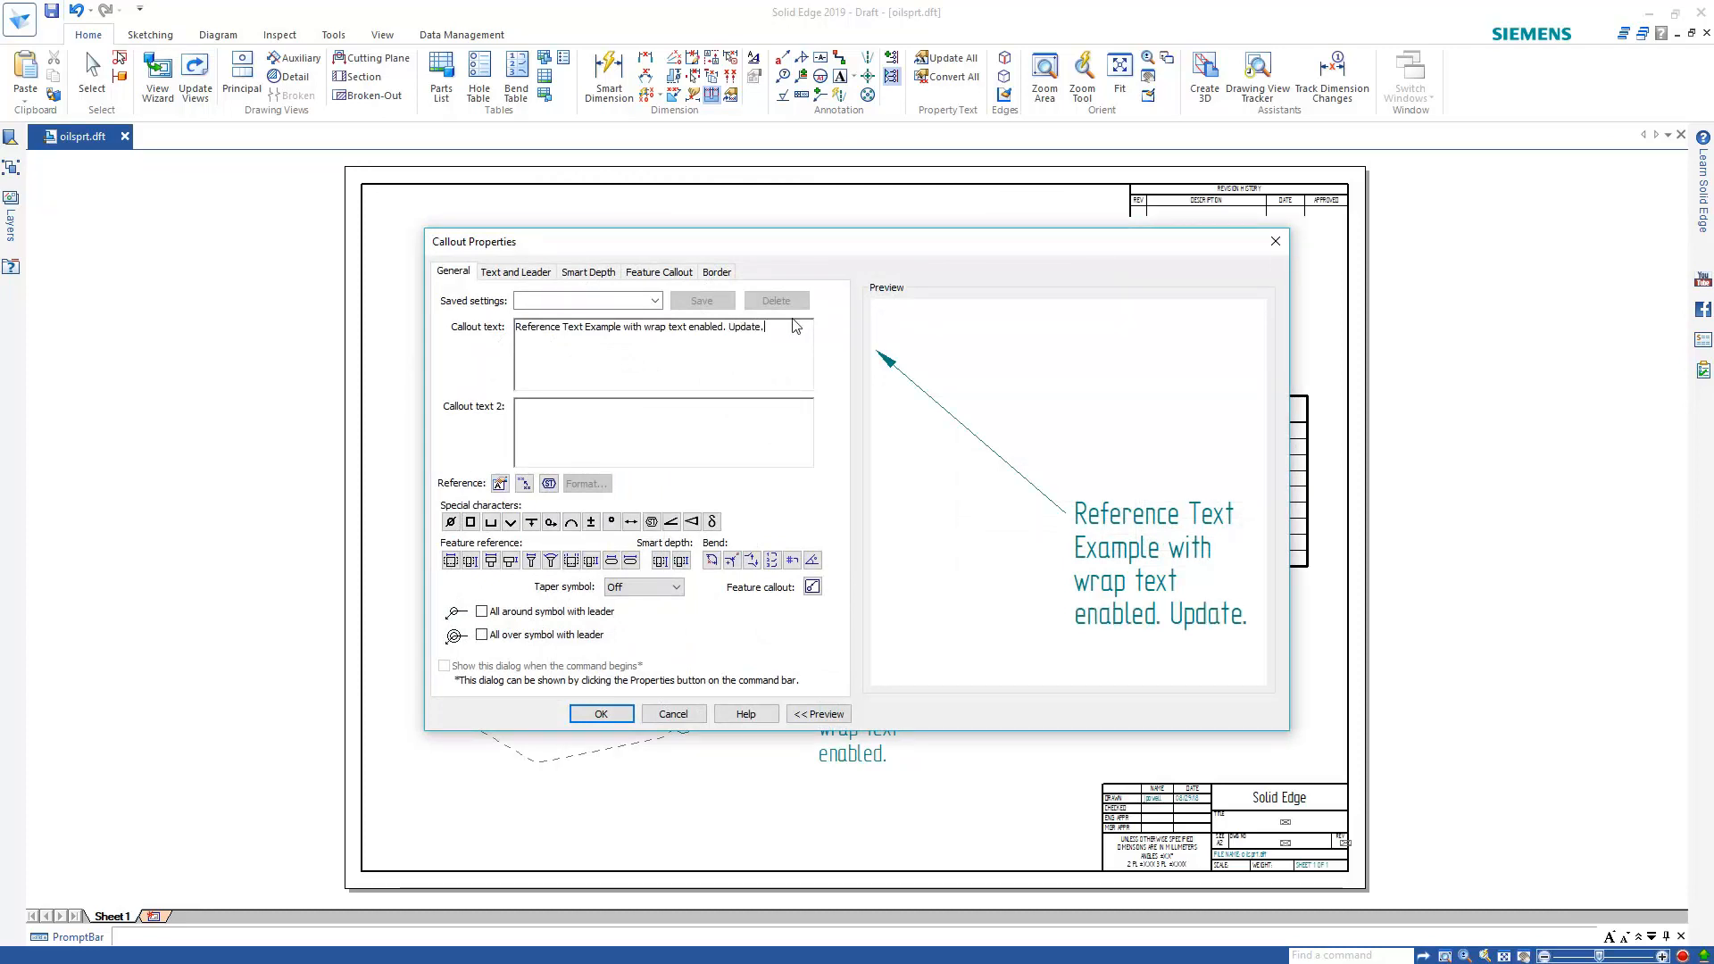
pyautogui.click(601, 715)
pyautogui.click(1114, 676)
# - Check the anchor corner setting in the parts list's location properties, then accept the properties without changes
pyautogui.click(1111, 409)
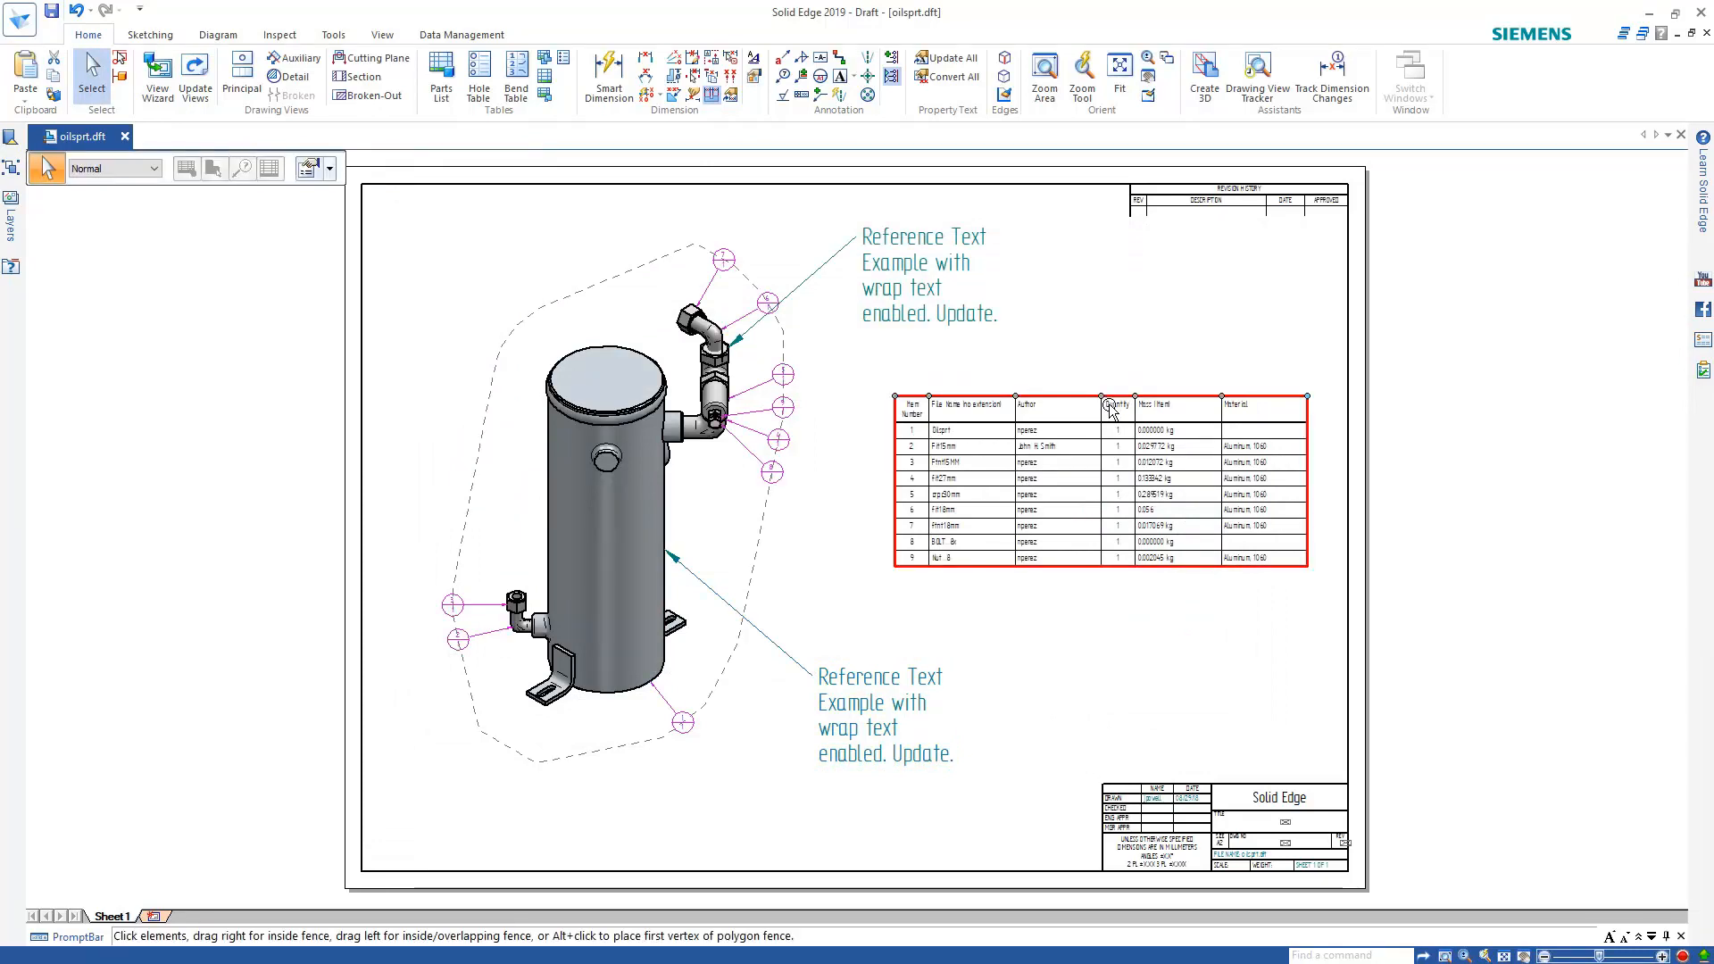
pyautogui.rightClick(1241, 408)
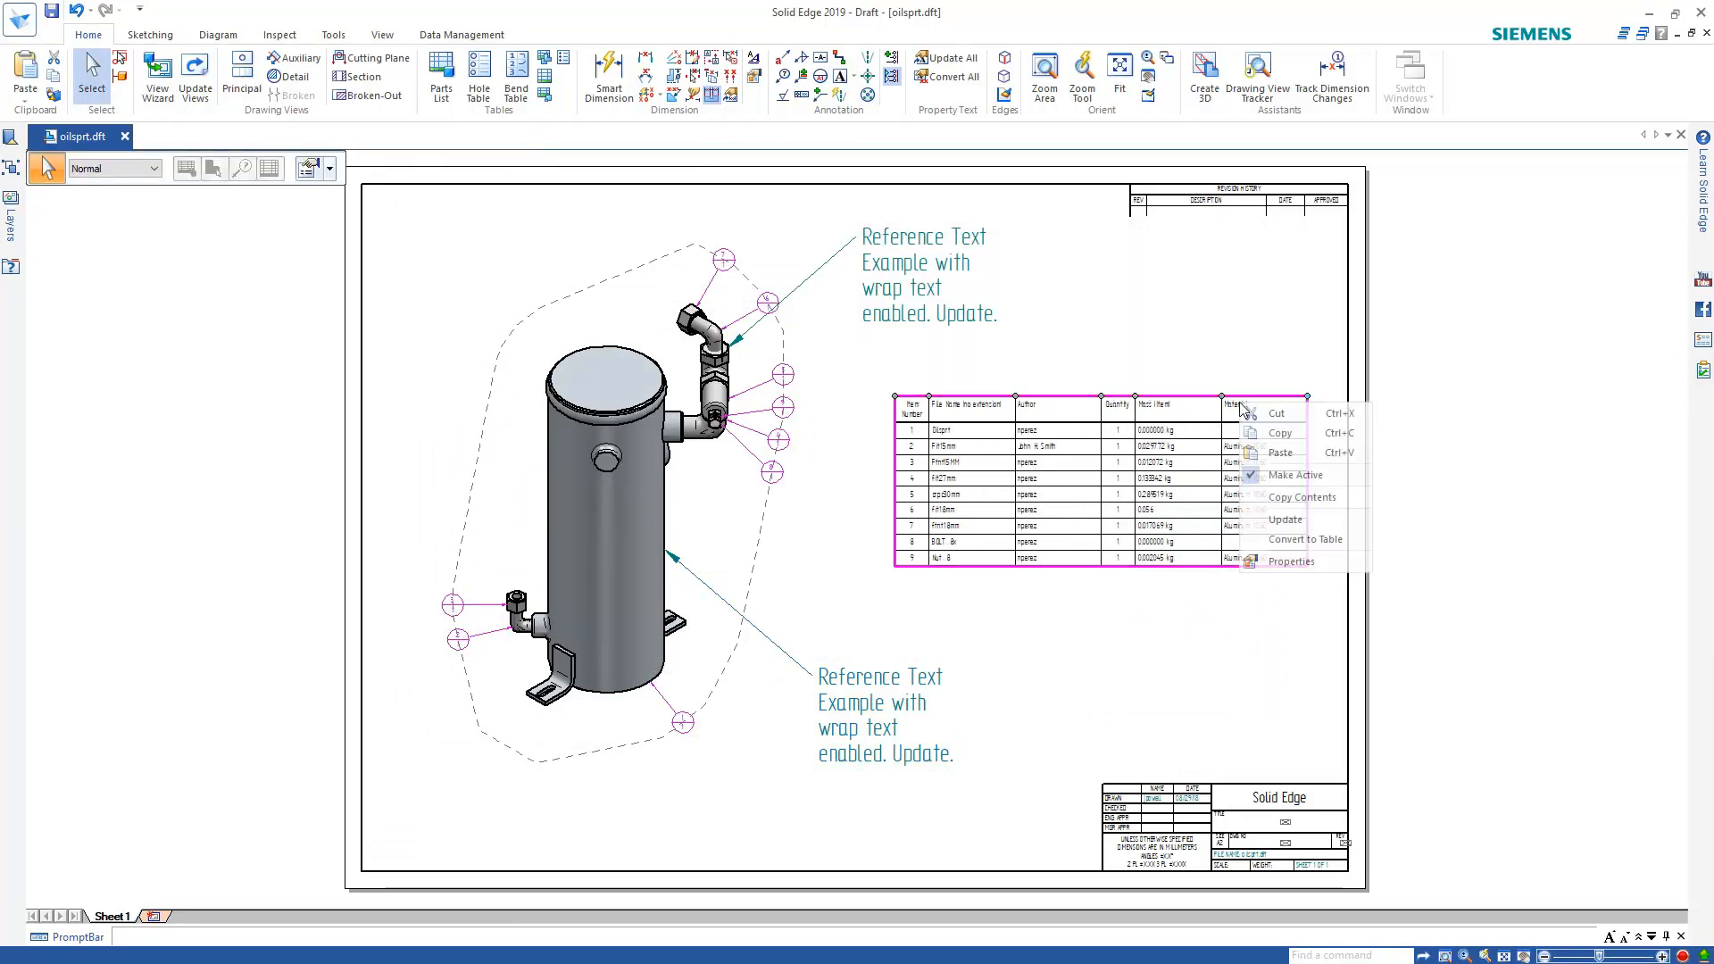
pyautogui.click(1303, 542)
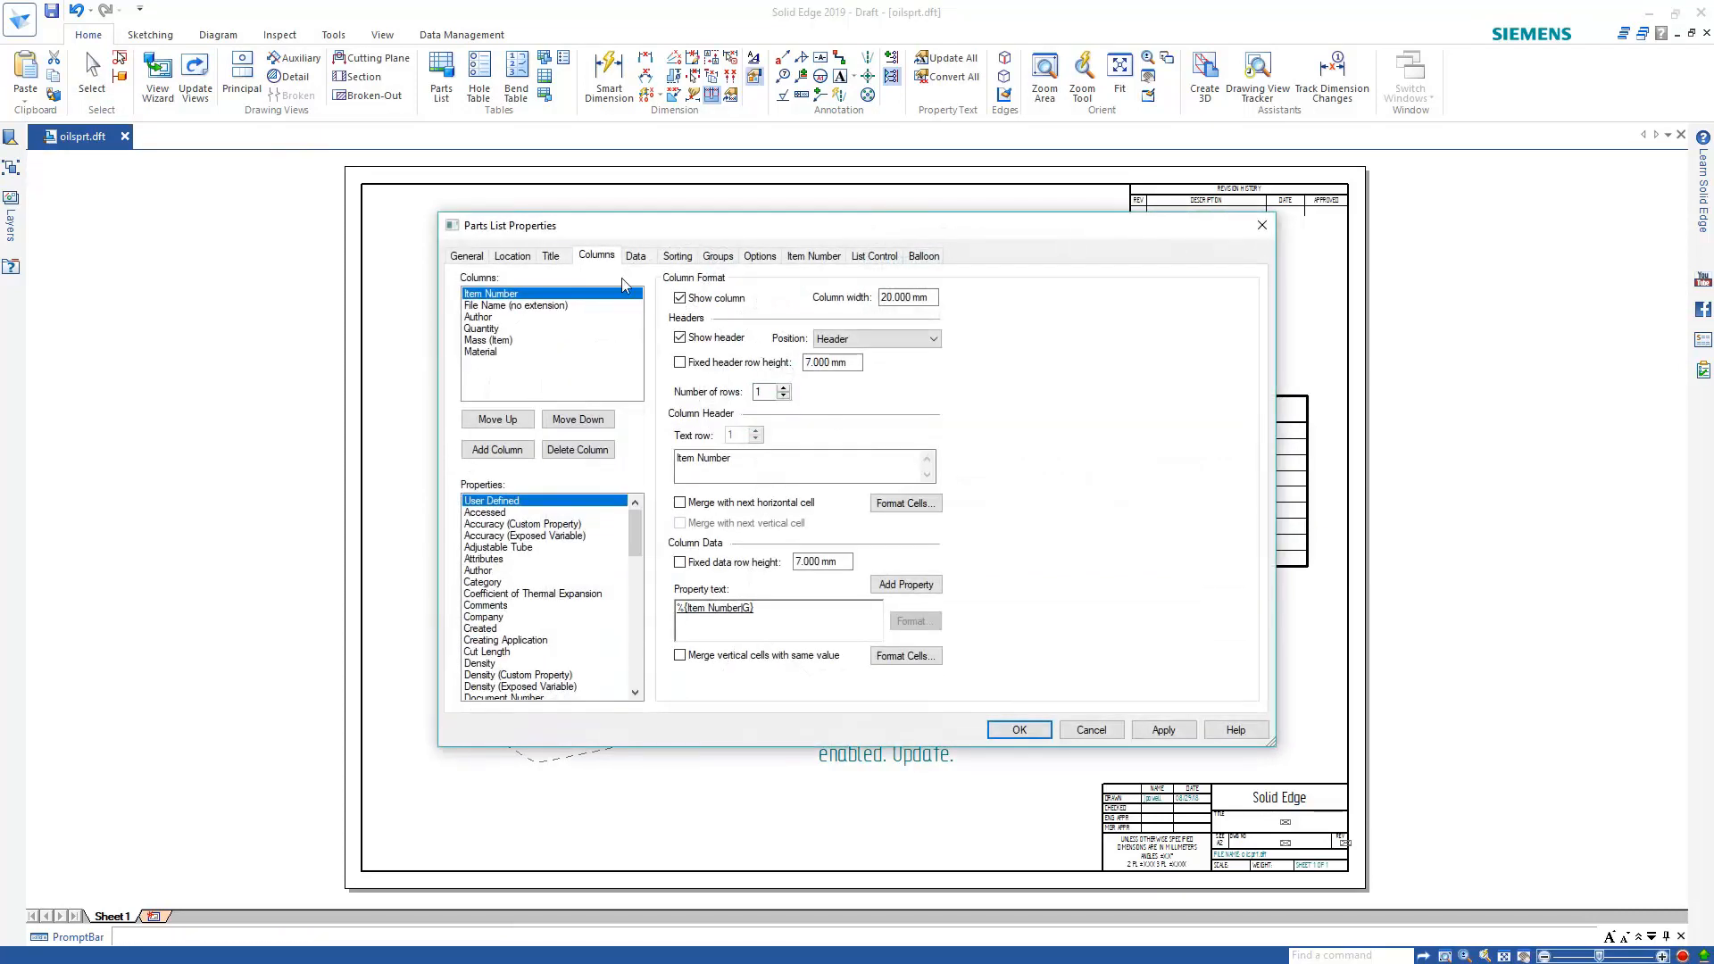
pyautogui.click(516, 256)
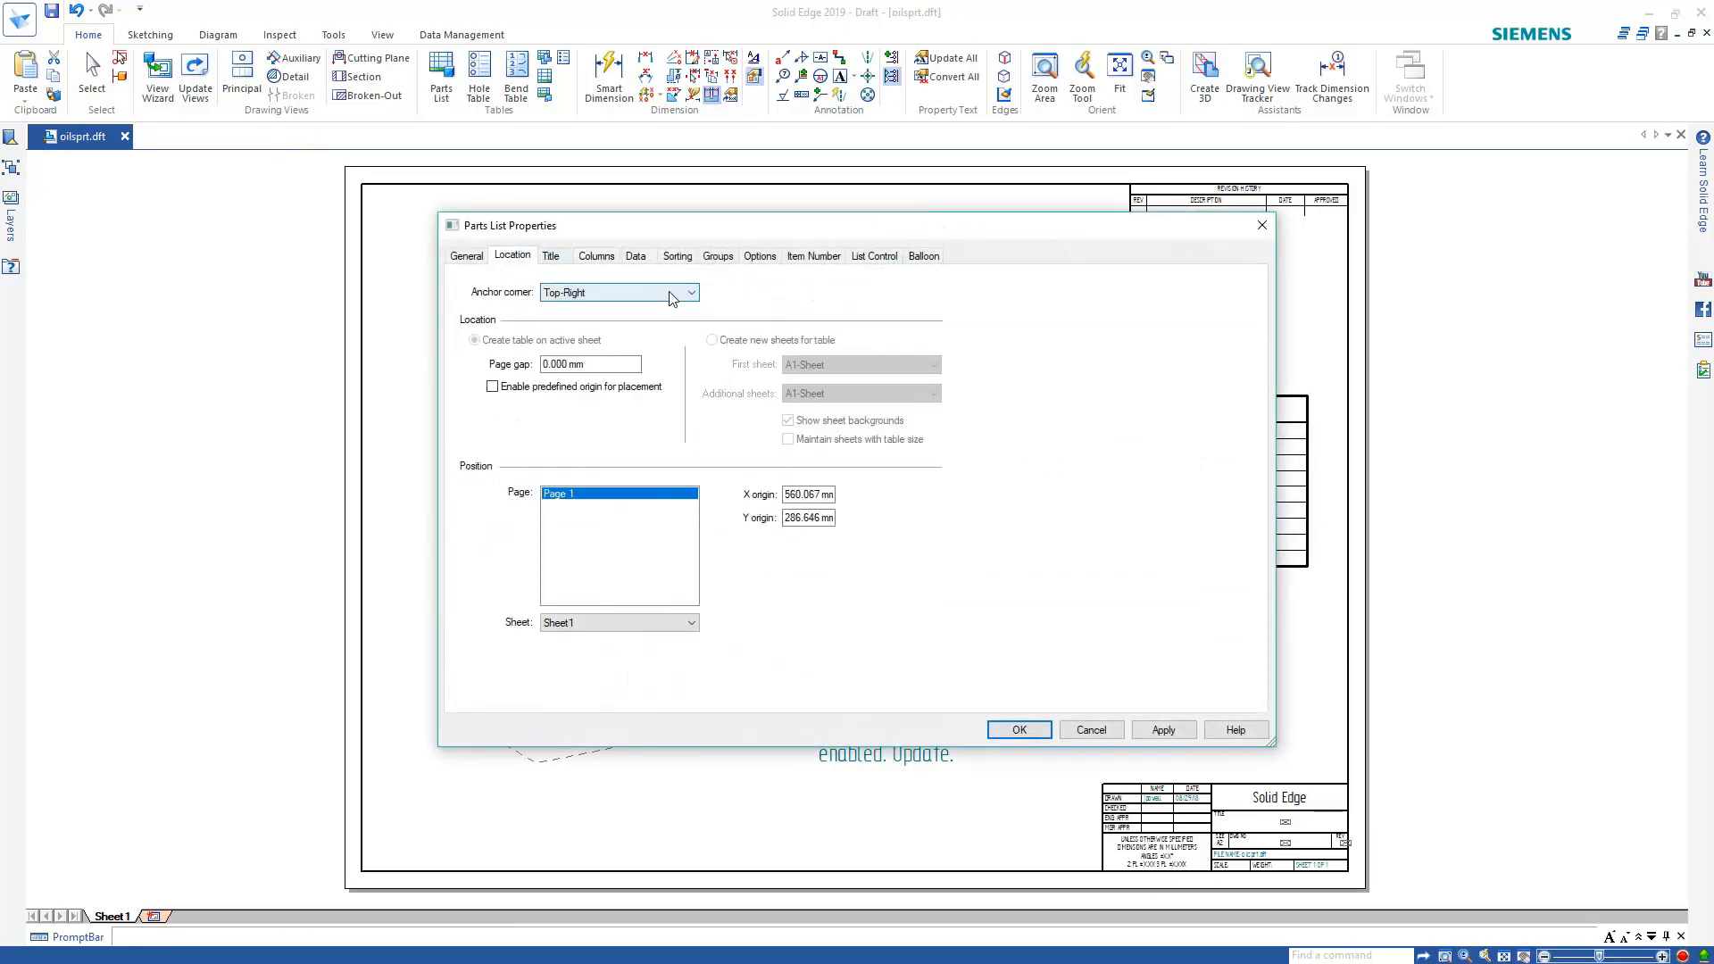
pyautogui.click(1036, 731)
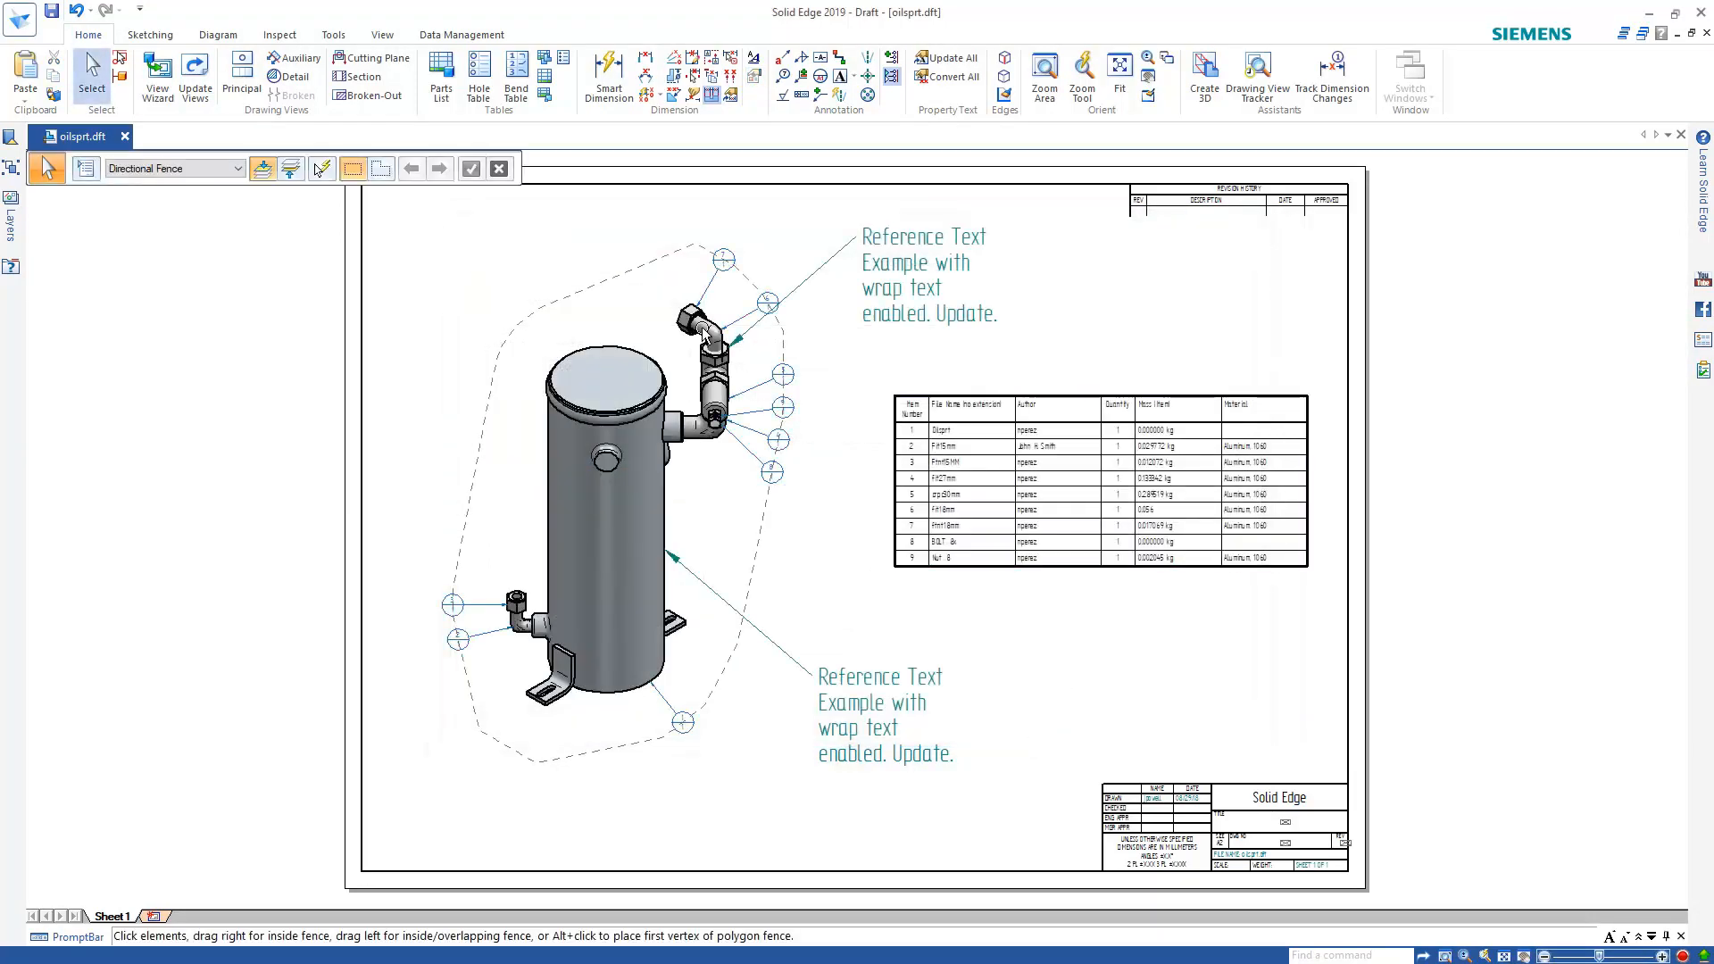
# - Move the parts list by its upper-right corner to the sheet border directly below the revision history block, and reposition the upper callout below the table
pyautogui.click(147, 35)
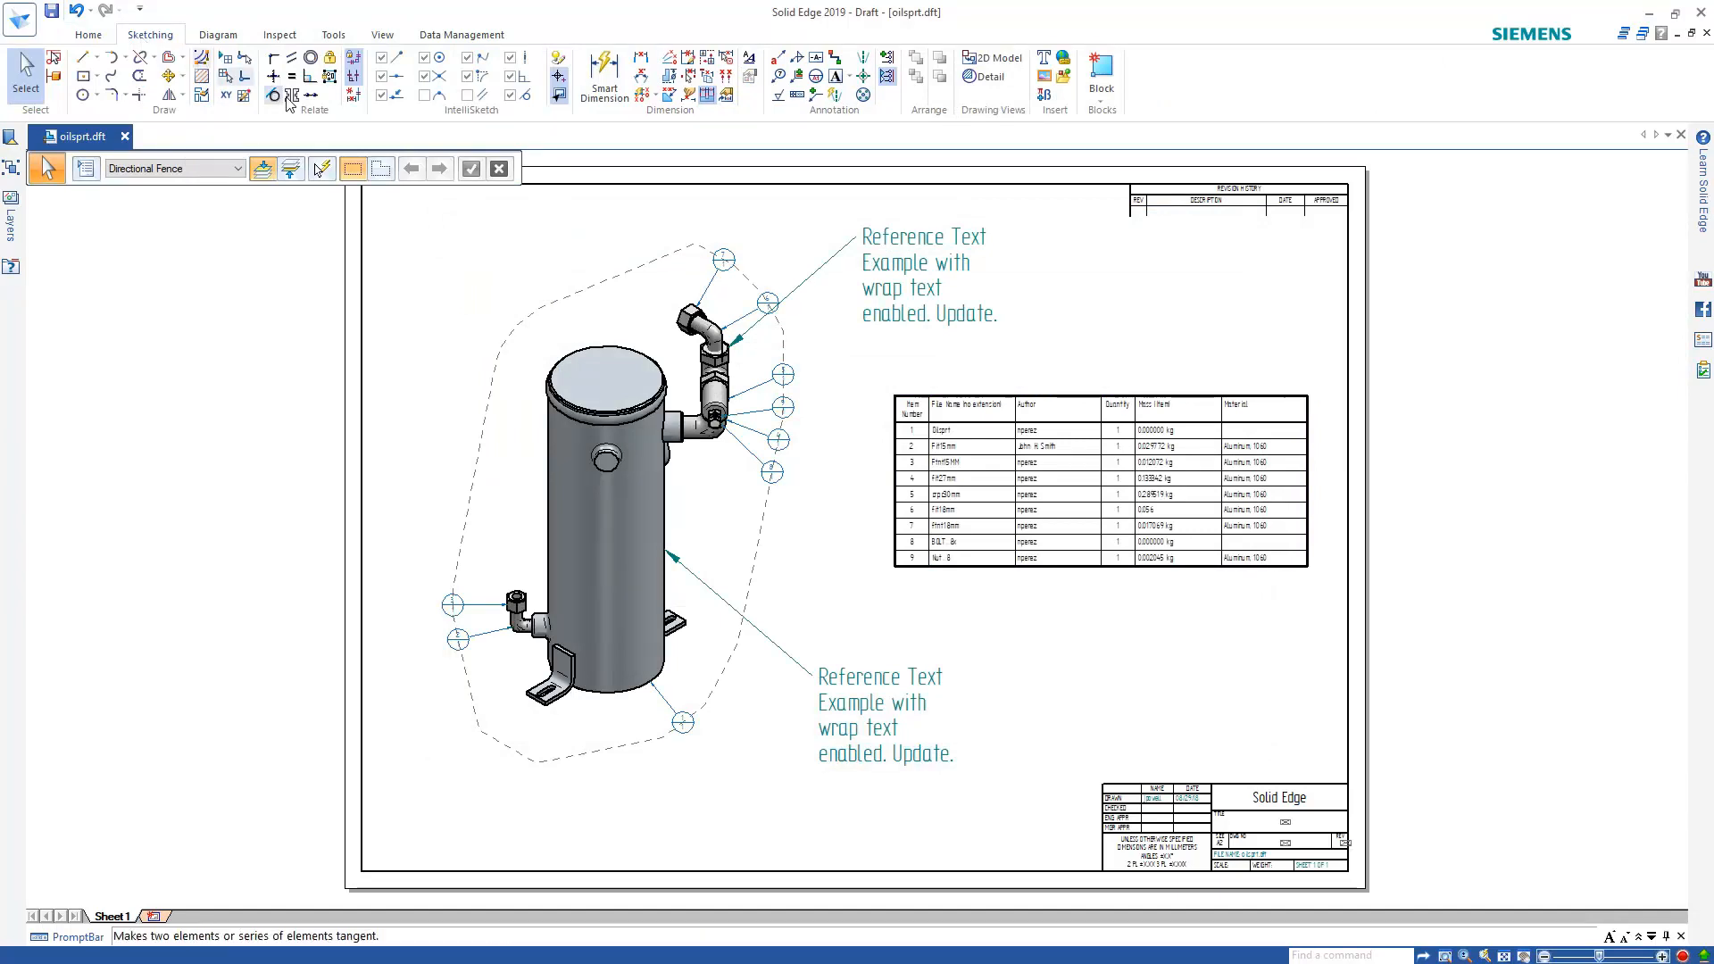
pyautogui.click(563, 96)
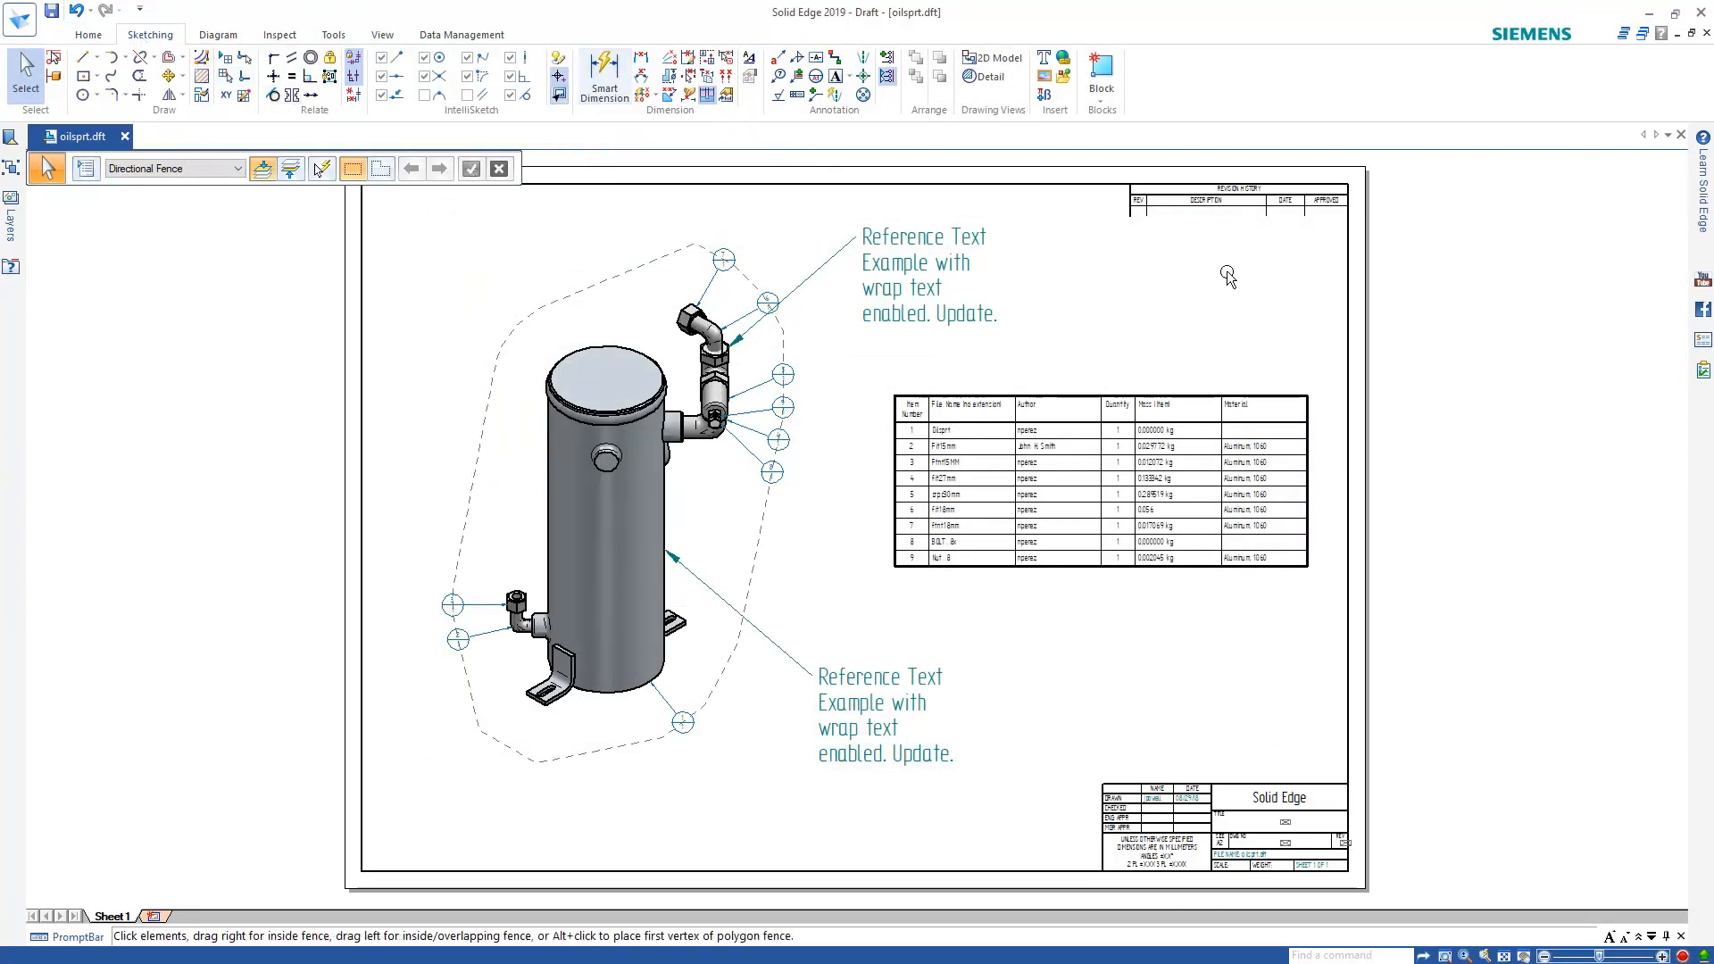
pyautogui.click(1304, 397)
pyautogui.moveTo(1306, 398); pyautogui.dragTo(1350, 220)
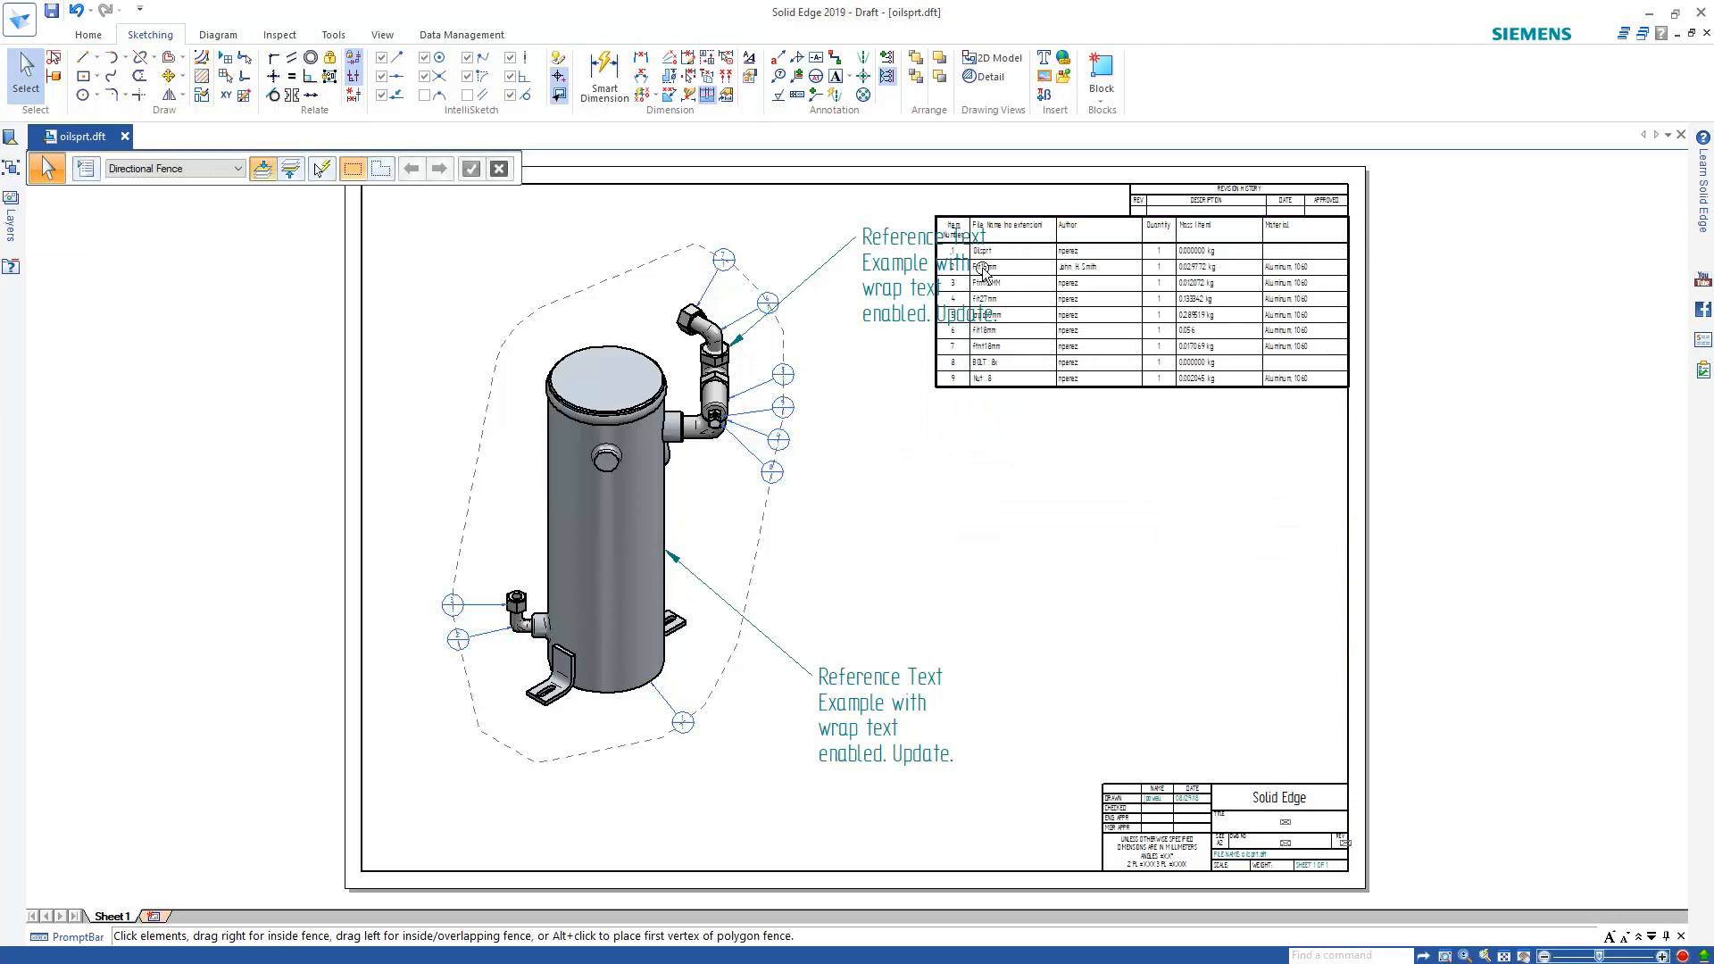
pyautogui.moveTo(932, 277); pyautogui.dragTo(982, 488)
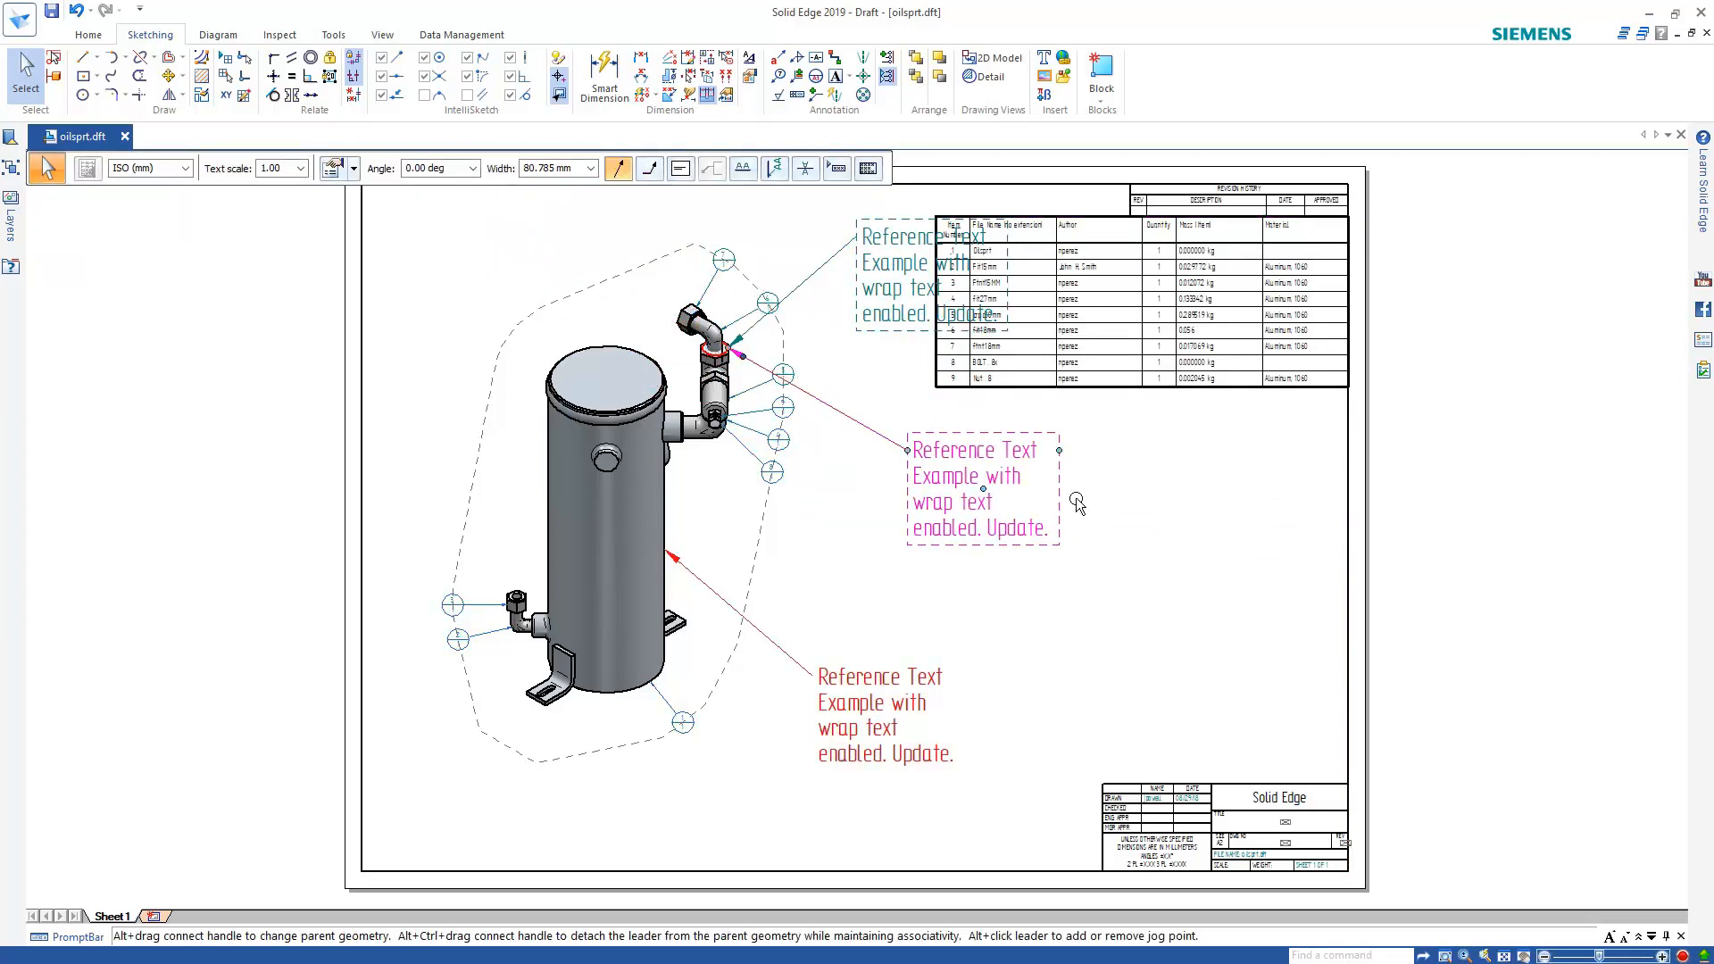
pyautogui.click(1077, 505)
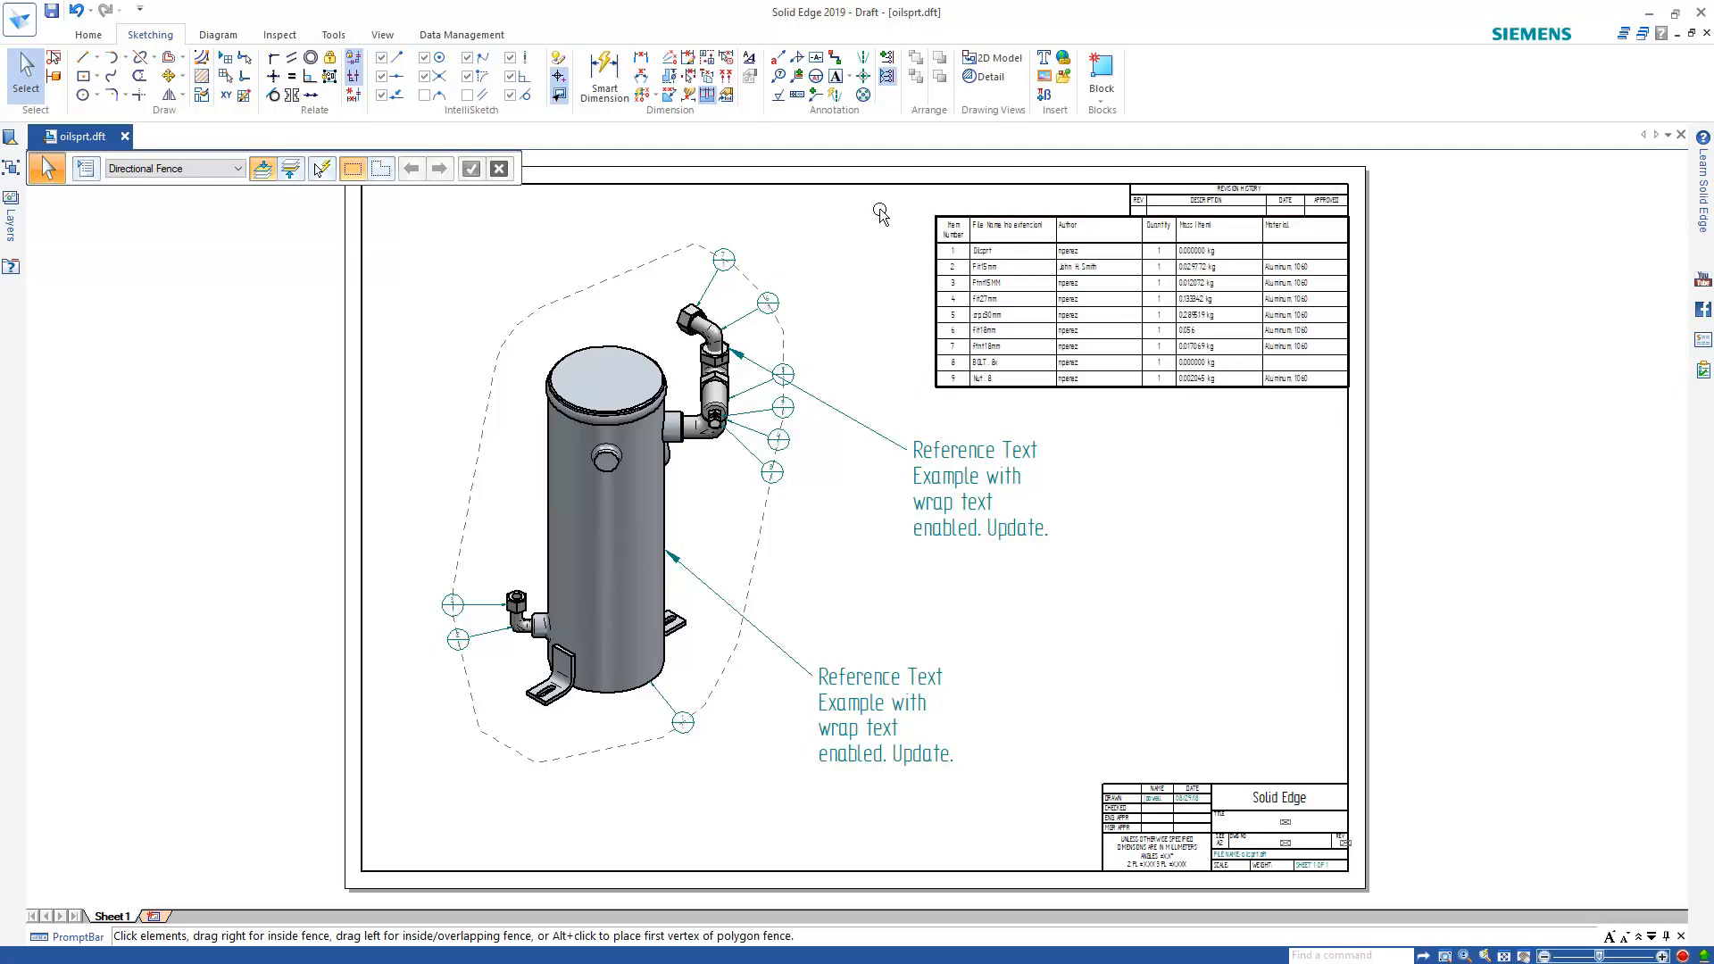
# - Set the border color of the Normal table style to Light Blue and apply the style
pyautogui.click(760, 64)
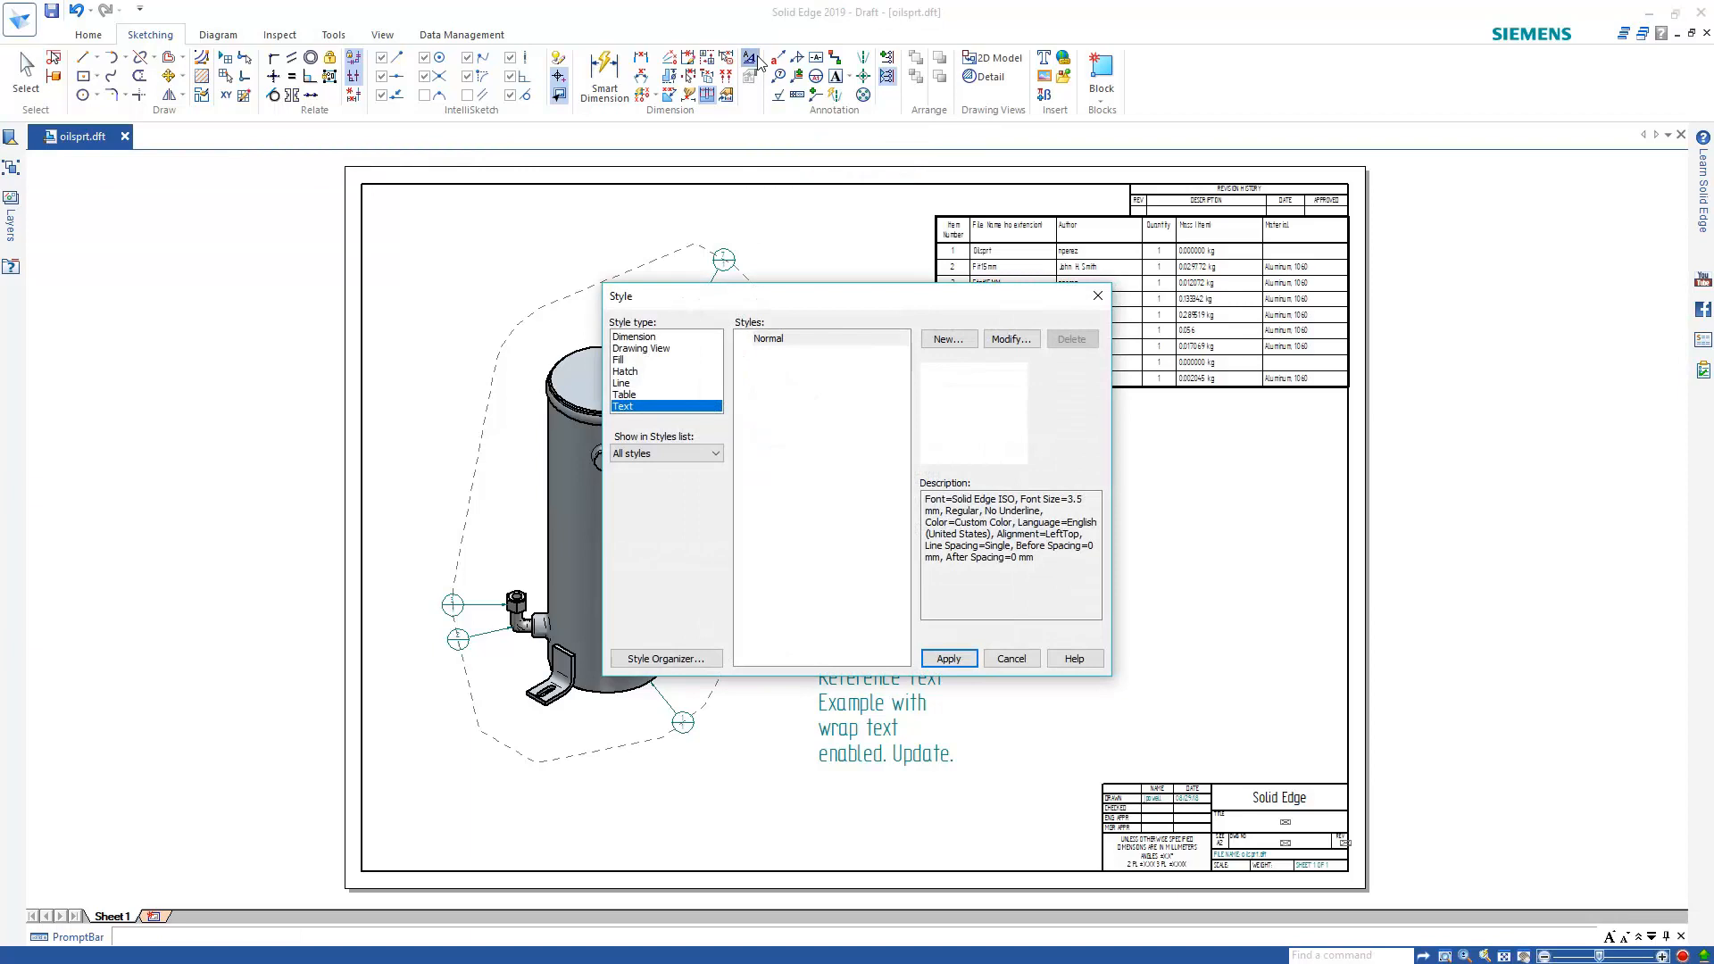
pyautogui.click(636, 384)
pyautogui.click(633, 396)
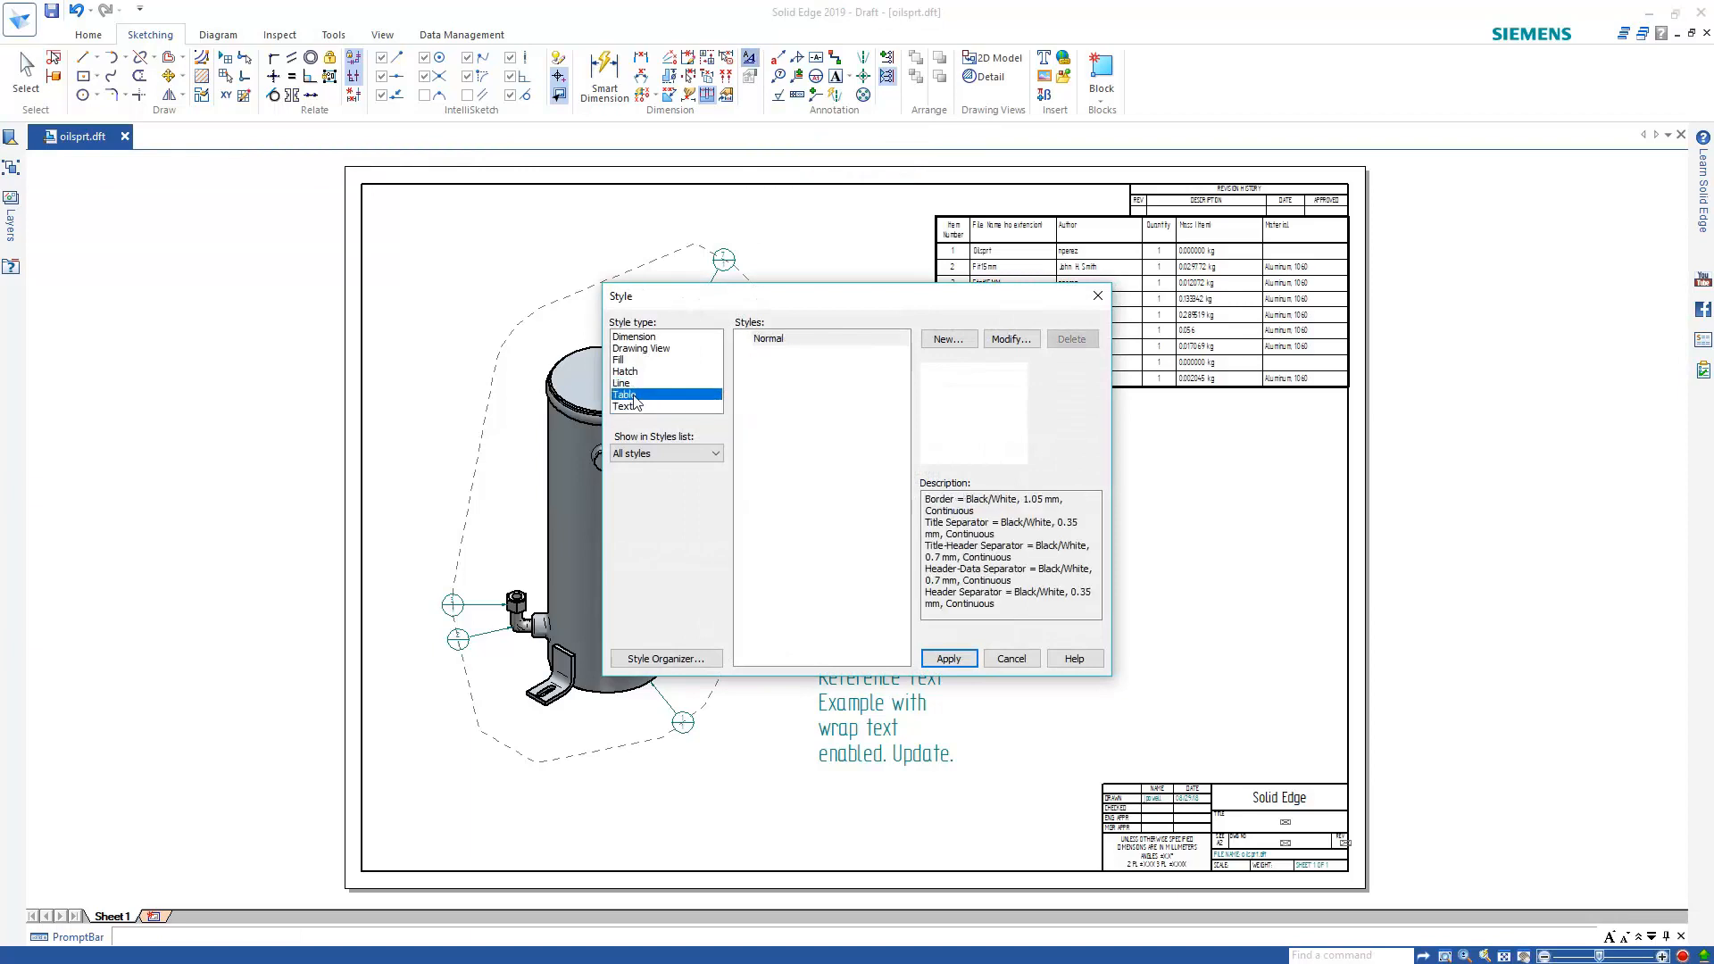
pyautogui.click(803, 341)
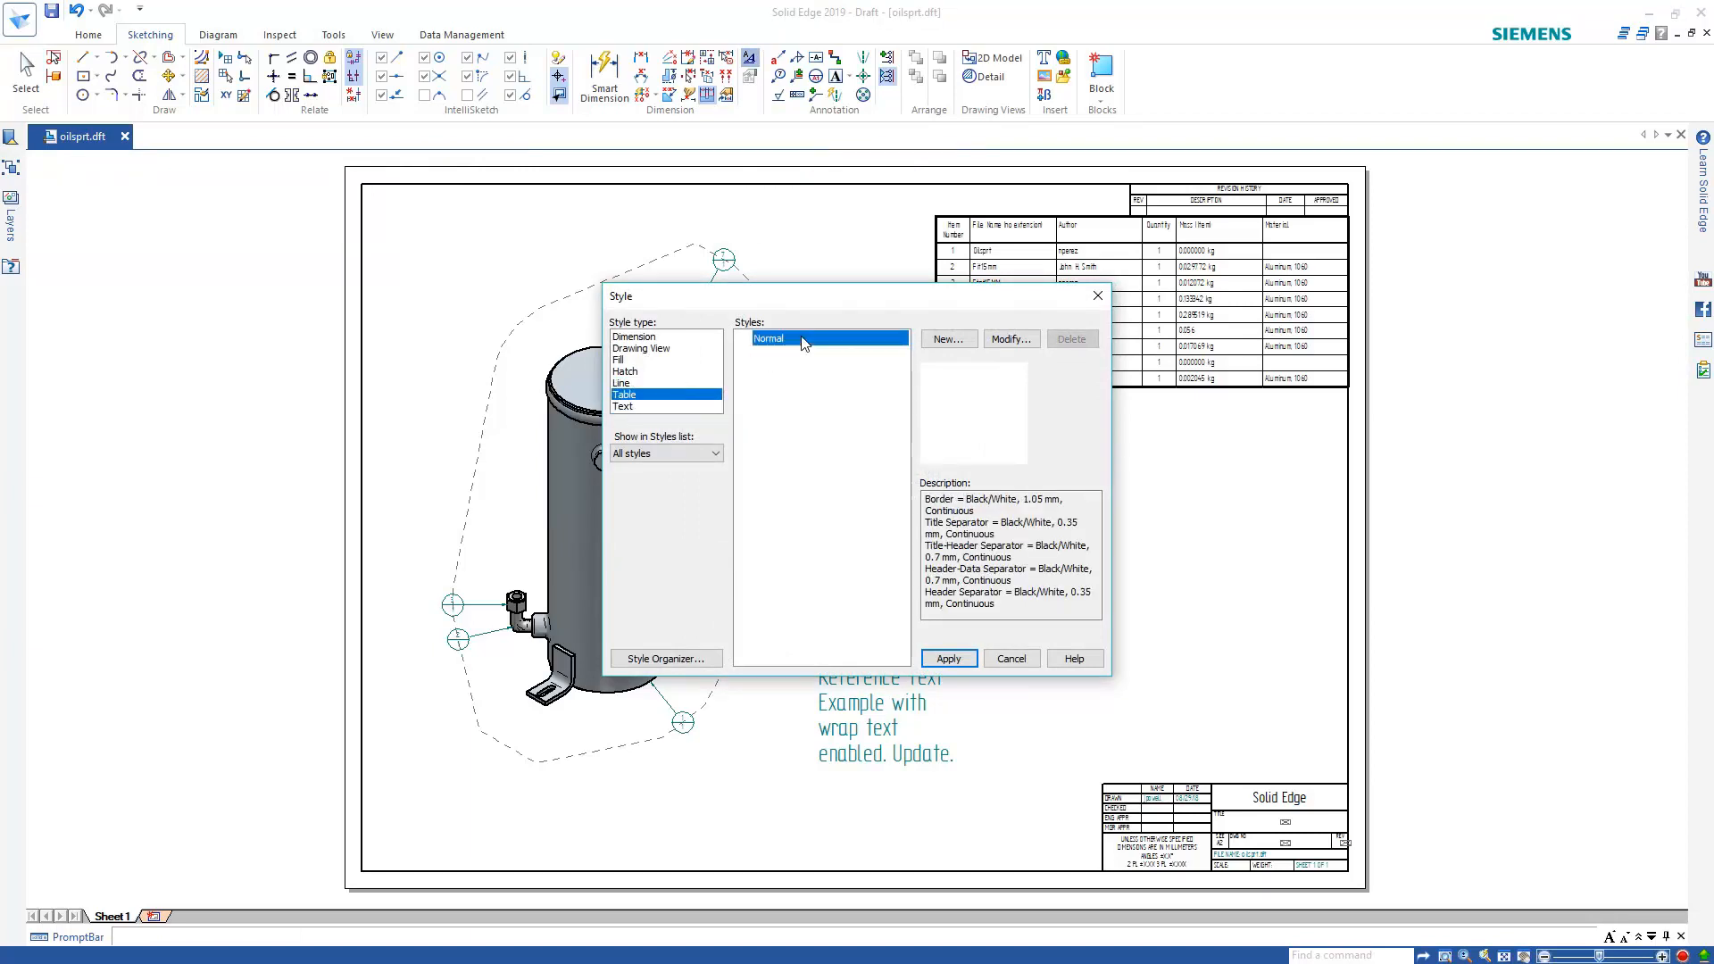
pyautogui.click(1011, 339)
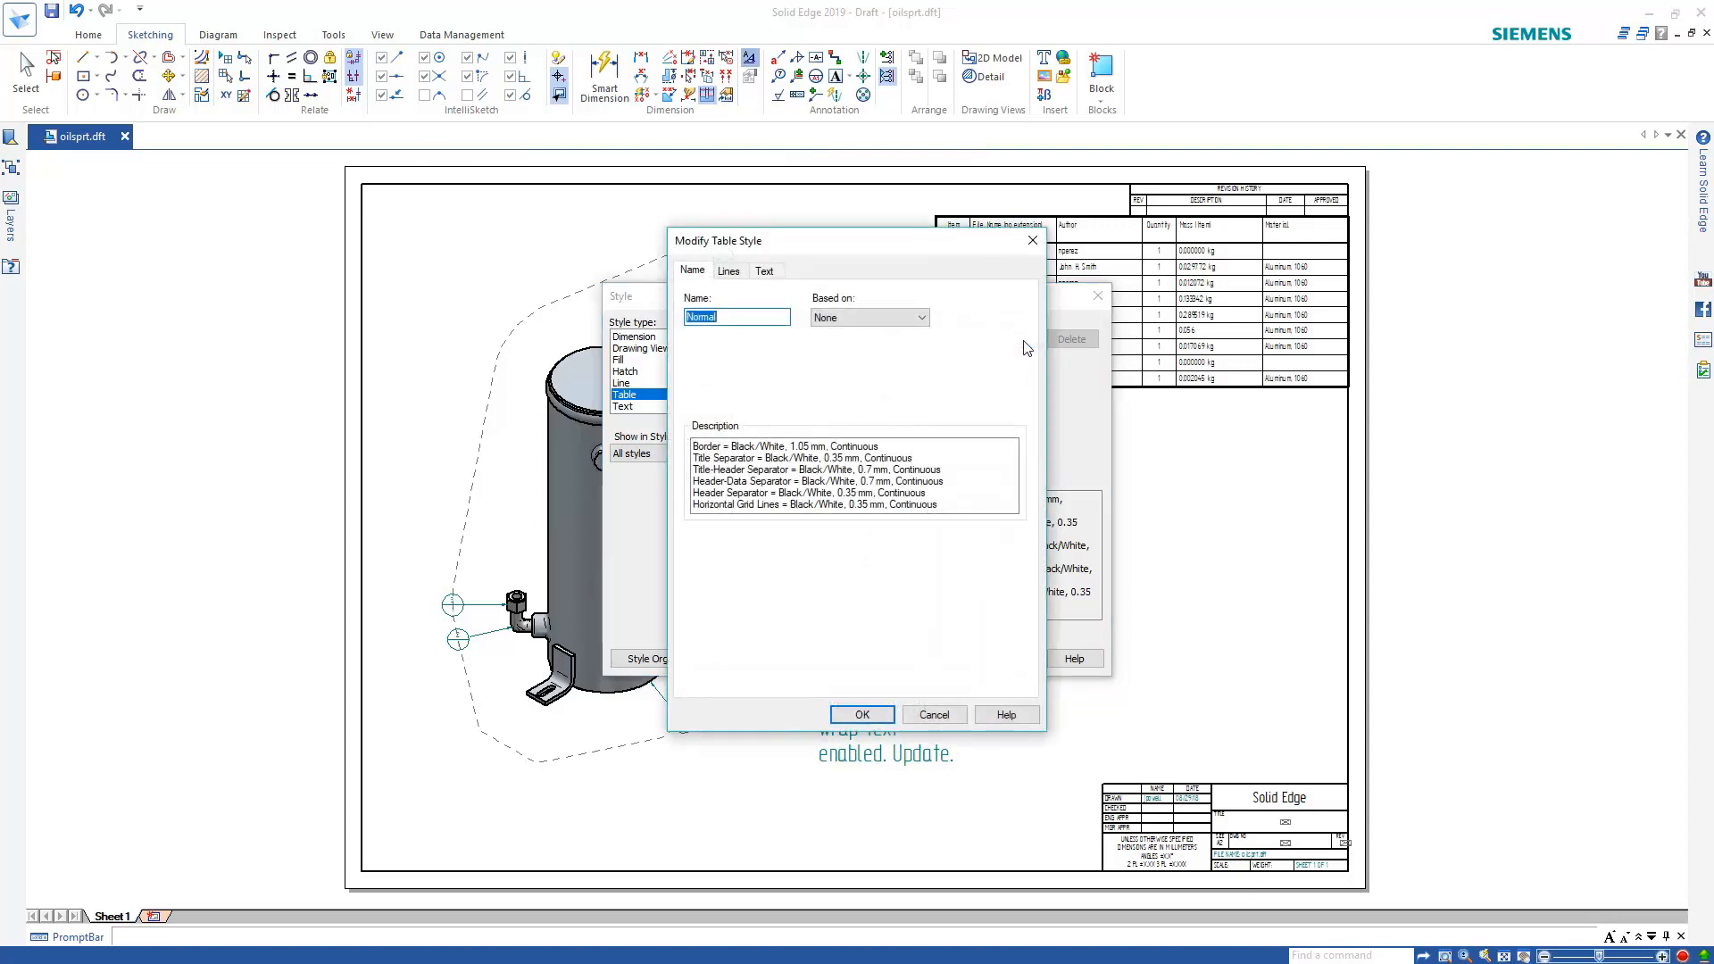
pyautogui.click(740, 273)
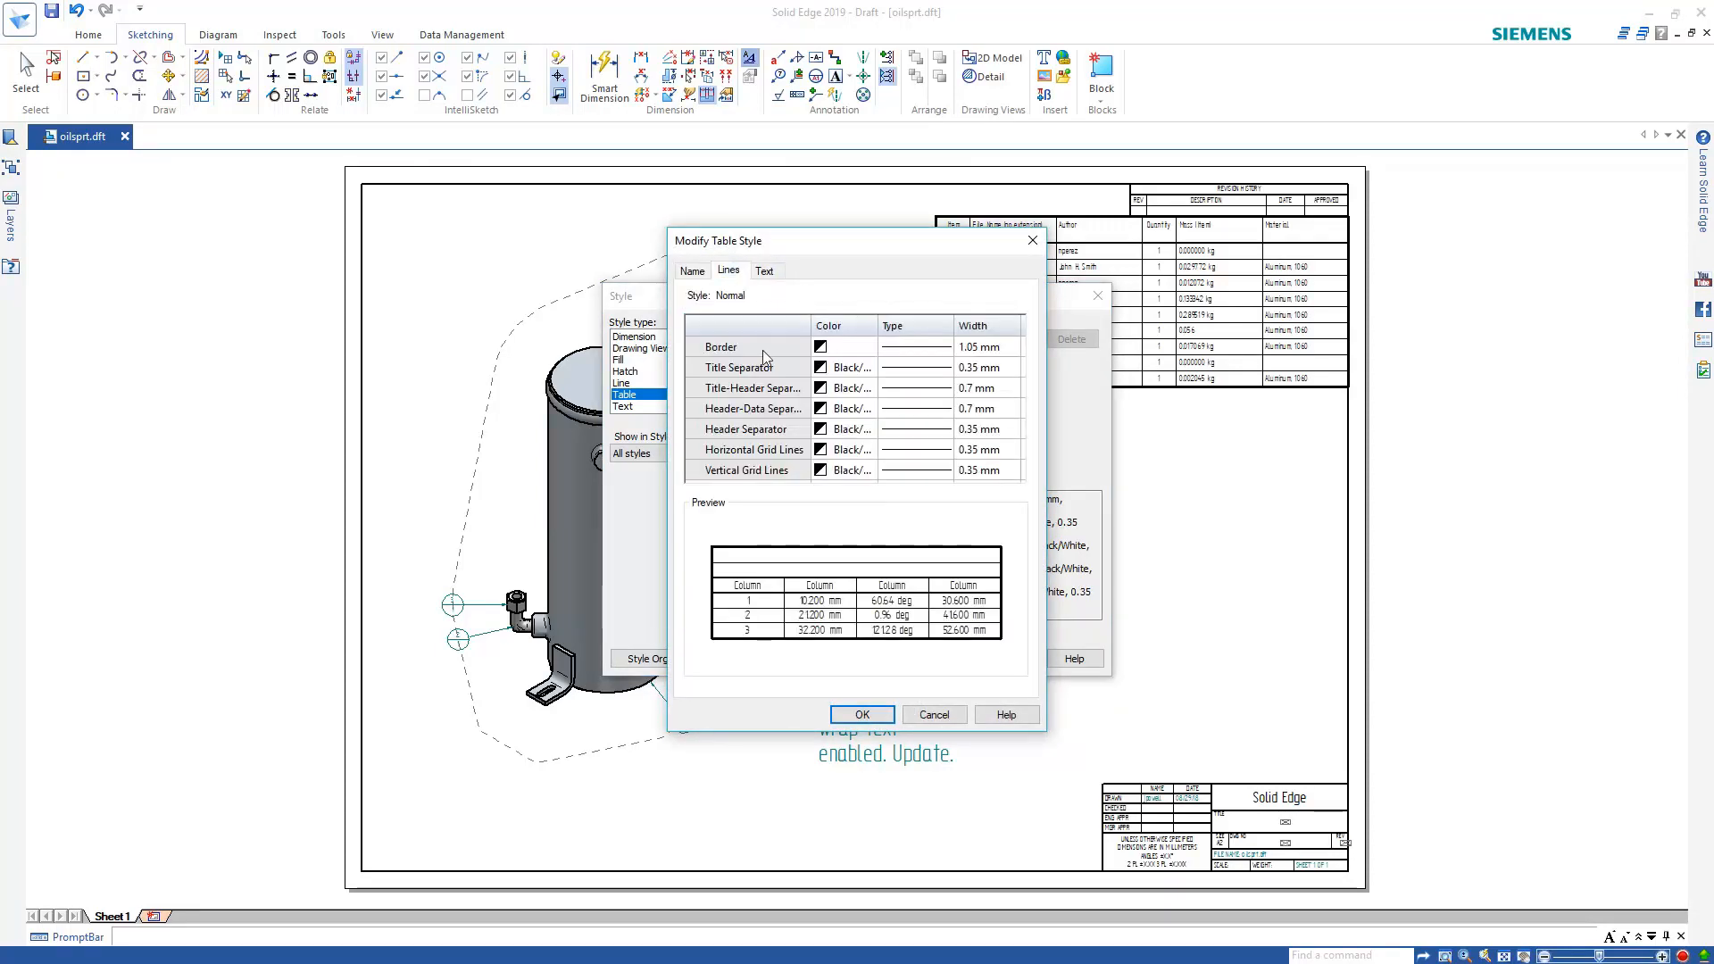
pyautogui.click(852, 347)
pyautogui.click(869, 348)
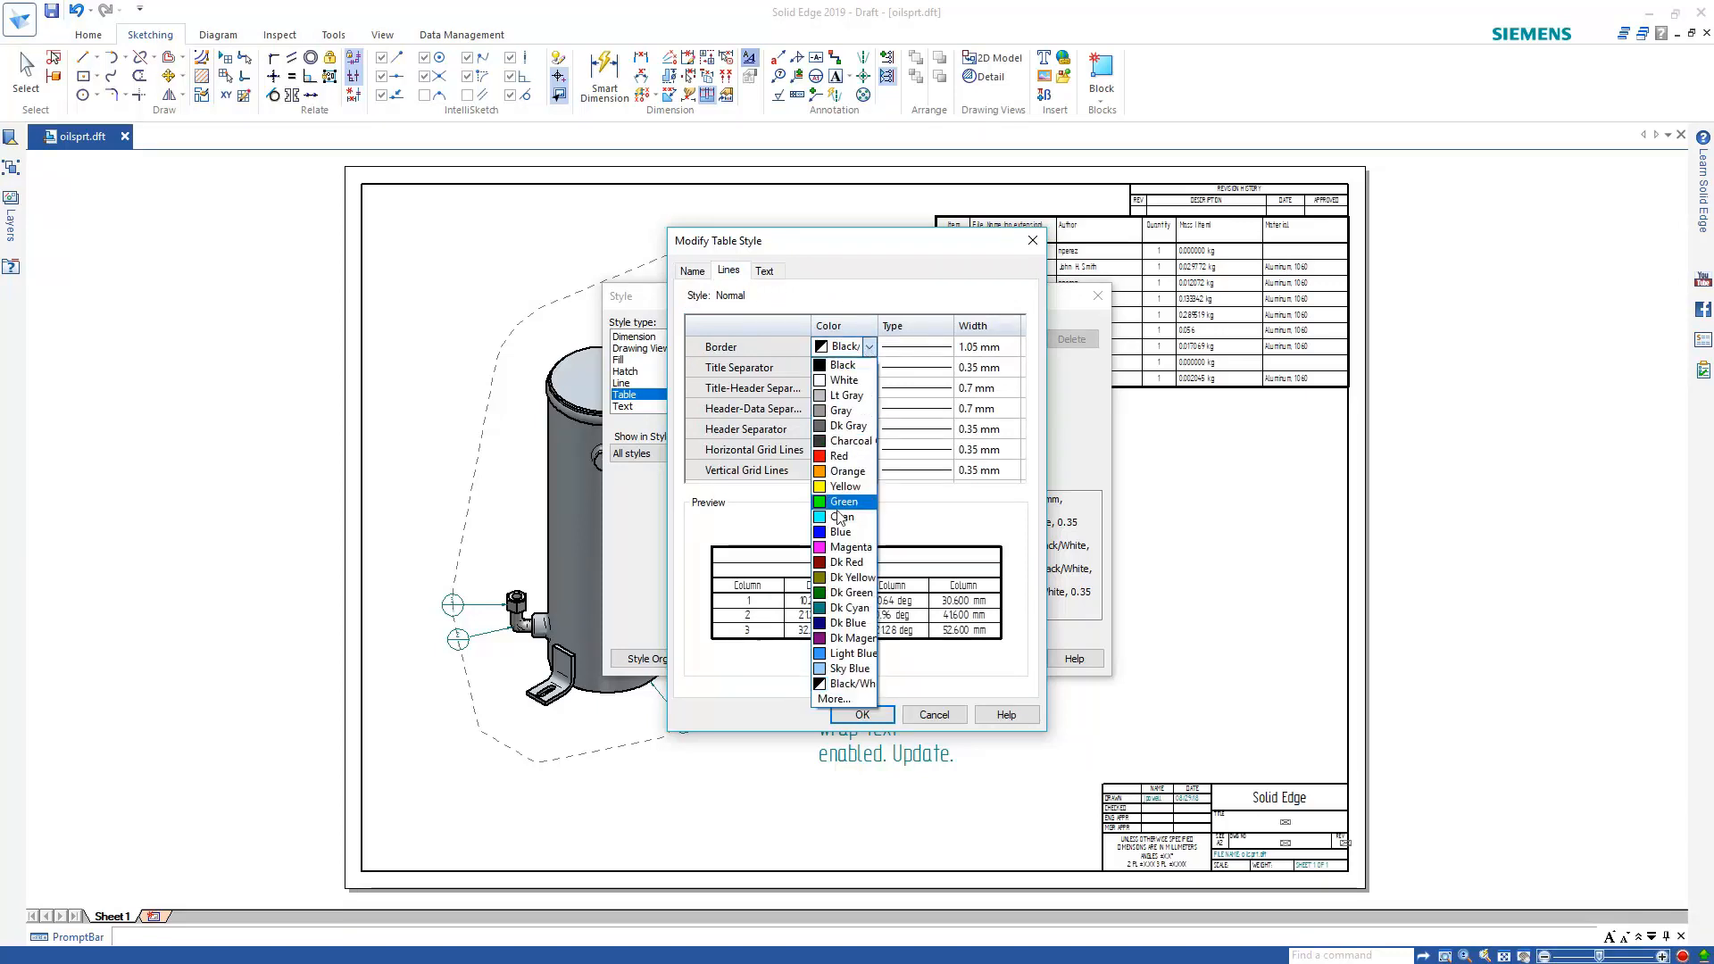
pyautogui.click(846, 654)
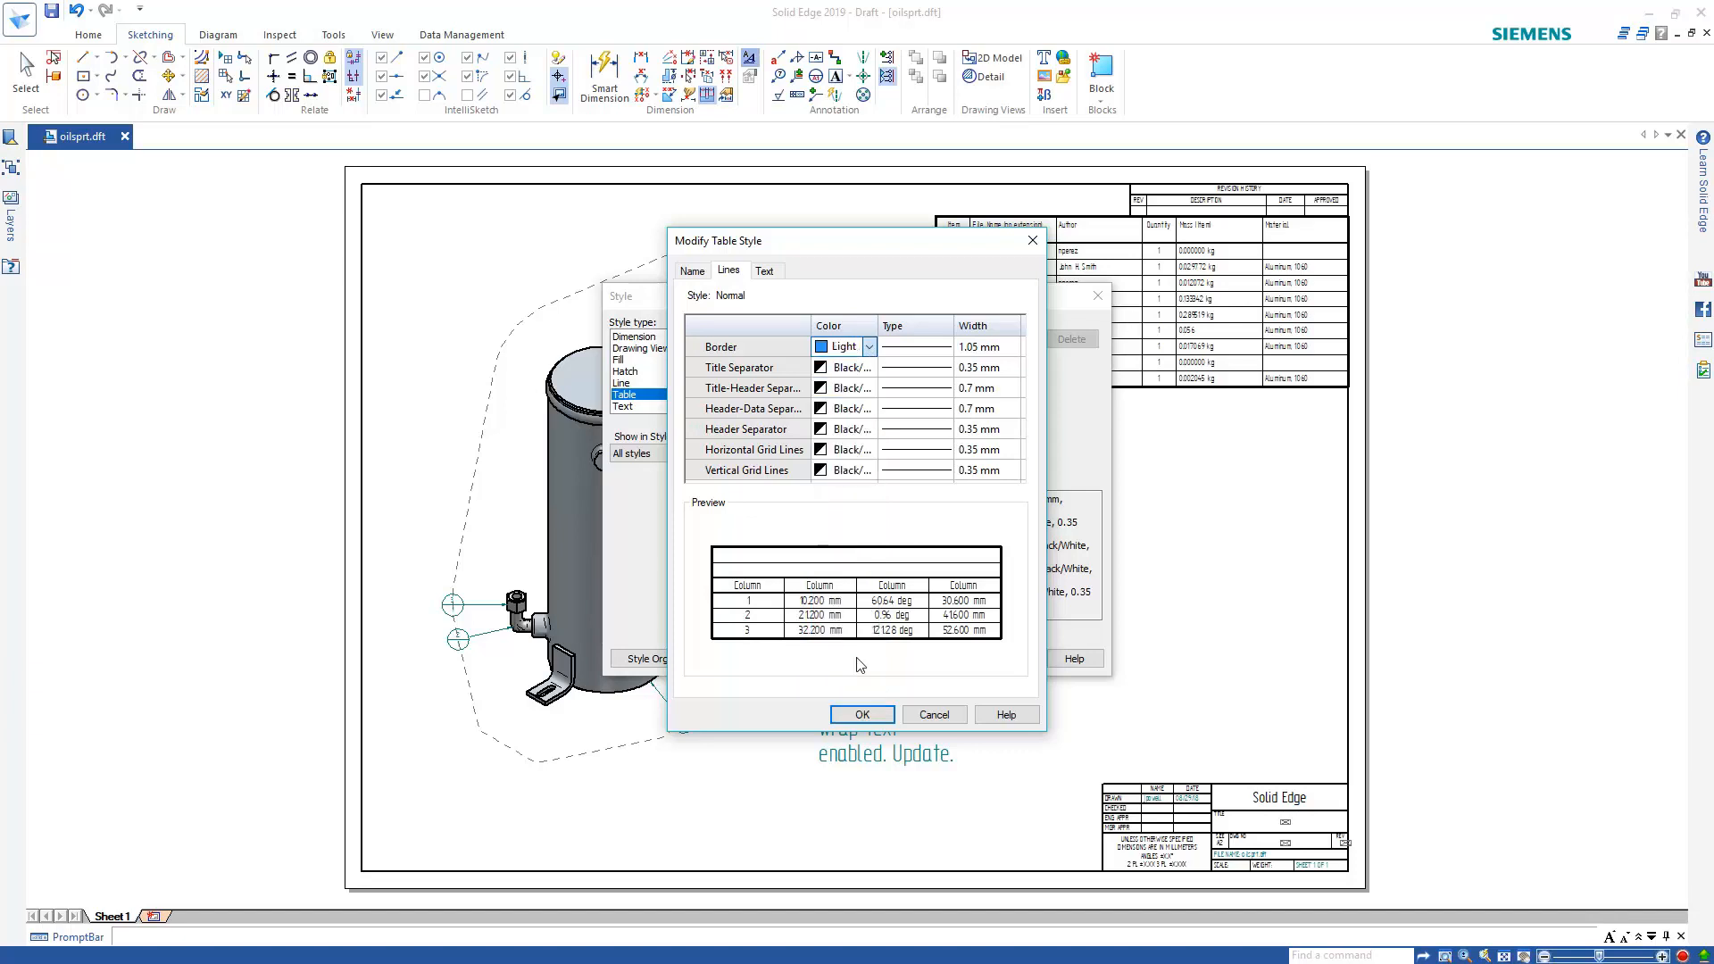
pyautogui.click(862, 714)
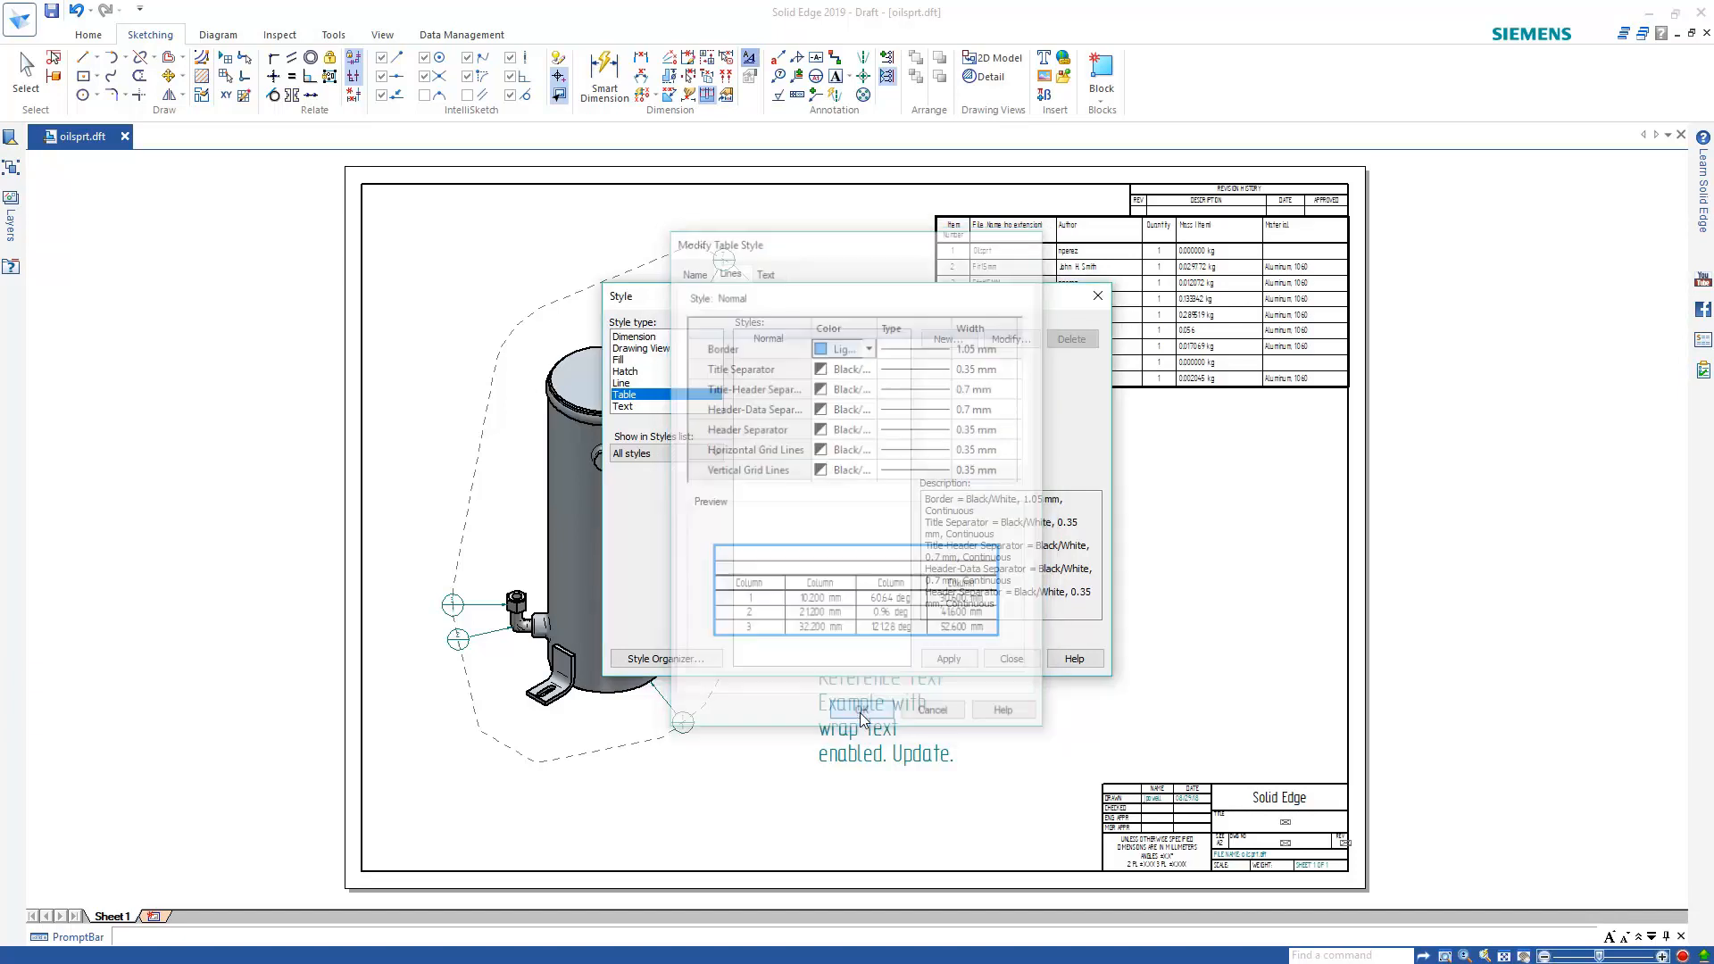
pyautogui.click(949, 658)
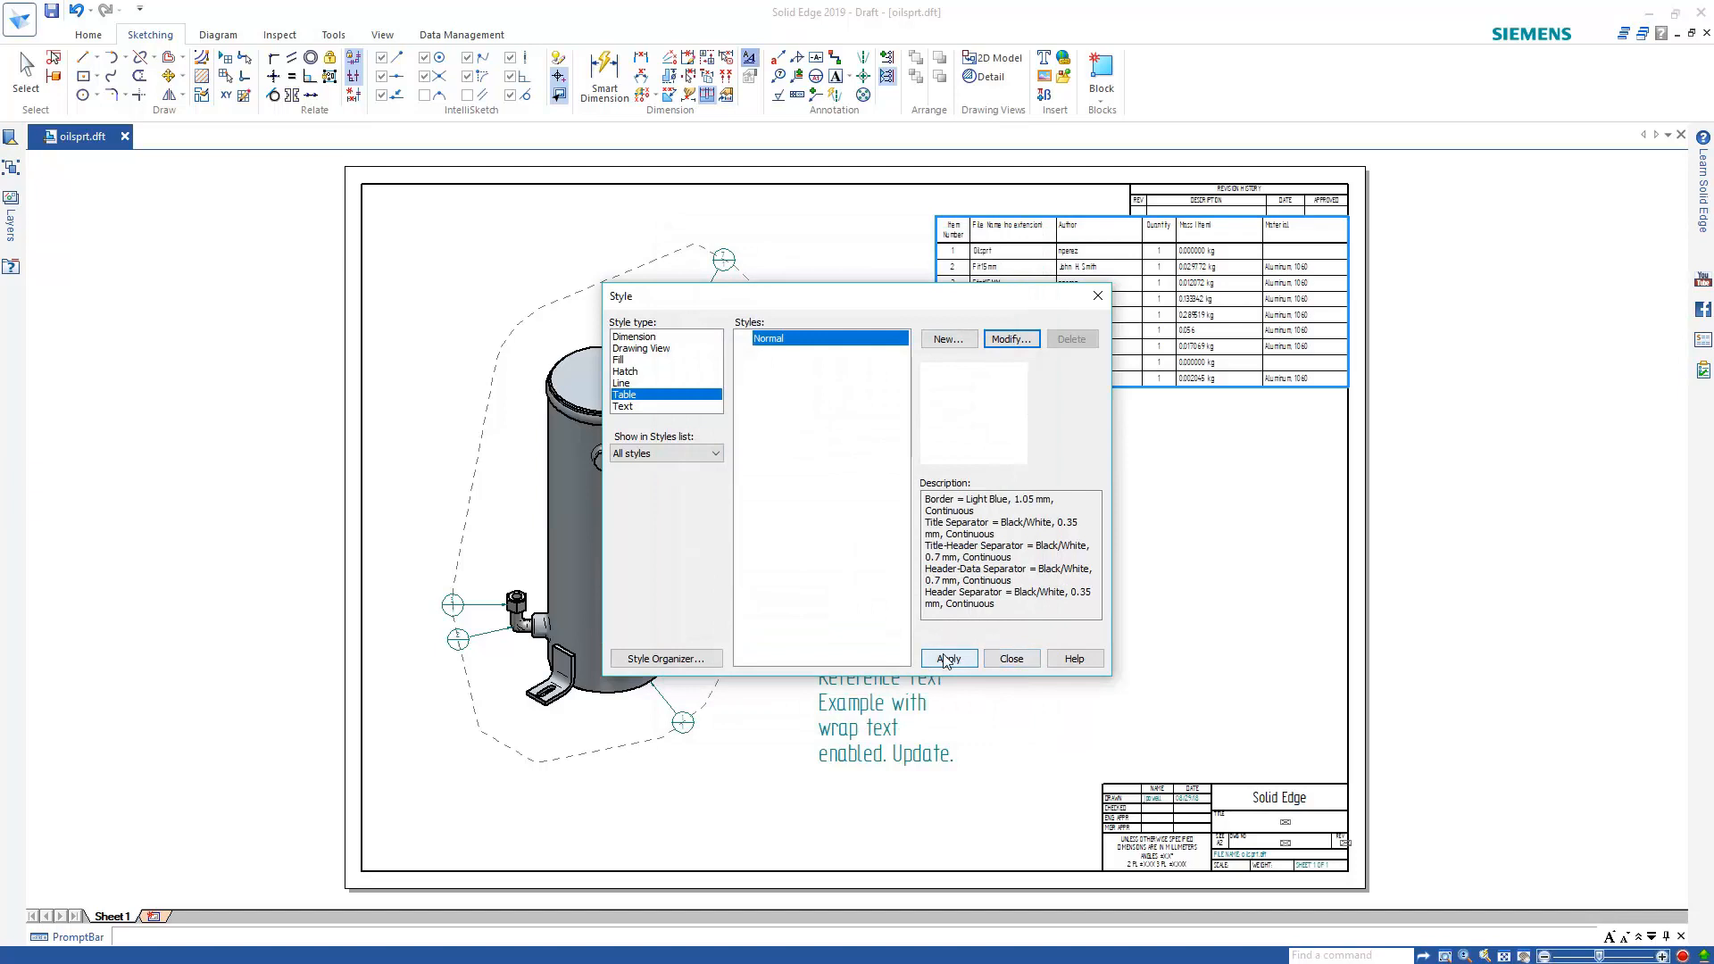
pyautogui.click(1037, 661)
# - Review the table style and column settings in the parts list properties and close them without changes
pyautogui.click(1191, 384)
pyautogui.rightClick(1191, 383)
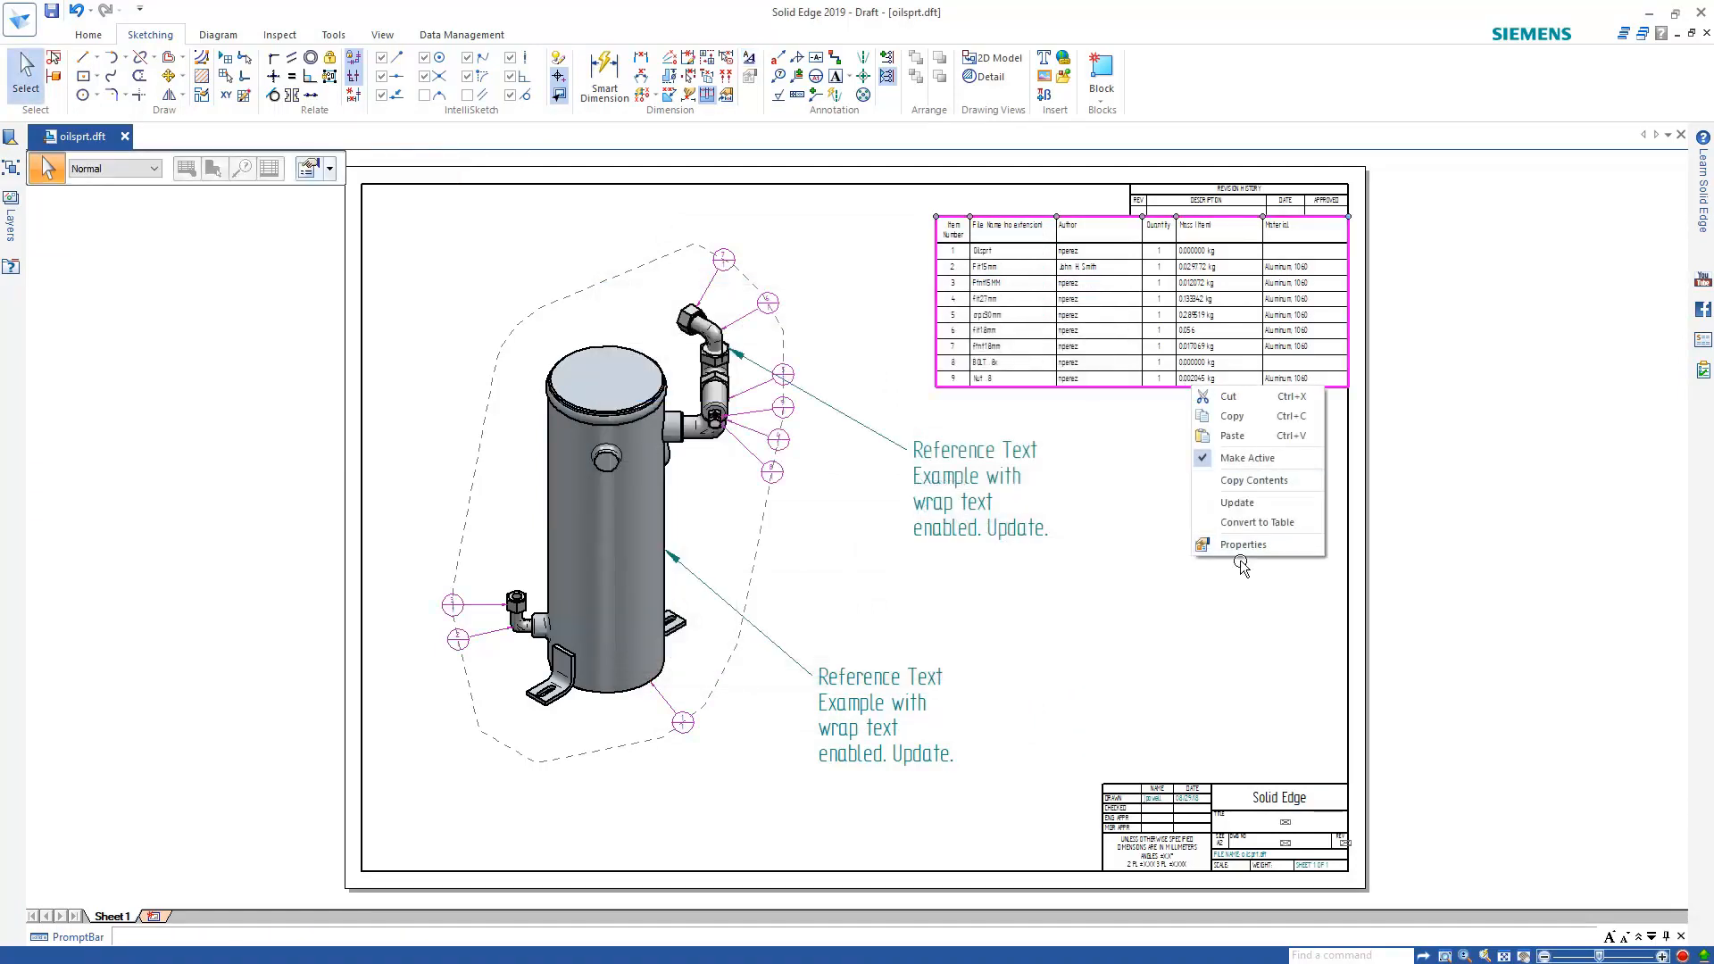
pyautogui.click(1242, 546)
pyautogui.click(465, 256)
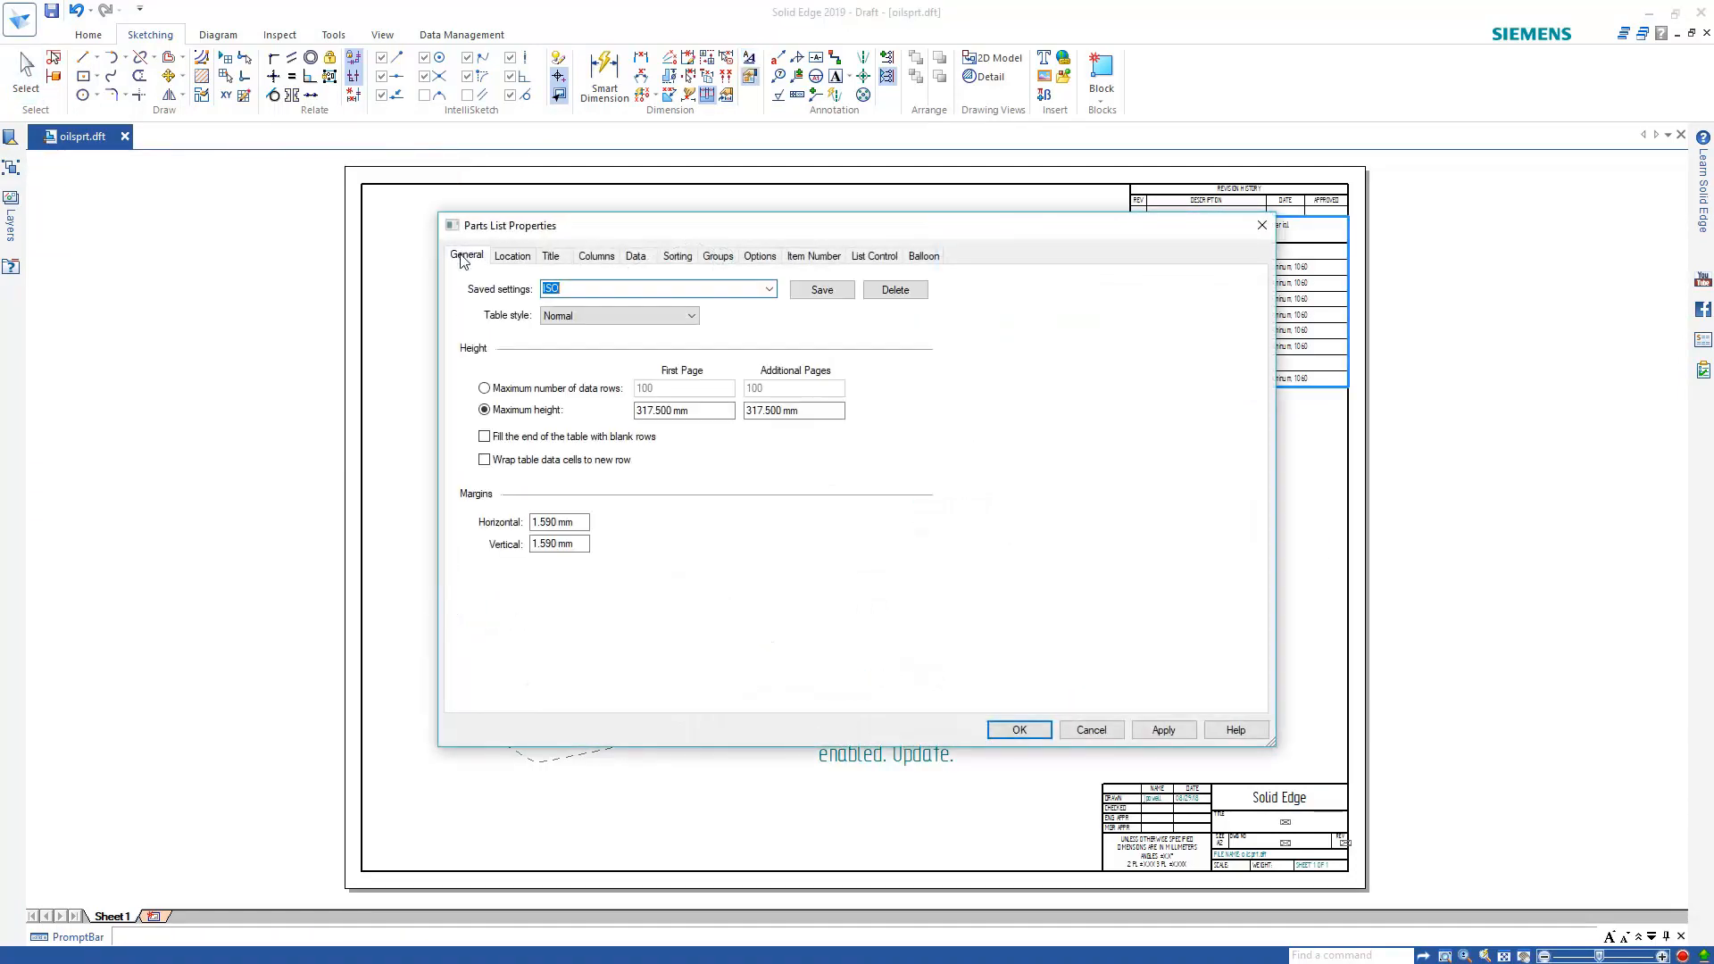
pyautogui.click(640, 318)
pyautogui.click(640, 328)
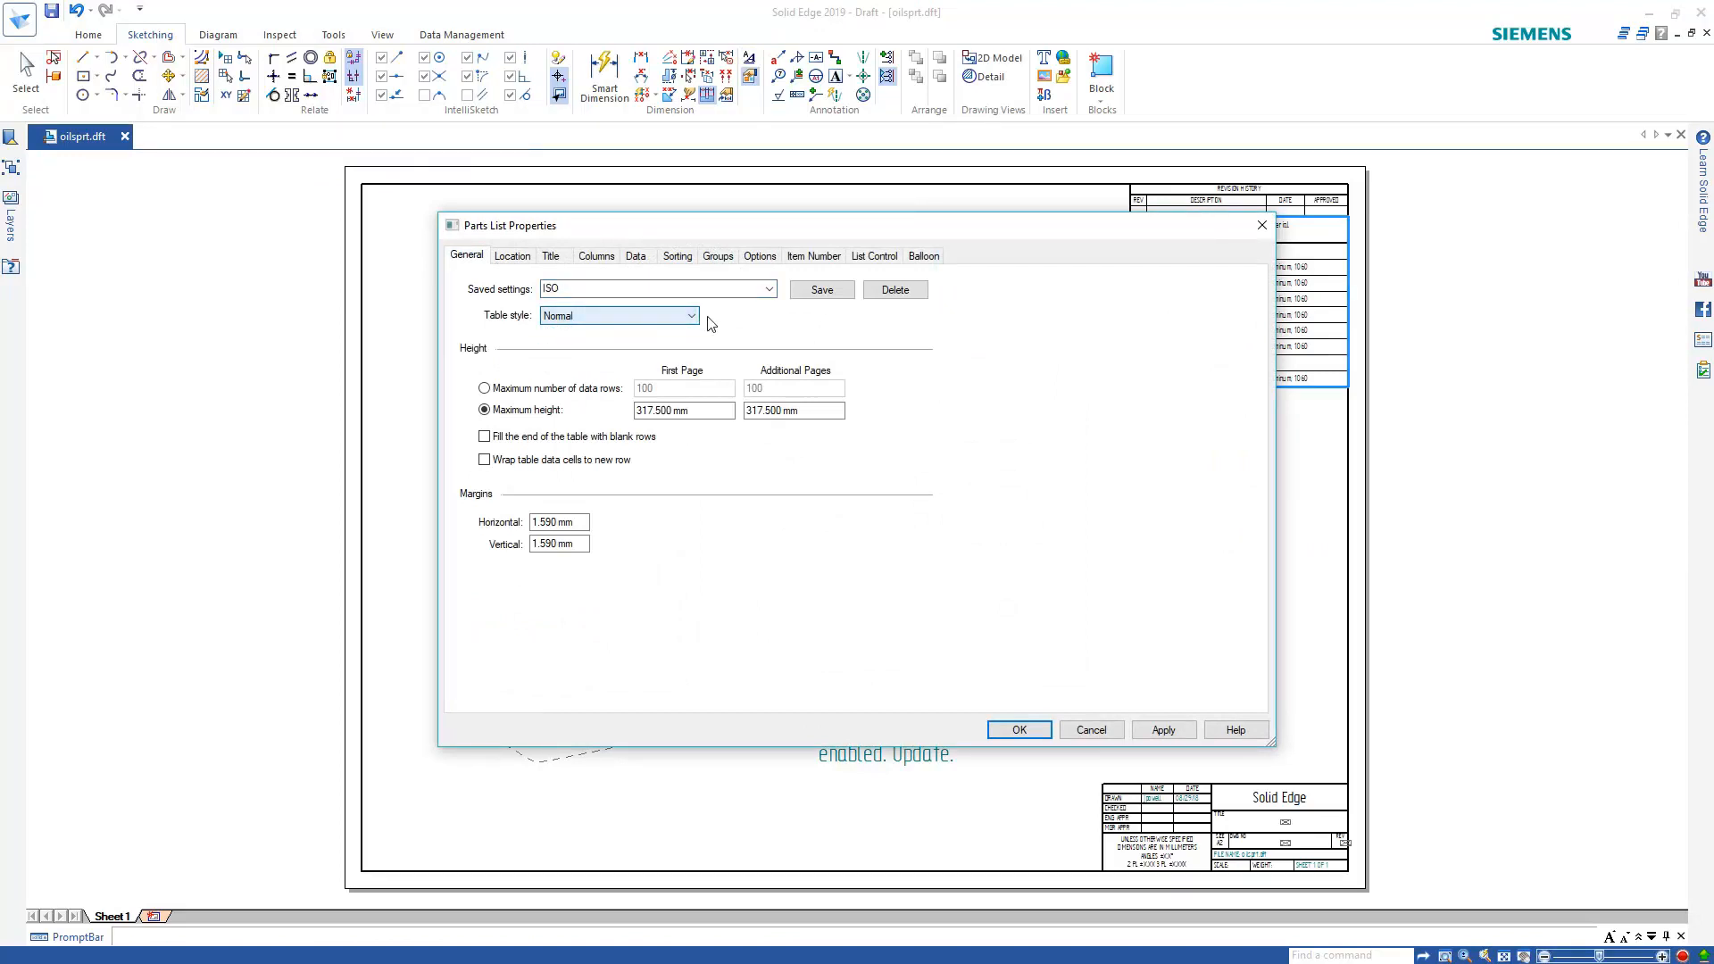
pyautogui.click(604, 257)
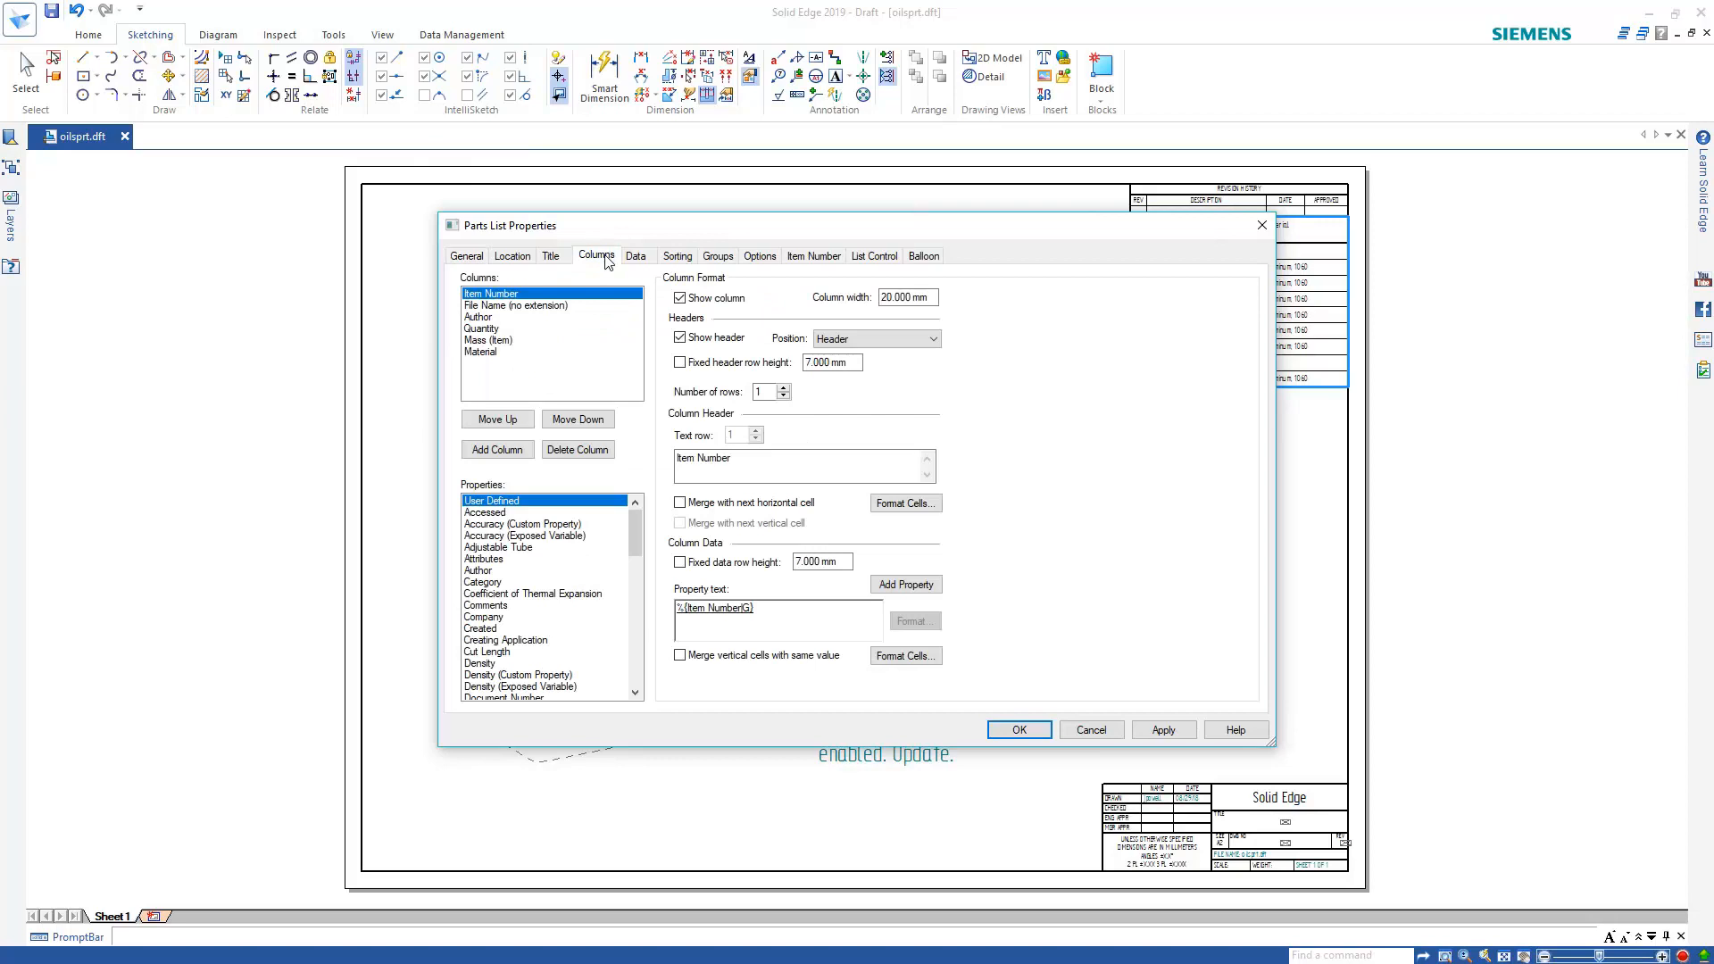
pyautogui.click(1262, 225)
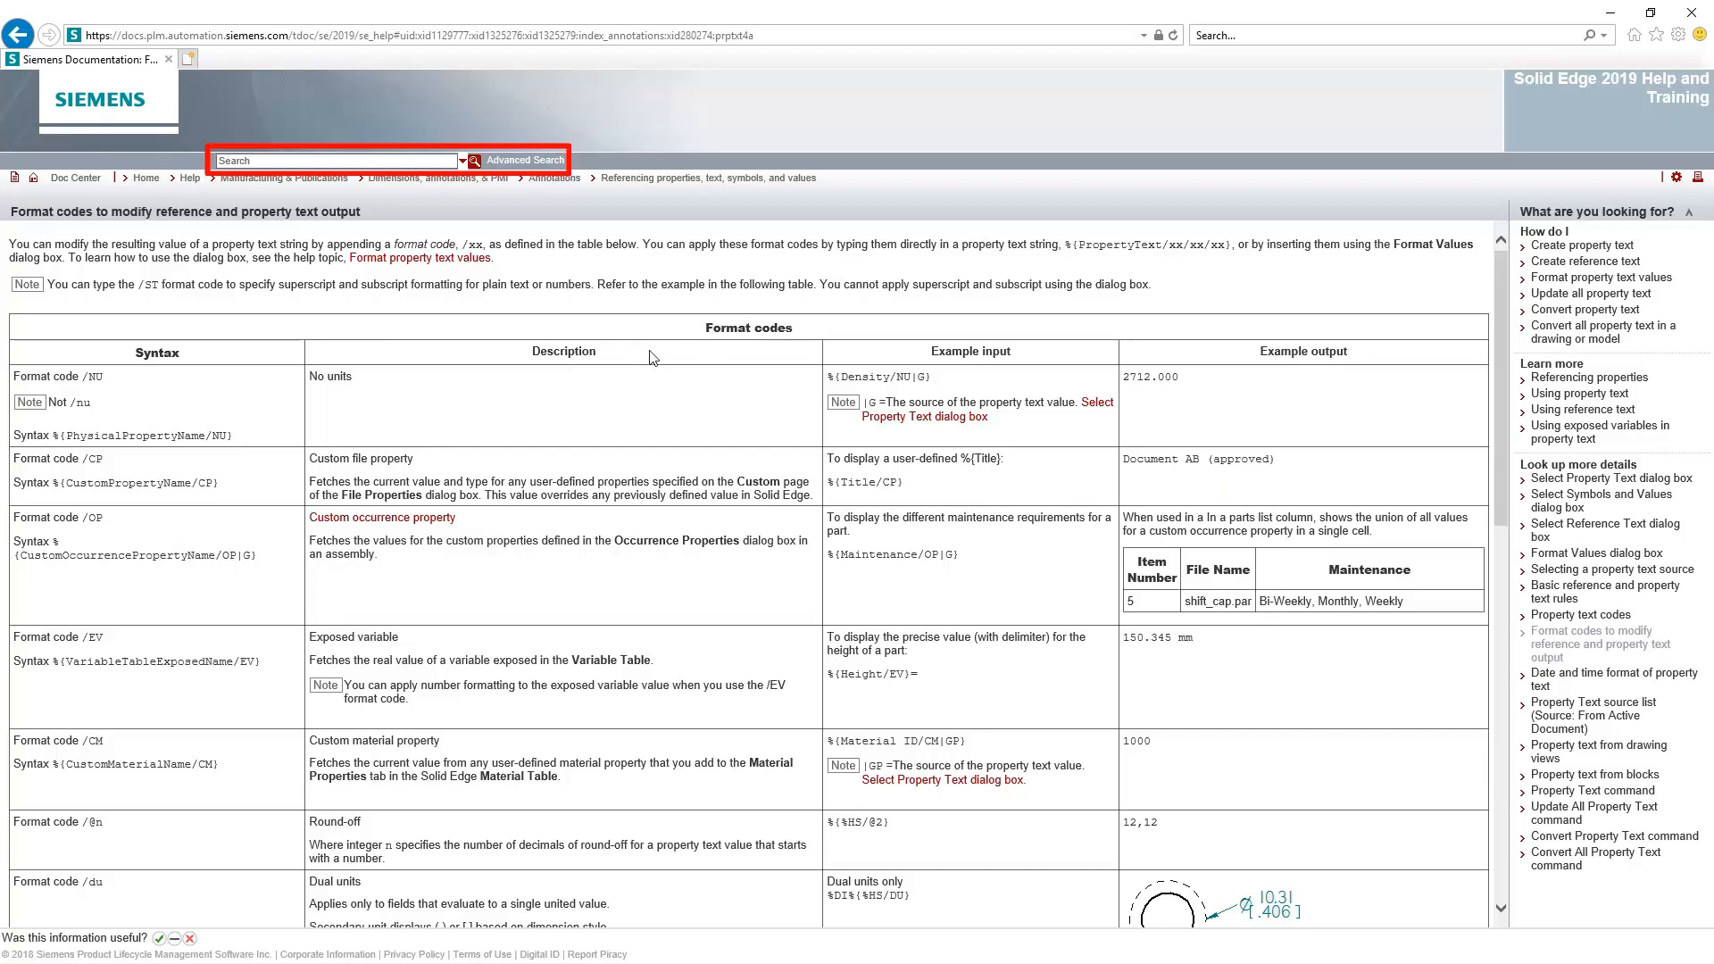
# - Examine the format codes table for reference and property text in the Solid Edge 2019 online help
pyautogui.scroll(-3, 1043, 427)
pyautogui.scroll(-4, 1044, 427)
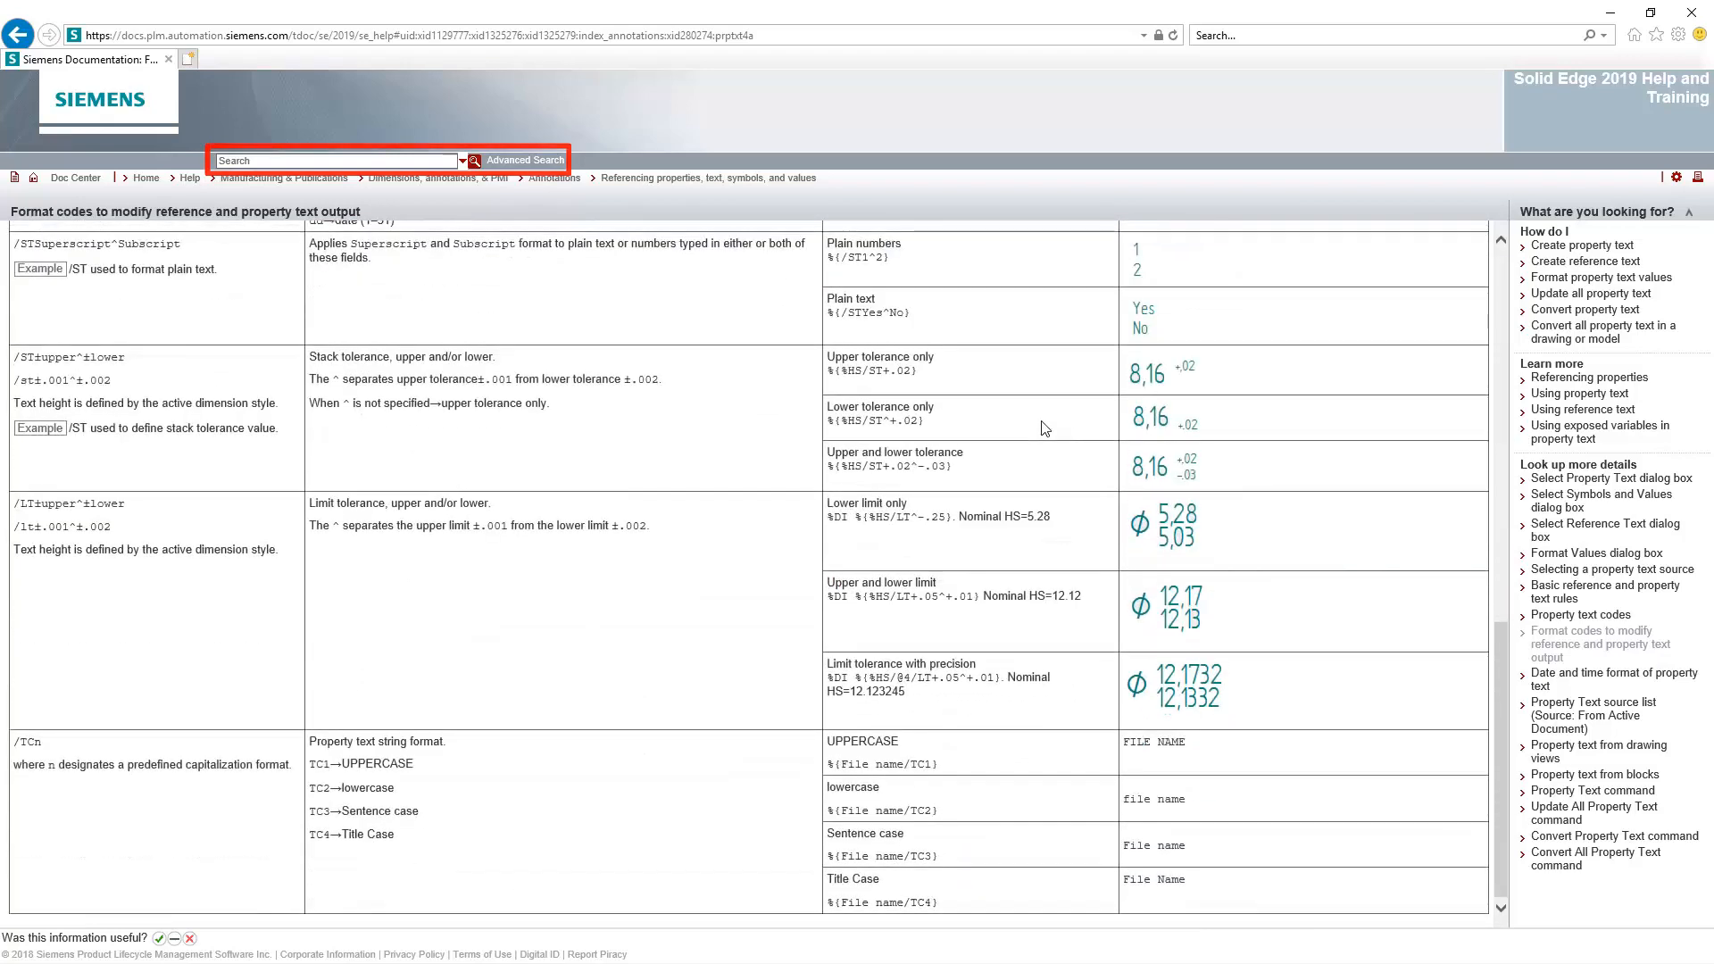
pyautogui.scroll(7, 1044, 426)
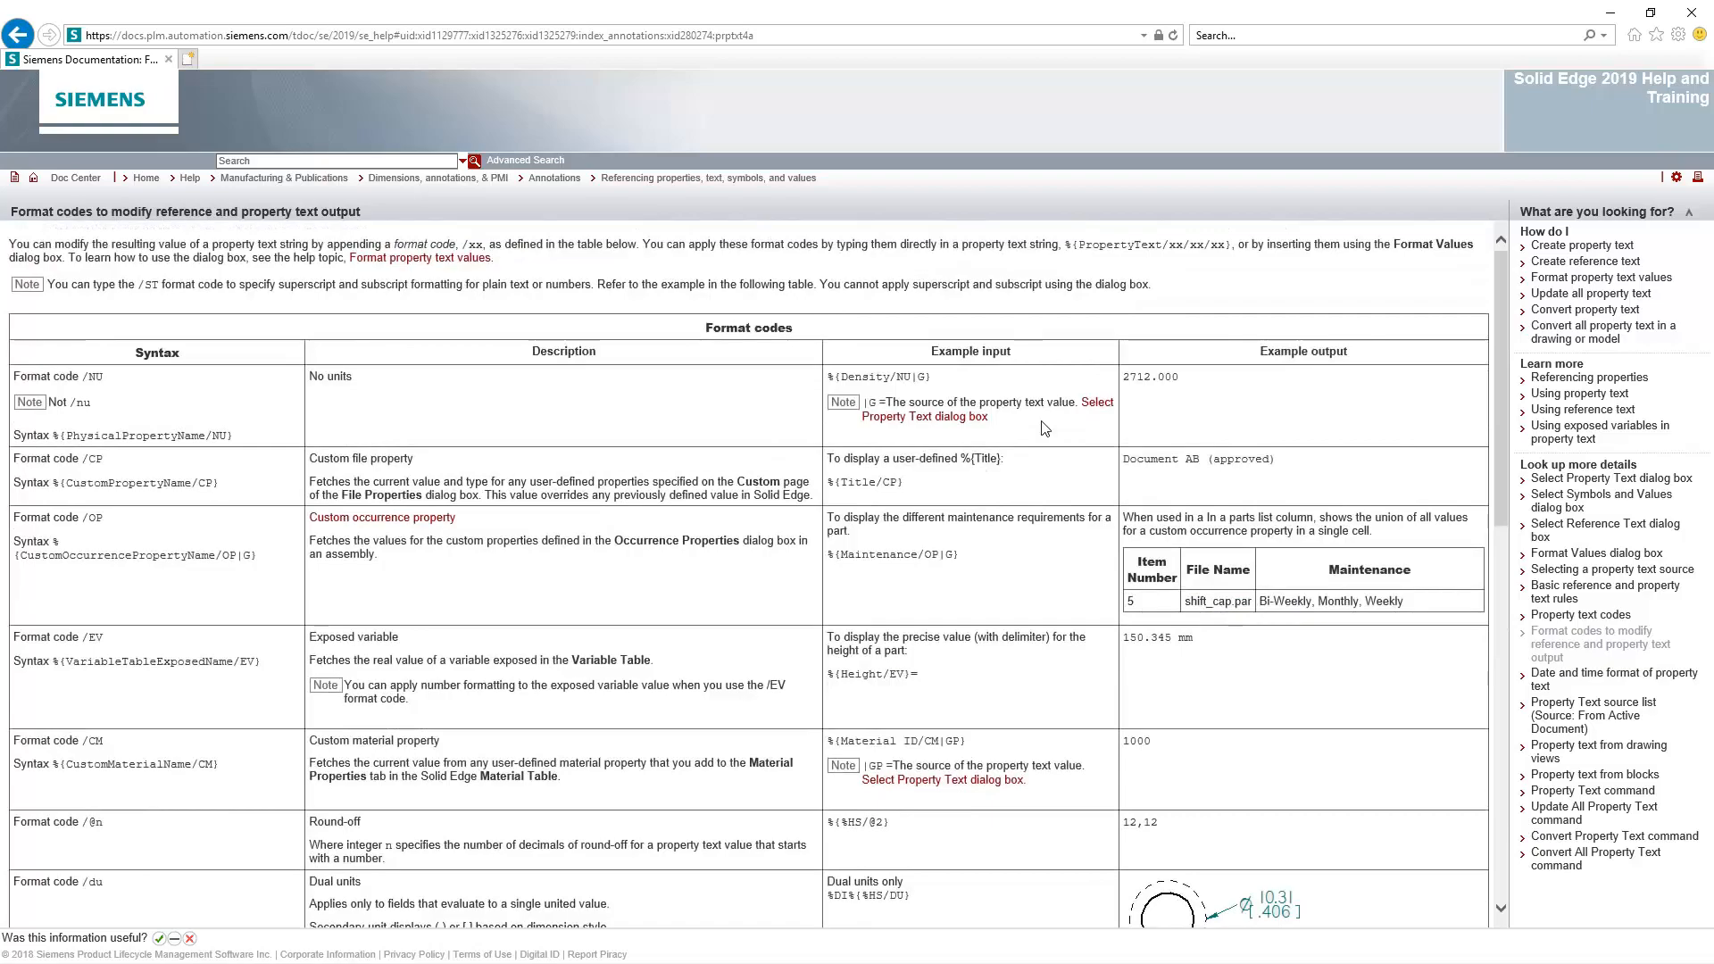